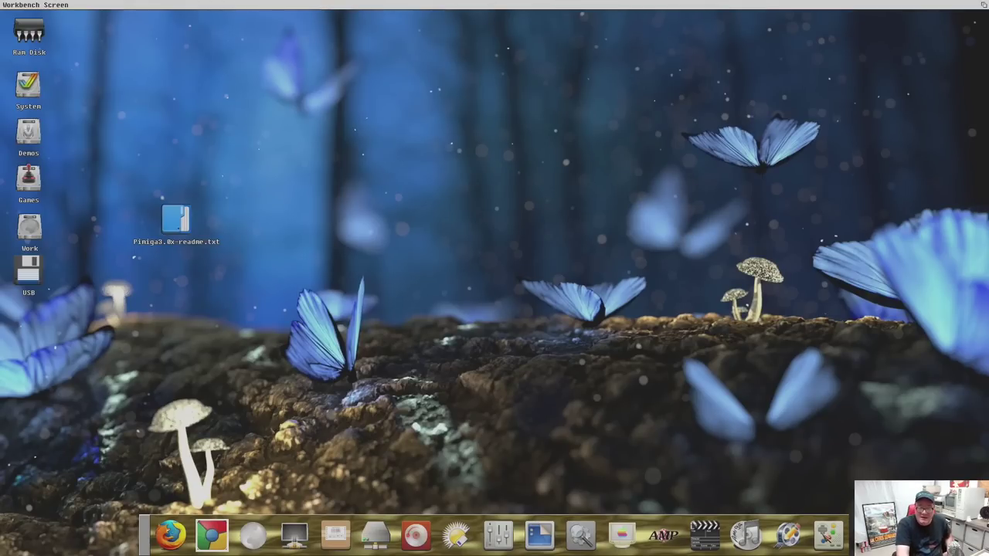
- Open the iGame game launcher, mark 1000cc Turbo as a favorite, and check the Favorites list before showing all games again
click(829, 535)
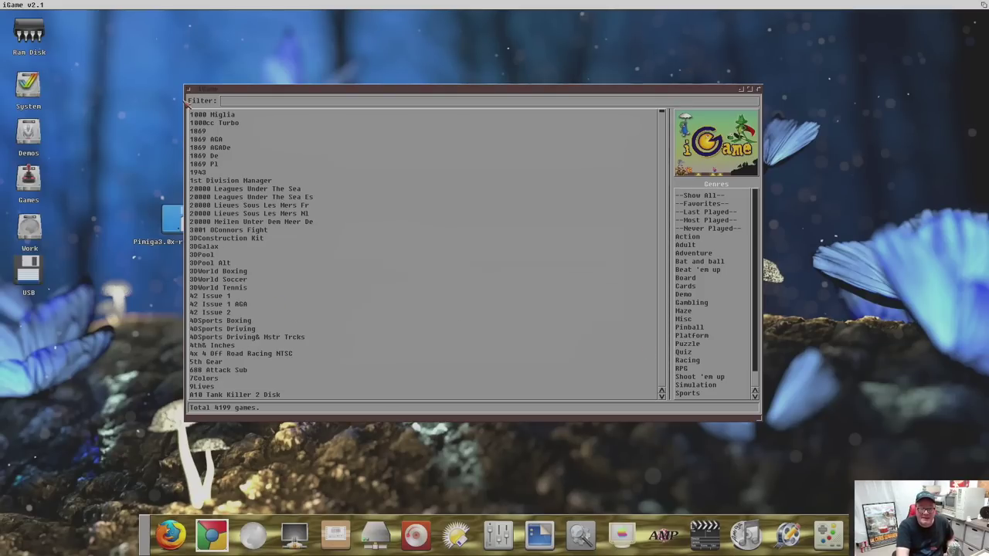
click(199, 124)
right_click(199, 124)
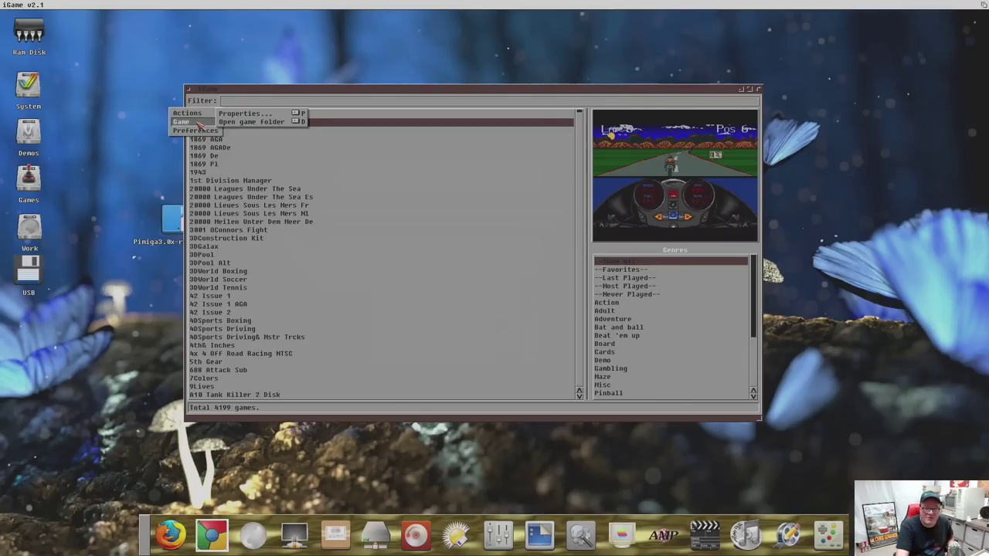
click(247, 121)
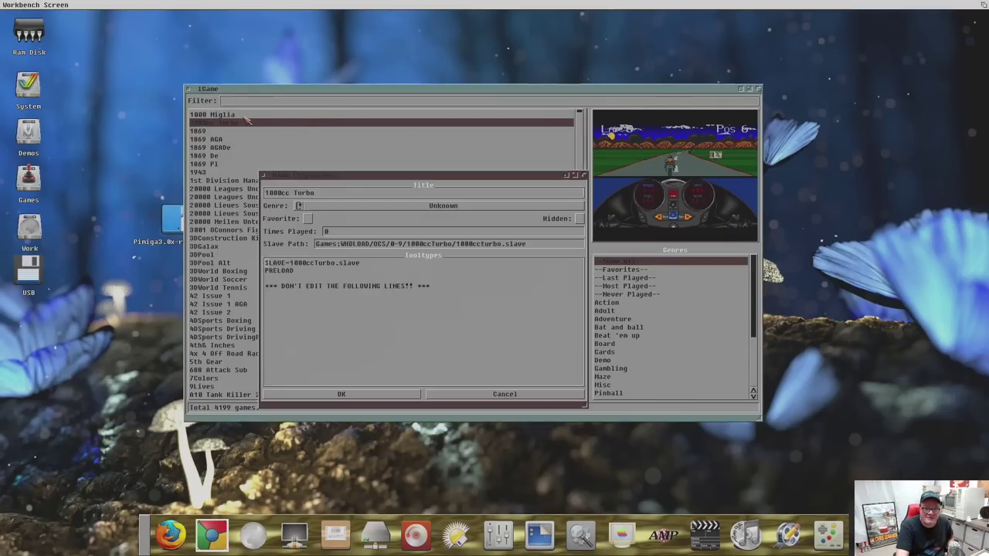
click(307, 219)
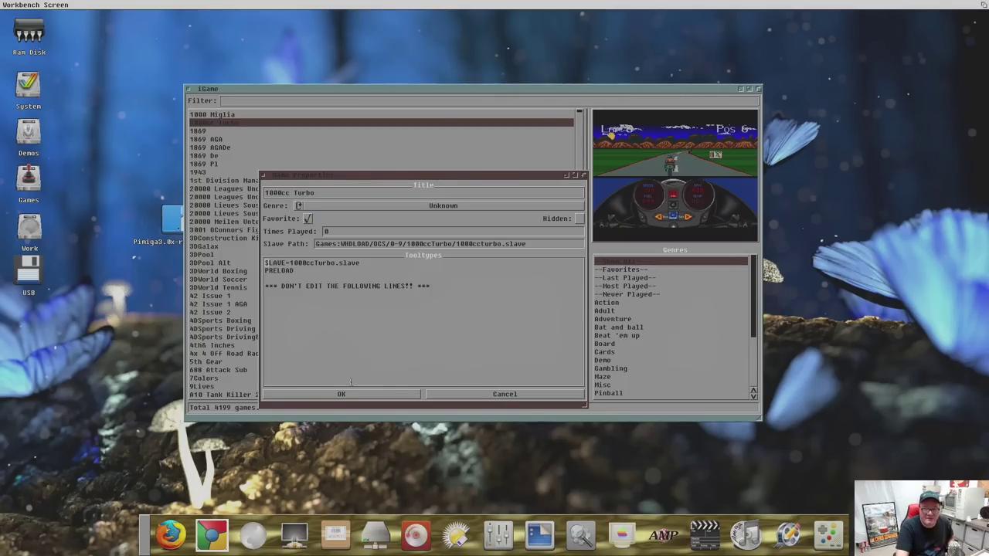
click(360, 395)
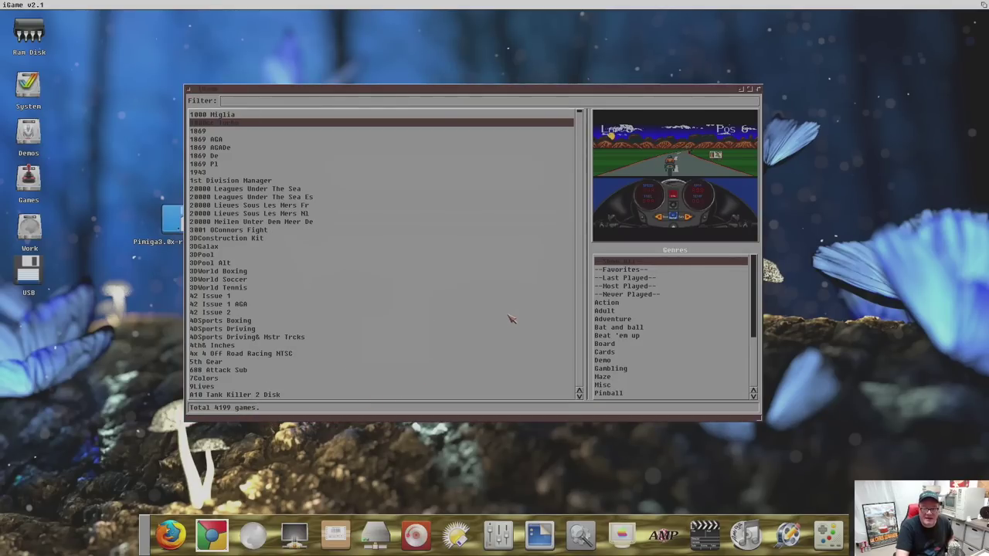
click(616, 270)
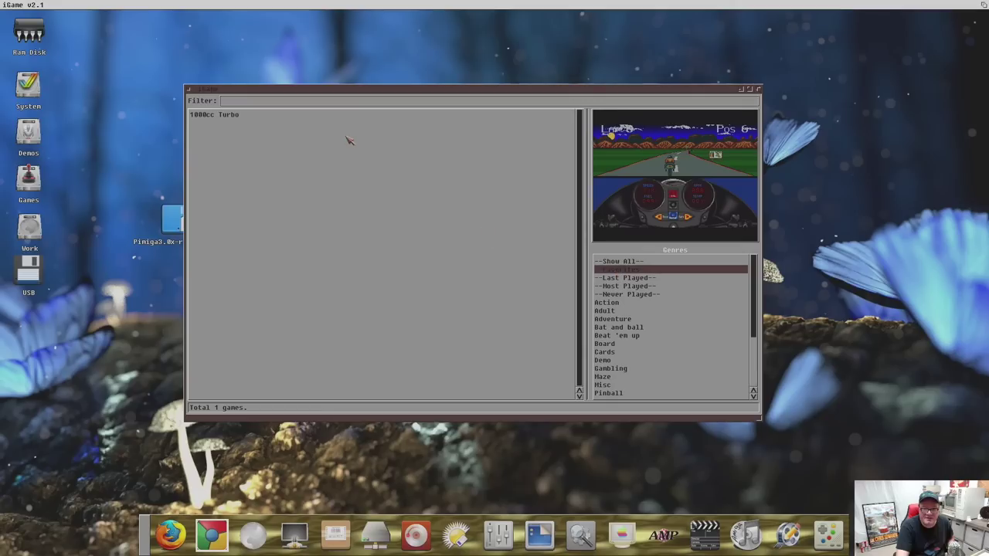
click(618, 261)
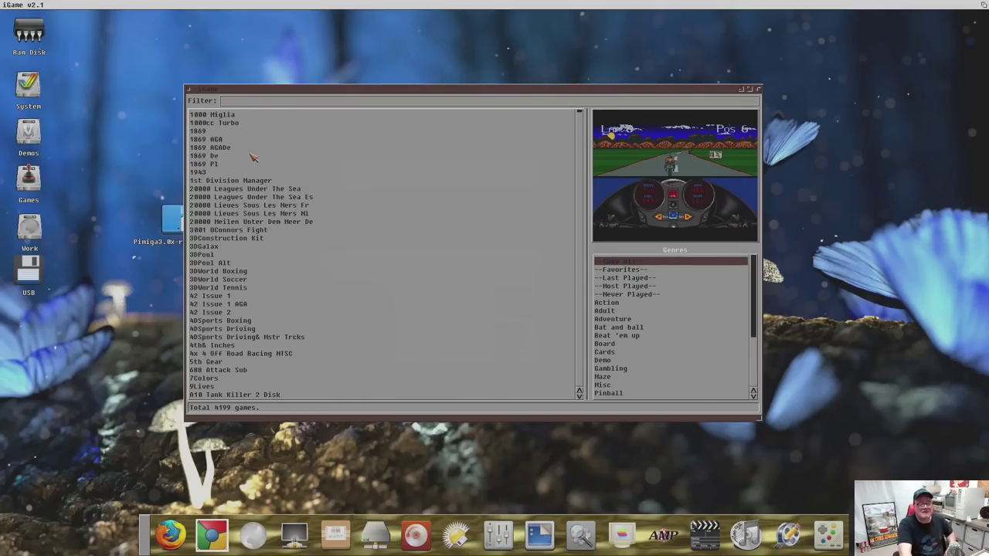
- Filter the games by "pin" and try out Pinball Fntsies AGA, restarting it at the exception prompt, and exit back to the desktop
click(280, 104)
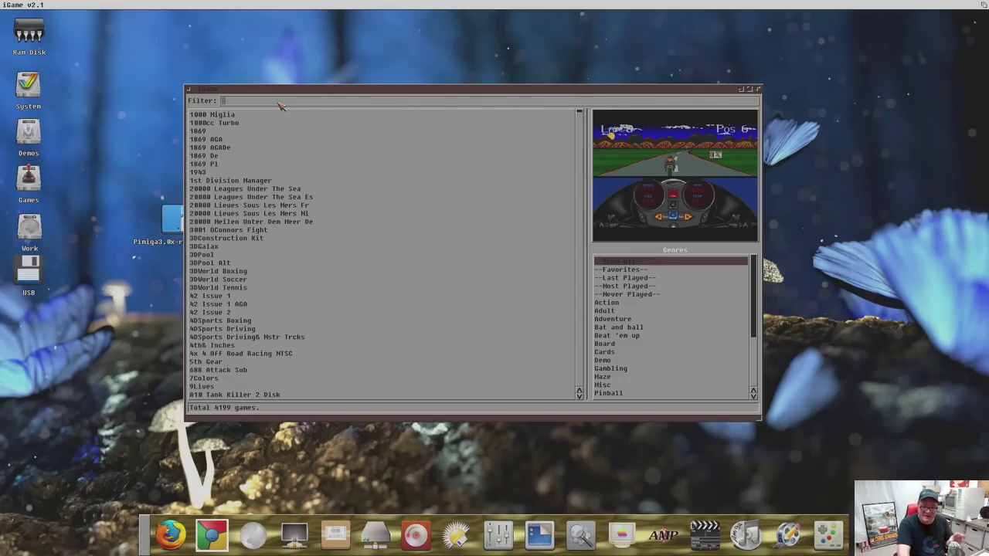
text(pin)
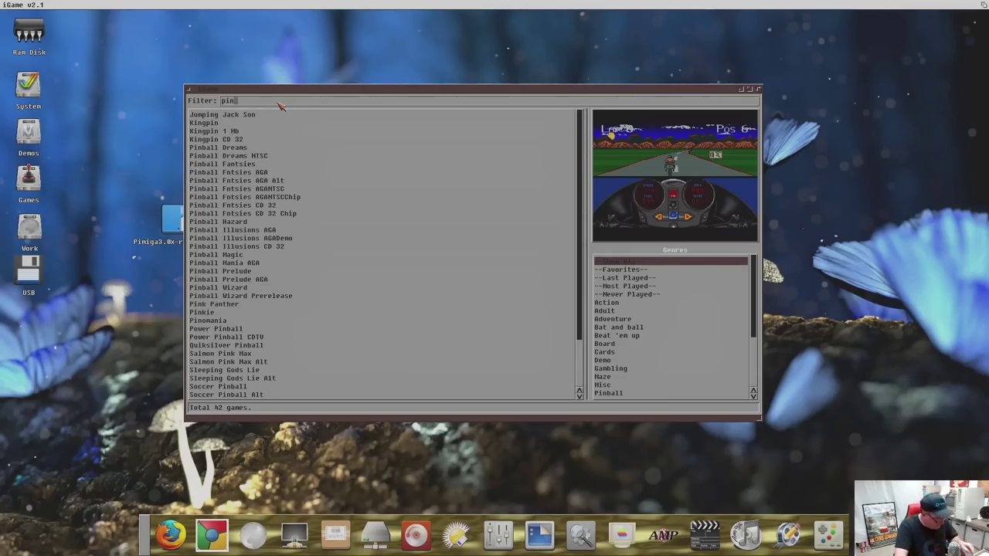
double_click(229, 173)
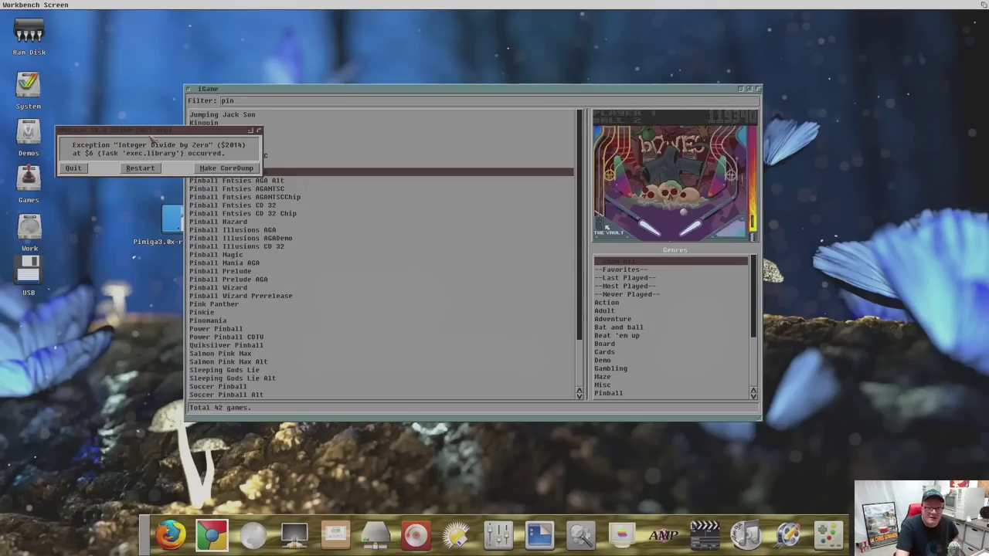
drag(250, 168, 334, 204)
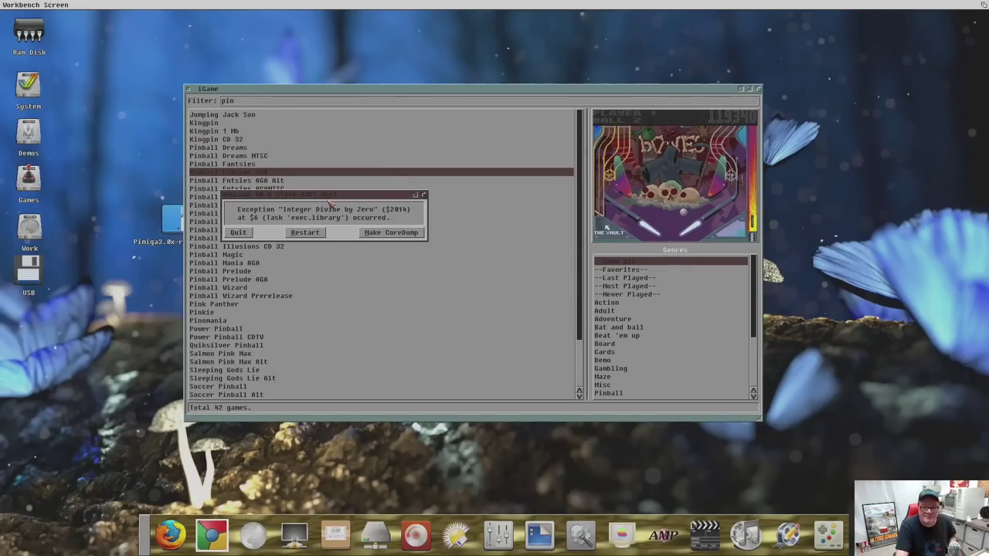
click(306, 236)
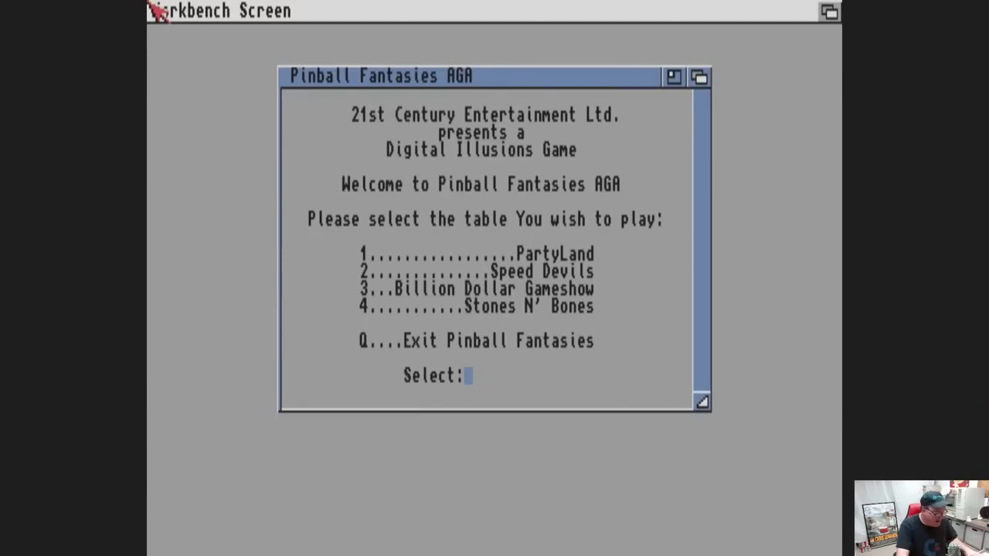
key(q)
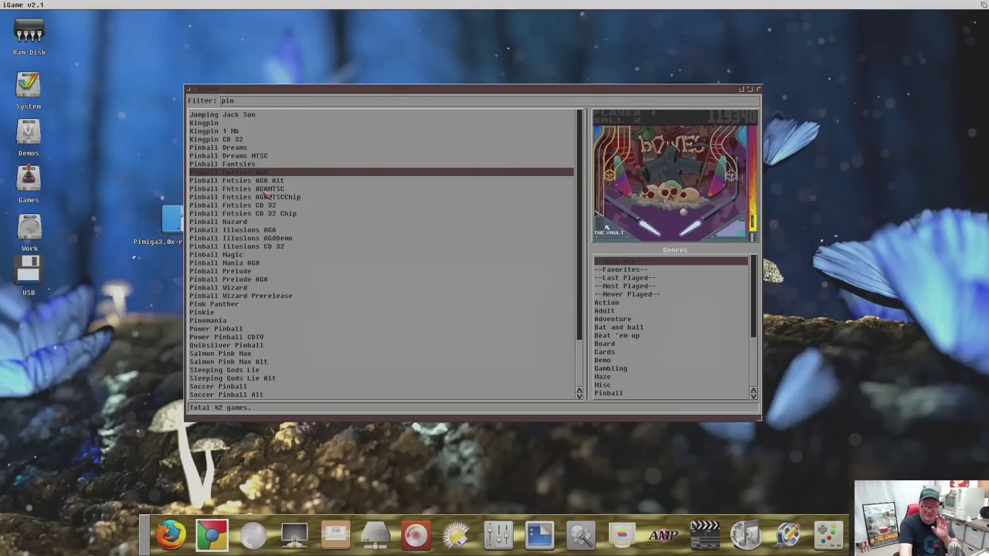
click(187, 89)
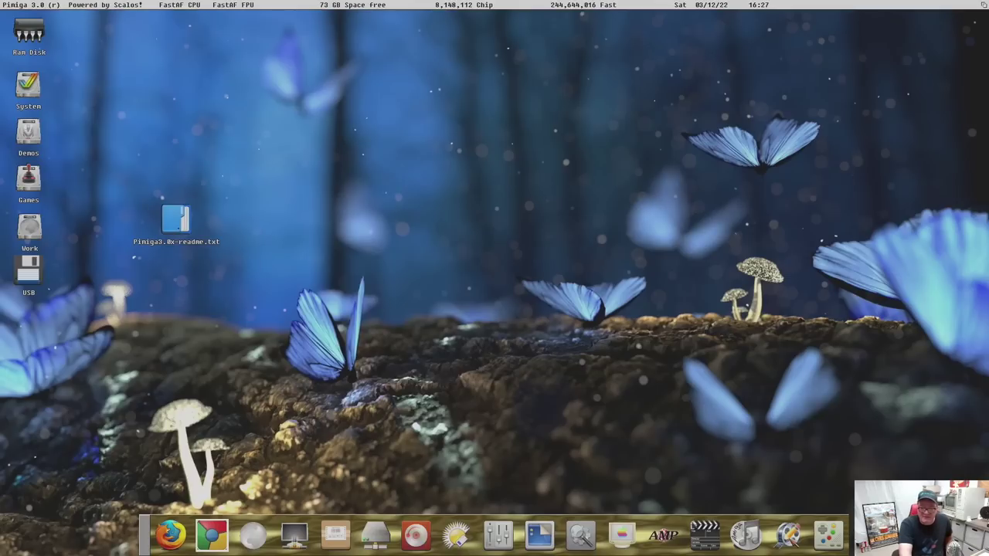
- Open the iGame list of demos and view its favorites before showing all entries again
click(786, 535)
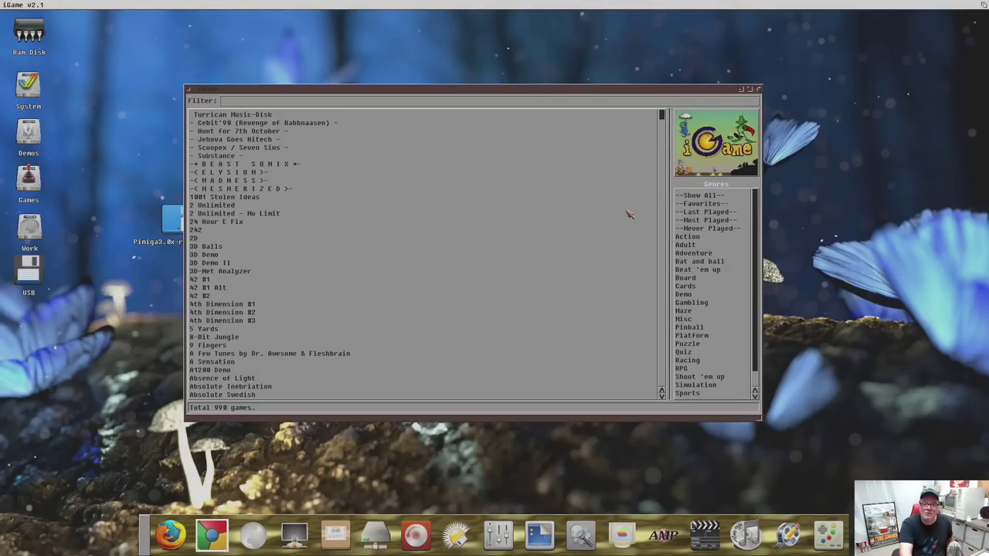
click(704, 204)
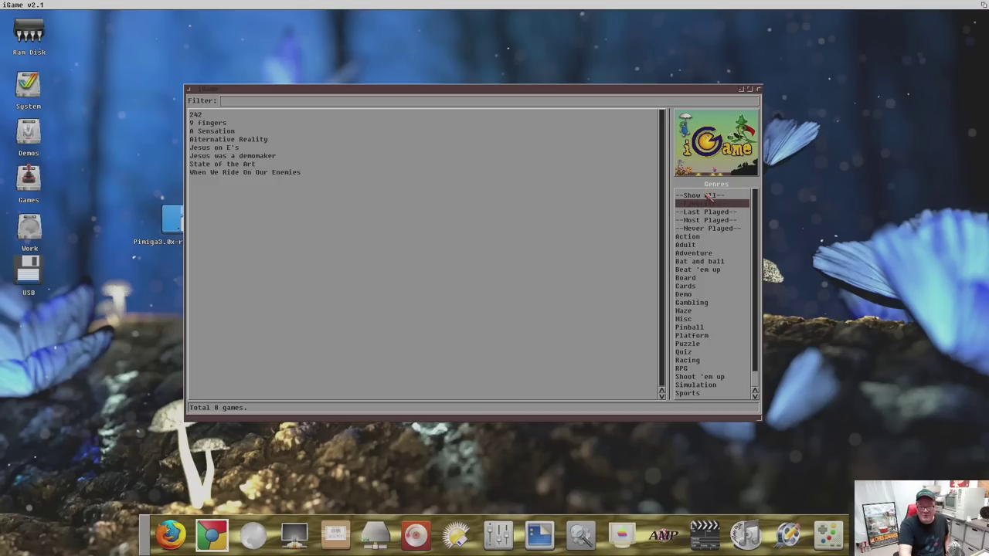
click(708, 195)
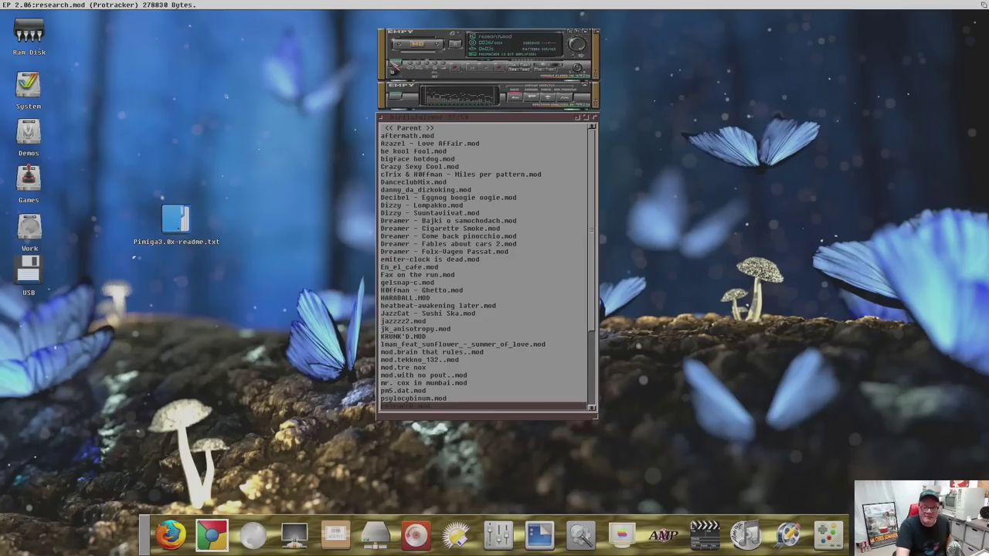
- Play Azazel - Love Affair.mod in the music player and close the player
double_click(429, 143)
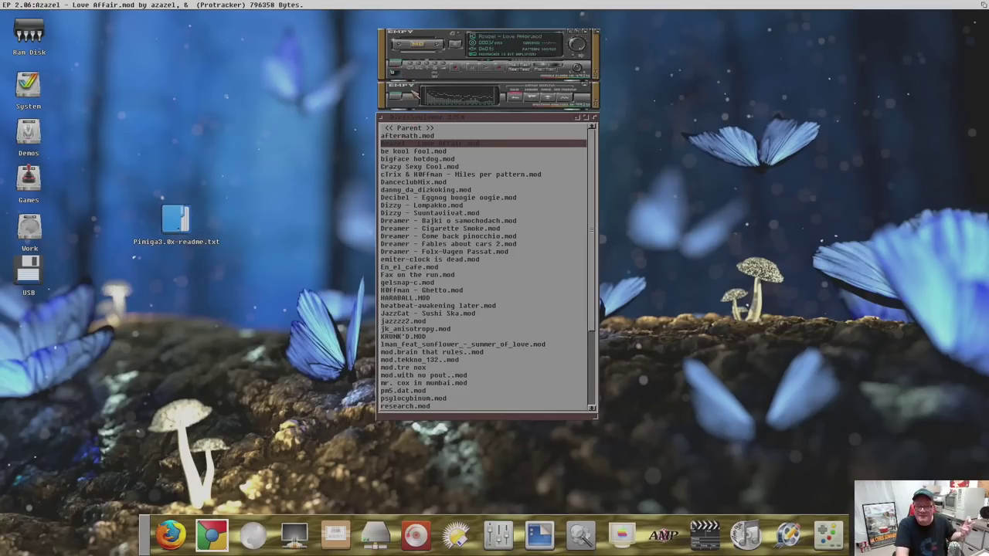
click(438, 109)
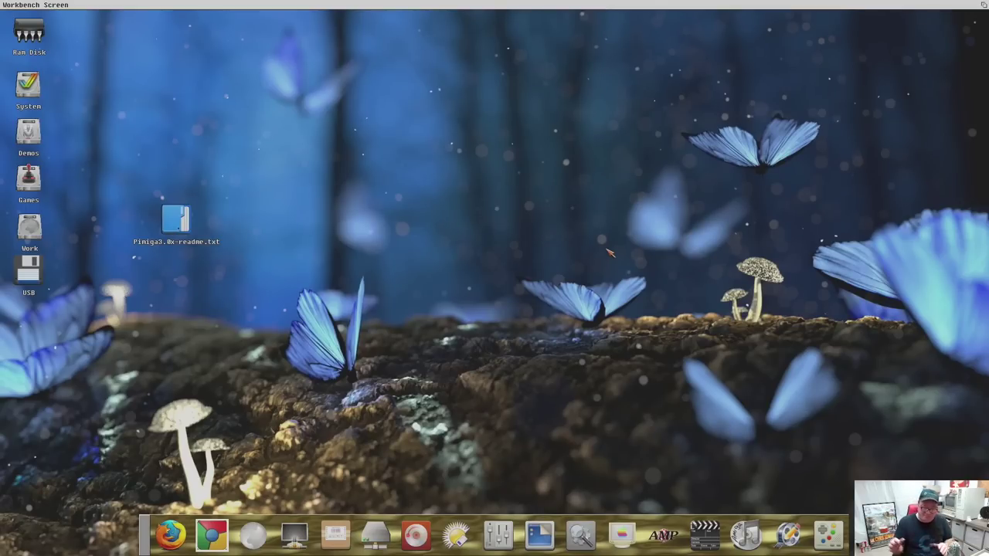
- Open the video player and play The_Amiga_song.mpg from Work:Videos
click(706, 534)
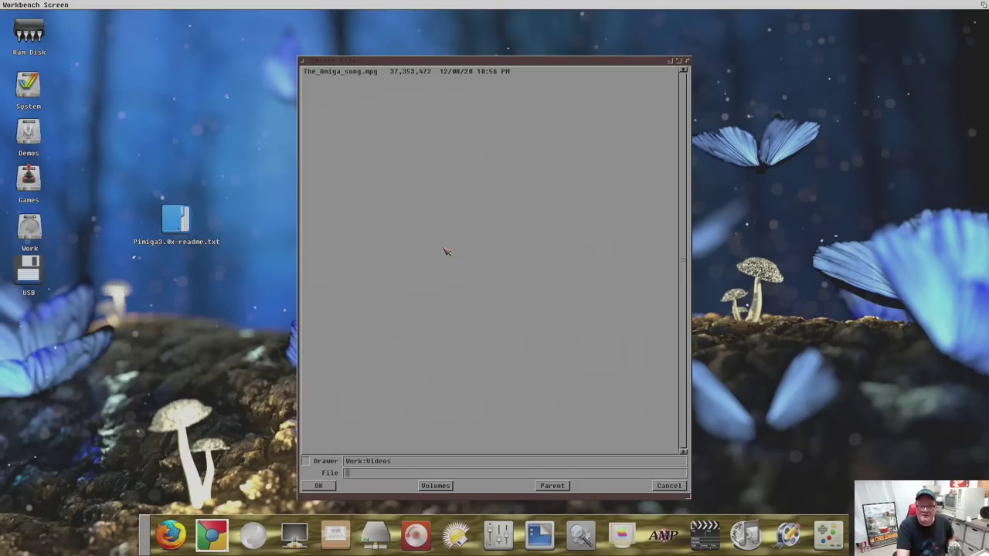
click(355, 74)
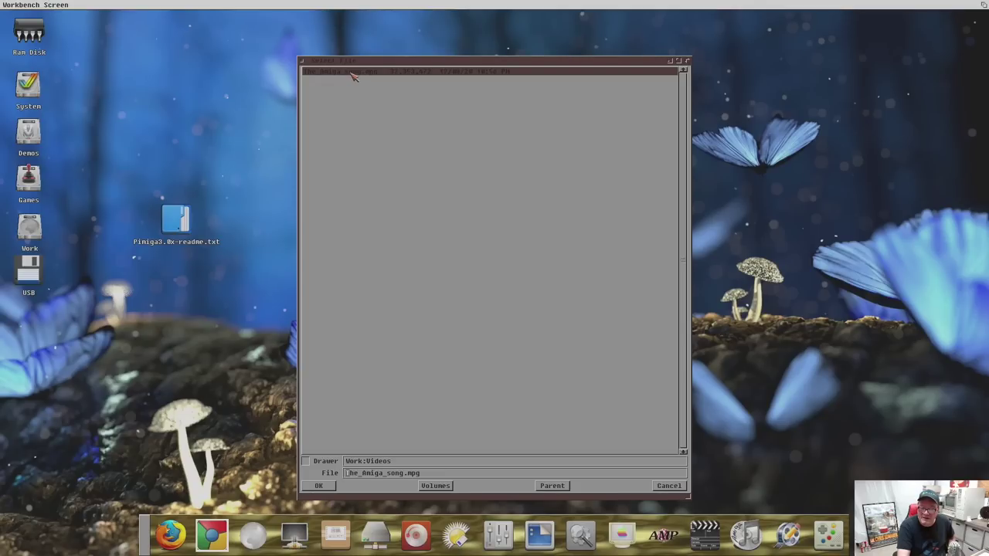
double_click(324, 70)
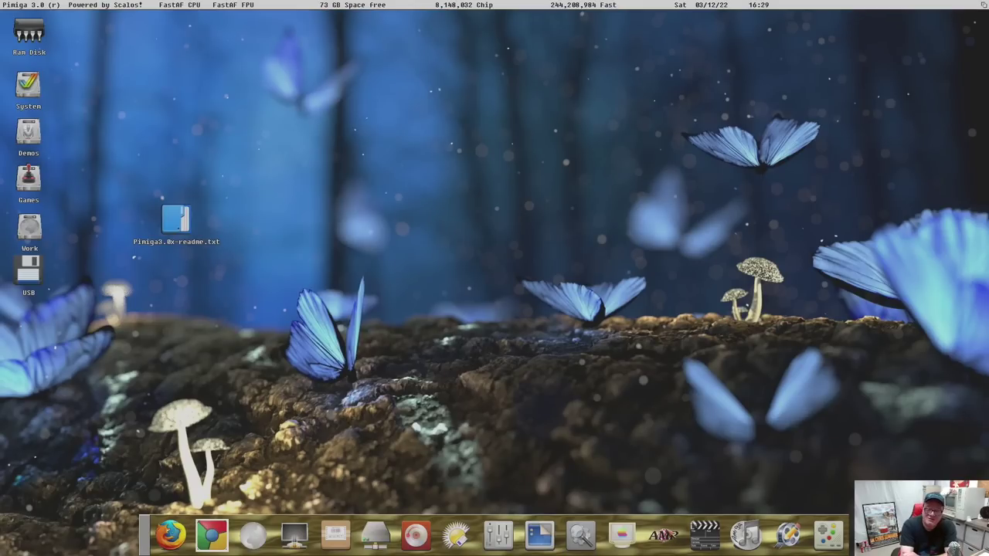
- Start the ShapeShifter Macintosh emulation and open the Programs disk on the Mac OS desktop
click(663, 534)
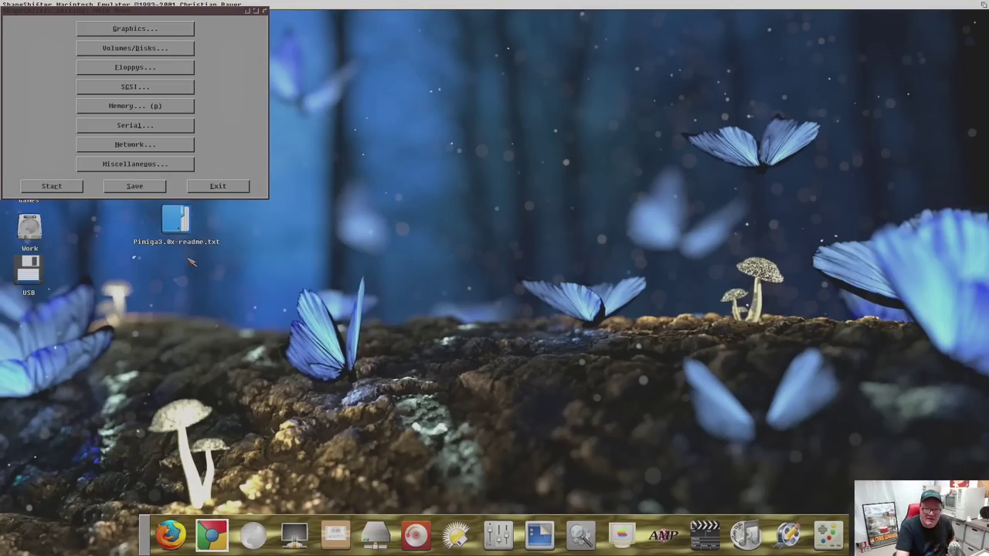
click(56, 187)
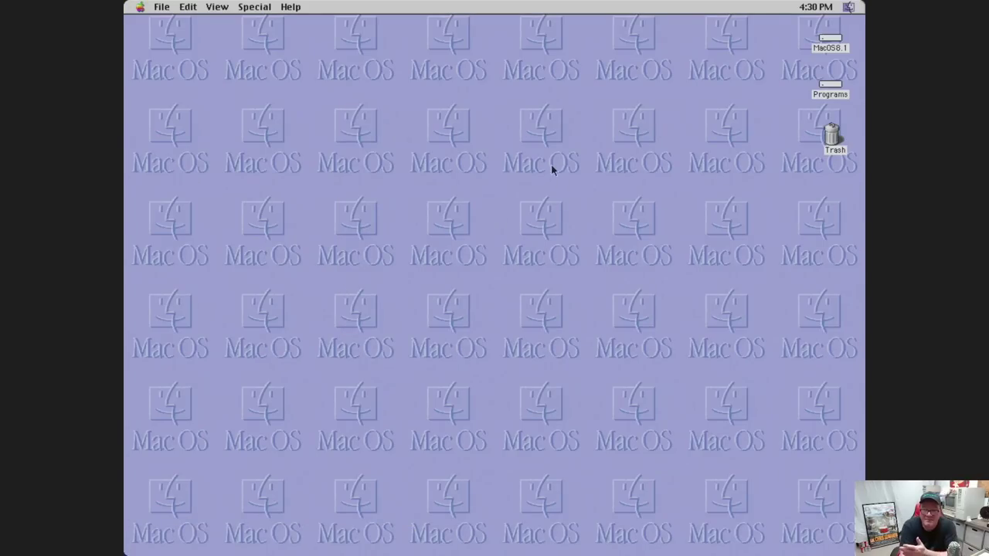
double_click(830, 86)
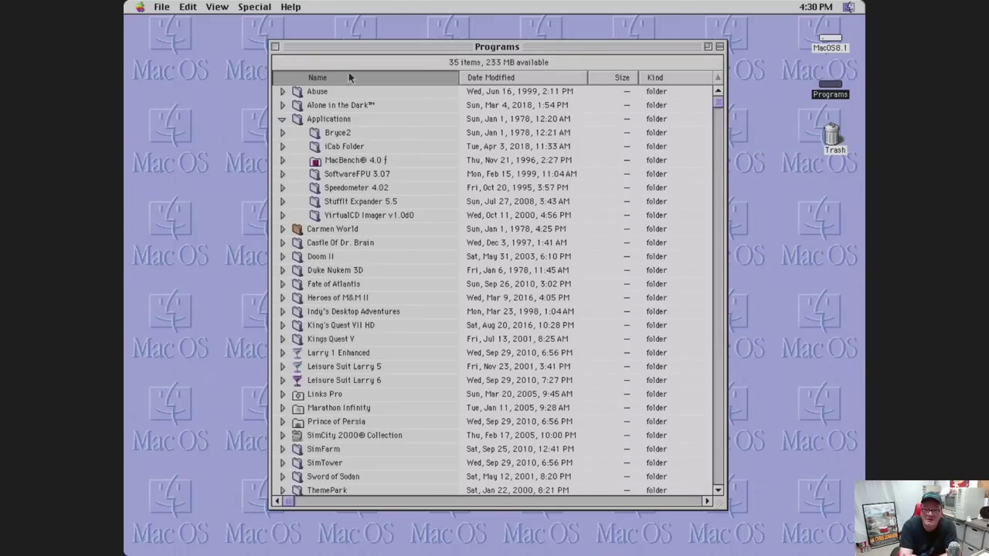
- Close the Programs window and shut down Mac OS to return to the Workbench desktop
click(275, 47)
click(255, 6)
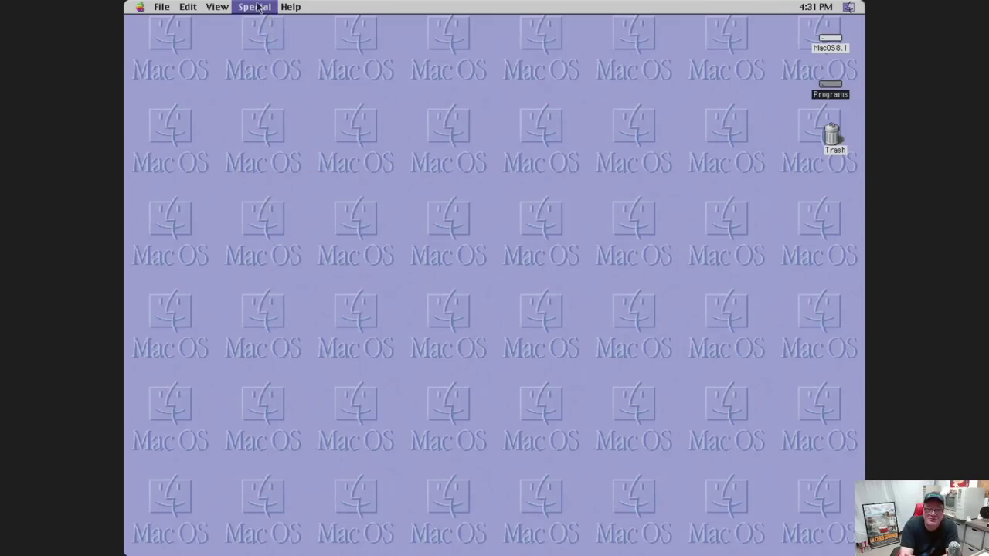
click(600, 348)
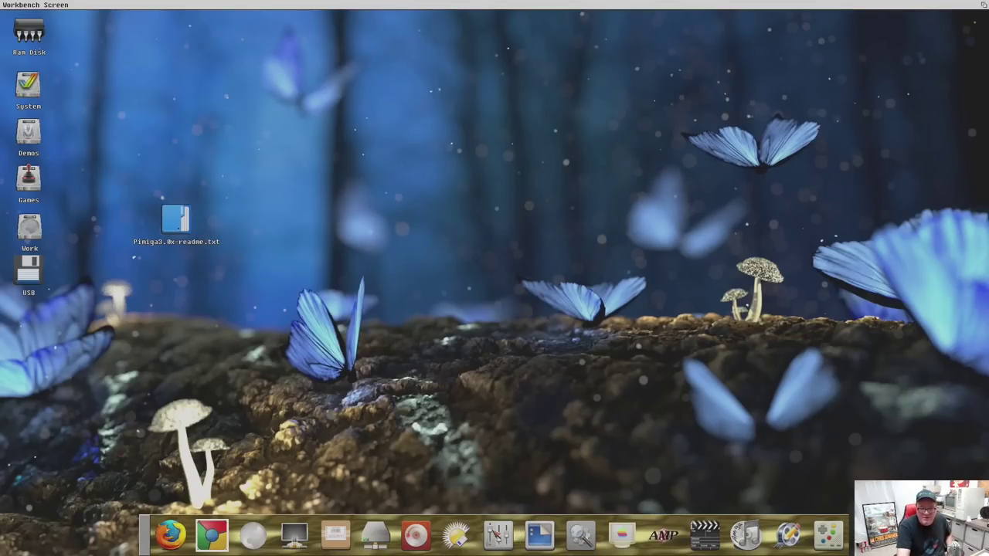
- Open the disk image mounting tool and cancel at the choice of image file type
click(458, 533)
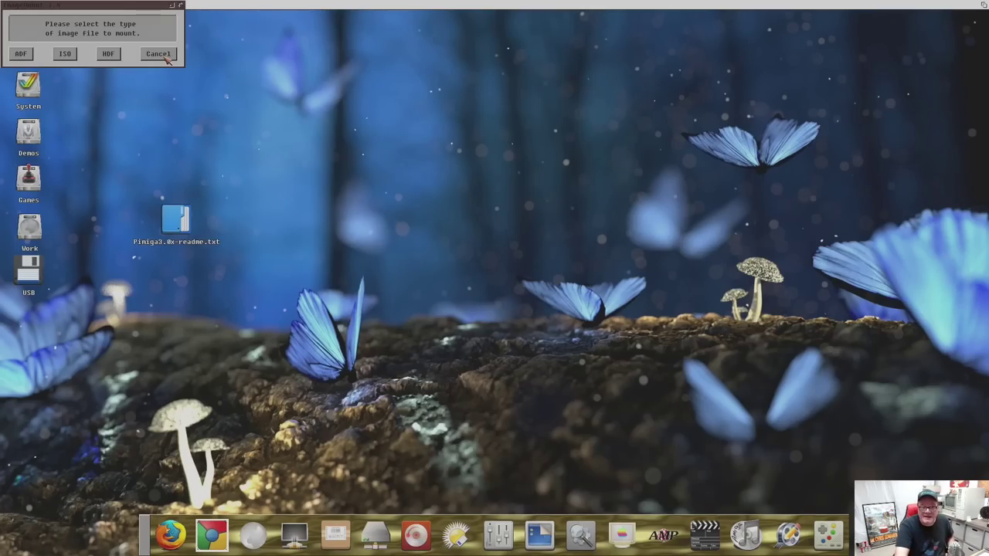
click(166, 58)
- Open SMBMounter, view the settings of the saved SMB1 network share template without changing them, and close it
click(207, 128)
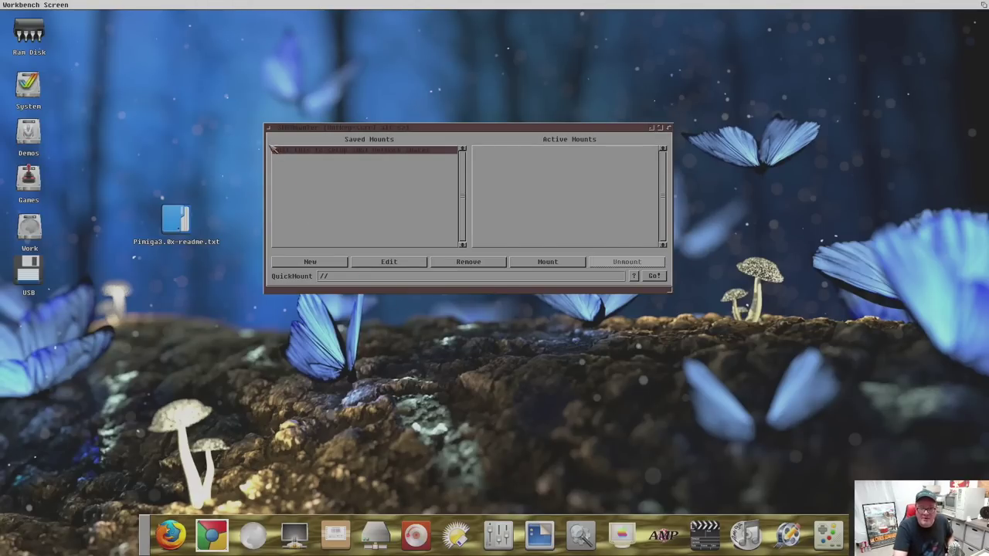
click(407, 265)
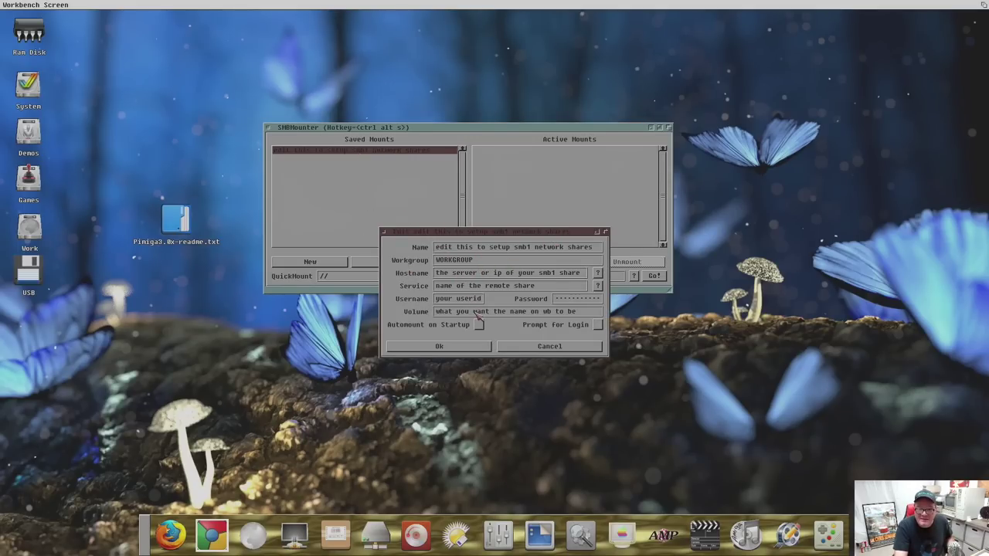
click(568, 350)
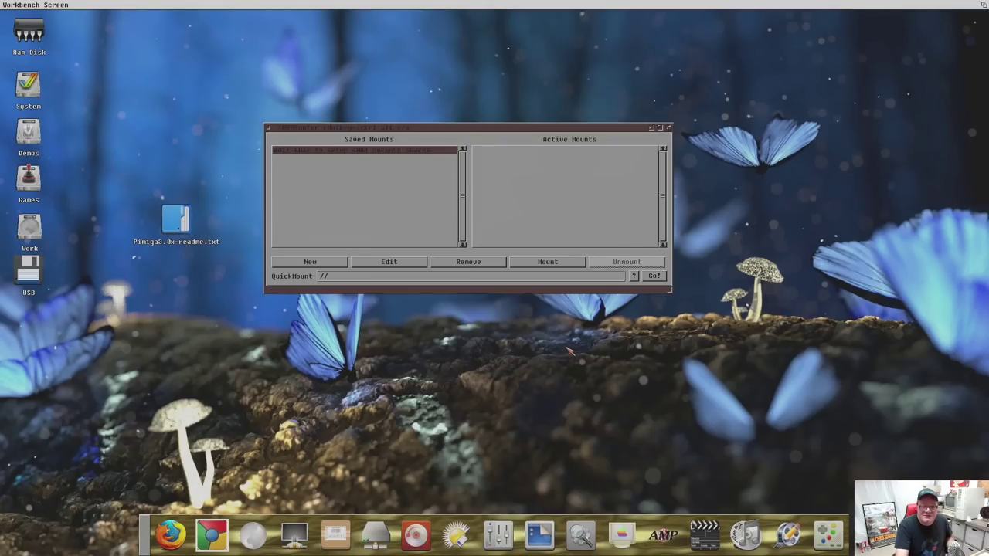
click(270, 128)
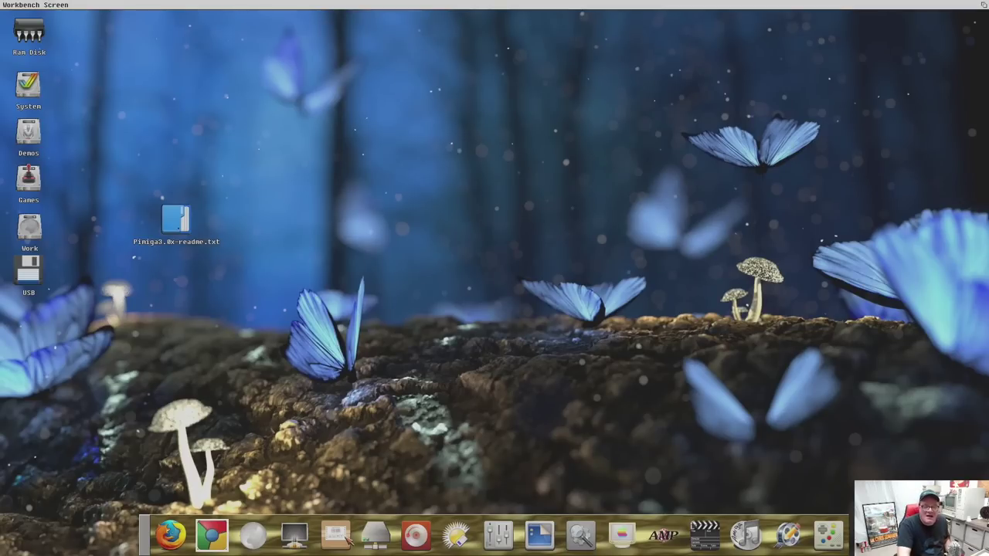
- Launch the term terminal program and open its phonebook of bulletin boards
click(344, 539)
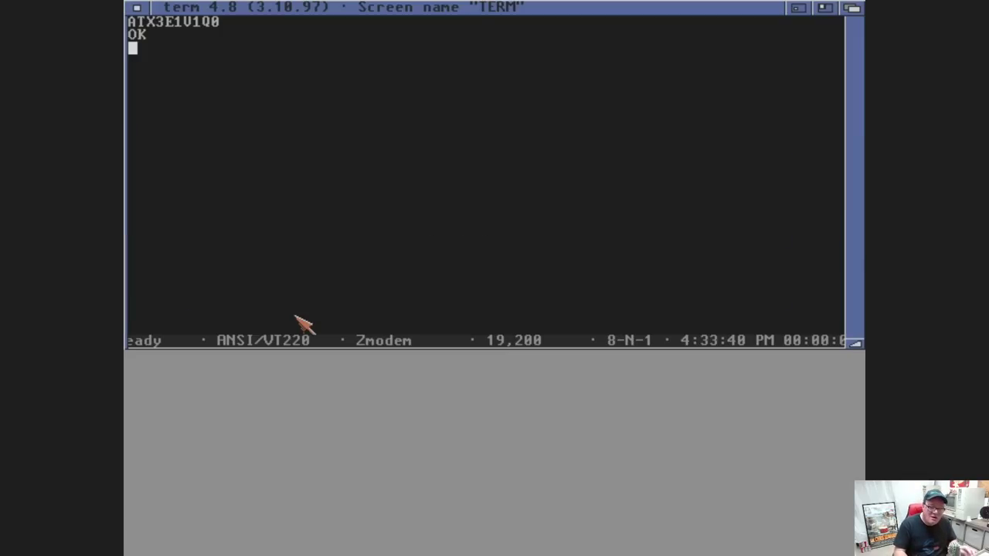
right_click(329, 6)
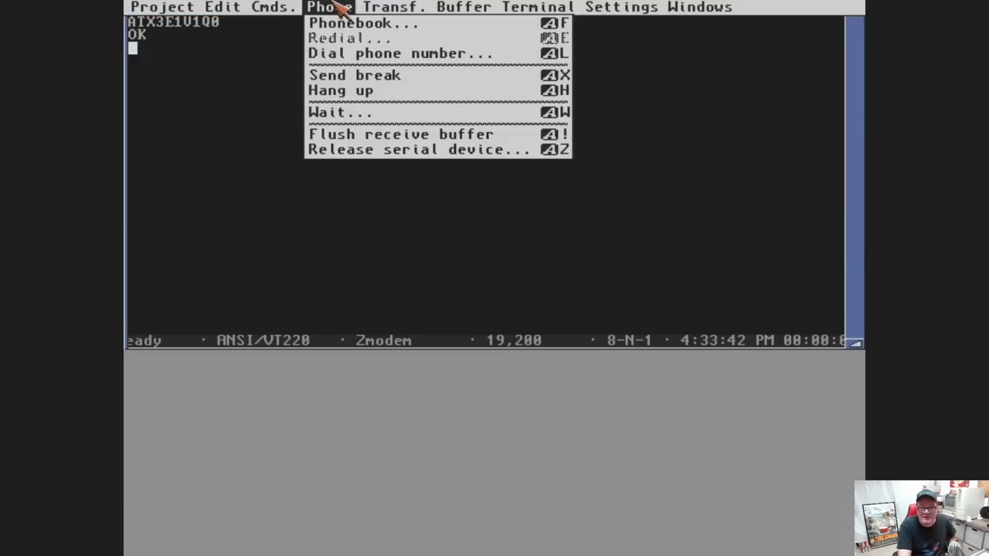
right_click(359, 24)
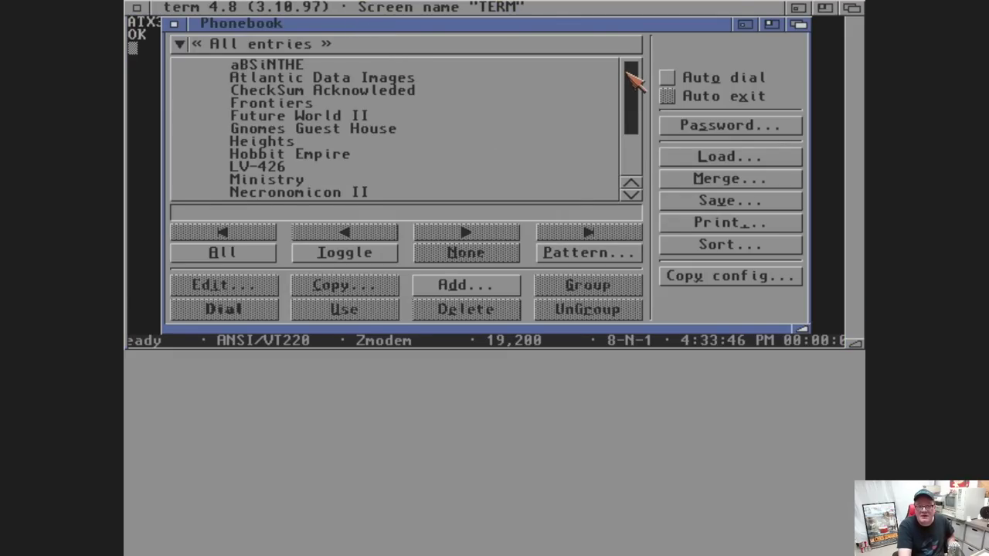
- Look through the phonebook's bulletin board entries, selecting Reign of Fire and Atlantic Data Images
drag(627, 72, 639, 162)
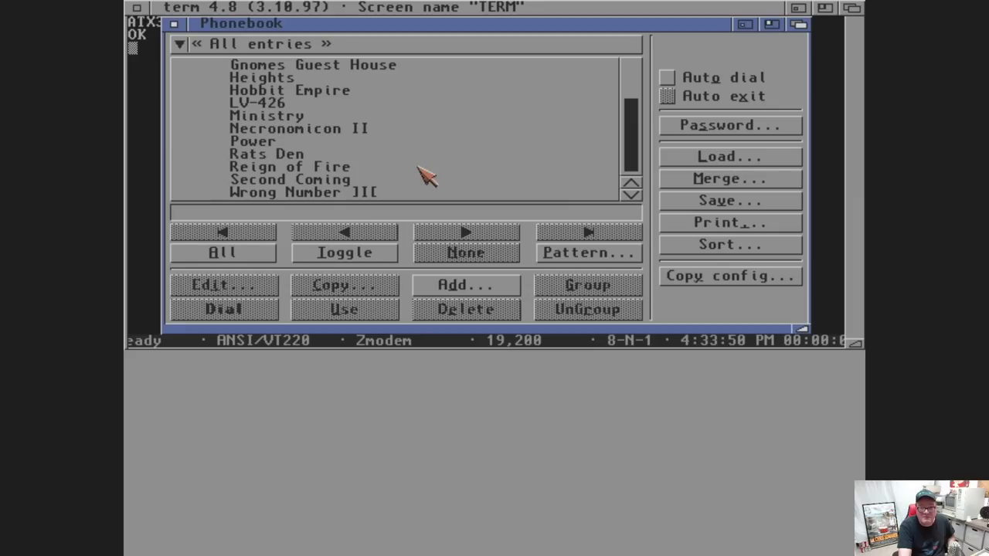
click(378, 167)
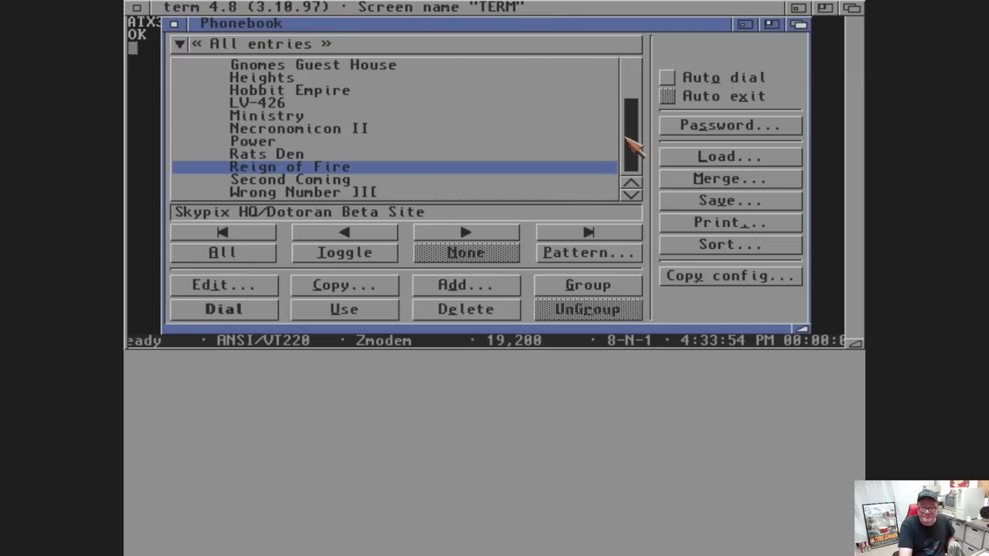
drag(636, 147, 629, 62)
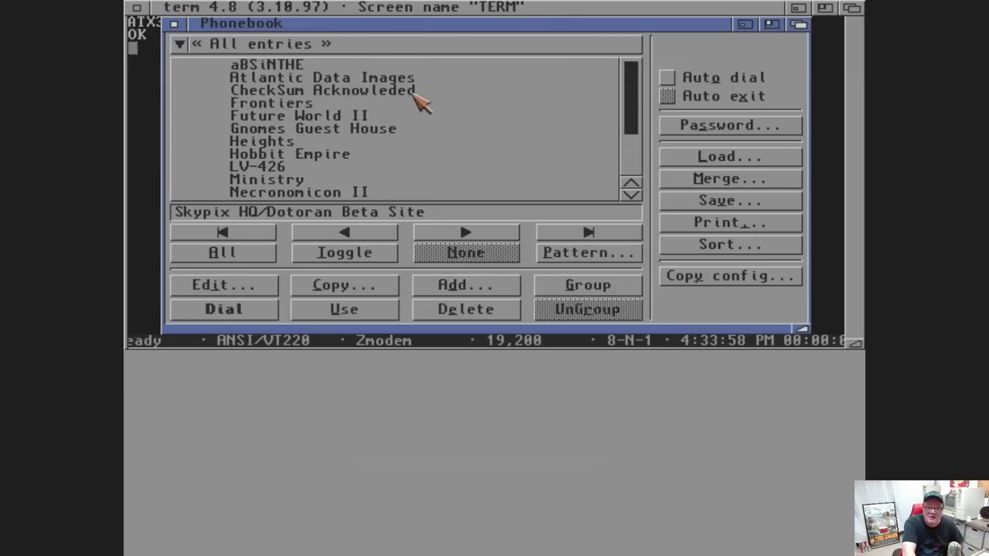
click(287, 79)
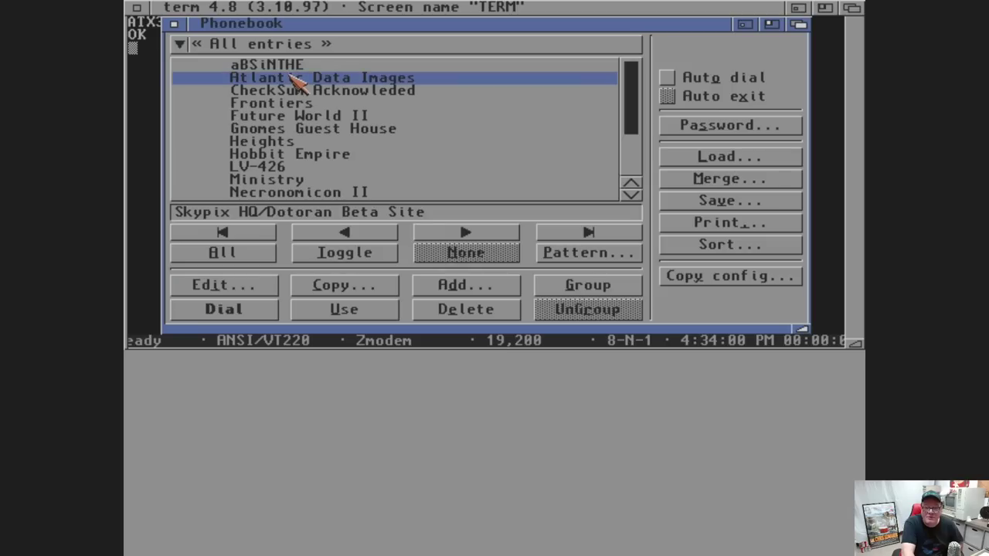
- Close the phonebook and quit term to return to the Workbench desktop
click(174, 24)
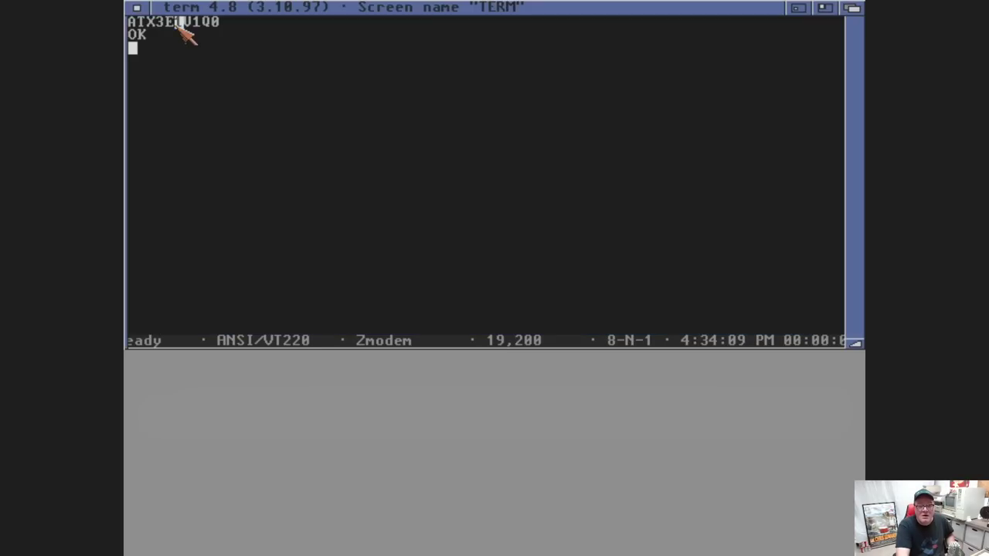
click(137, 7)
click(164, 104)
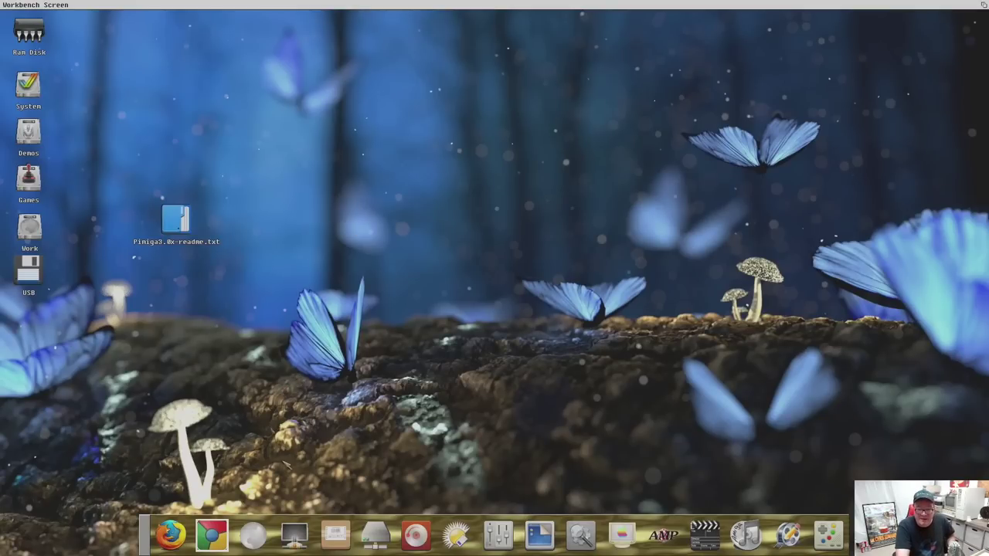
- Launch the AWeb browser with the Aminet page and quit it
click(252, 535)
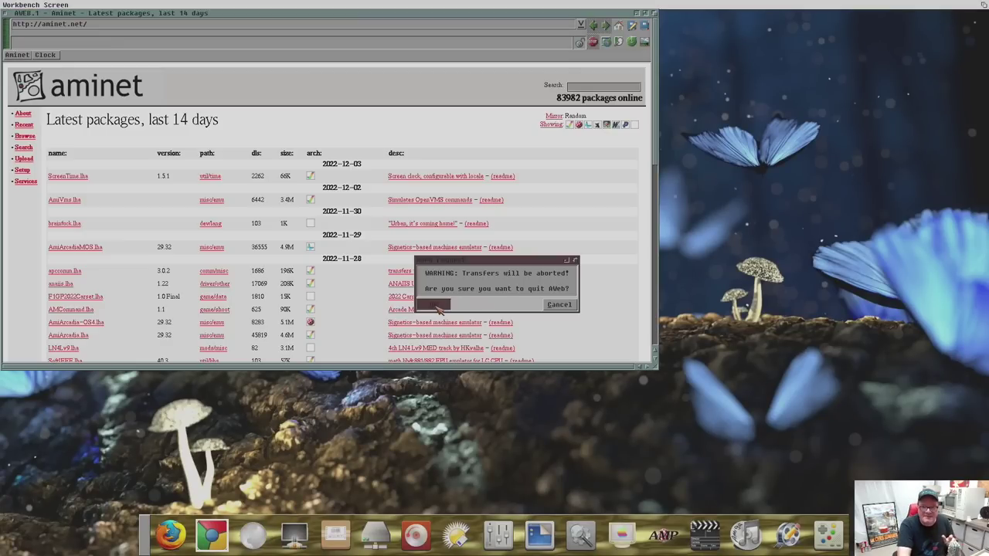
click(436, 305)
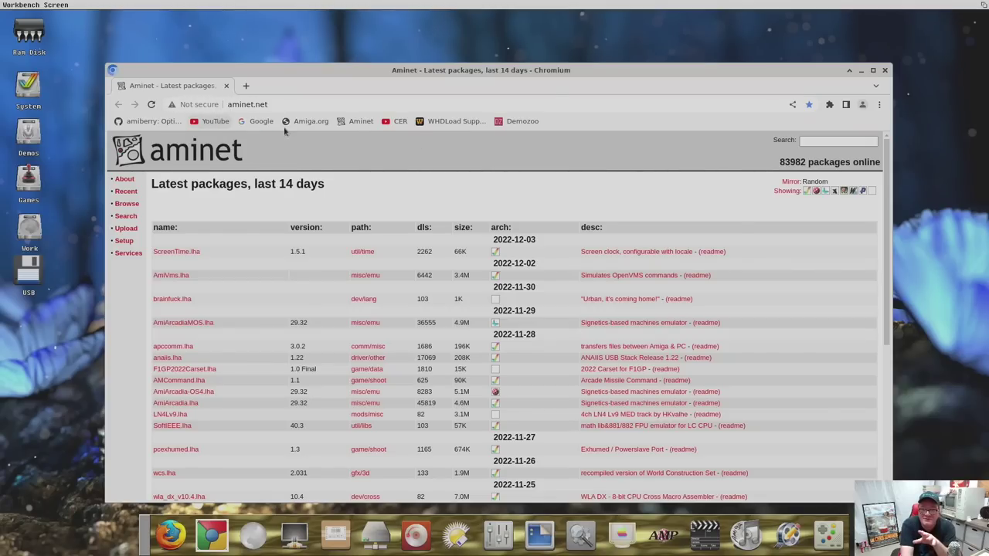
- Open the bookmarked CER YouTube channel in Chromium and play its featured video in full screen
click(398, 123)
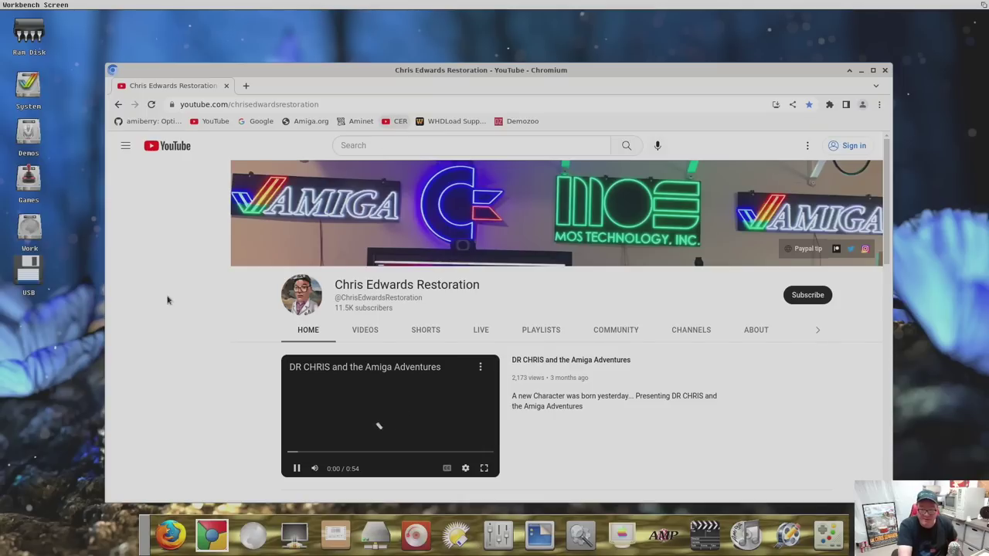
click(298, 468)
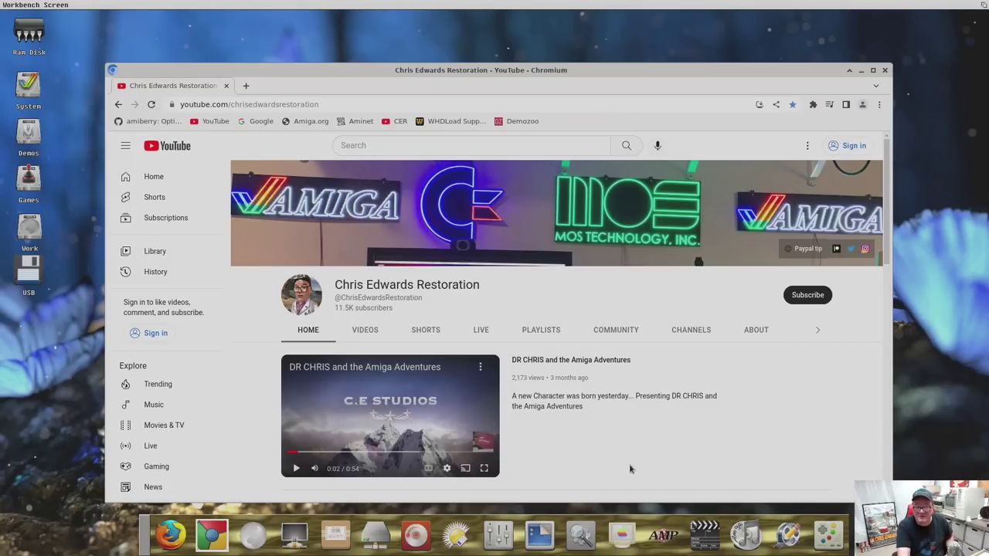
click(489, 473)
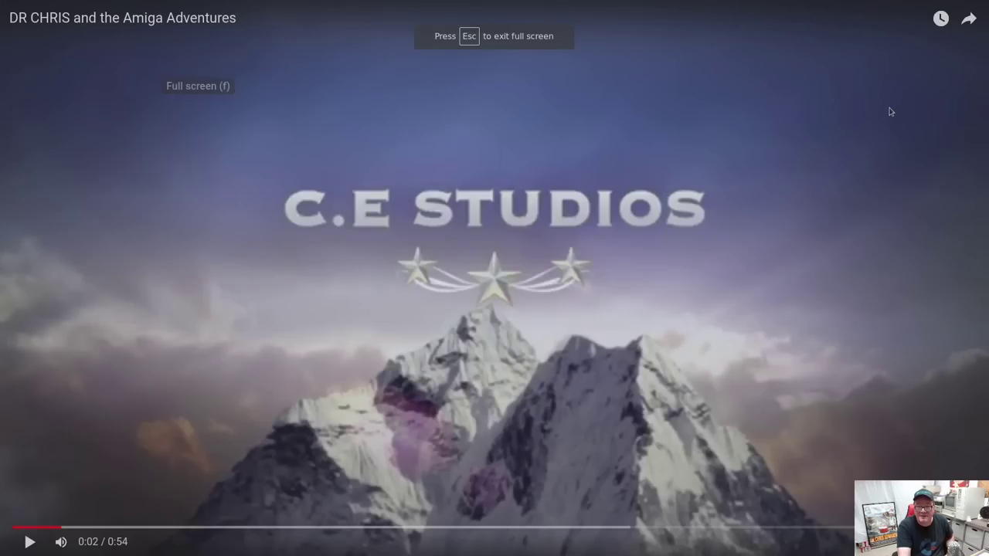
click(30, 542)
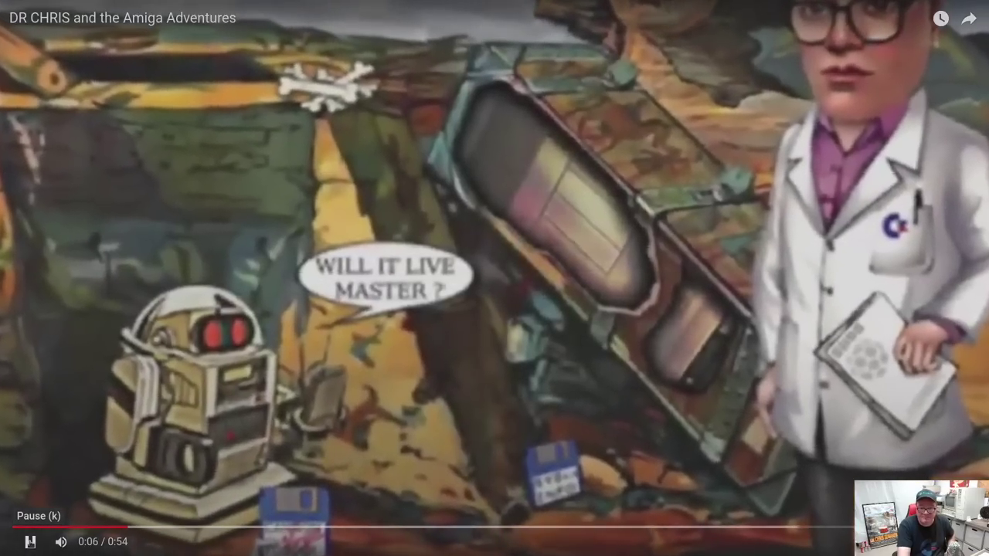
click(30, 541)
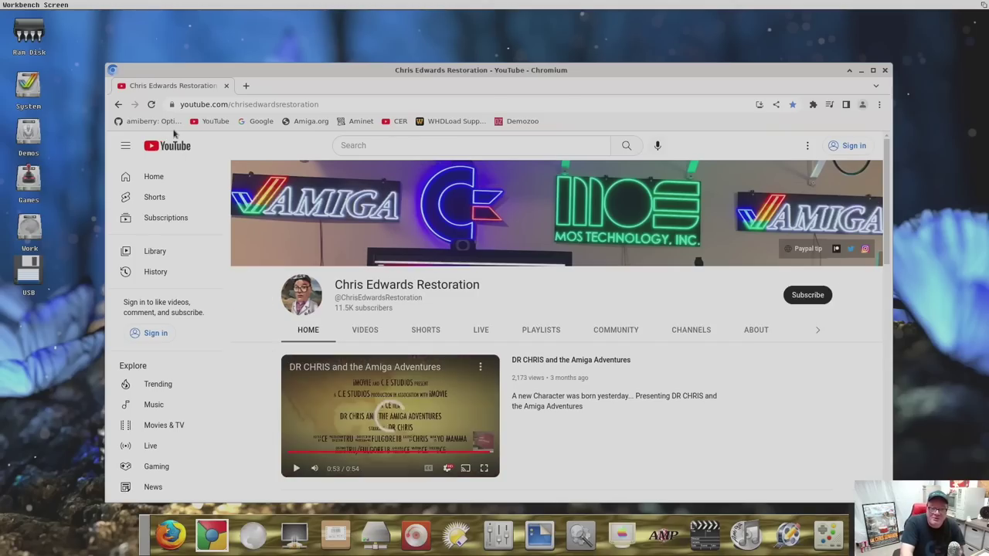
- Visit the bookmarked amiberry GitHub, Google, Amiga.org and Aminet pages in turn
click(139, 125)
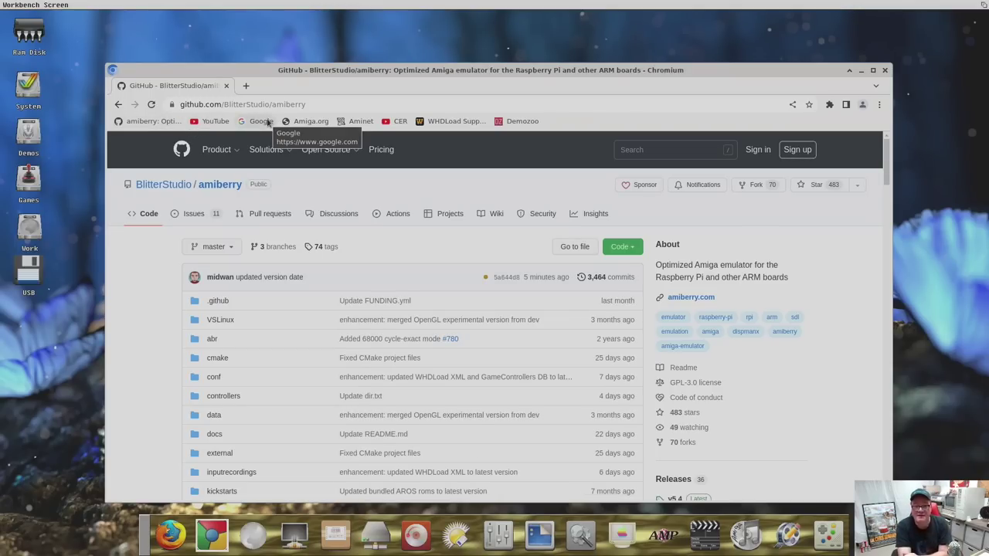
click(263, 121)
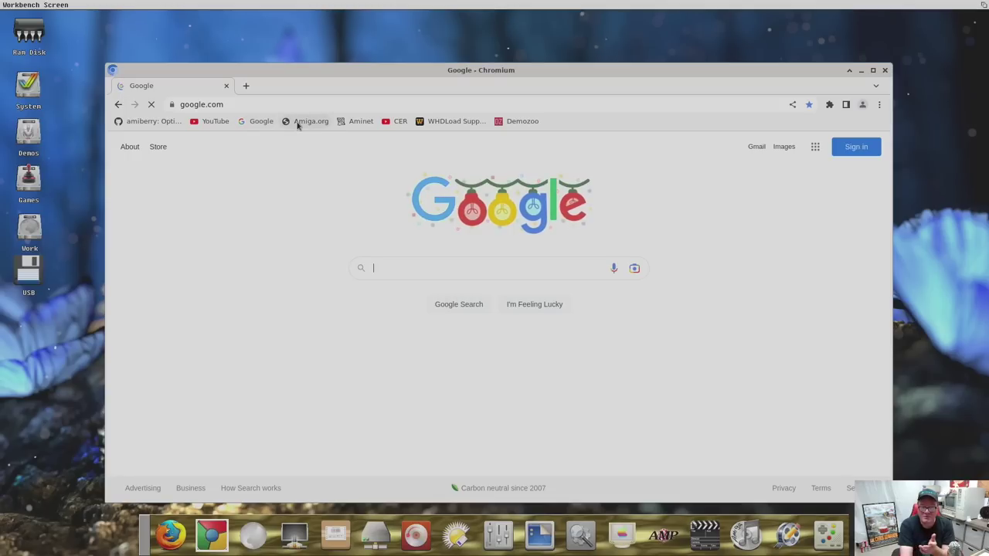
click(298, 123)
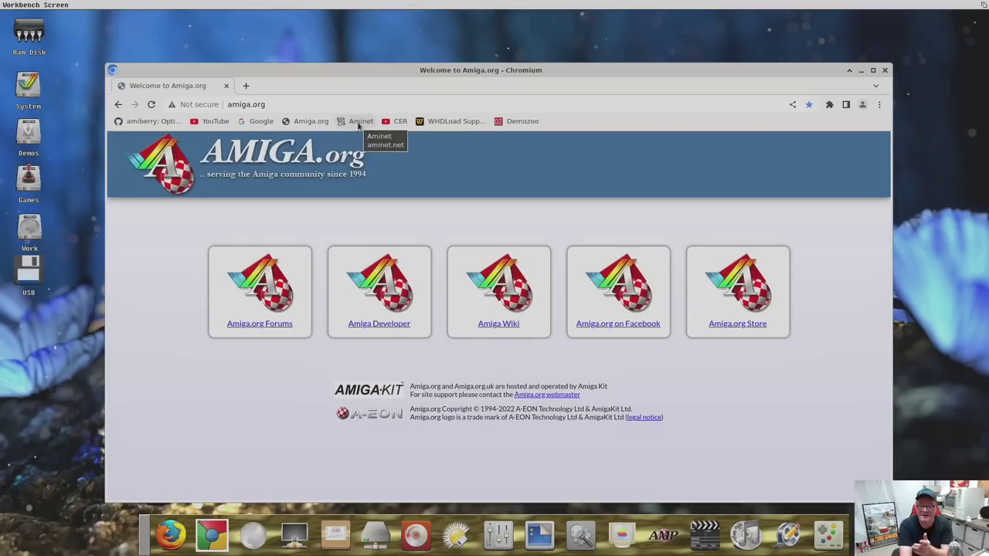
click(359, 122)
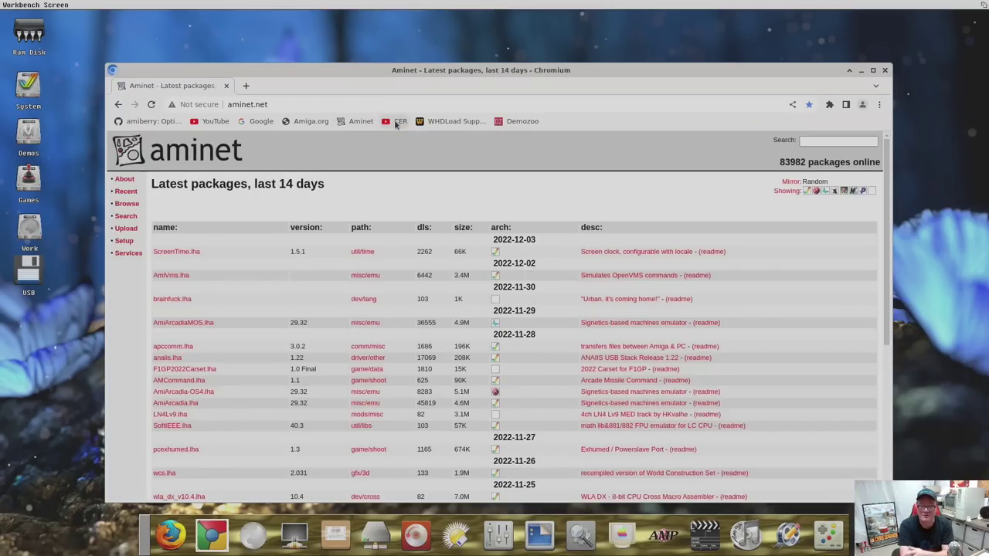
- Download WHDLoad_usr_small.lha from the bookmarked WHDLoad Support Page and close Chromium
click(452, 123)
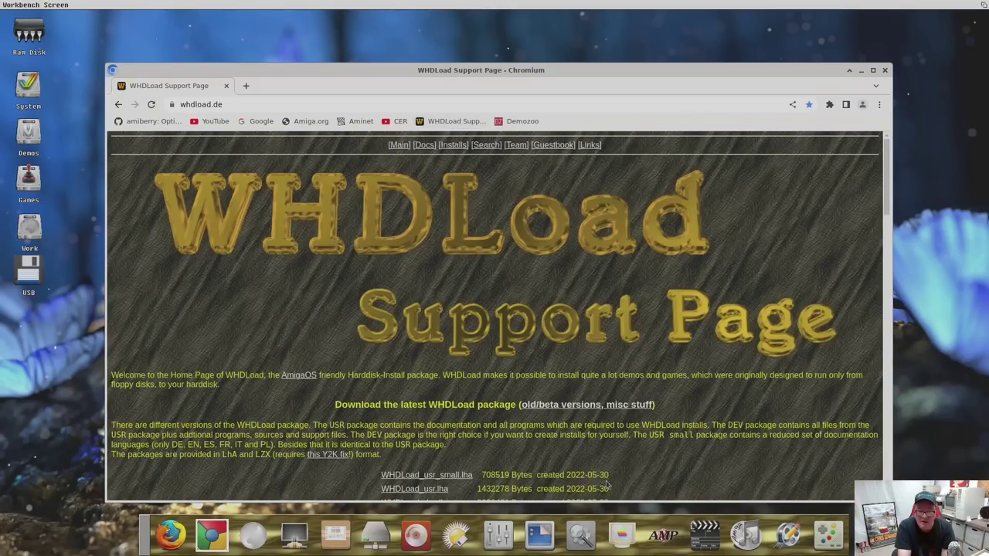
click(423, 476)
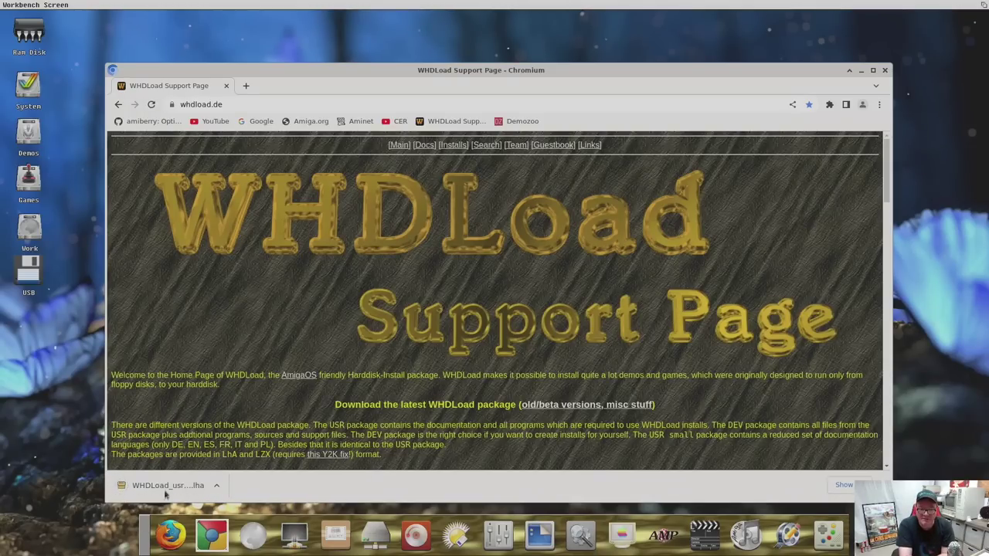
click(885, 70)
click(193, 418)
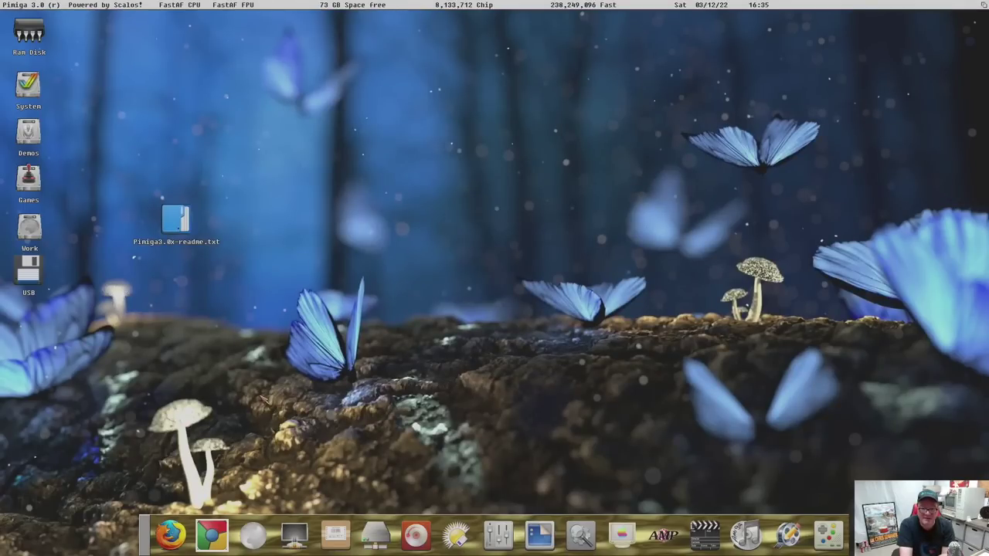
- Launch Directory Opus and extract WHDLoad_usr_small.lha from the System drive's Temp folder to the Ram Disk
click(456, 535)
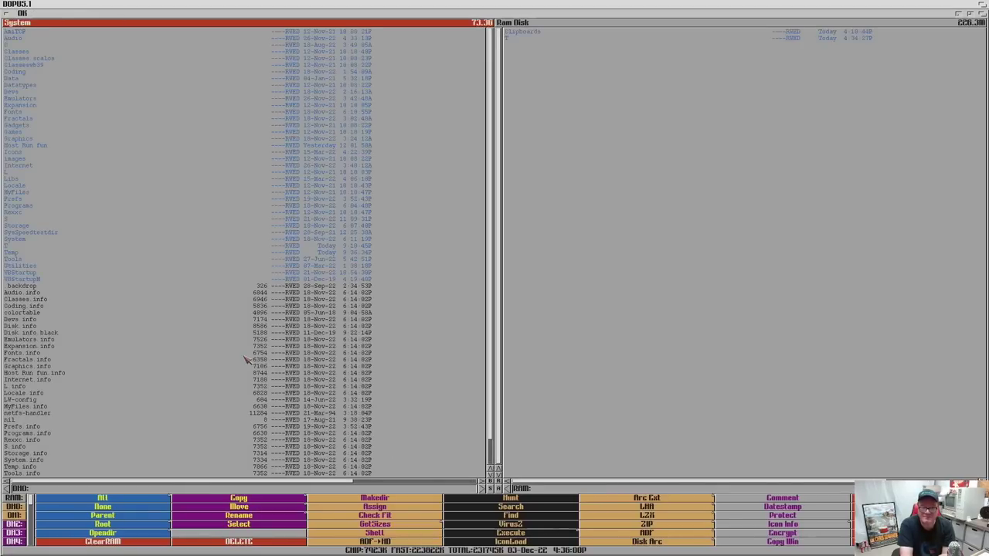
double_click(18, 253)
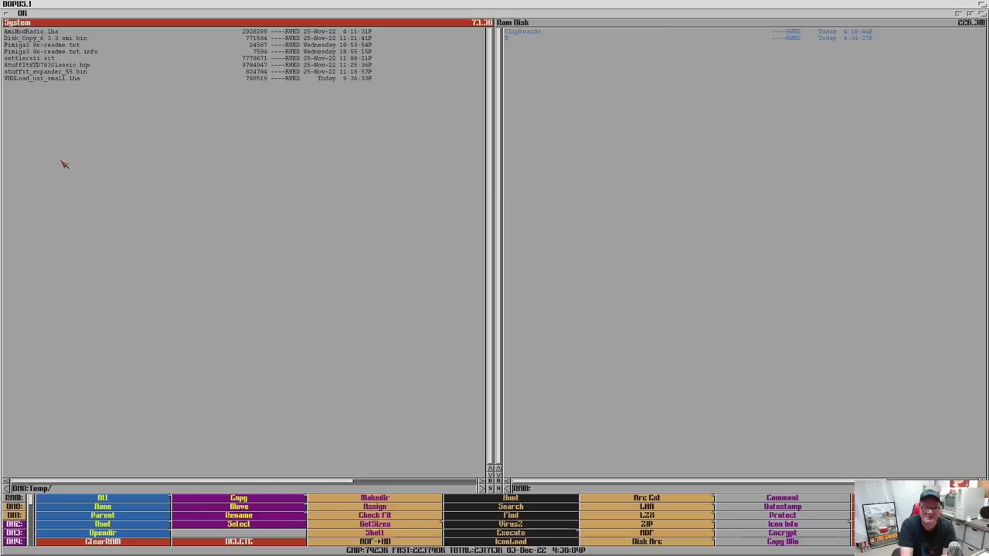
double_click(24, 79)
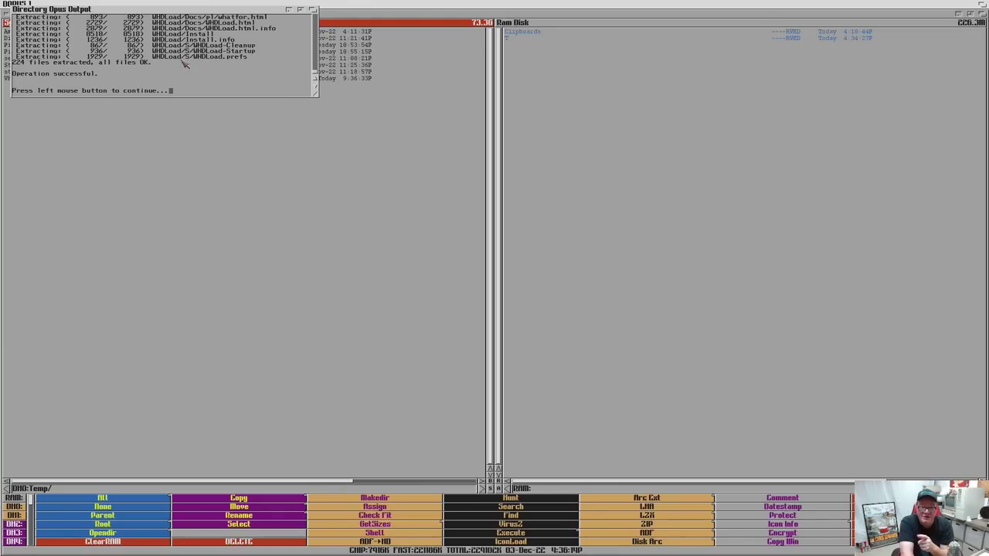
click(230, 75)
click(503, 132)
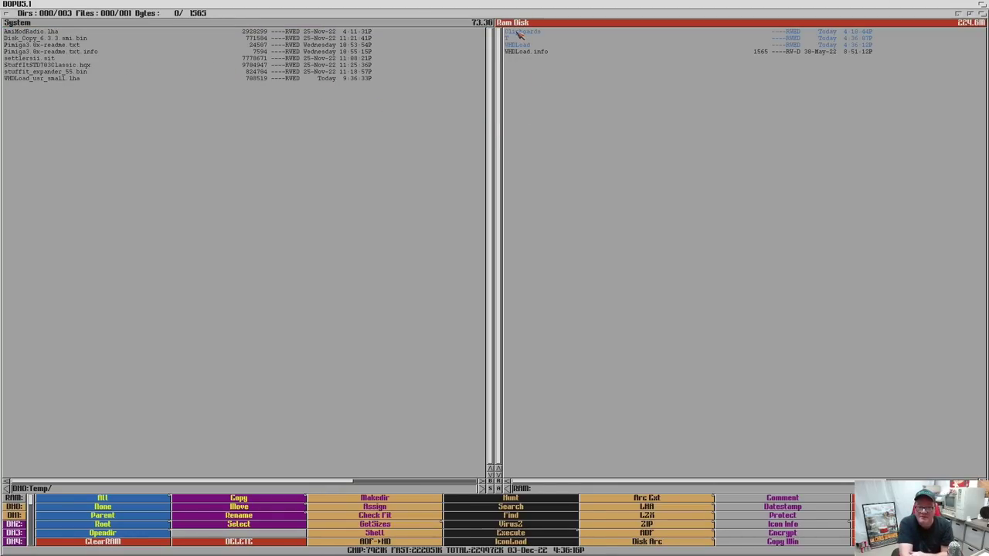
- View the extracted WHDLoad/C folder on the Ram Disk and quit Directory Opus
double_click(517, 44)
double_click(510, 32)
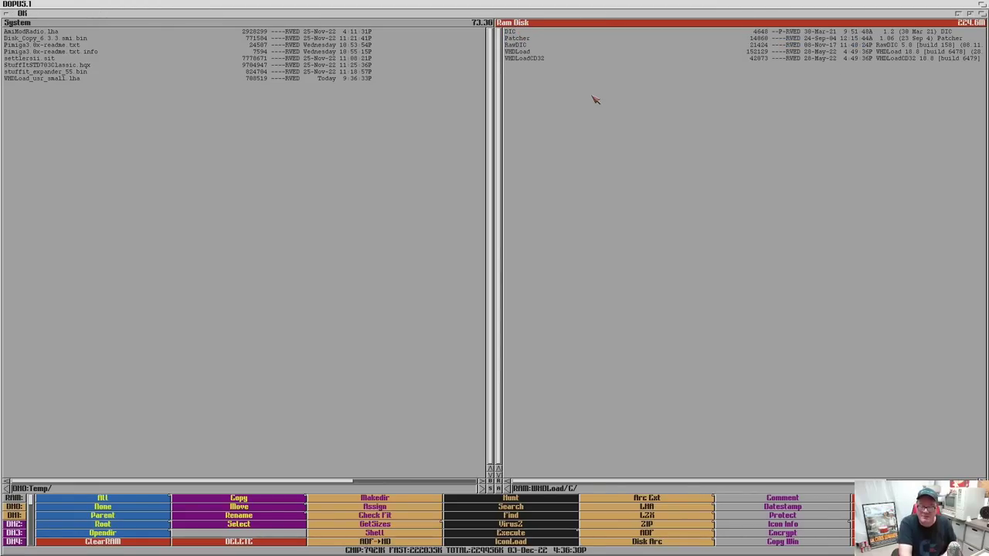
key(super+q)
click(442, 293)
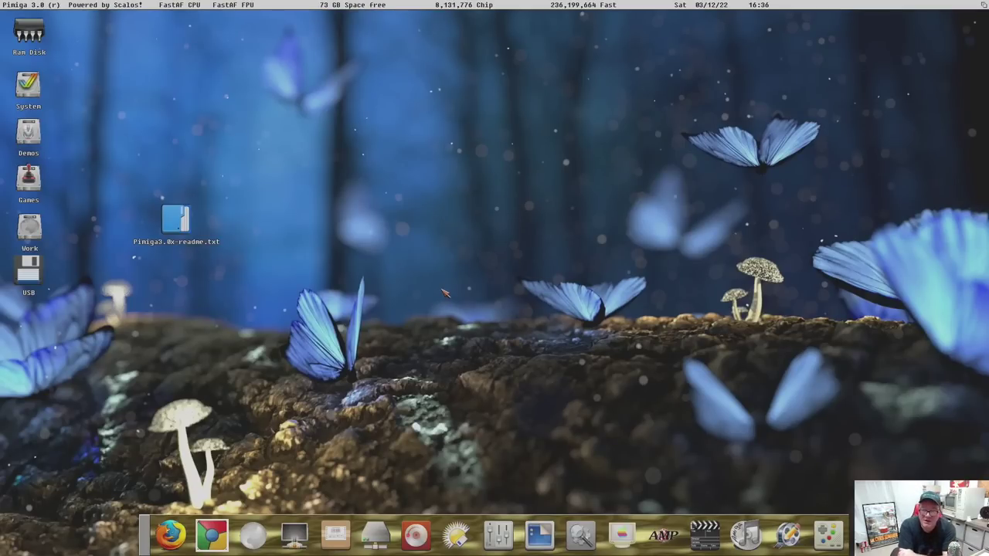
- Start Firefox from the dock, and view the Temp folder on the System drive before closing its window
click(171, 534)
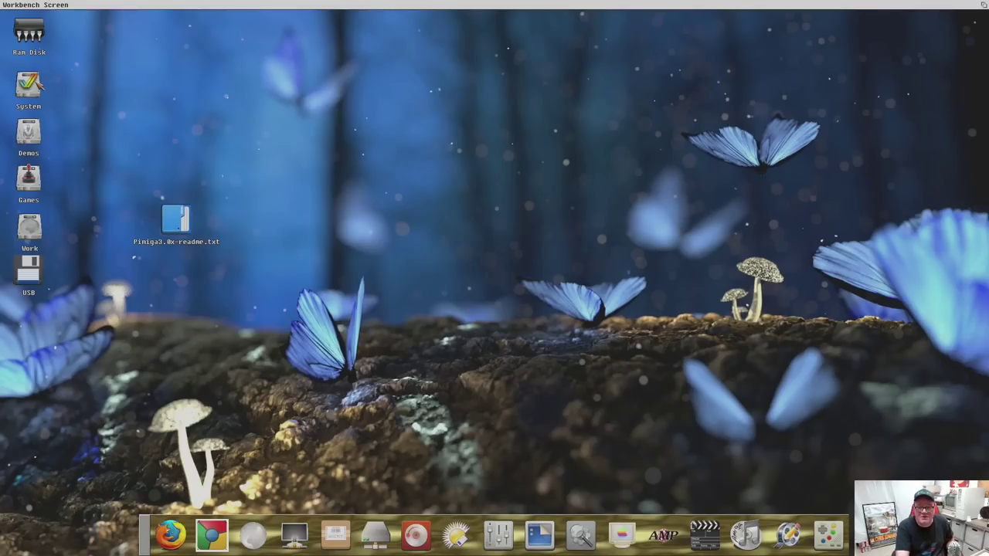
double_click(31, 85)
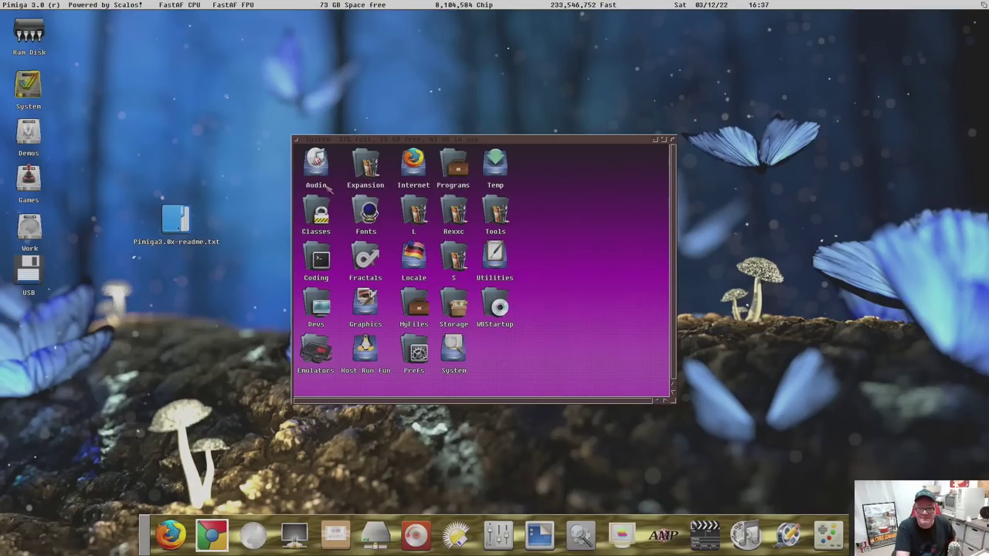
double_click(495, 164)
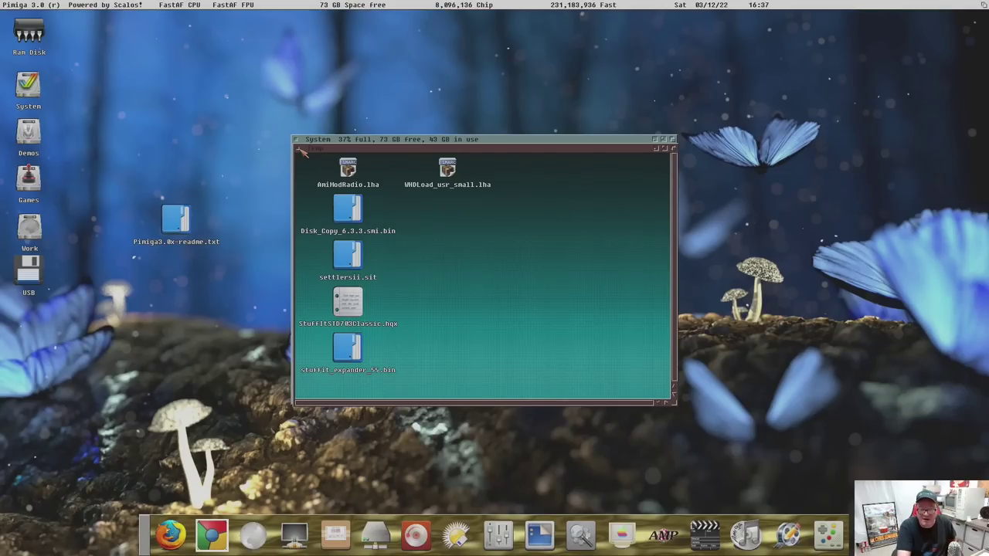
click(300, 149)
- View the list of Internet programs, and open the IBrowse folder from the System drive's Internet folder
right_click(305, 6)
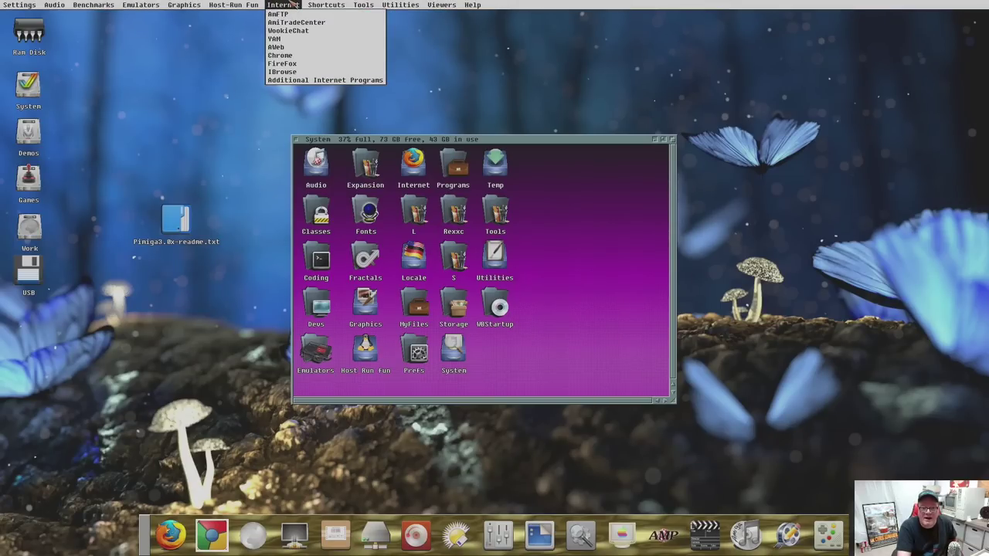
right_click(293, 39)
double_click(422, 265)
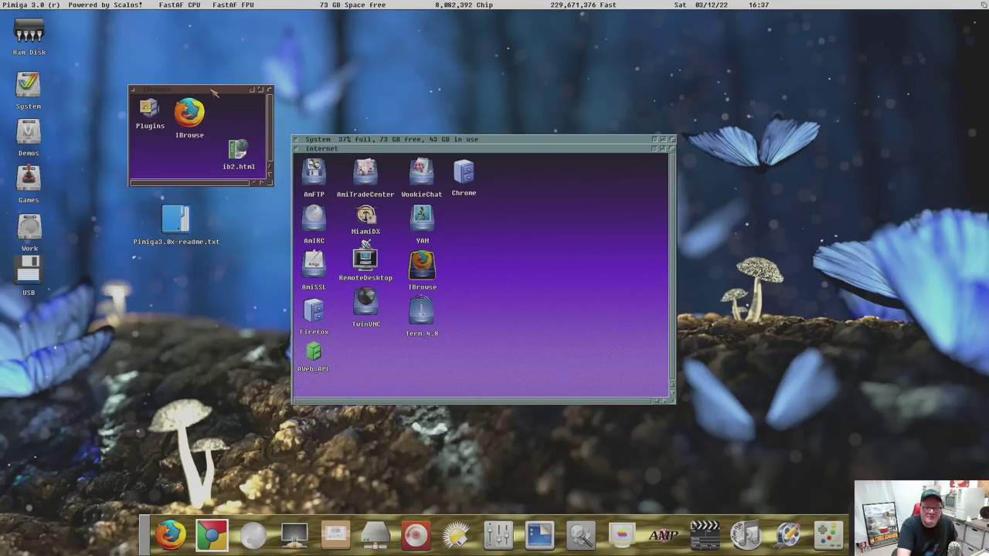
drag(212, 91, 371, 177)
- Launch IBrowse, dismiss its demo version notice, view the About page and quit the browser
double_click(349, 203)
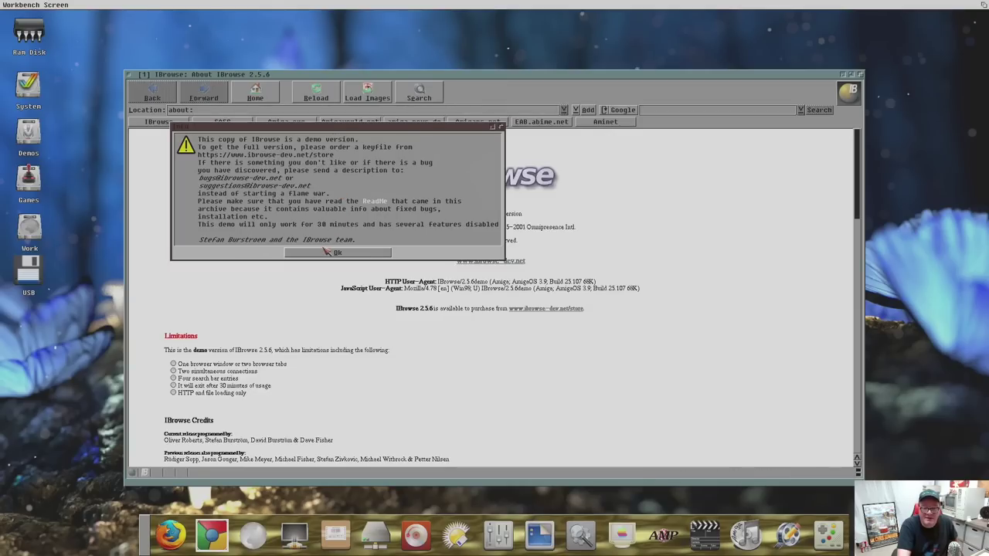
click(338, 254)
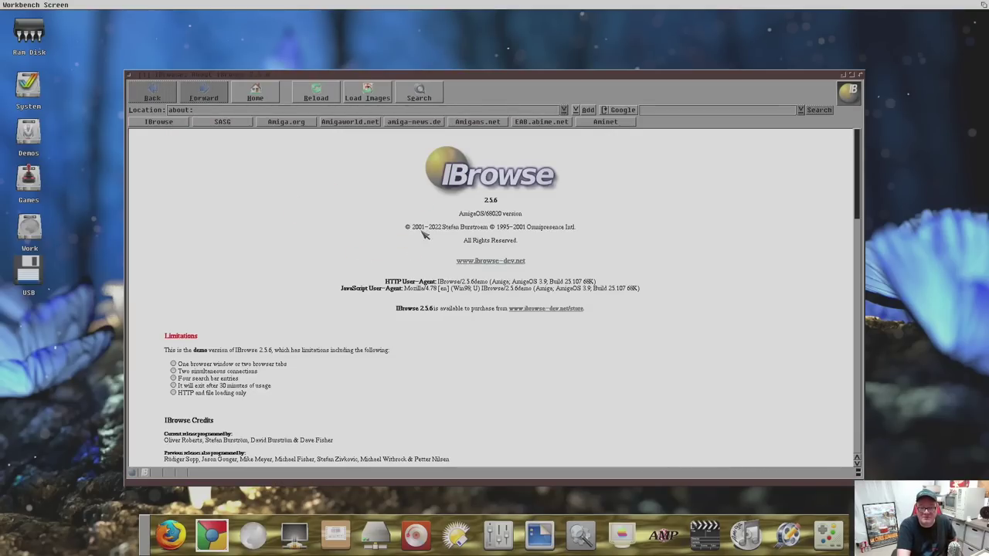
click(131, 74)
click(198, 88)
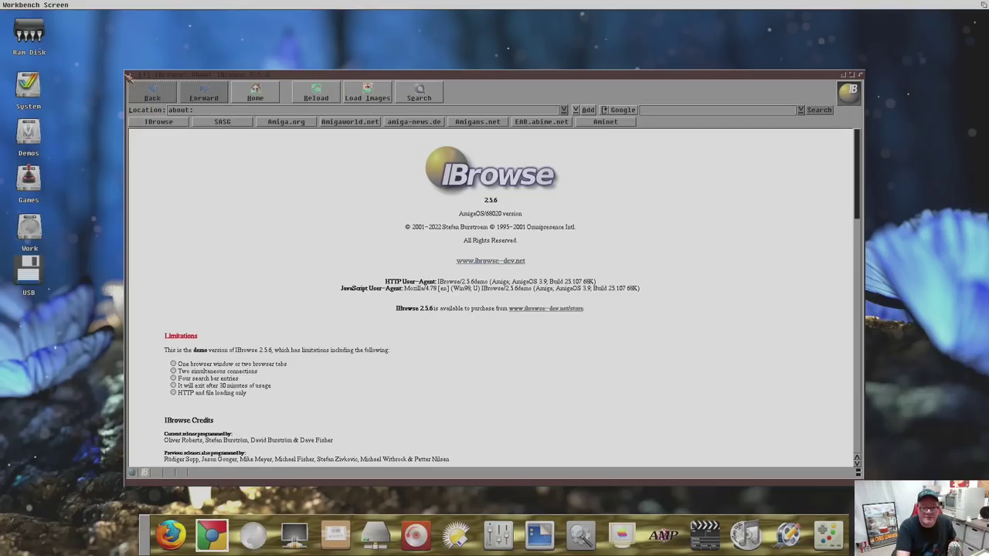
click(132, 75)
click(132, 74)
click(70, 87)
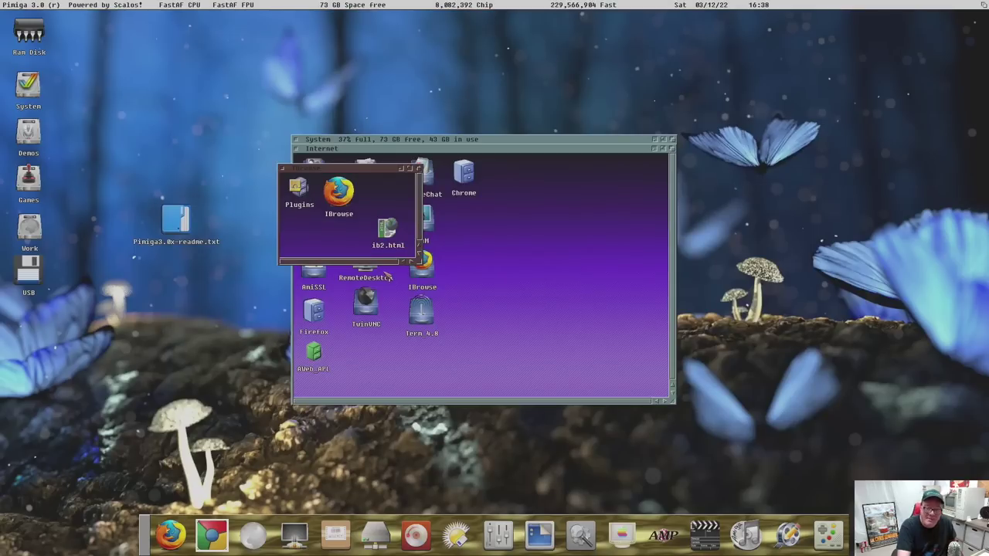
- Close the IBrowse and Internet folder windows, and view the System drive's Audio folder before closing it
click(284, 169)
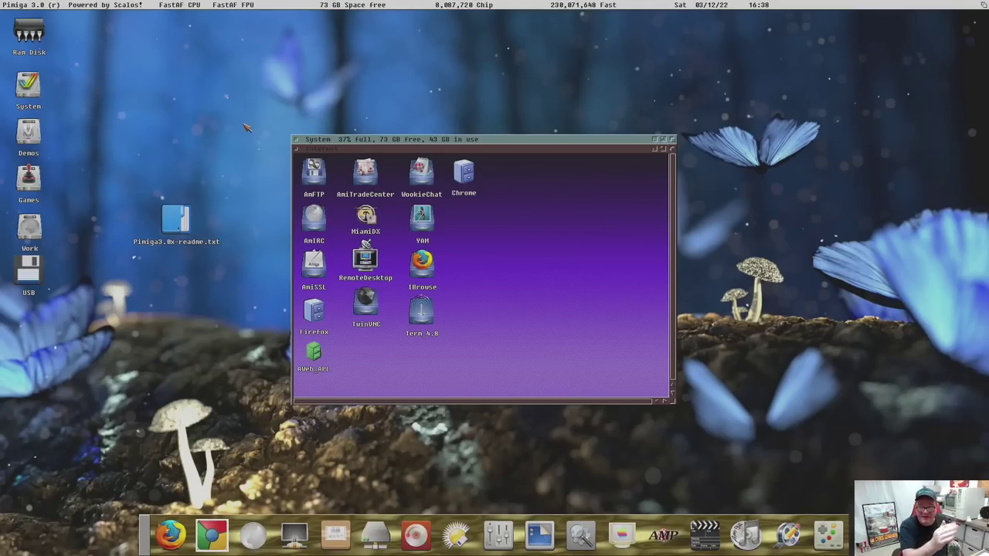
click(295, 149)
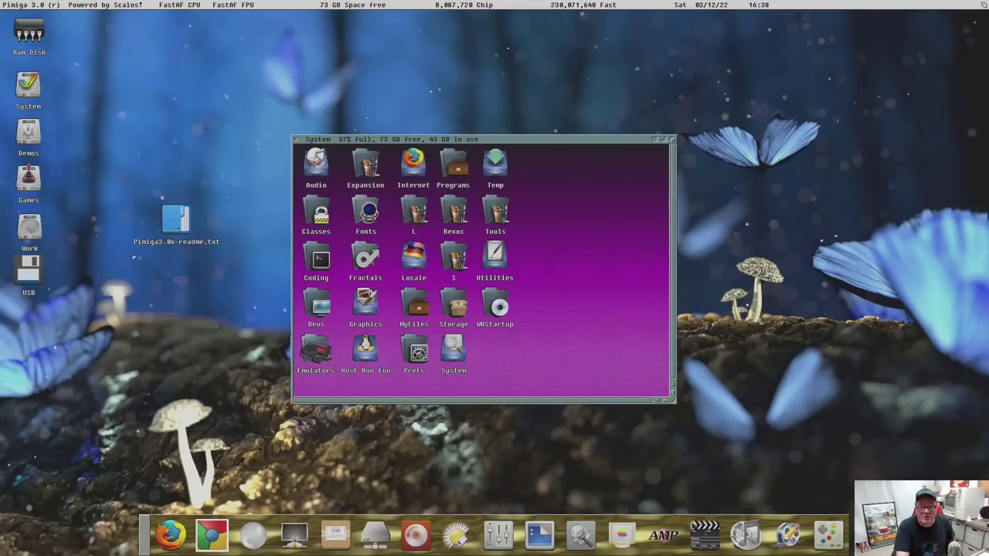
double_click(316, 162)
click(303, 139)
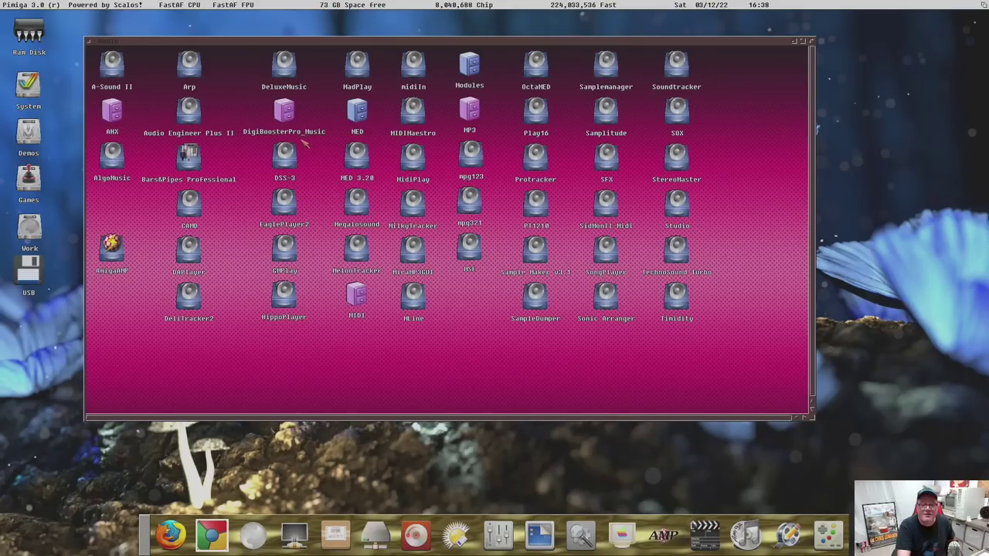
click(91, 44)
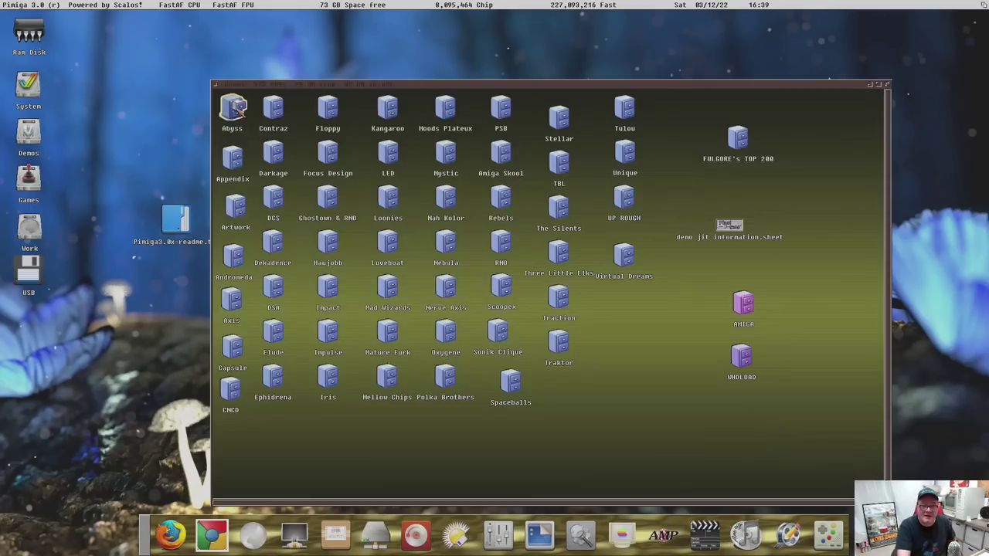
- View the a95-abys and ays-crsn folders inside the Abyss folder on the Demos drive, closing each window
double_click(232, 108)
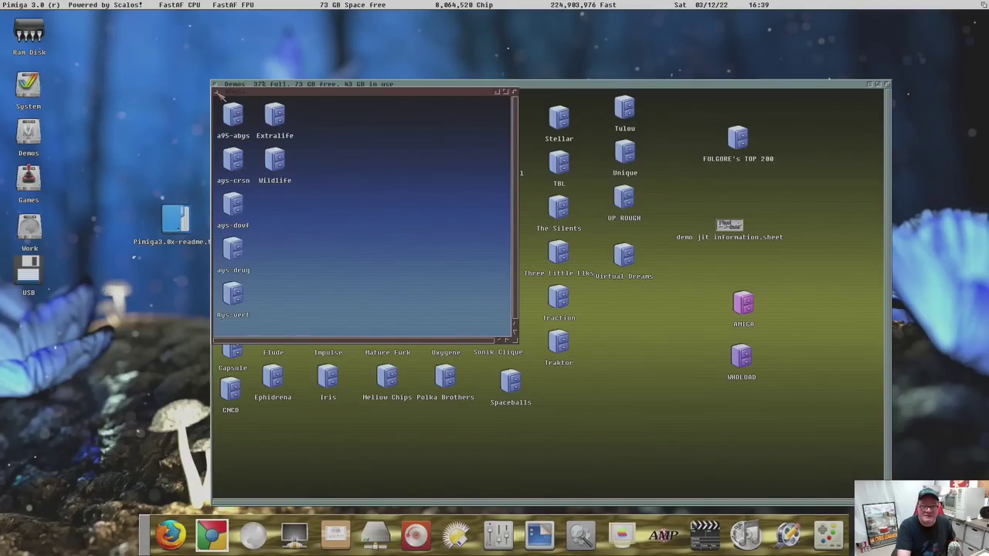
double_click(241, 115)
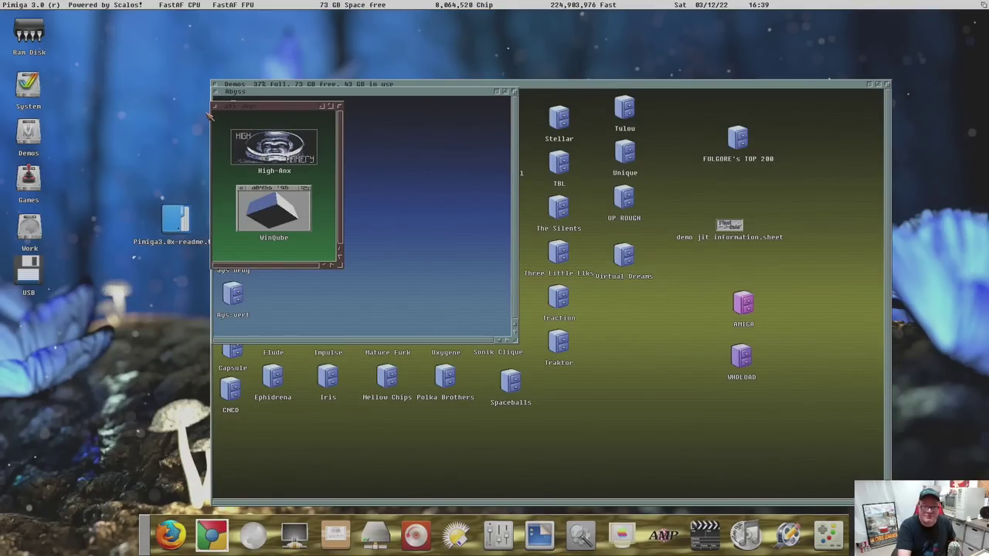
click(218, 105)
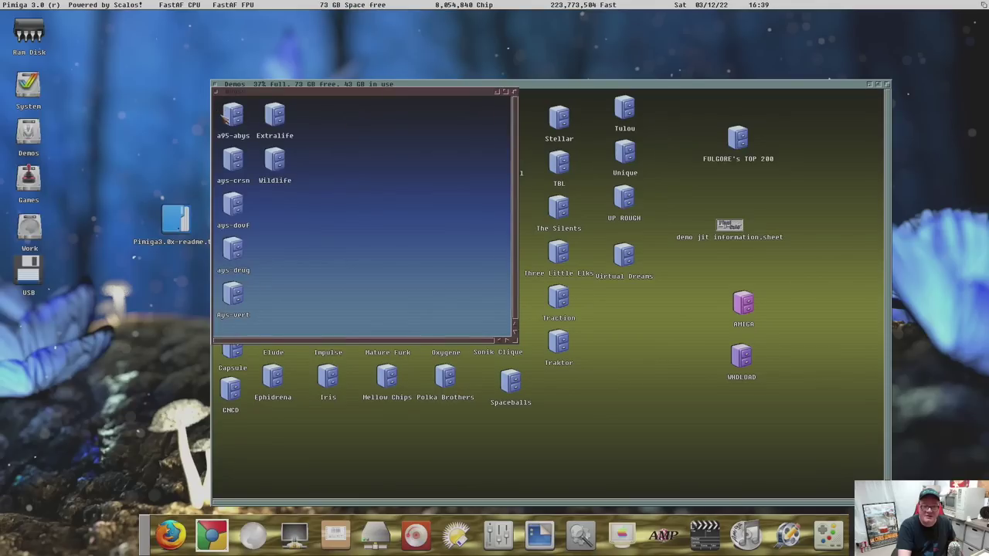
double_click(233, 160)
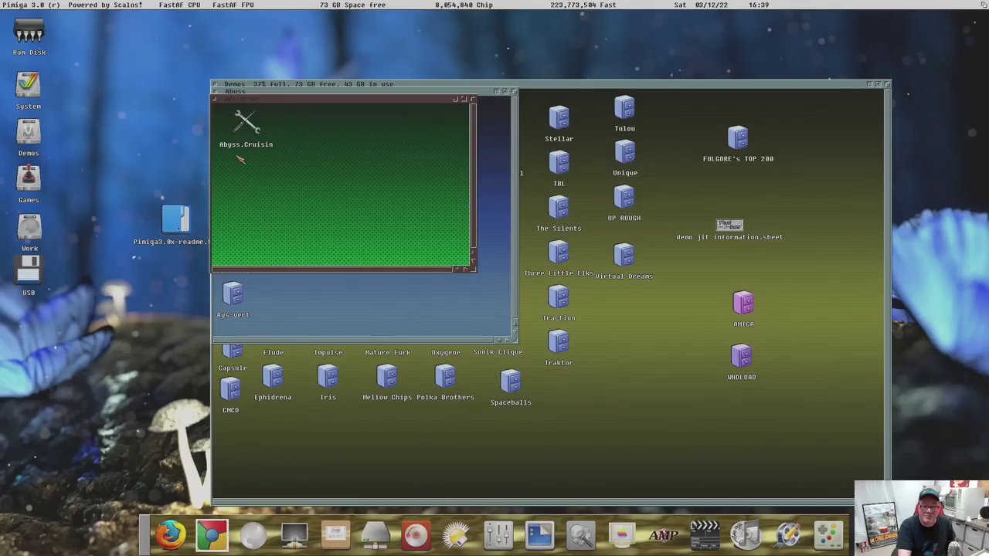
click(217, 101)
click(218, 93)
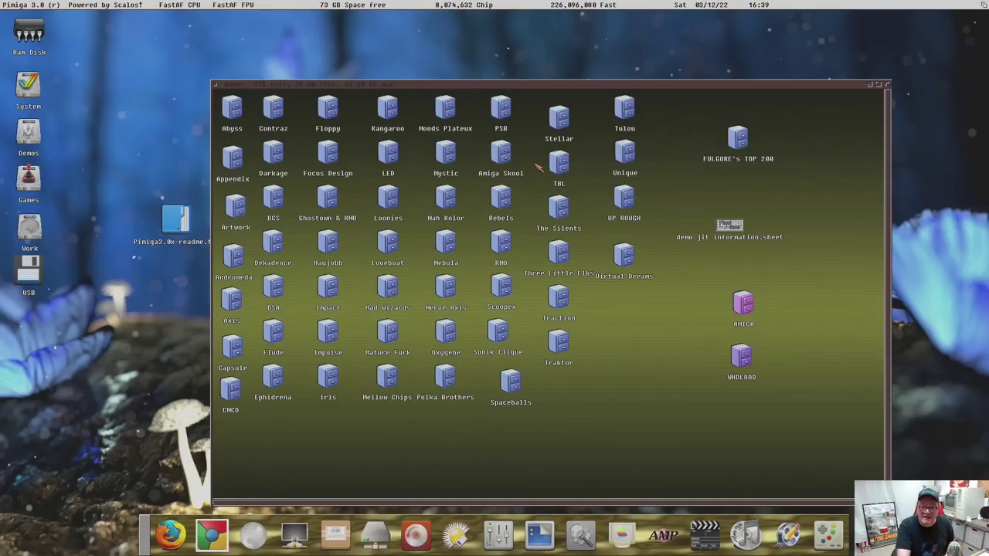
- Run Rift.exe from the Rift (final) folder in the Demos drive's TBL folder
double_click(560, 162)
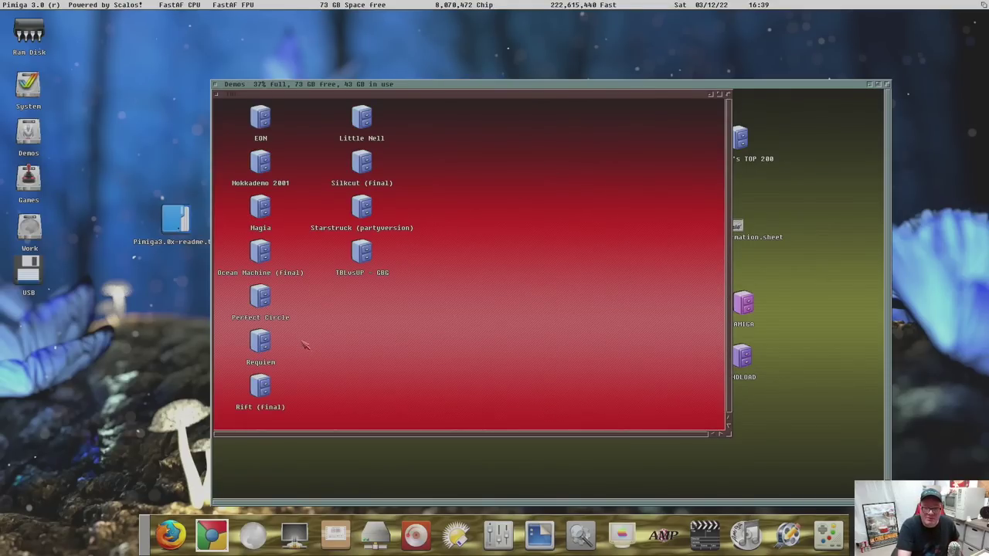
double_click(260, 386)
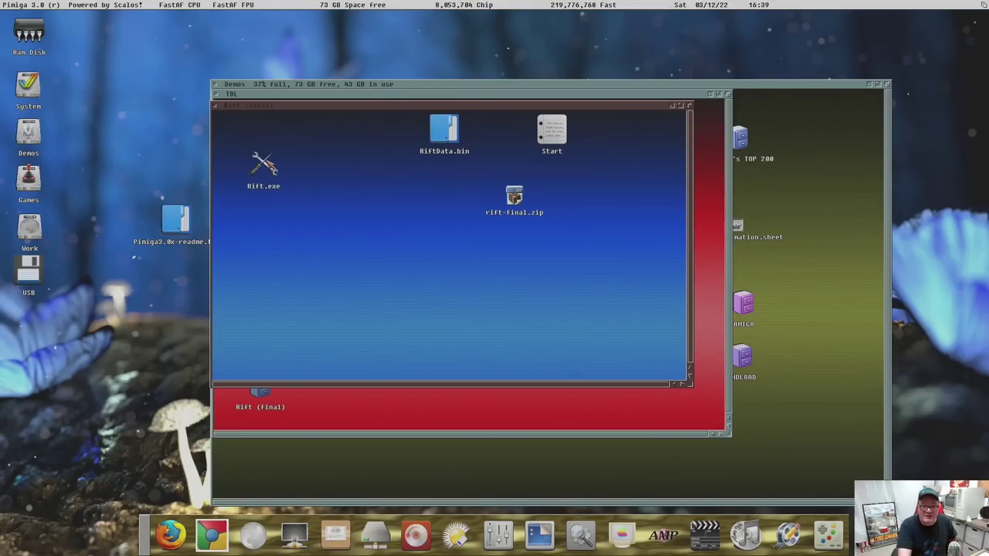
double_click(265, 165)
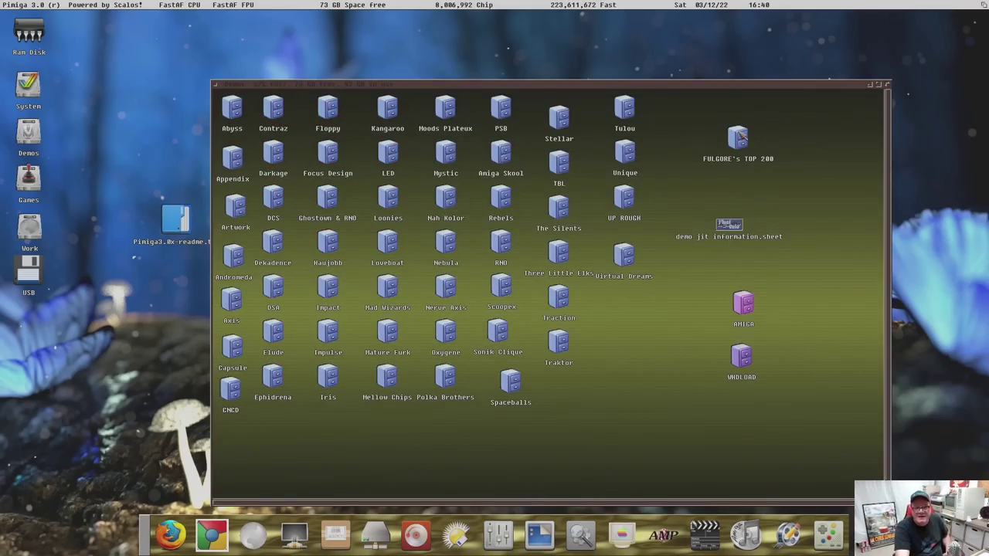
- View the 01-25 folder of FULGORE's TOP 200 in an enlarged window, and close both folder windows
double_click(741, 136)
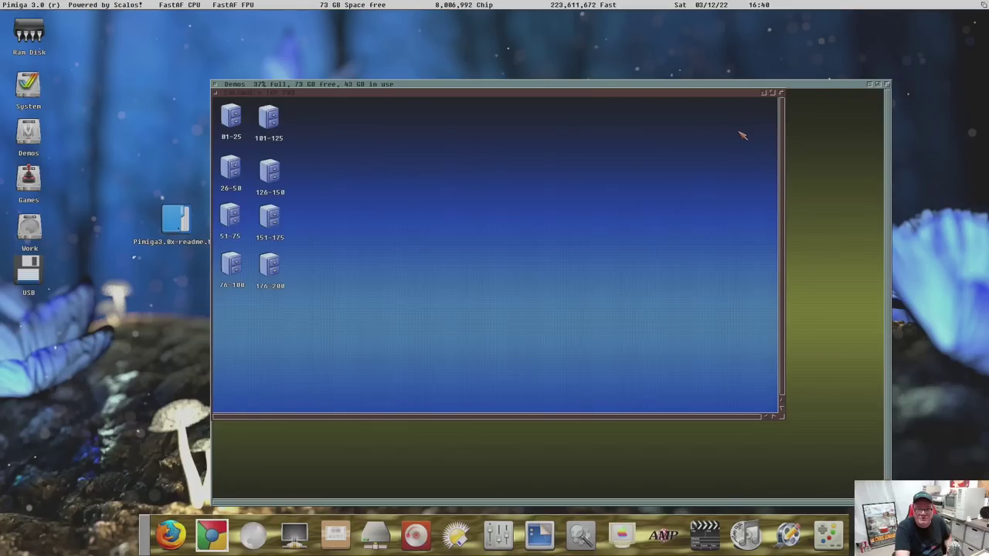
double_click(236, 117)
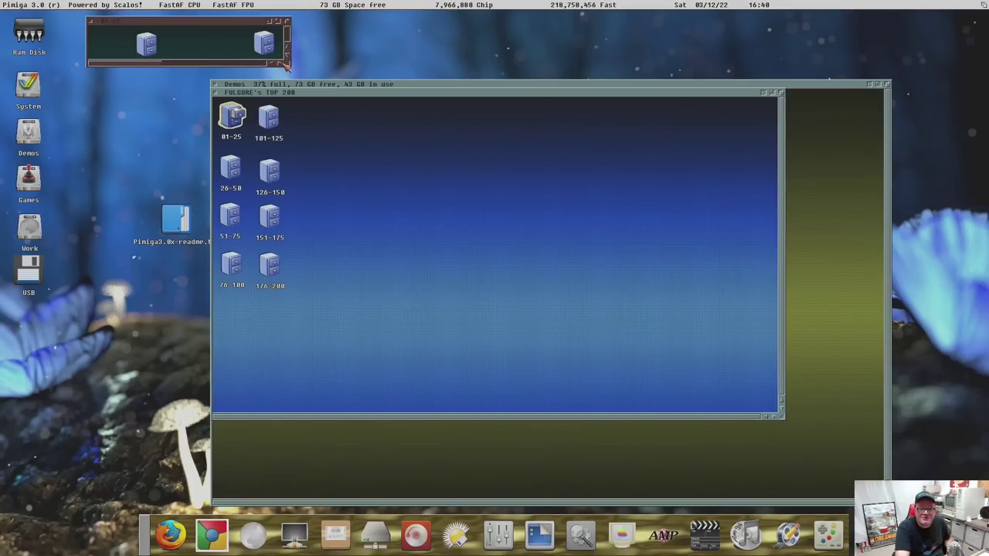
drag(287, 66, 819, 462)
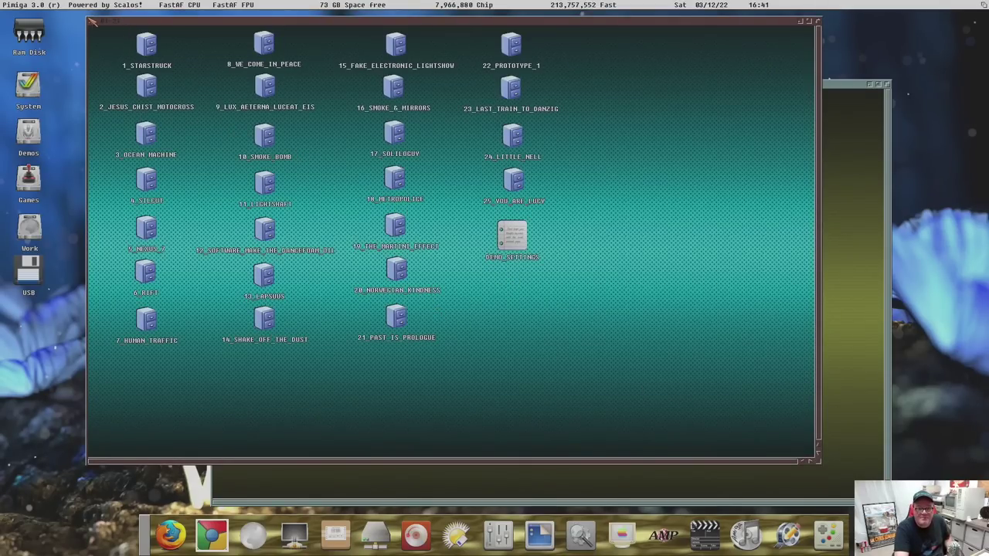
click(91, 21)
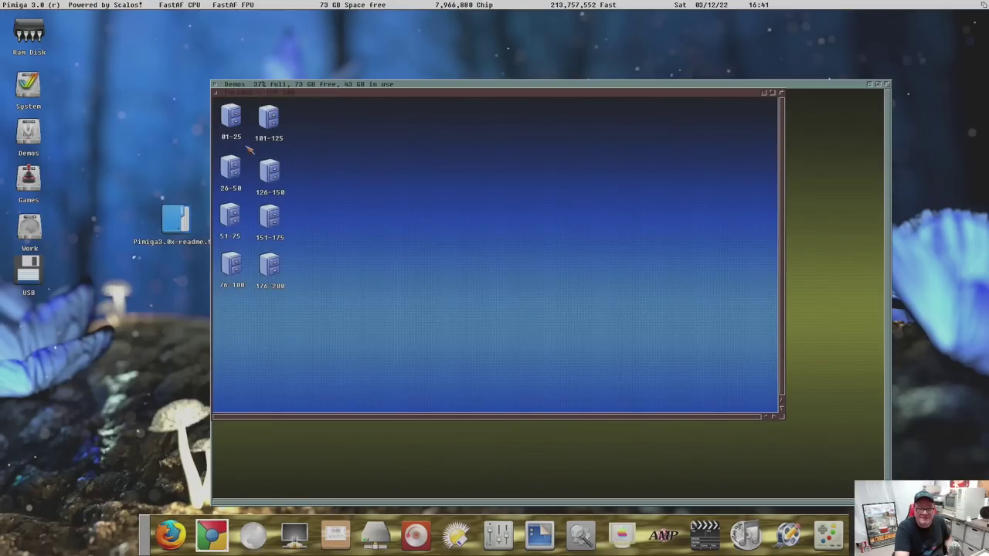
click(217, 93)
- Open the AMIGA folder on the Demos drive and point out its 4k, Cracktros, EXE, Music Disks, Diskmags and Intros categories
click(734, 304)
double_click(741, 303)
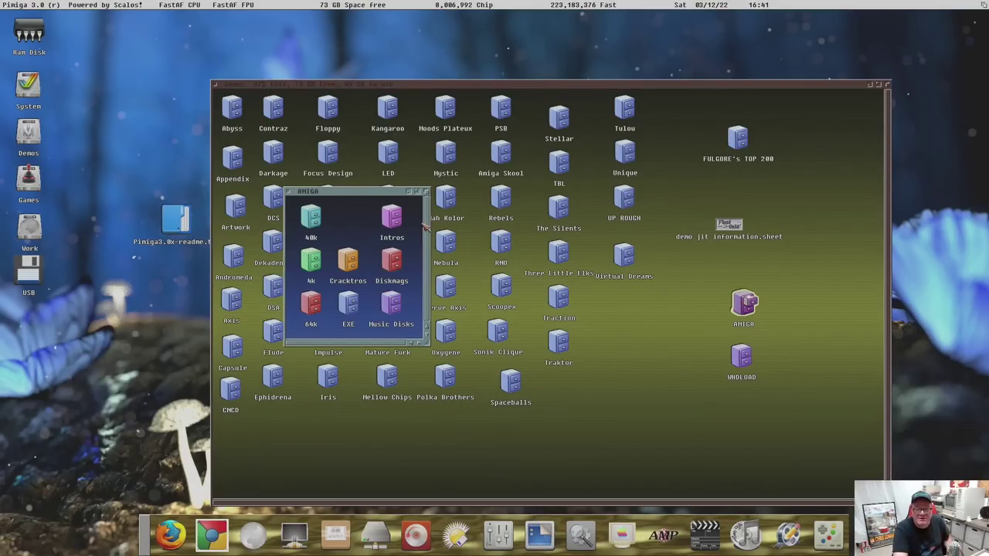
click(317, 265)
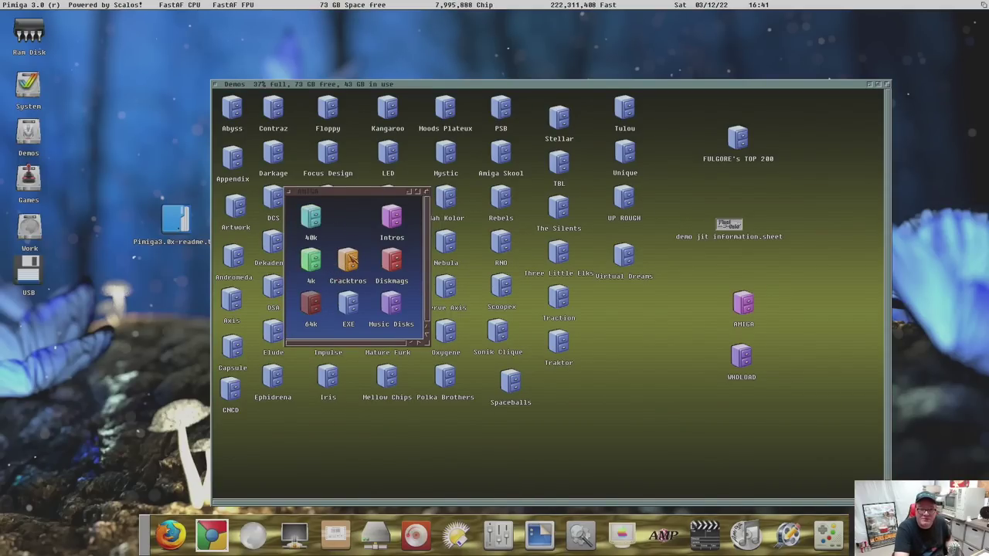
click(352, 260)
click(350, 303)
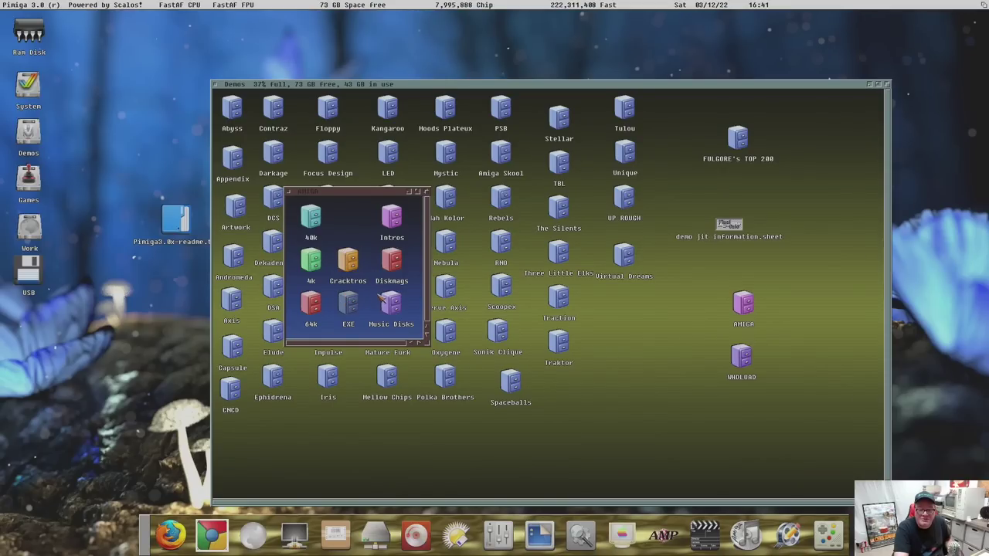
click(391, 303)
click(394, 263)
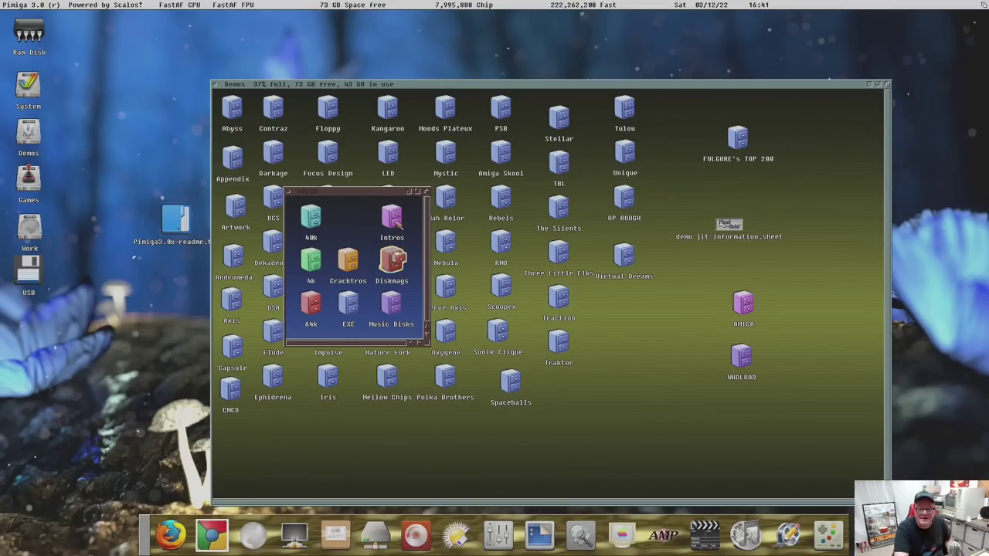
click(394, 219)
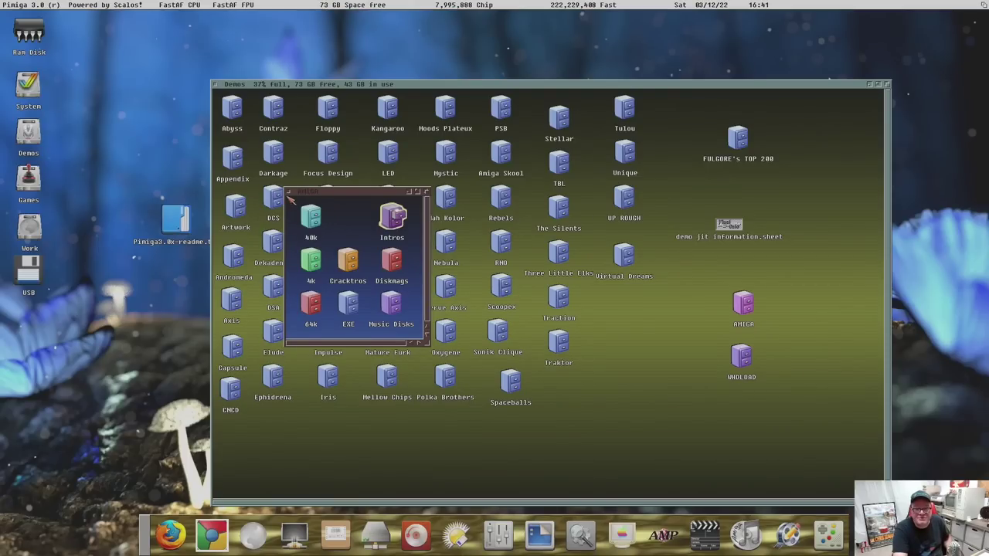
- View the 40k category and its abyss-cruisin folder, and close them along with the AMIGA folder window
double_click(318, 223)
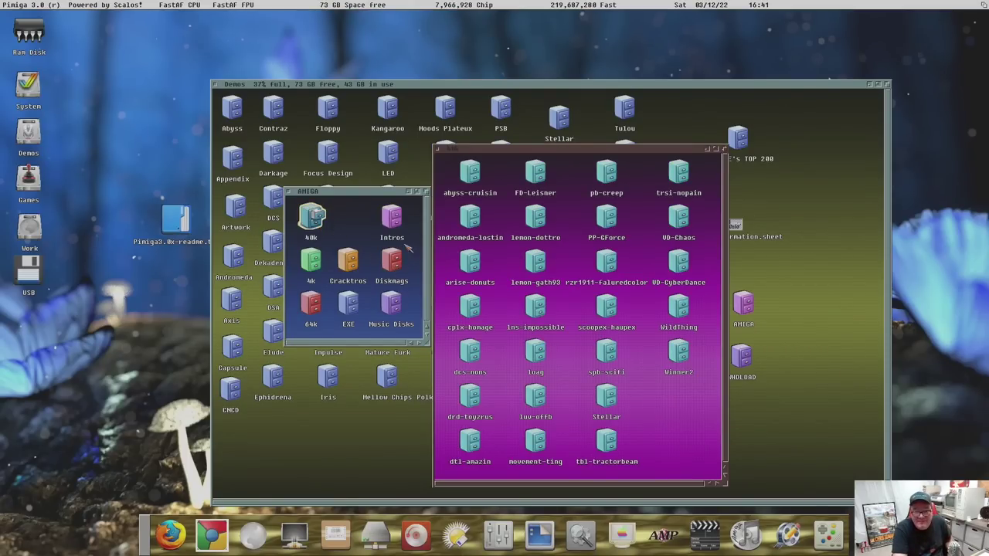
double_click(473, 184)
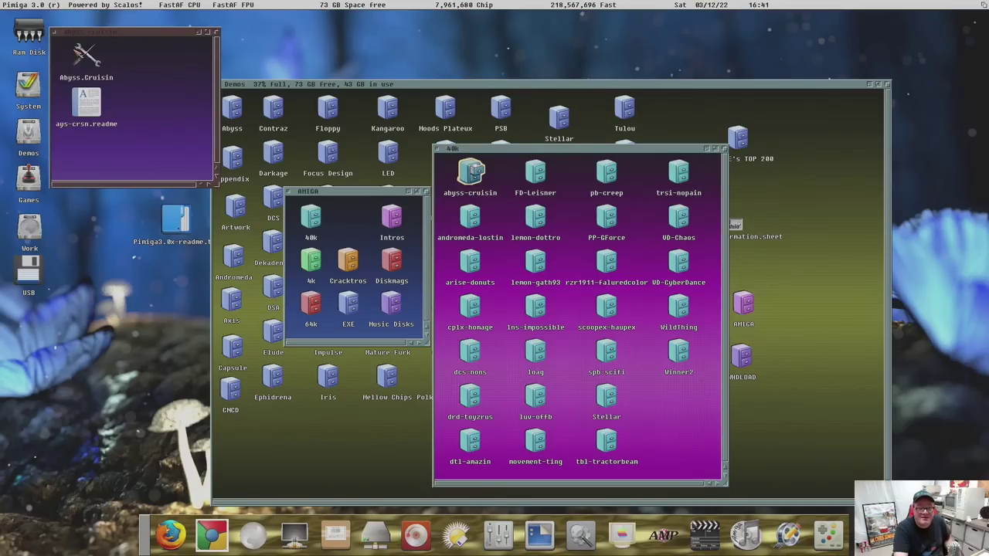
click(54, 35)
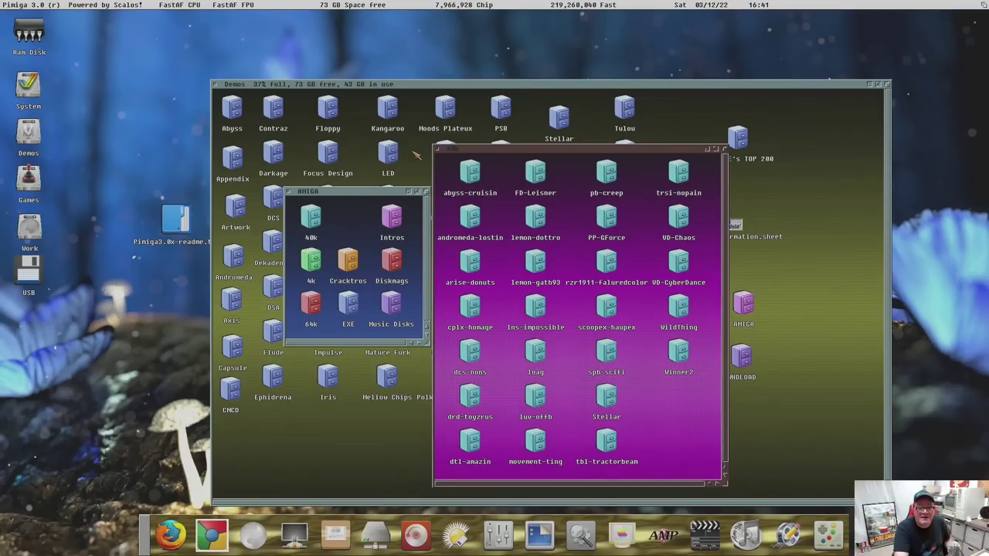
click(438, 150)
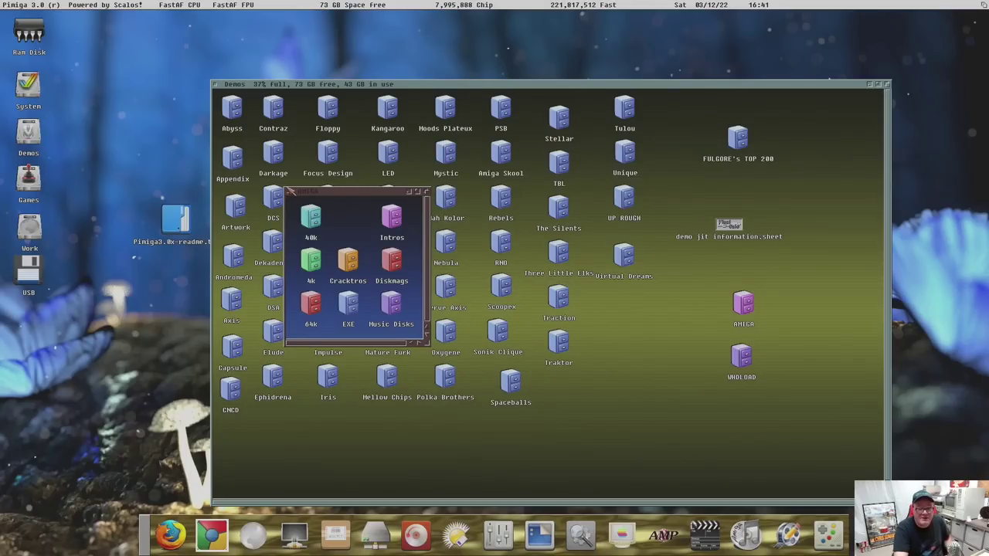
click(292, 193)
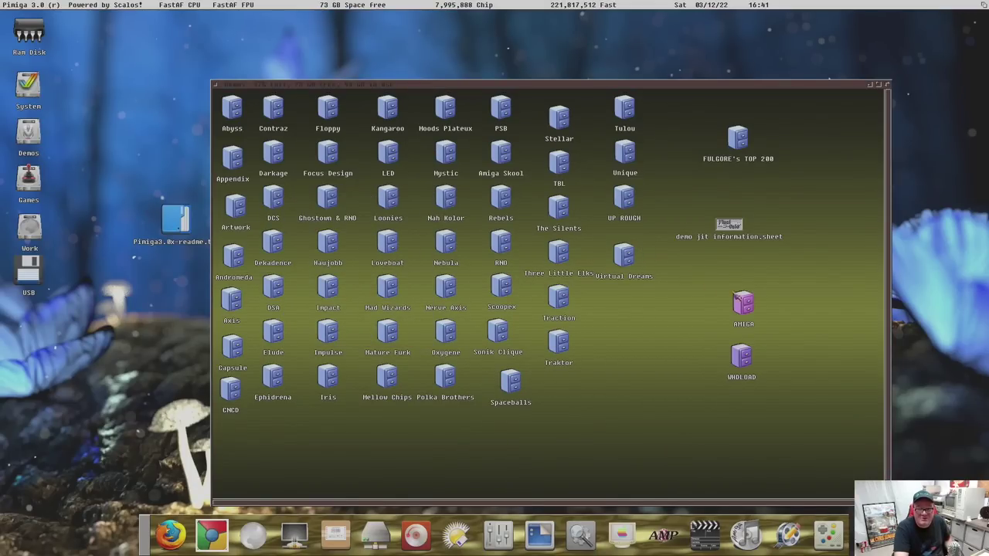
- Point out the AMIGA and WHDLOAD folders on the Demos drive and close the drive window
click(744, 304)
click(742, 365)
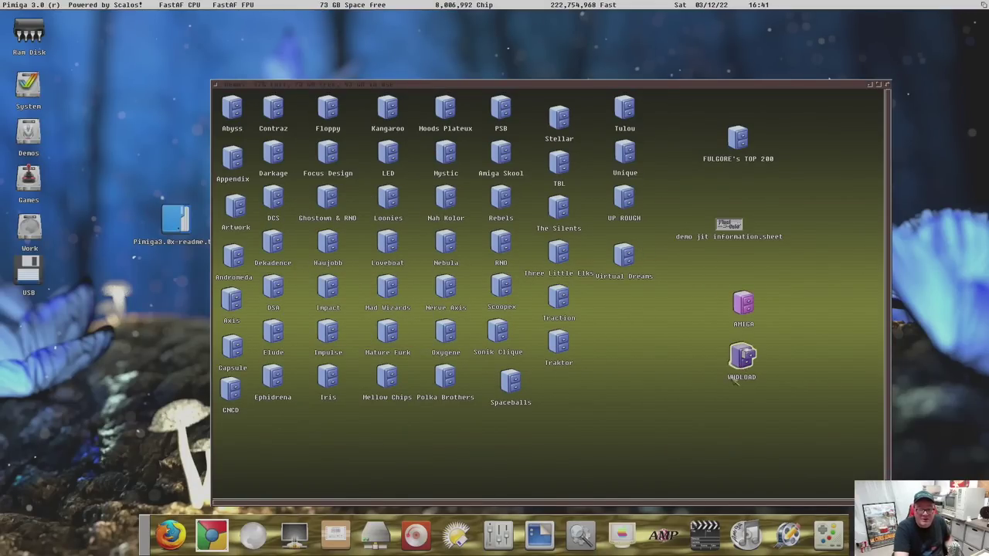
click(214, 83)
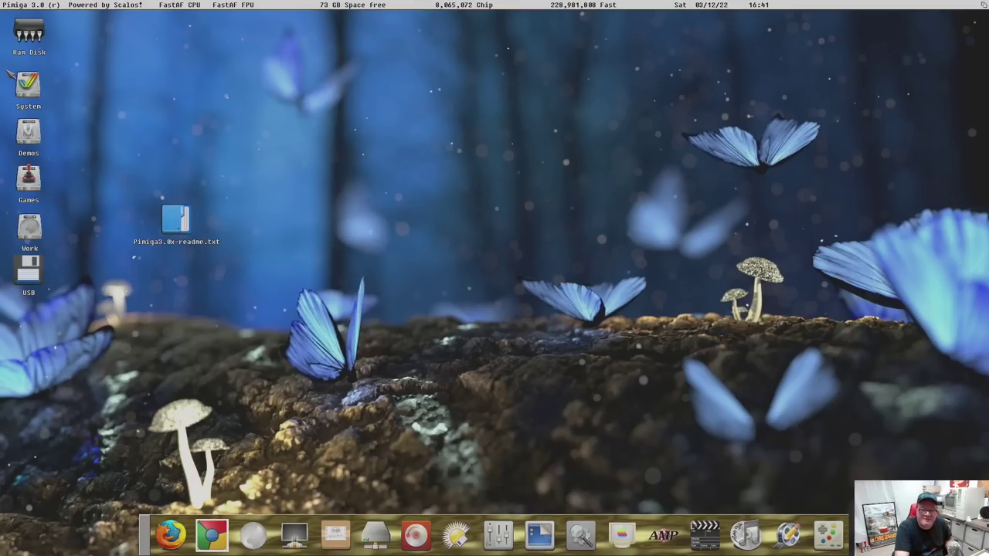
- Open the System drive's Audio folder, point out the AHX, DigiBoosterPro_Music, MIDI and MP3 folders, and close the Audio window
double_click(29, 84)
double_click(316, 161)
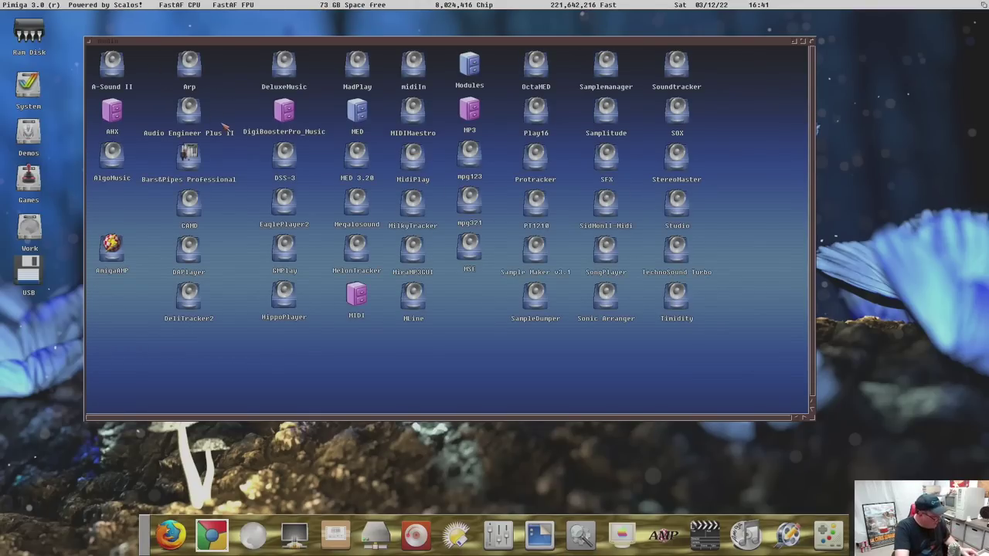
click(111, 116)
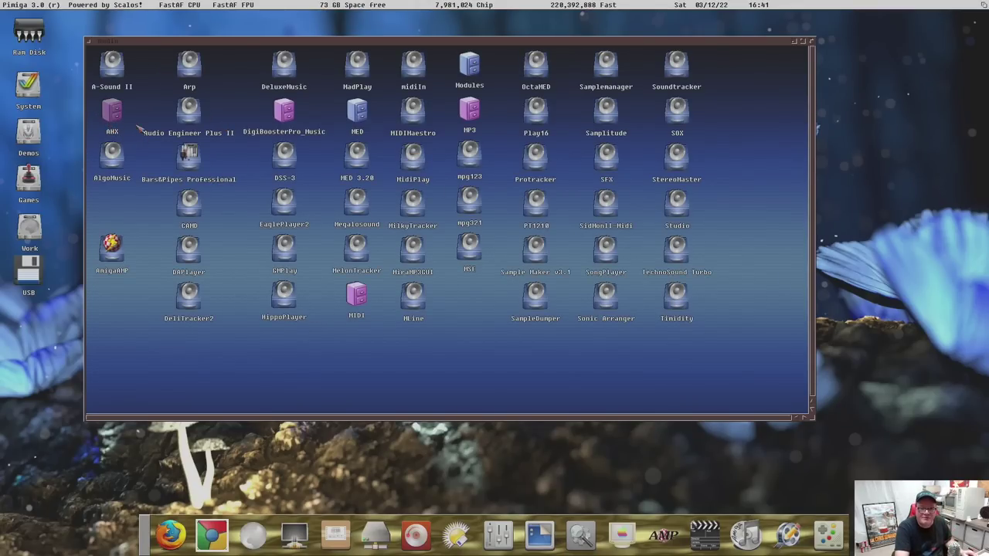
click(279, 121)
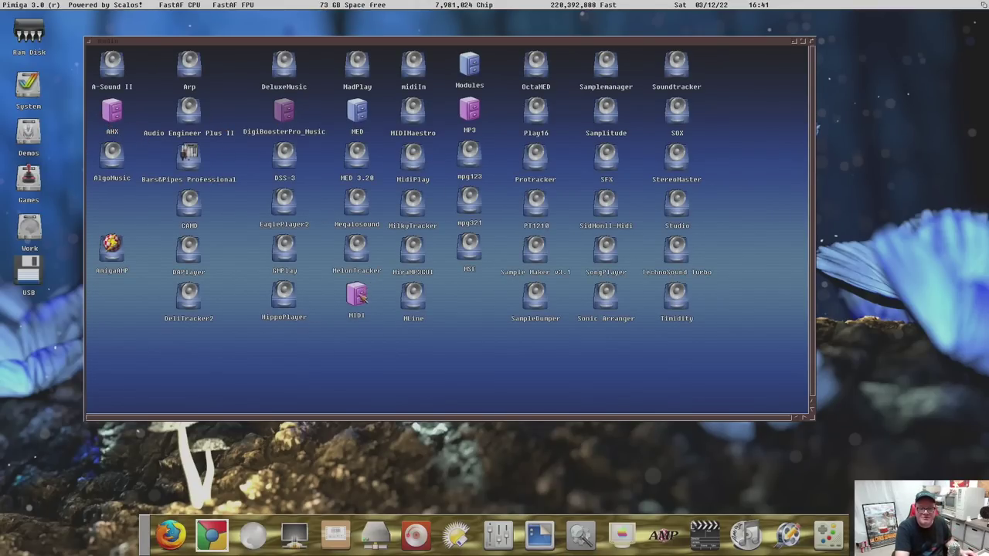
click(361, 297)
click(470, 109)
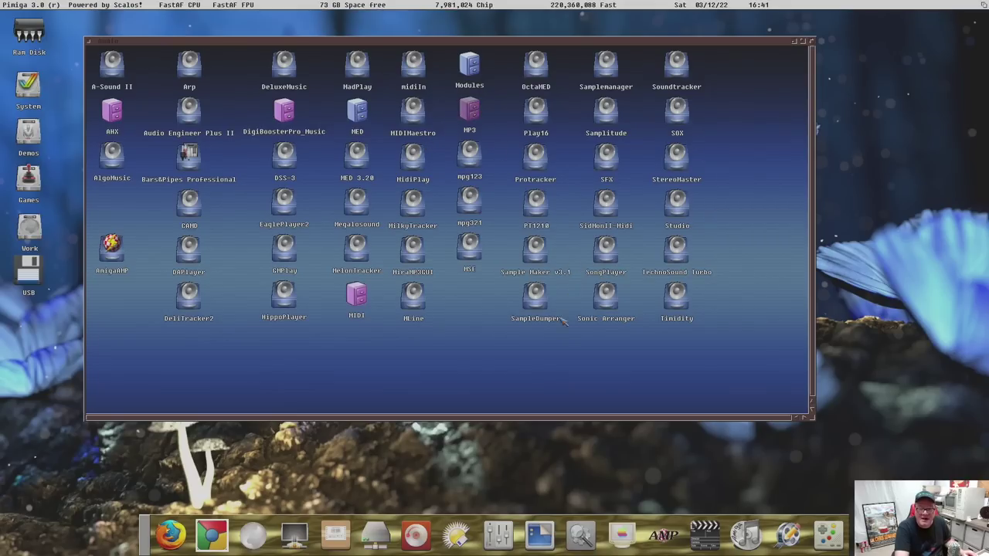
click(480, 339)
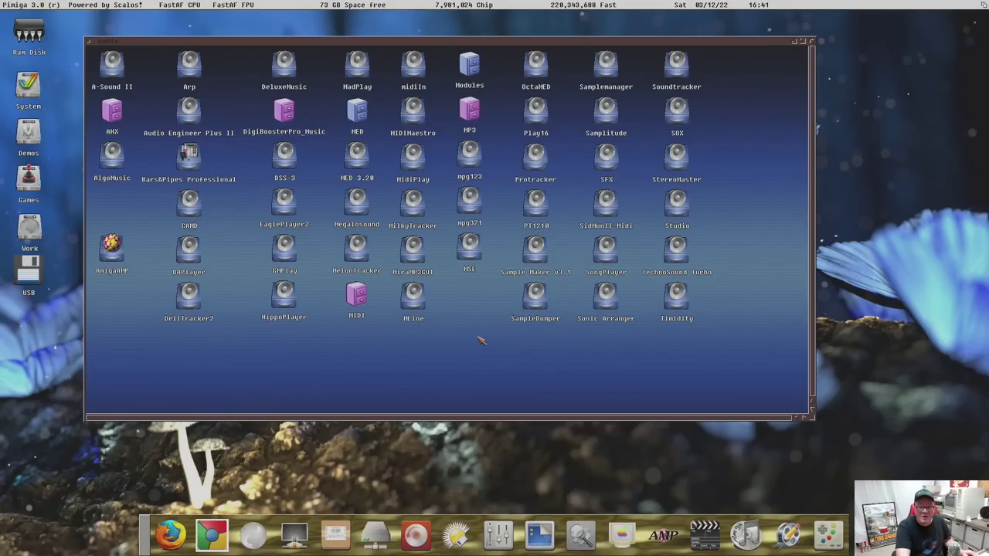
key(super+k)
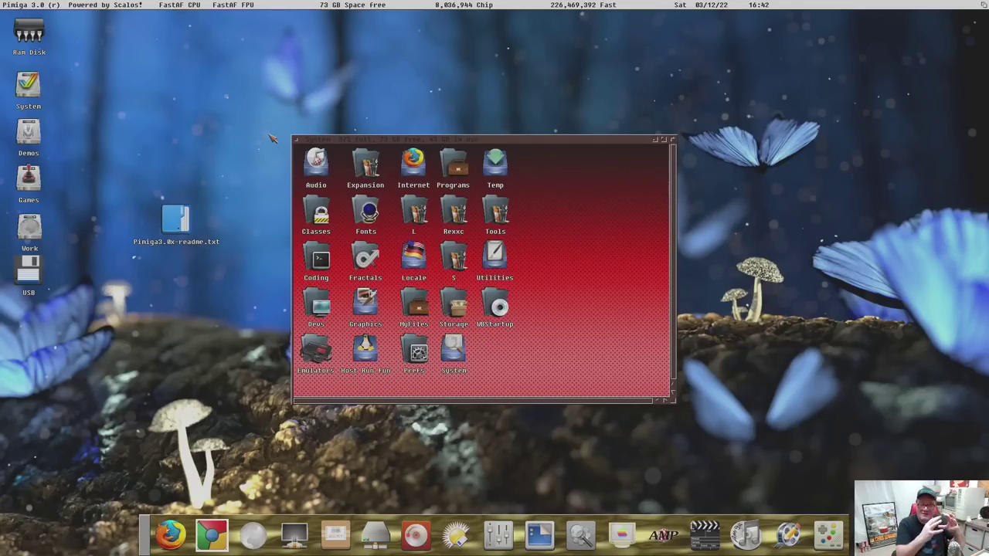
- View the contents of the System drive's Coding and Fractals folders, closing each window after viewing it
double_click(325, 261)
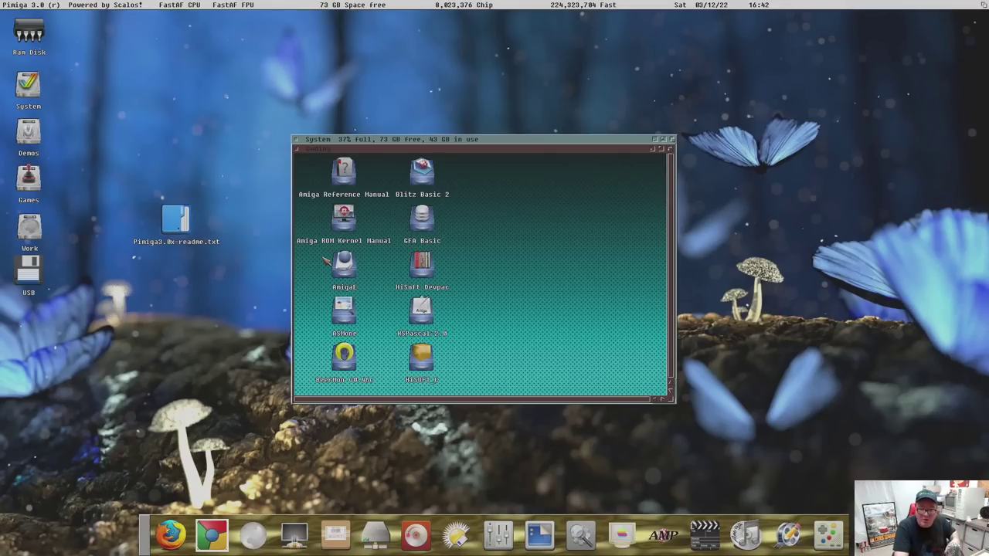
click(303, 152)
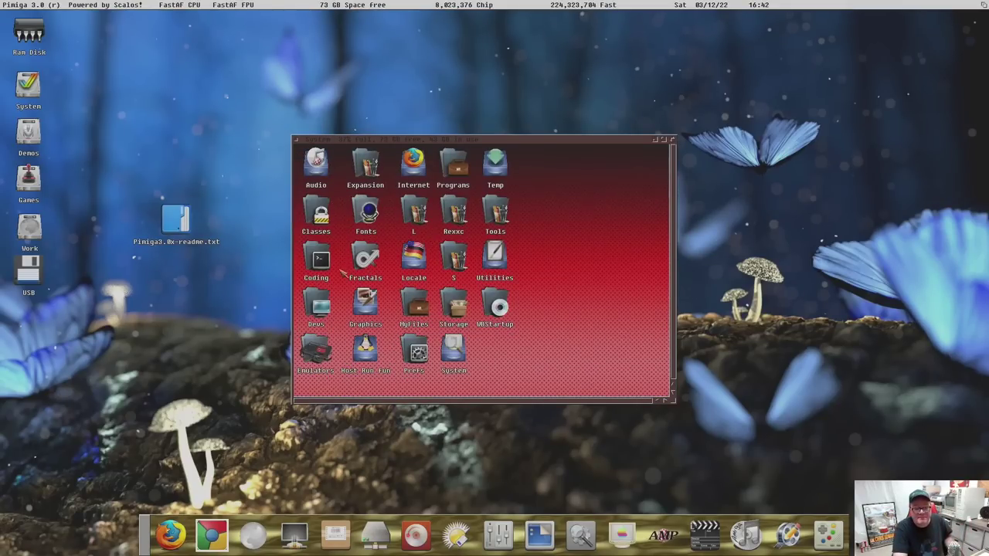
double_click(369, 258)
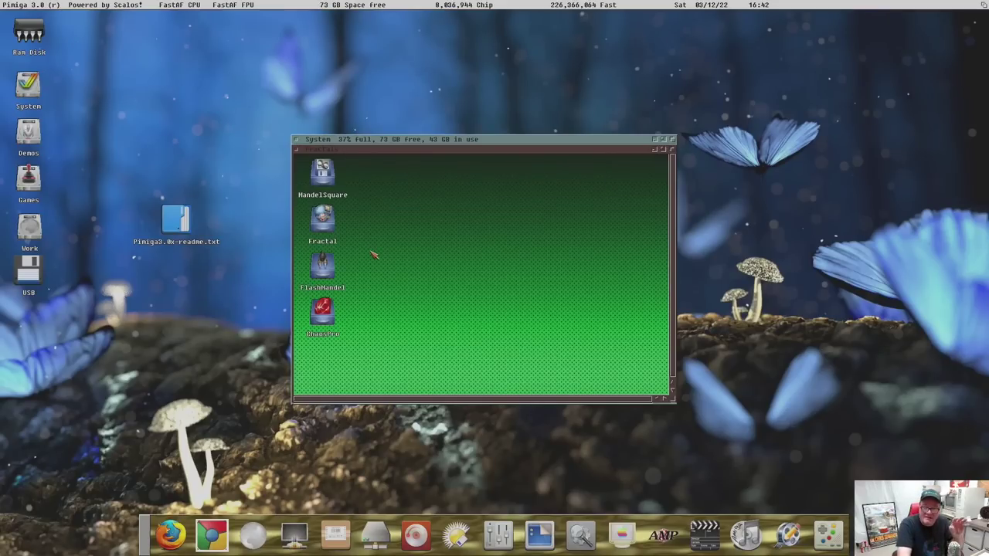
click(301, 152)
click(494, 253)
- Open the System drive's Graphics folder and point out ADPro, Forge and Lightwave5
double_click(366, 305)
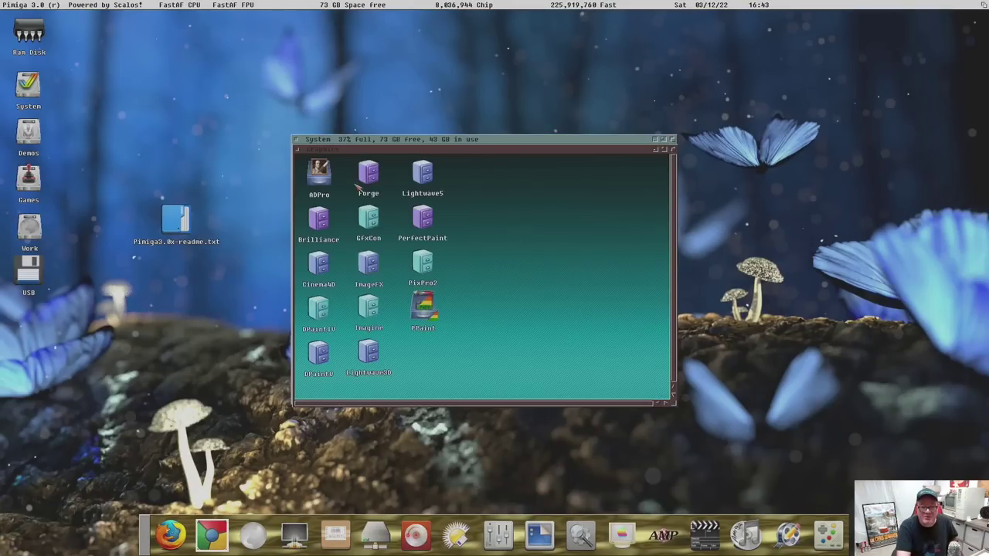
click(328, 180)
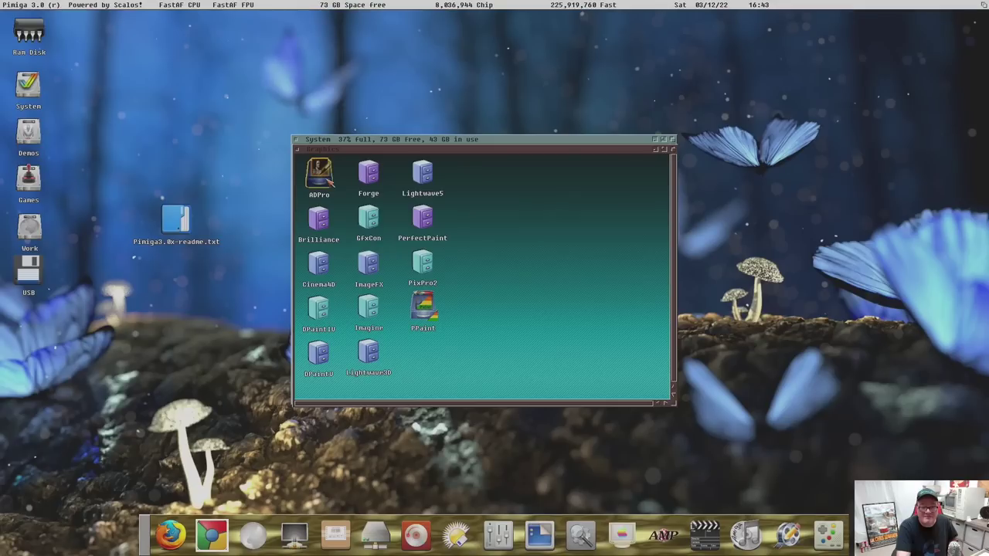
click(368, 174)
click(430, 175)
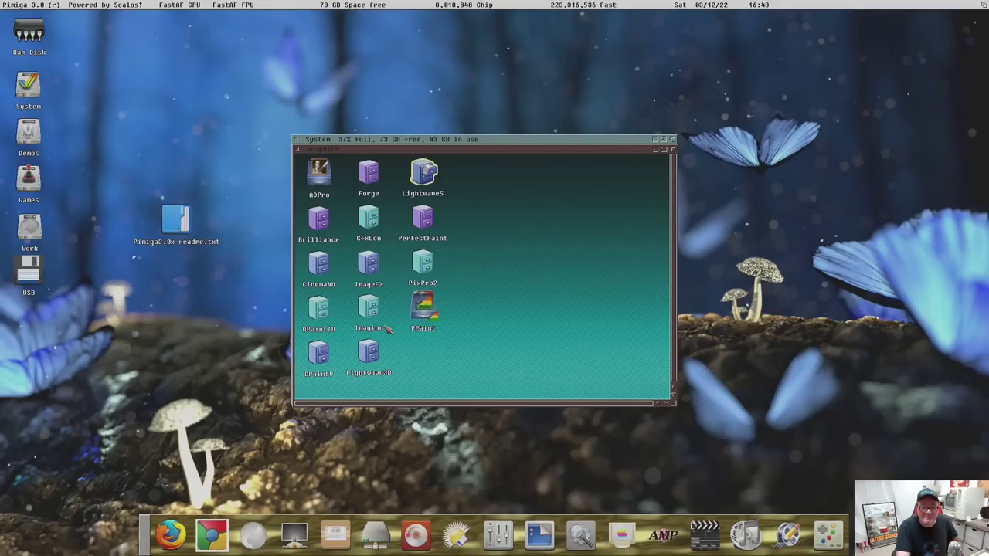
click(489, 376)
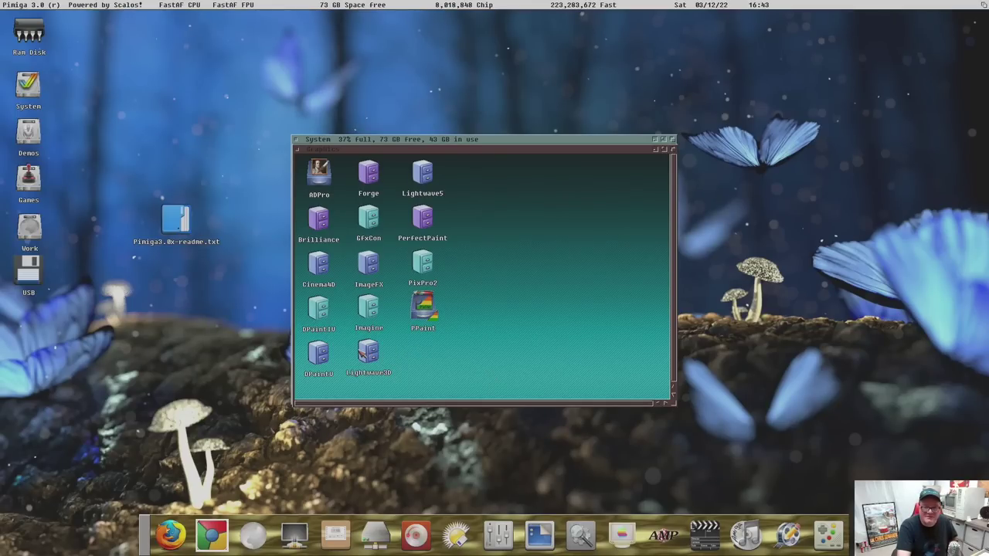
- Launch Lightwave from the Lightwave5 folder and rotate its perspective view to heading 10.40 and pitch 16.80
double_click(433, 171)
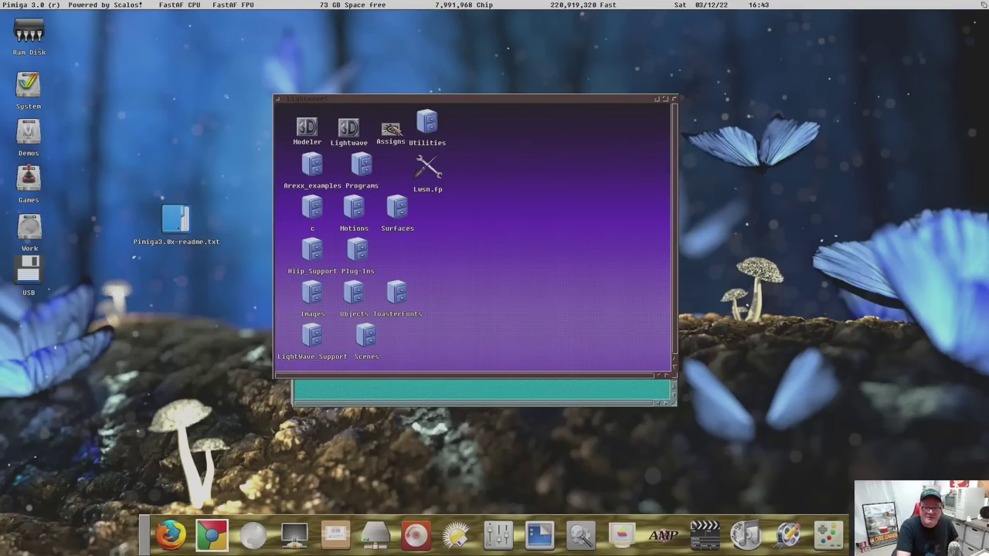
click(399, 134)
double_click(349, 129)
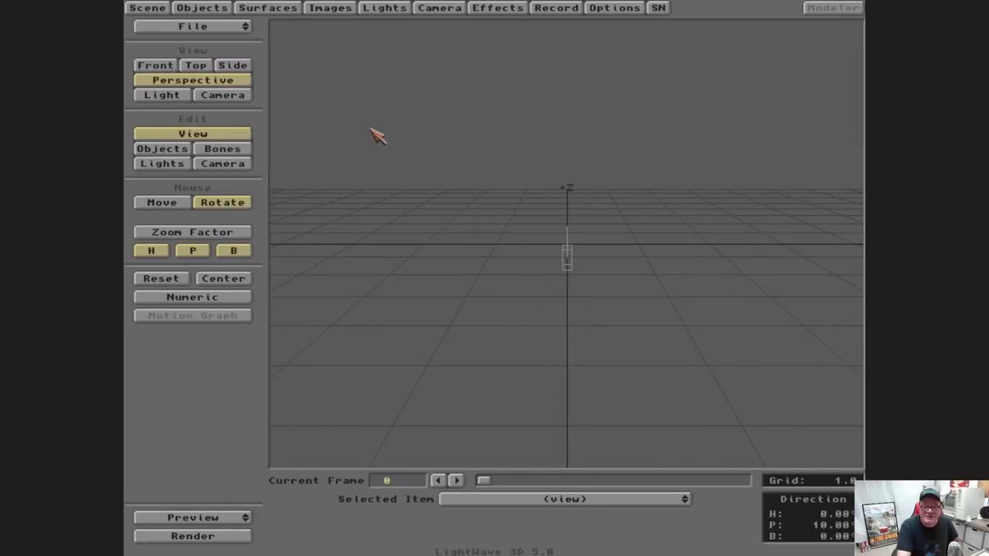
drag(439, 197, 473, 231)
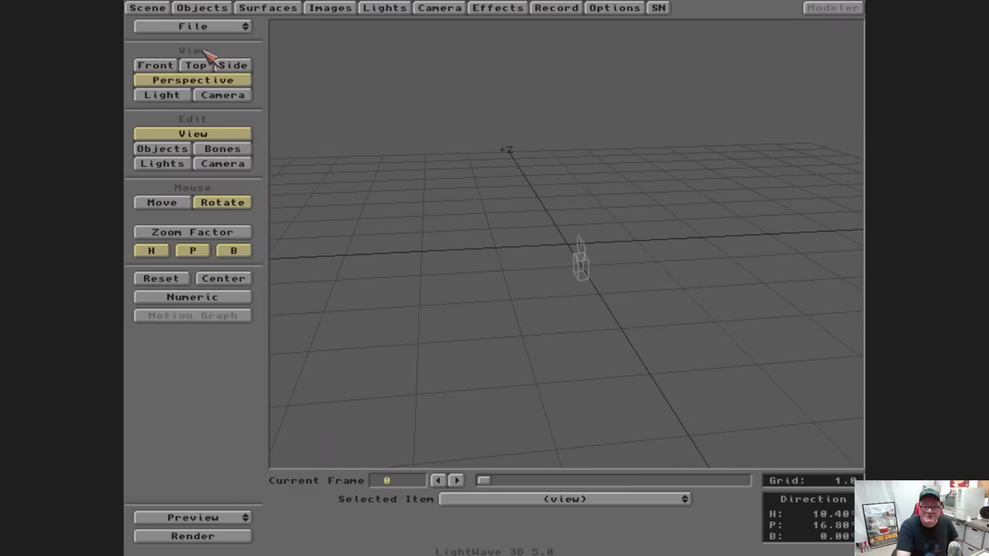
- Quit LightWave 3D and confirm leaving the program
click(230, 28)
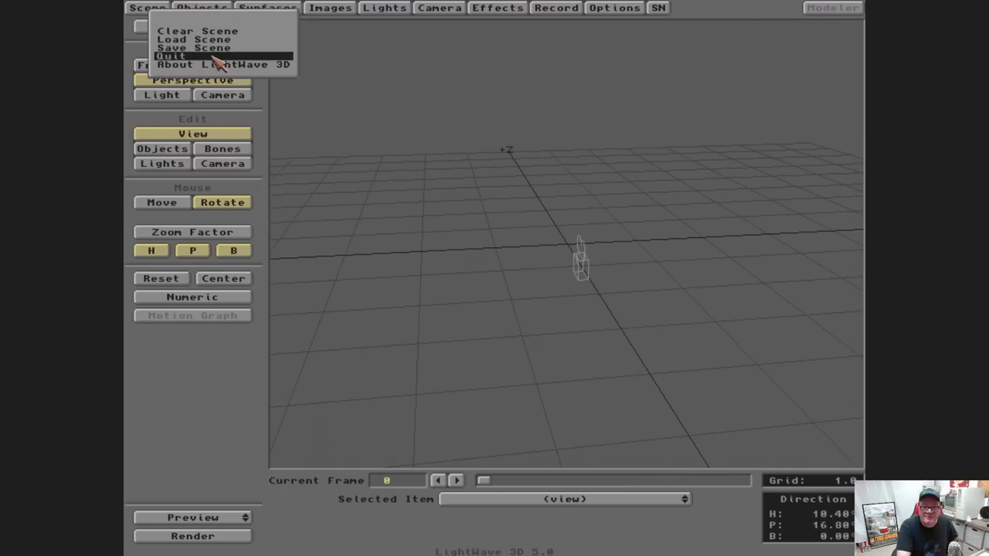
click(214, 57)
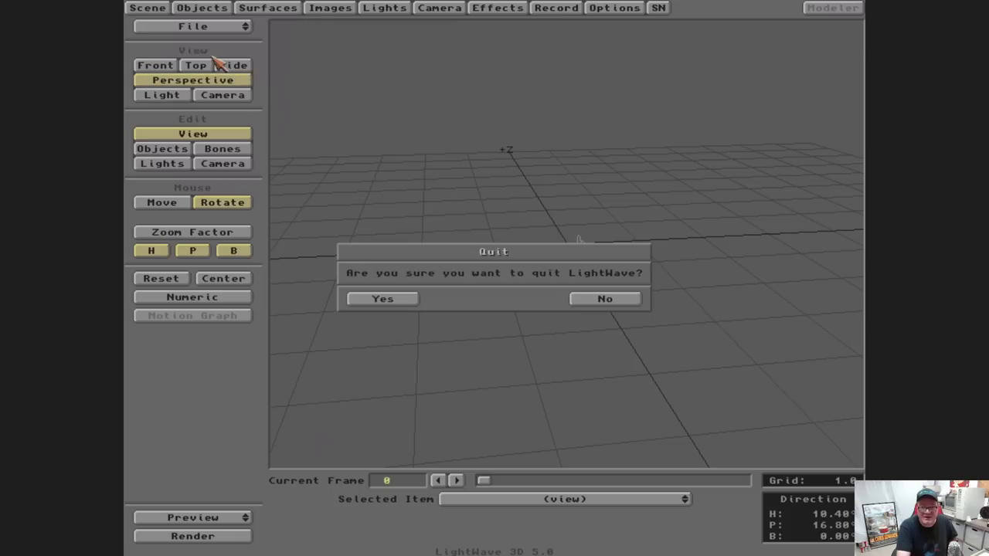
click(391, 301)
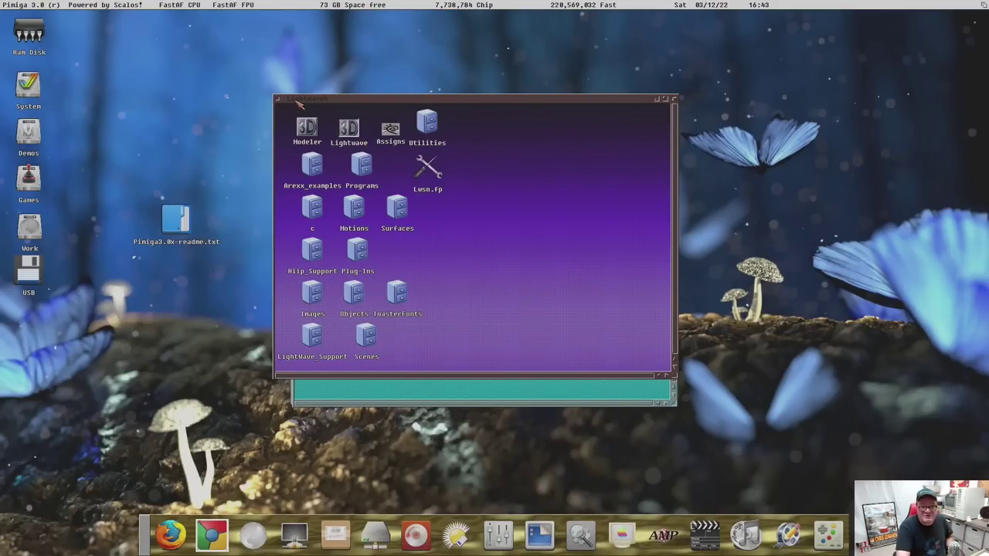
- Close the Lightwave5 folder window, and view the Graphics folder once more before closing it
click(277, 99)
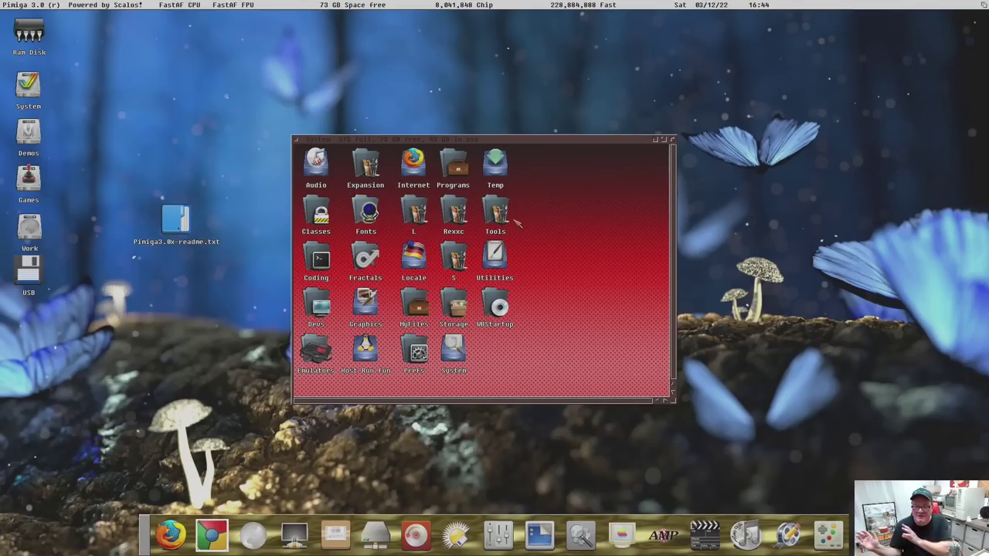
double_click(365, 305)
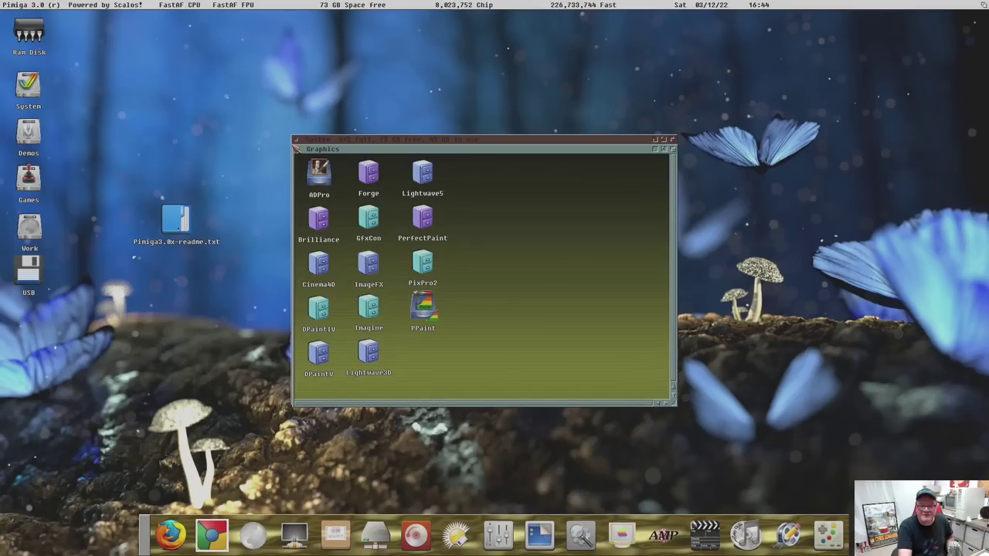
click(297, 149)
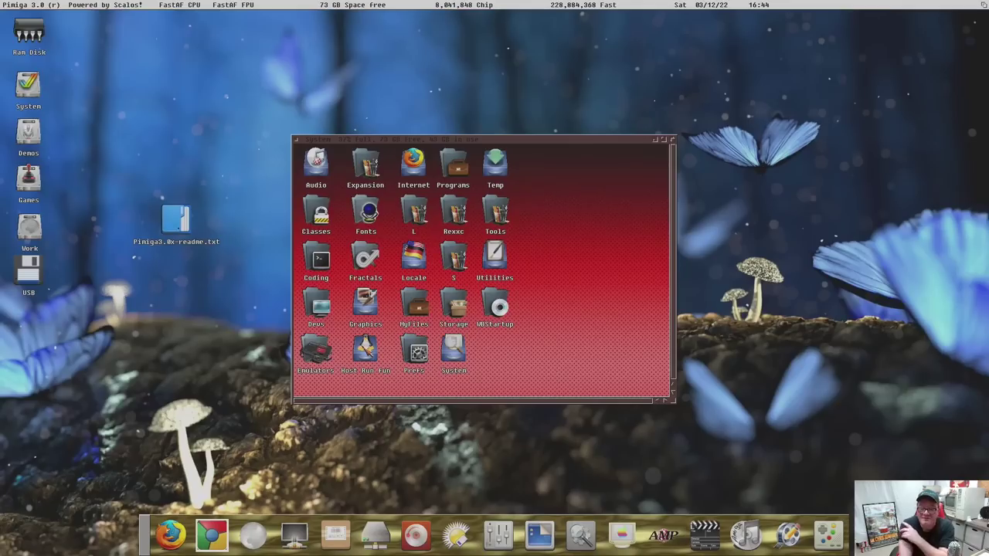
- Launch VLC from the Host Run fun folder, move its window lower on the desktop and close the player
double_click(367, 352)
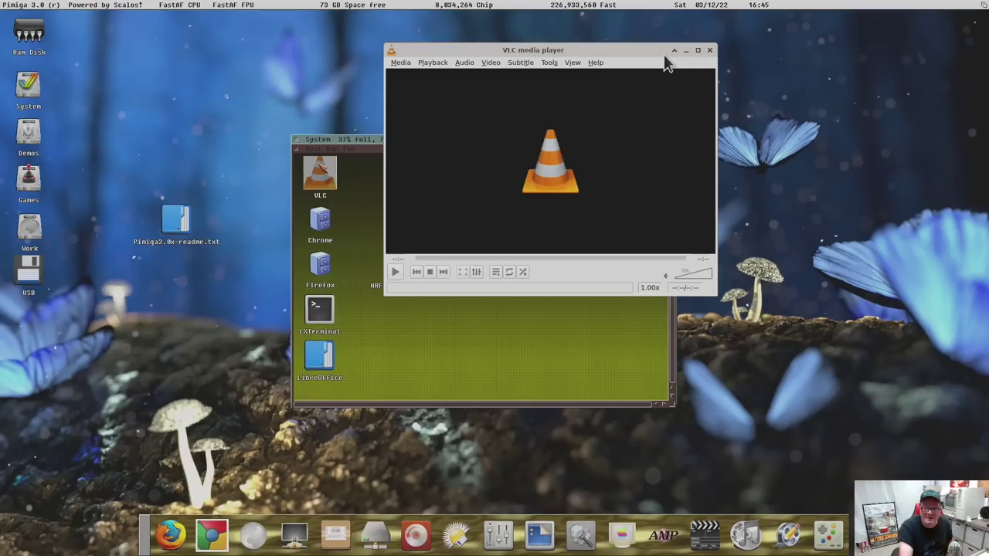
drag(638, 54, 613, 117)
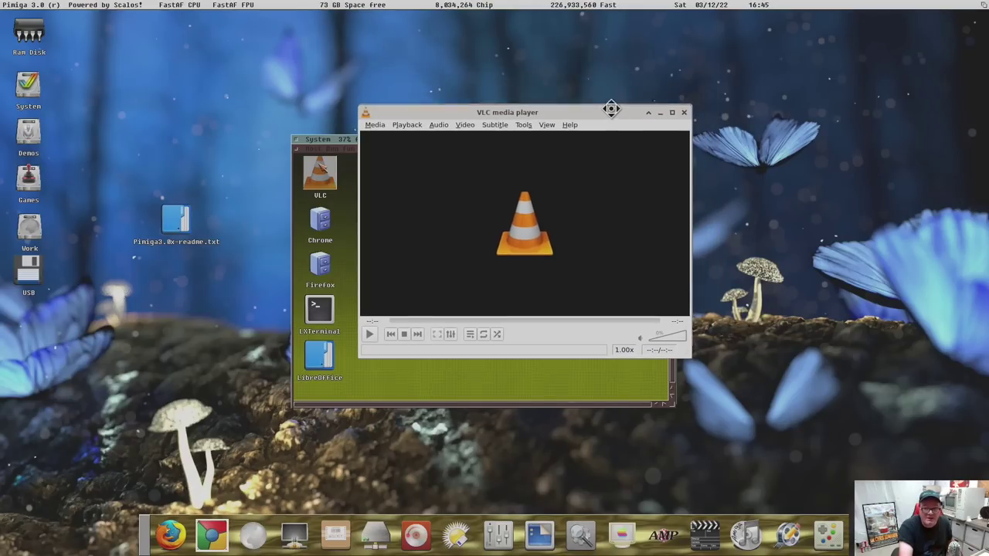
click(684, 113)
- Point out the Chrome drawer in the Host Run fun folder, and view and close the Firefox drawer
click(380, 221)
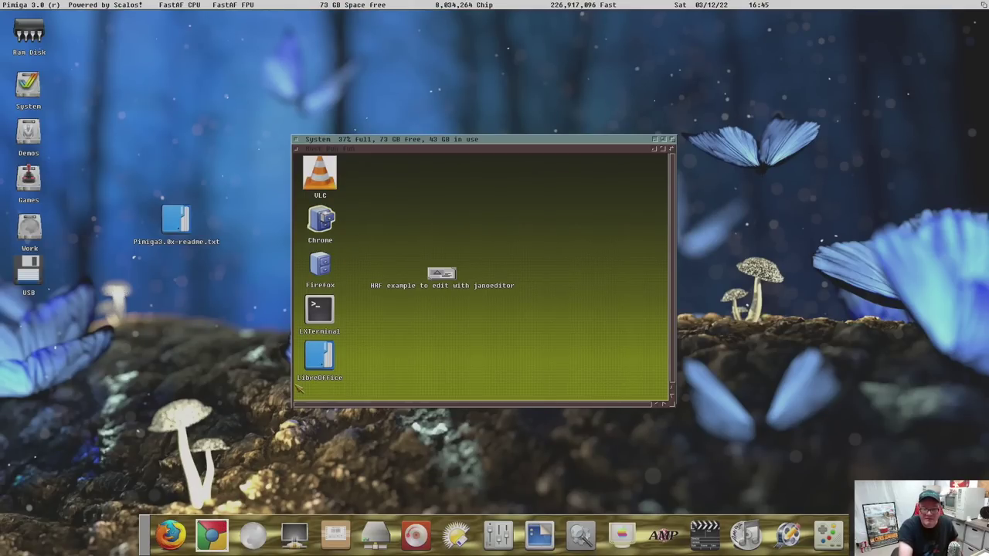
double_click(331, 269)
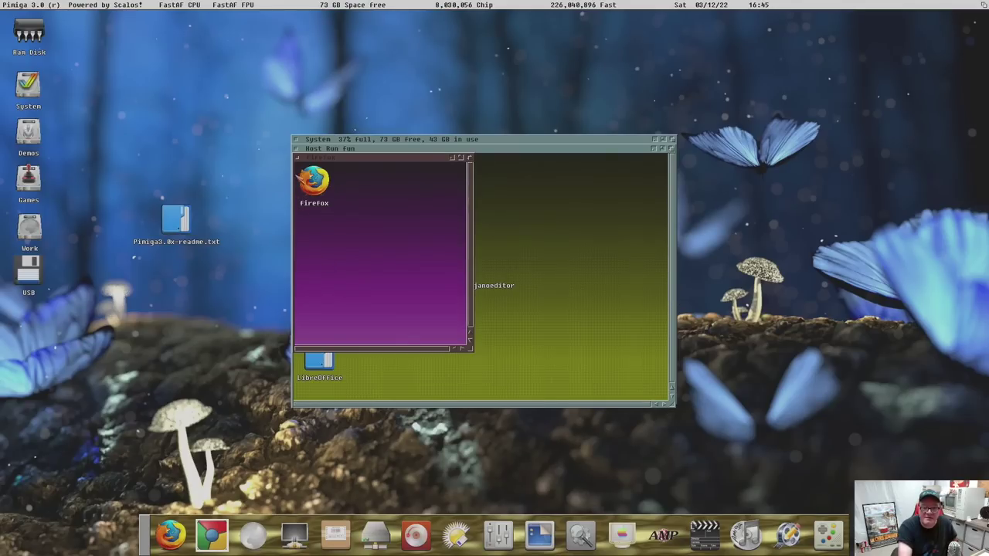
click(296, 157)
- Launch LXTerminal, show the system information with neofetch, and leave the terminal with exit
double_click(321, 309)
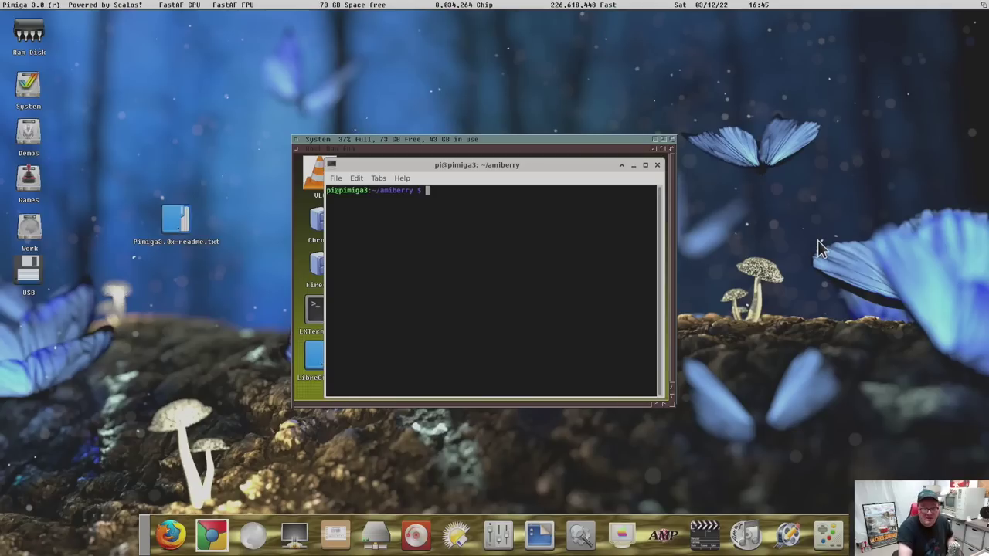
text(neofetch)
key(Return)
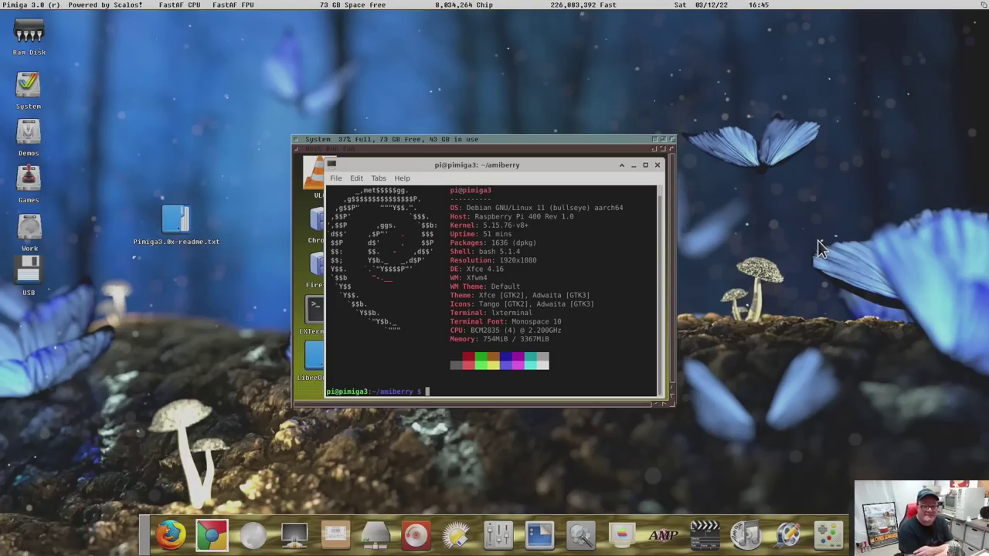
text(exit)
key(Return)
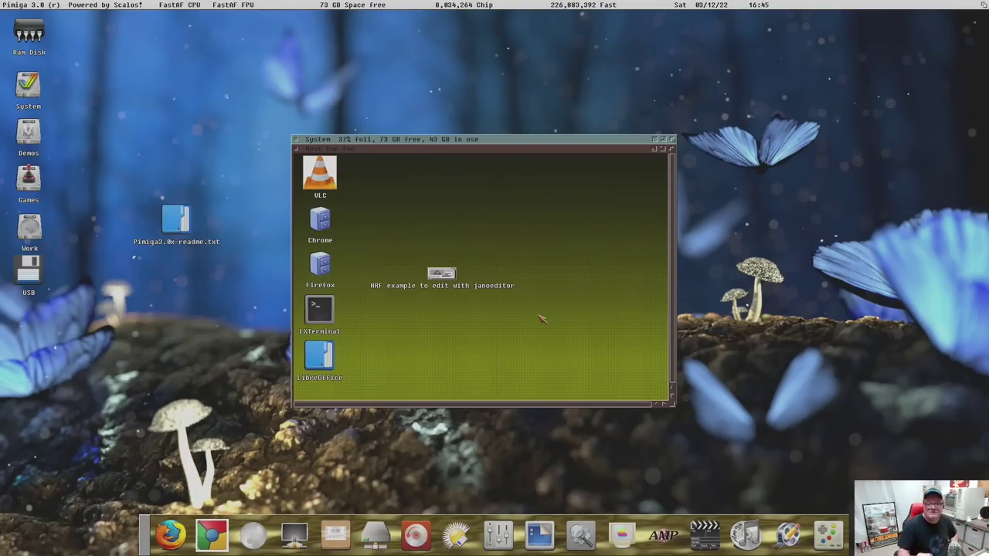
- Launch LibreOffice from the Host Run fun folder to show its start screen, and exit the program
double_click(319, 356)
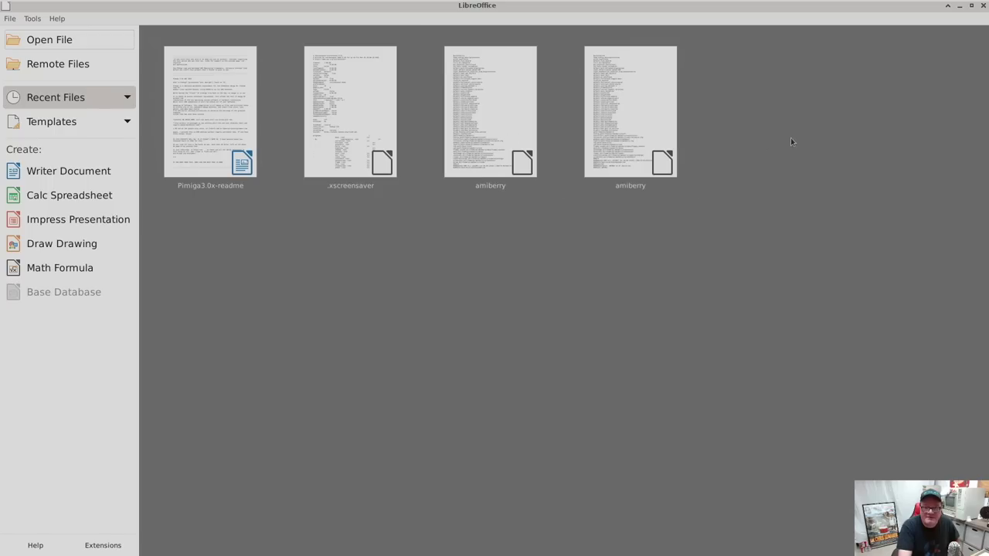
click(11, 18)
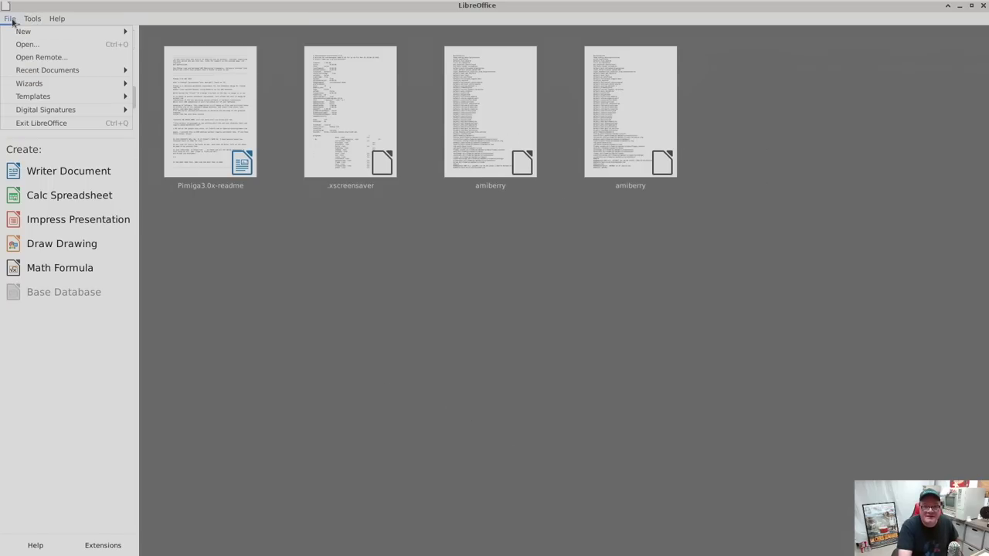
click(36, 125)
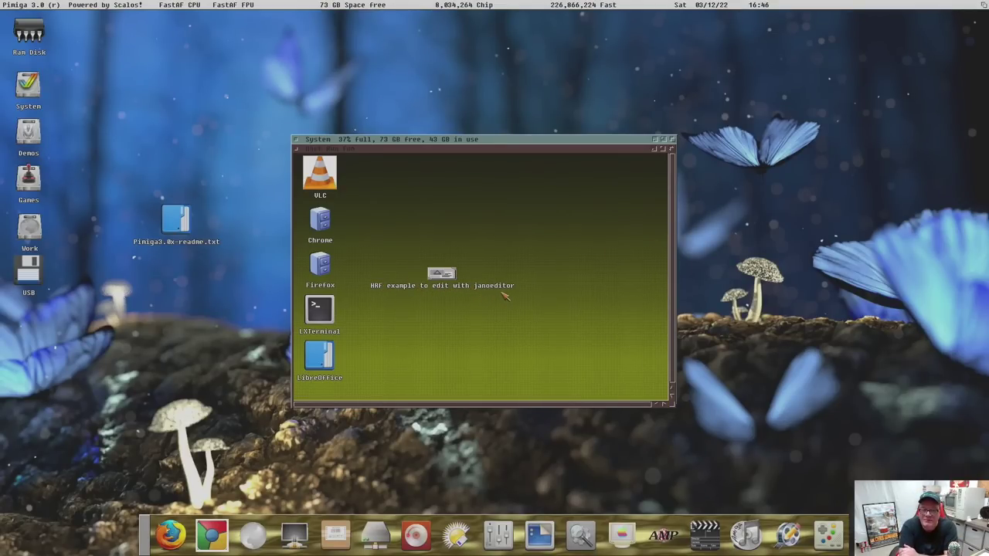
- Launch JanoEditor, move its window clear of the Host Run fun folder, and try to load the HRF example file from that folder
right_click(400, 5)
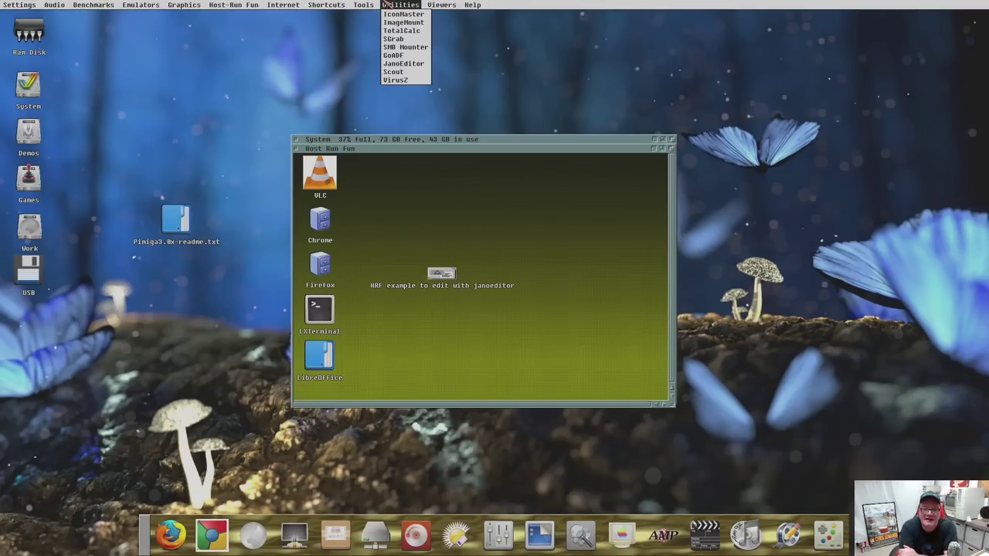
click(417, 63)
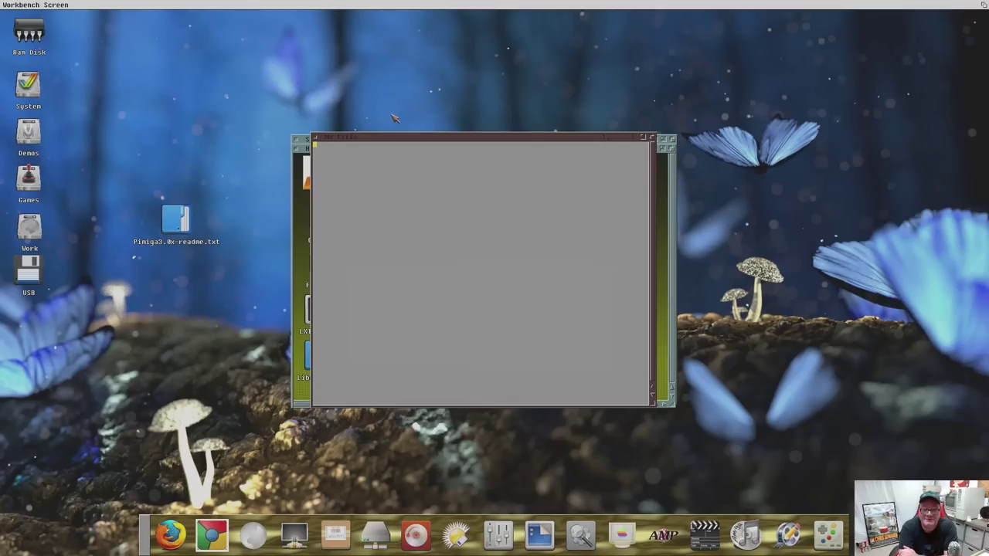
drag(400, 139, 663, 93)
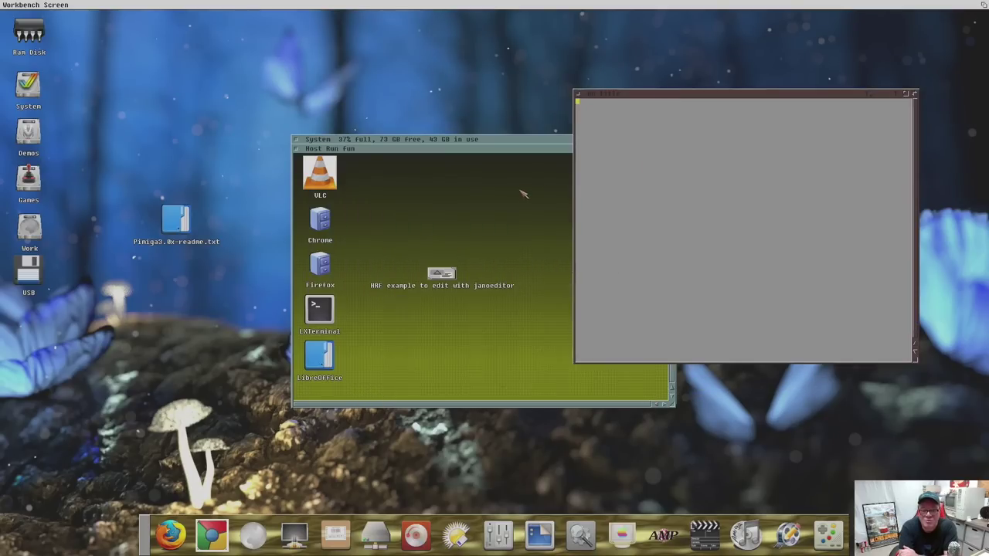
drag(441, 273, 723, 216)
click(637, 124)
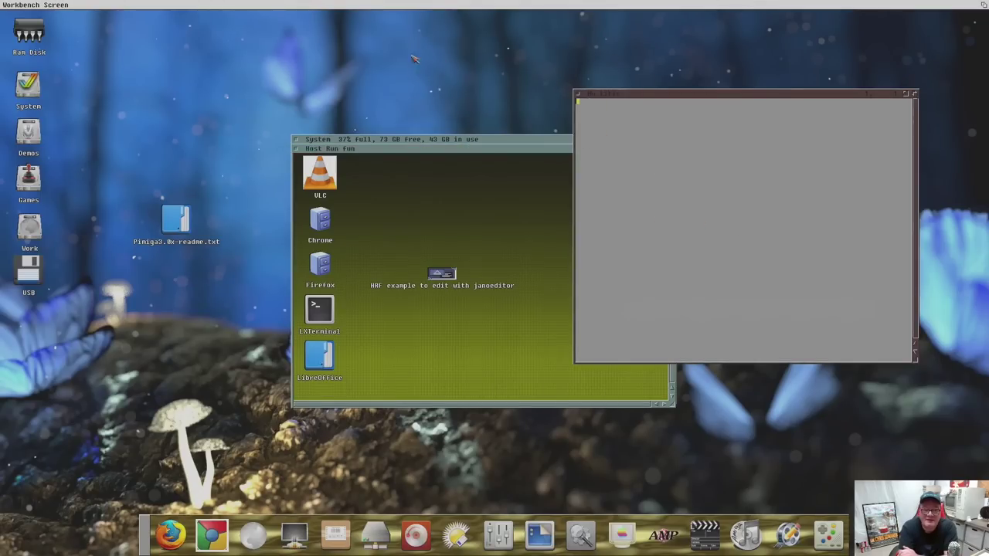
- Open "HRF example to edit with janoeditor" from the System drive's Host Run fun drawer in JanoEditor, and reposition the editor window
right_click(46, 4)
click(34, 26)
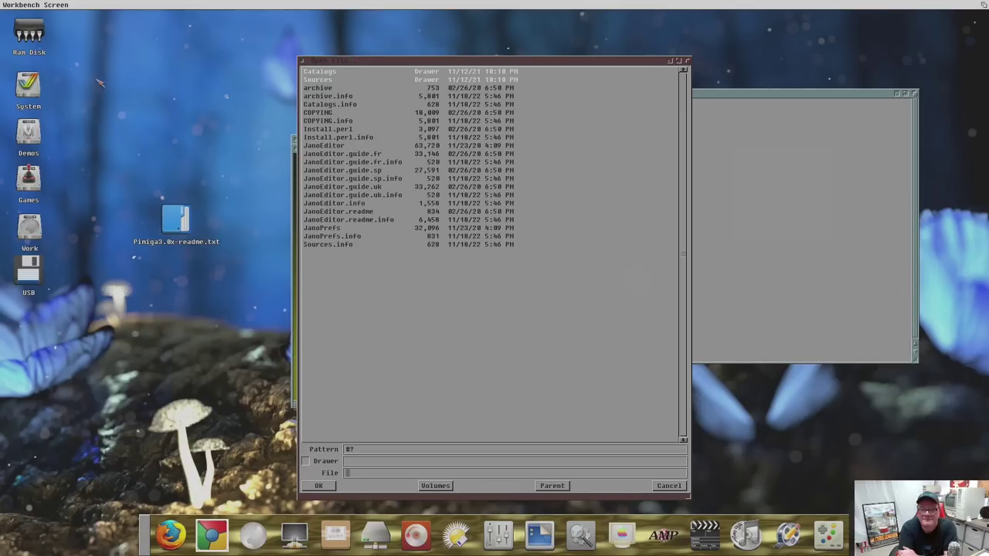
click(553, 487)
click(553, 486)
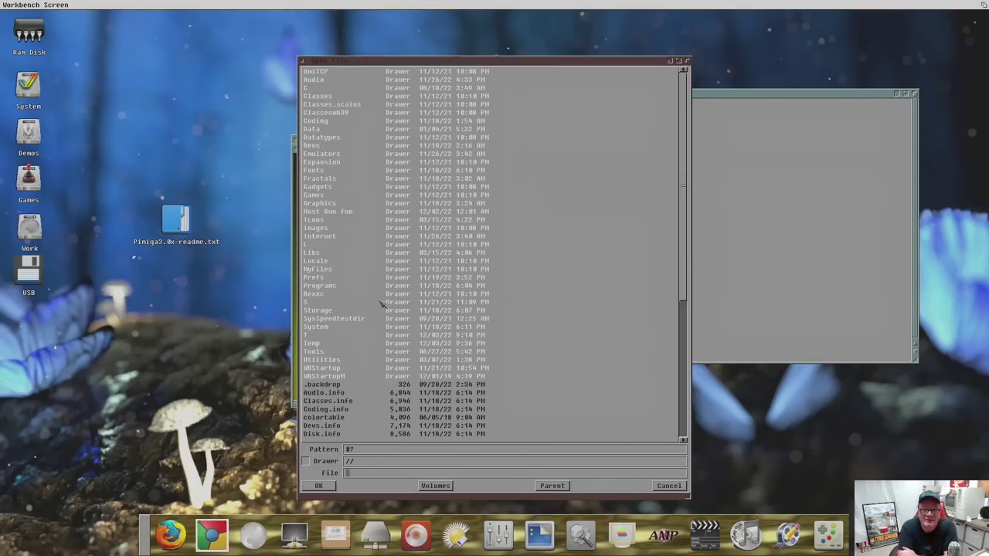
click(334, 213)
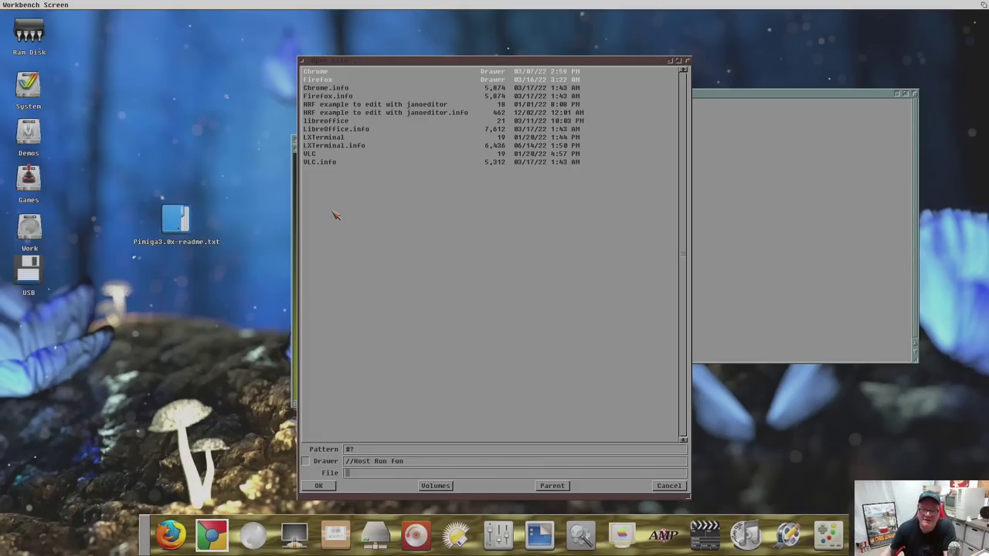
double_click(371, 104)
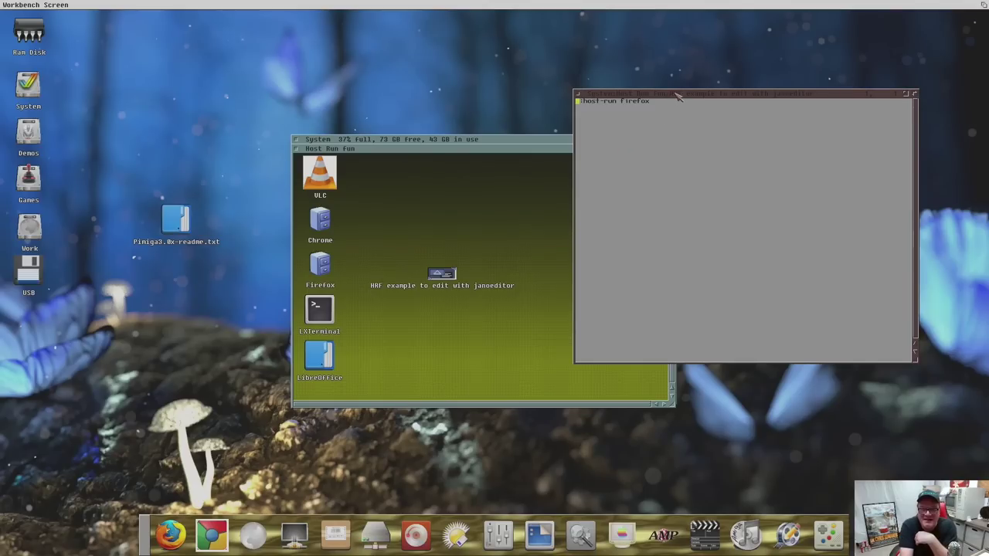
drag(694, 93, 437, 214)
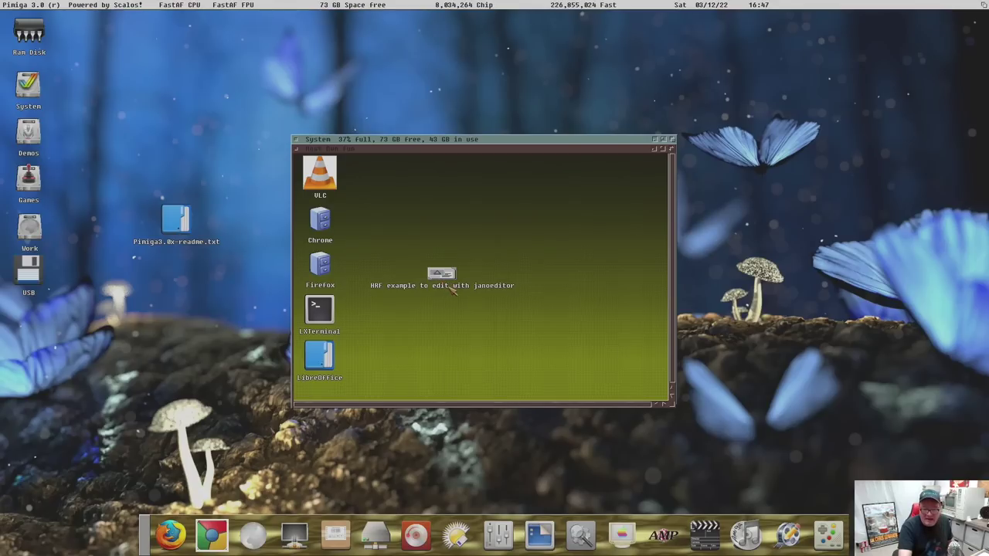
- Move the HRF example icon up and to the right within the Host Run fun folder
click(446, 276)
drag(448, 275, 496, 250)
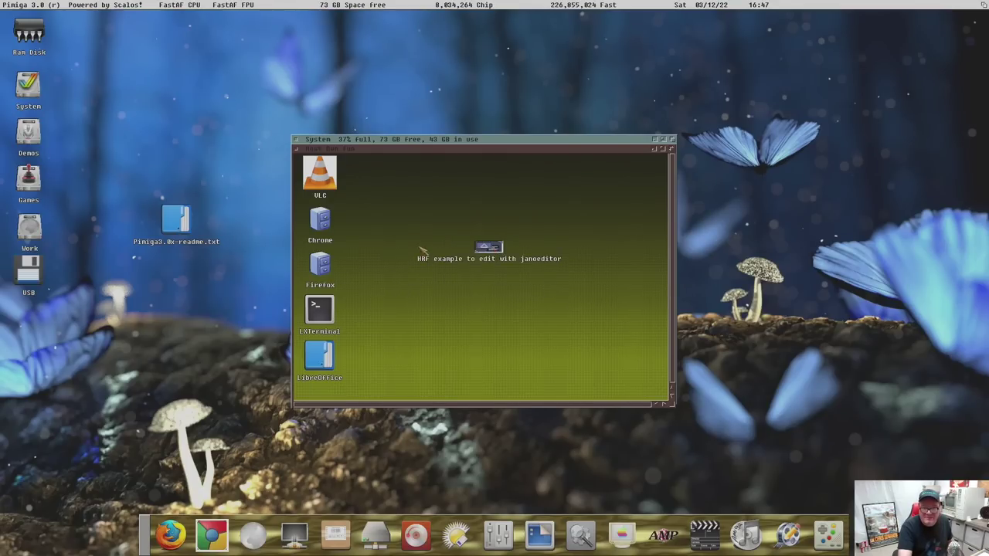
- Browse the Work drive's Graphics drawer through Icons to the icons folder
double_click(38, 226)
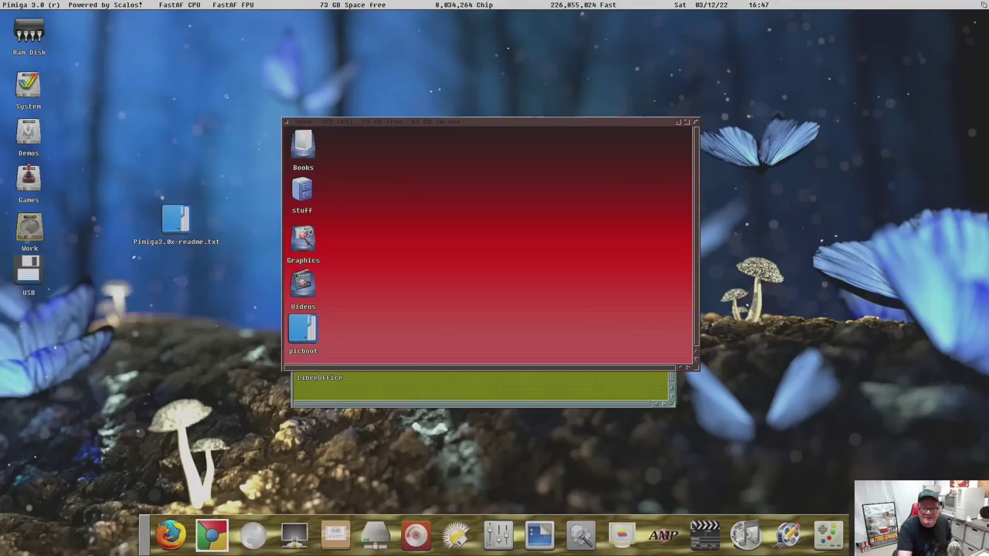
click(309, 241)
double_click(305, 241)
double_click(308, 249)
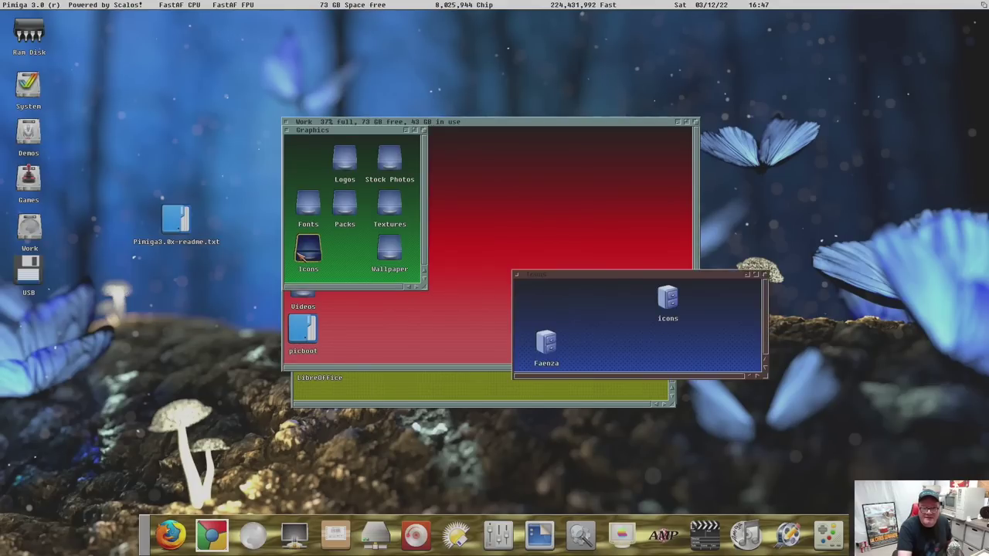
double_click(668, 300)
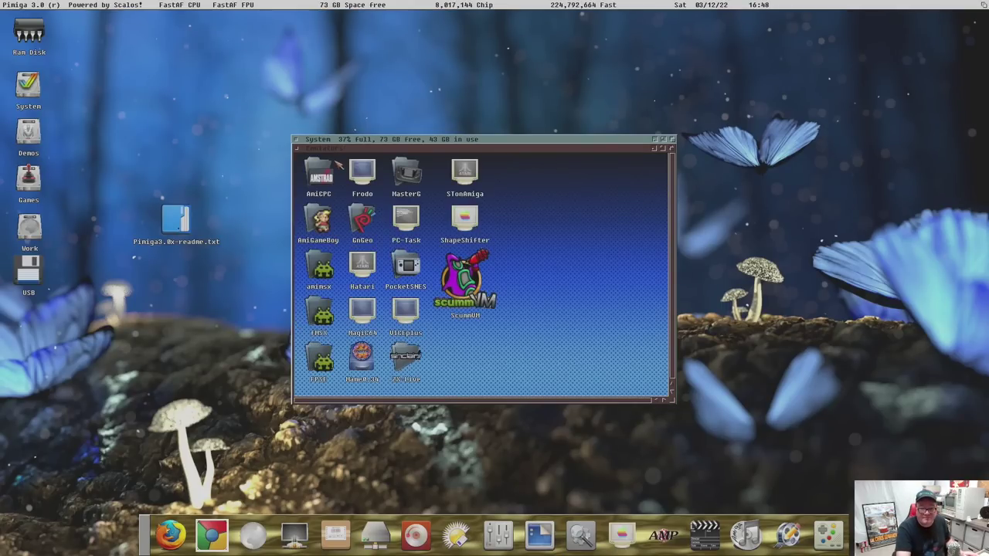
- Show GnGeo's game collection and ScummVM's game list from the System drive's Emulators drawer, closing each
double_click(370, 225)
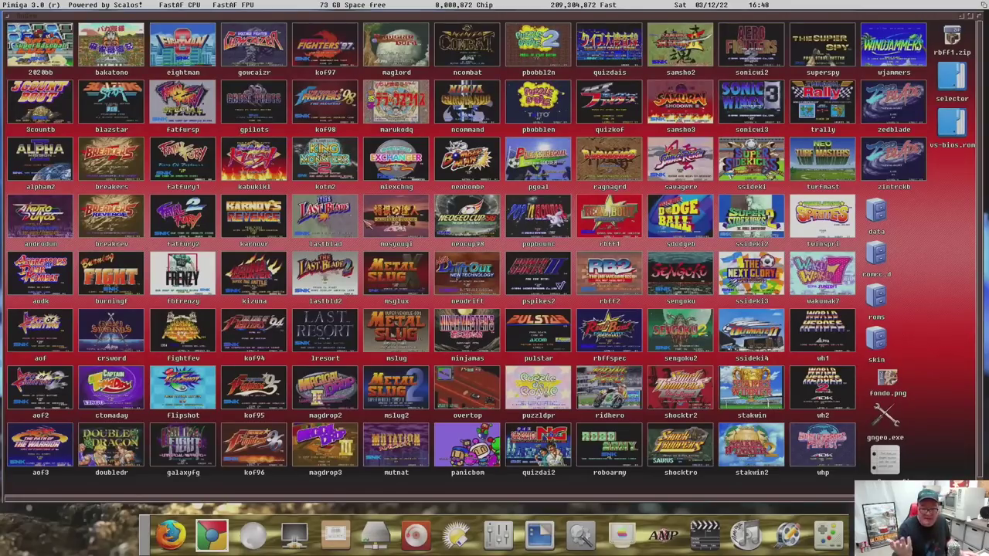
click(5, 15)
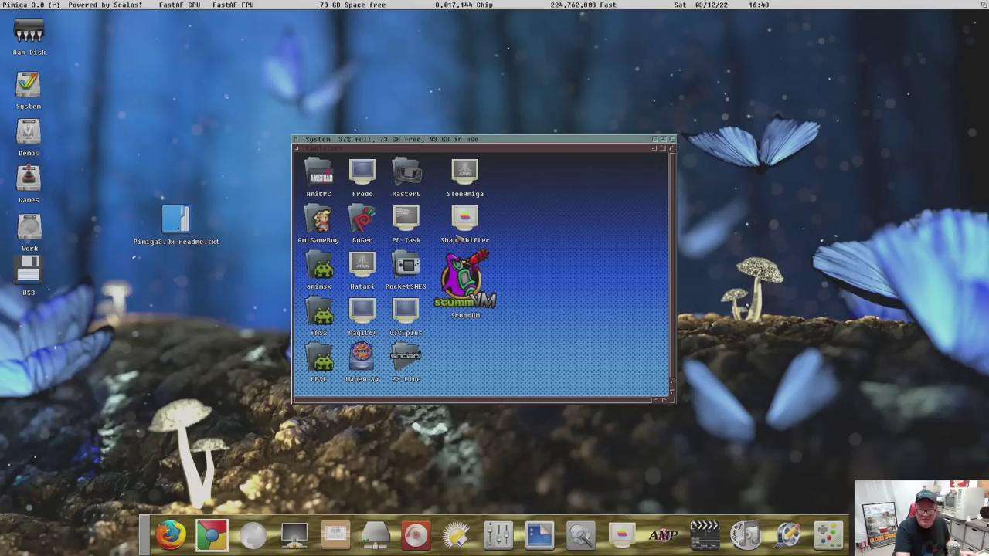
double_click(468, 278)
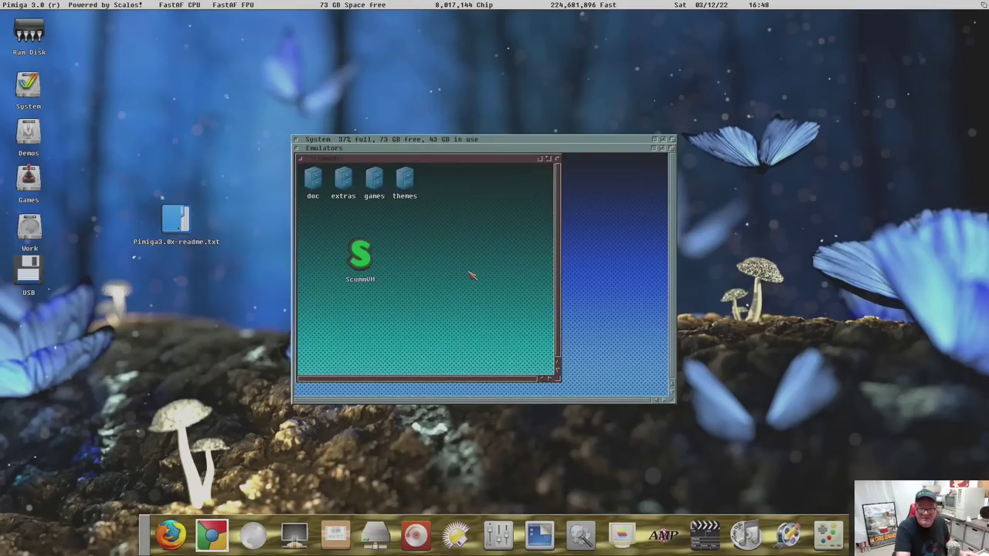
double_click(365, 257)
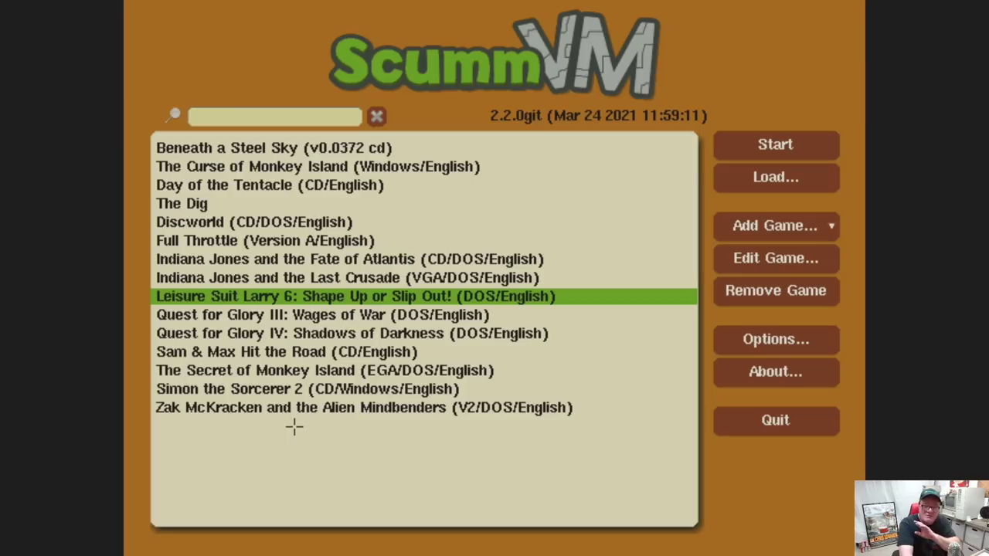
click(787, 431)
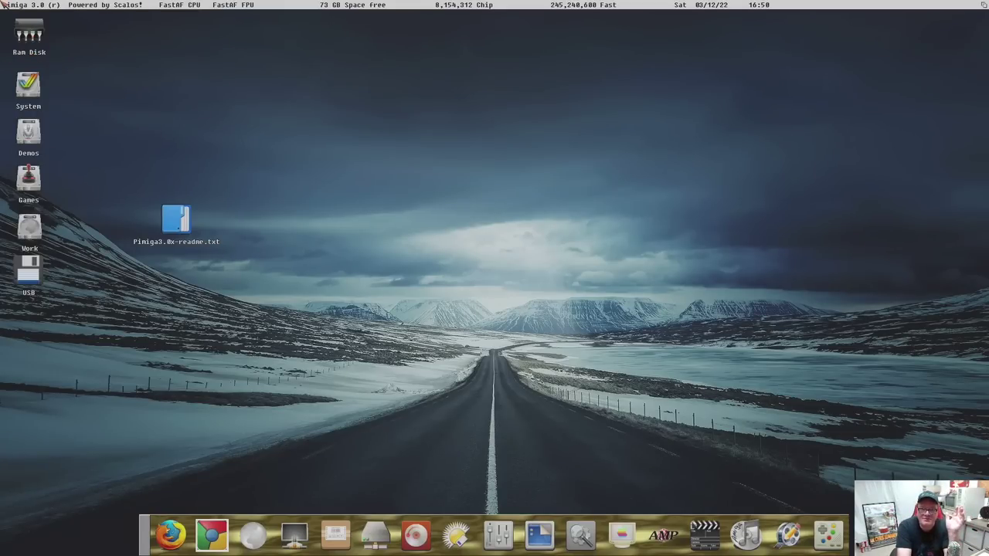
- Open the Games drive to show its games, and close its window
right_click(117, 4)
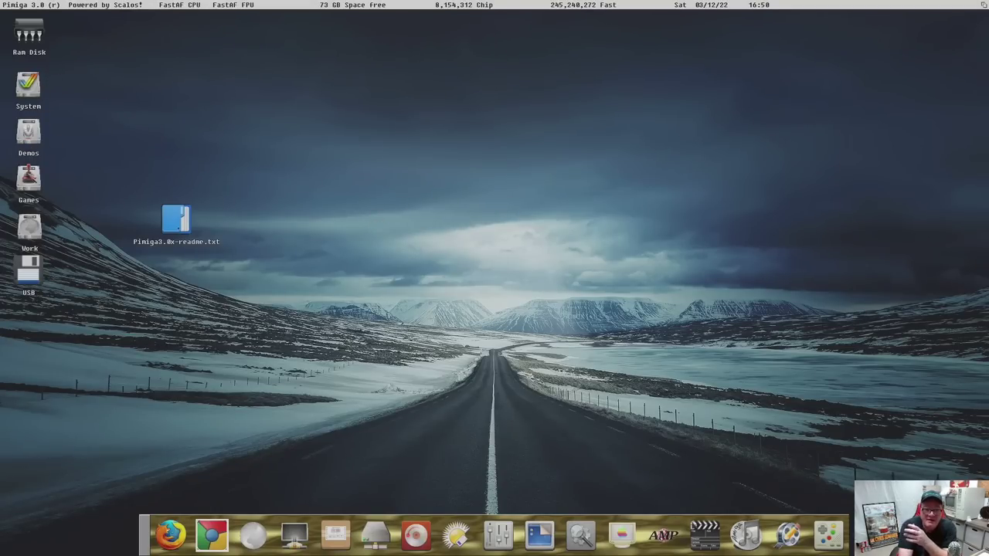
double_click(29, 180)
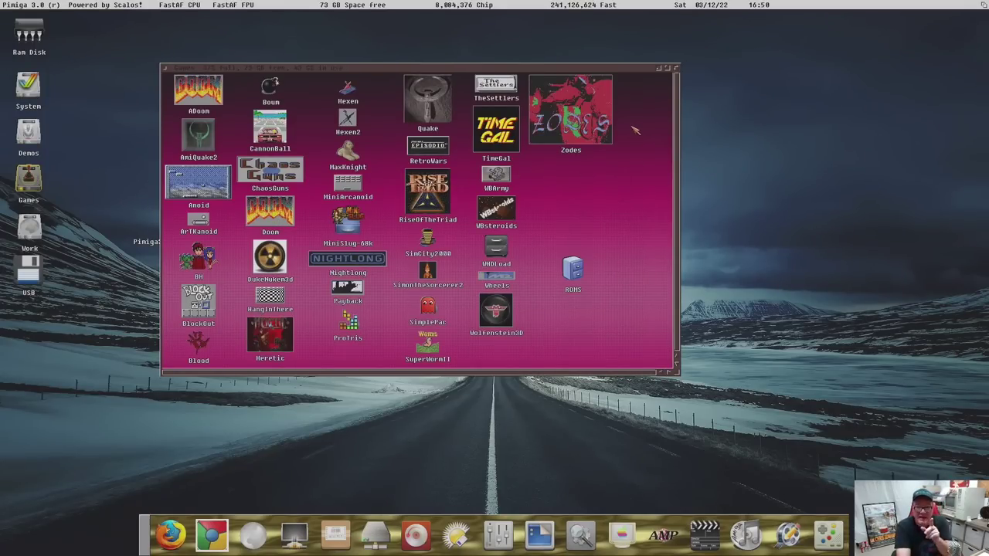
click(168, 69)
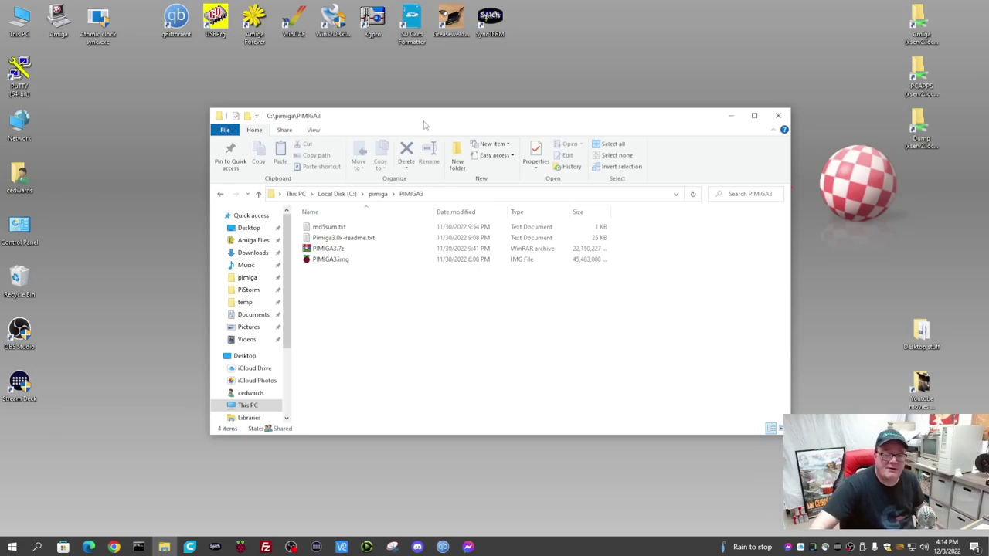
- Point out the PIMIGA3.7z archive in the PIMIGA3 folder and view the checksums in md5sum.txt
click(319, 250)
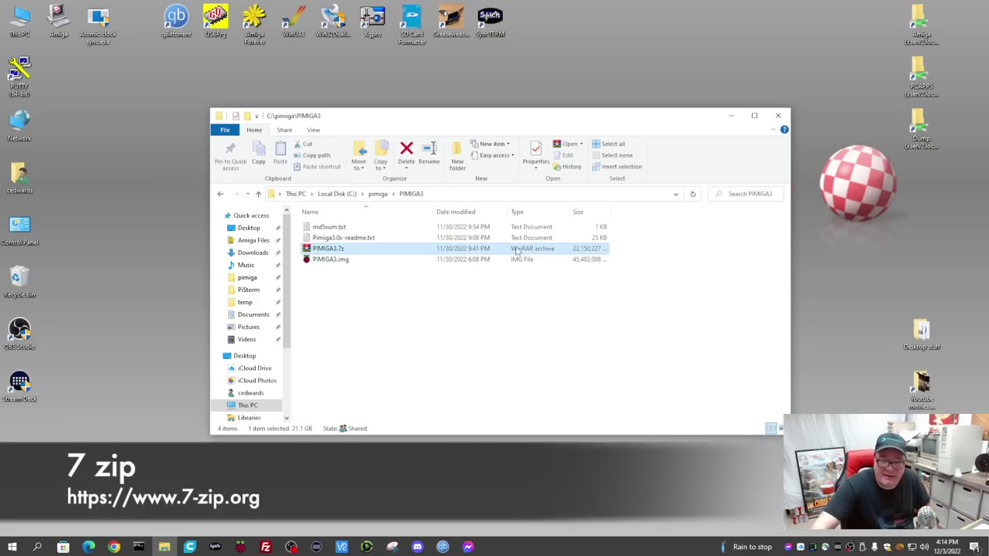
double_click(595, 228)
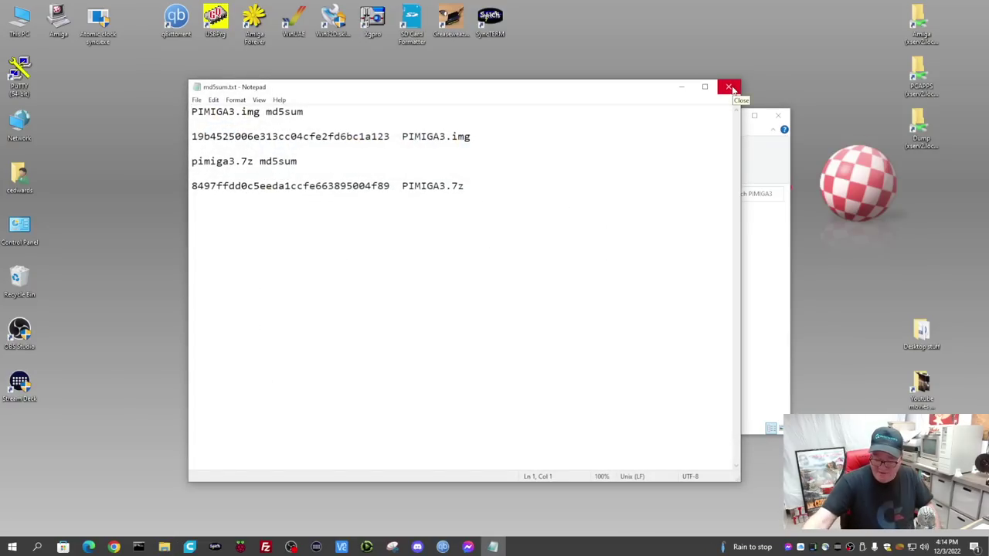
click(730, 90)
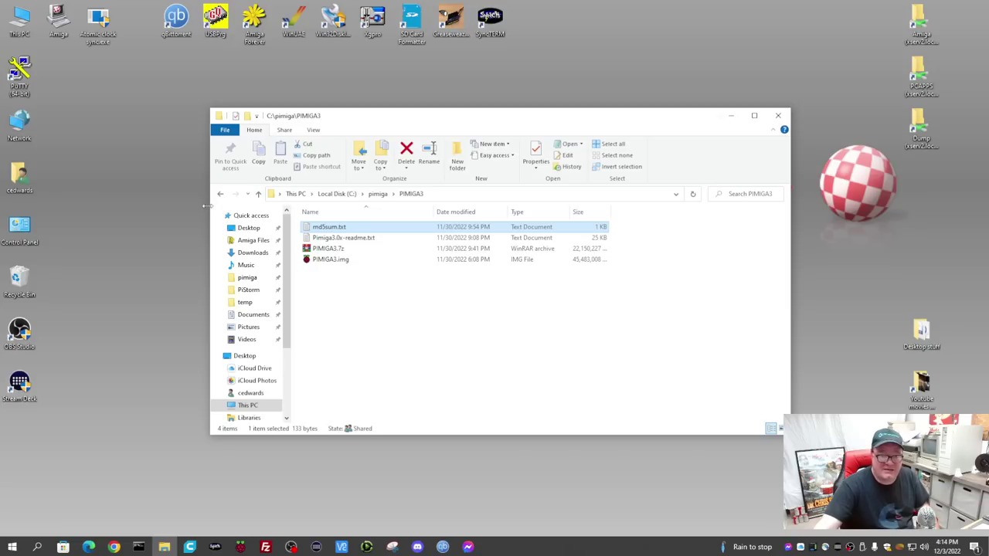
key(Down)
key(Down)
- Launch Raspberry Pi Imager and choose PIMIGA3.img from C:\pimiga\PIMIGA3 as the custom operating system image
click(240, 547)
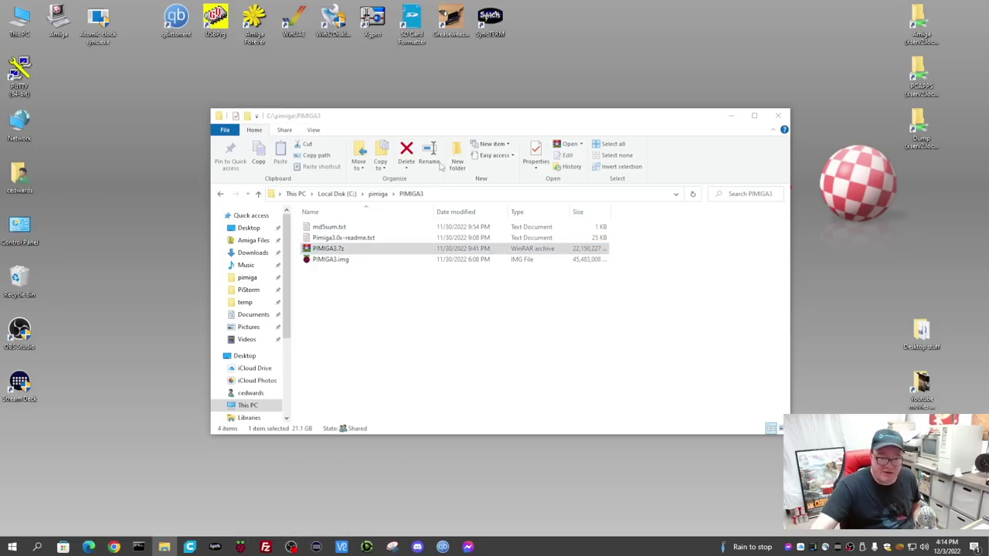
drag(479, 212, 488, 141)
click(430, 288)
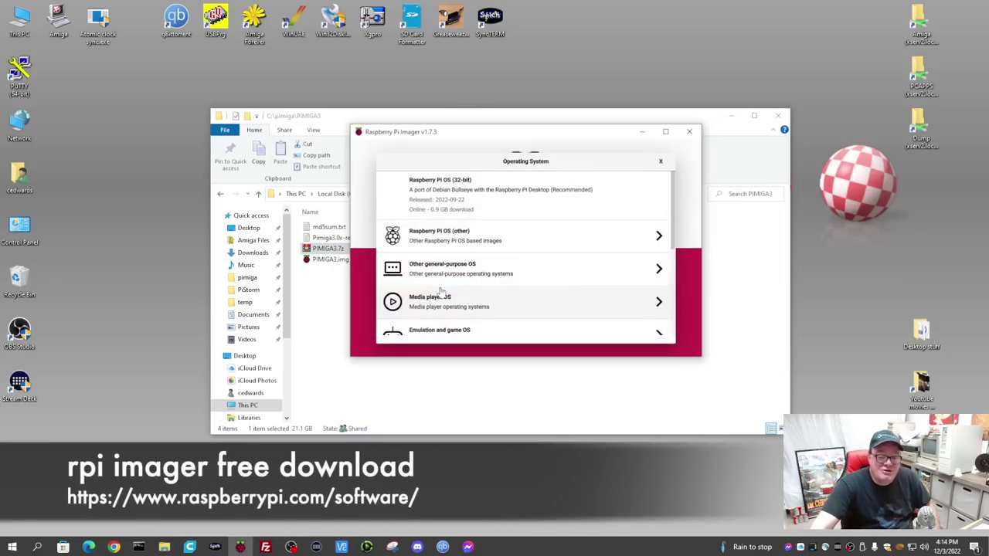
scroll(453, 325, down, 5)
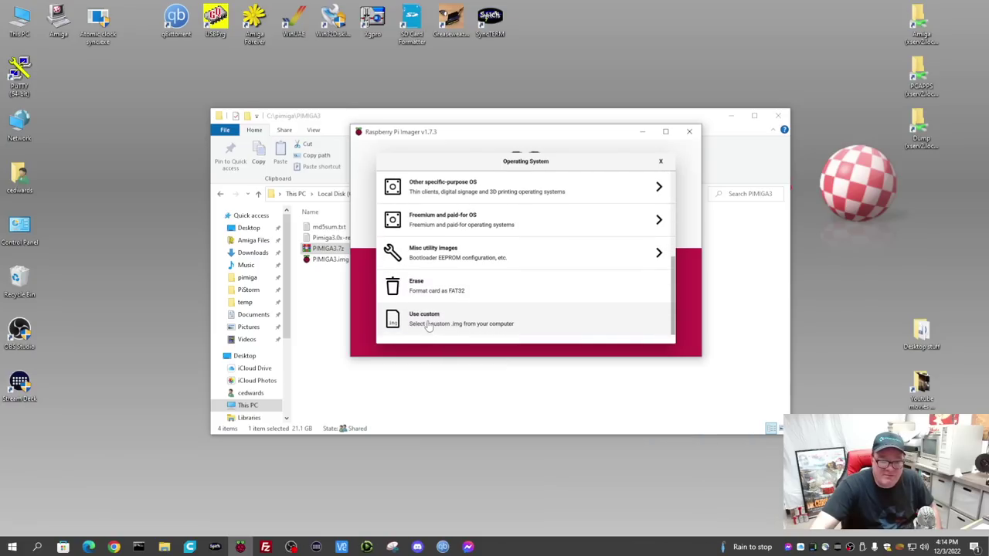
click(430, 324)
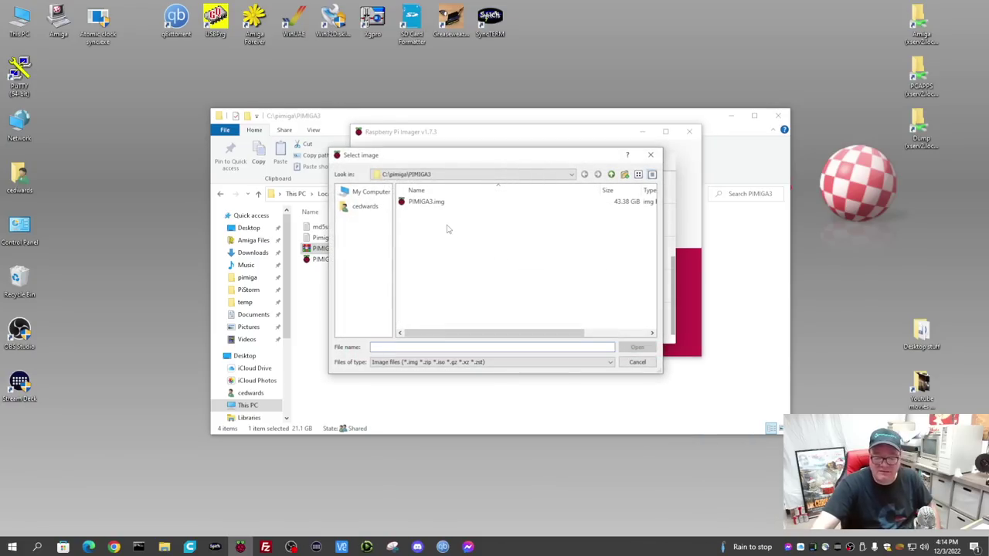
click(423, 202)
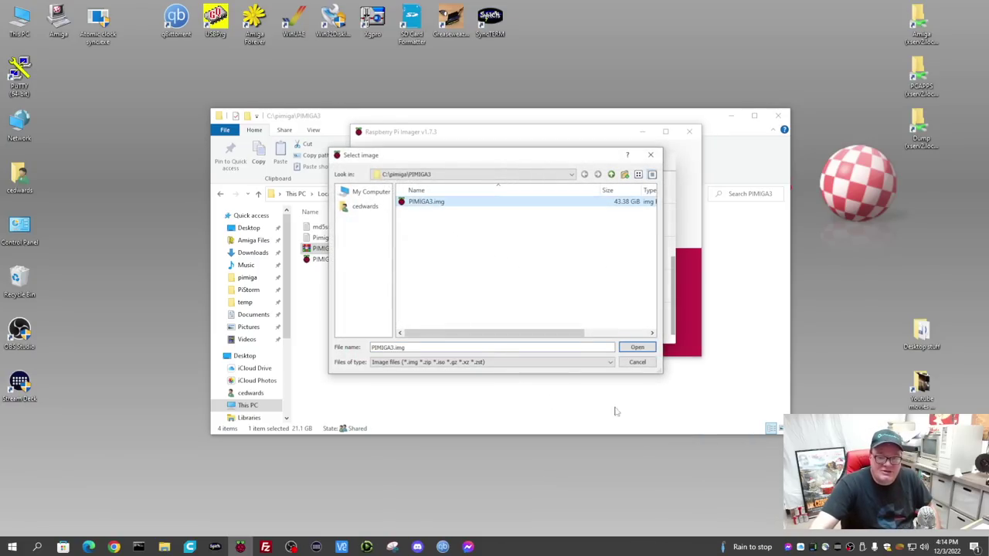
click(646, 350)
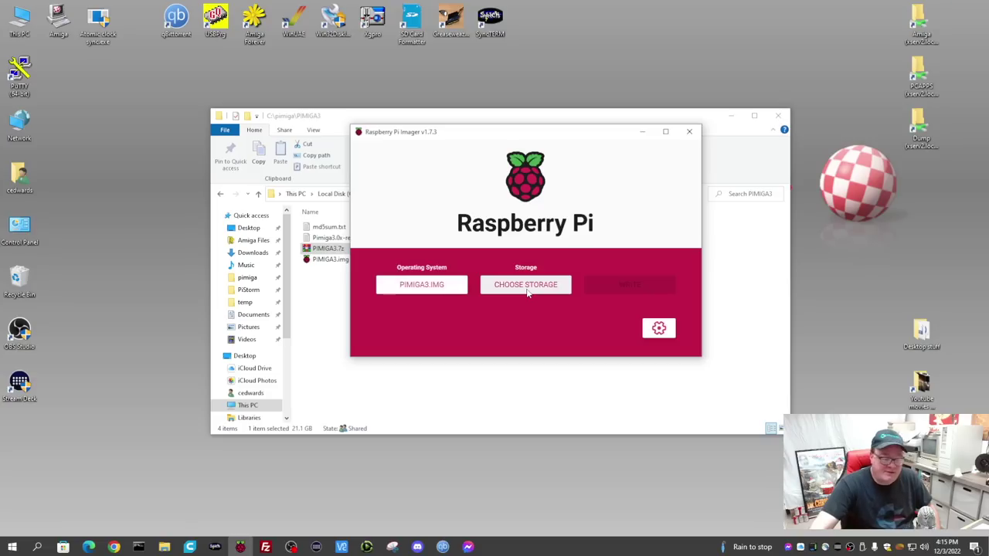
- Choose the 125.1 GB Generic MassStorageClass USB Device as the storage target
click(528, 292)
click(510, 194)
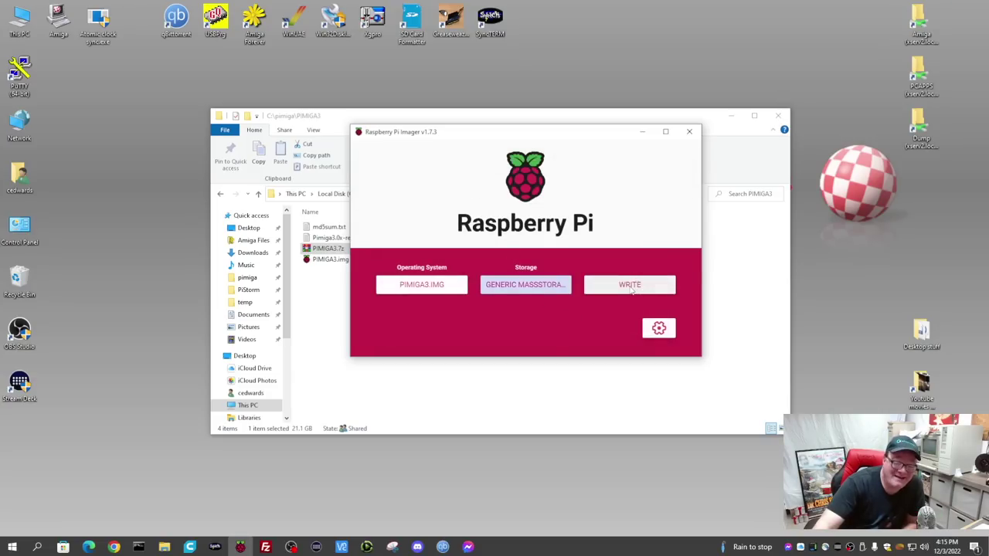
click(525, 284)
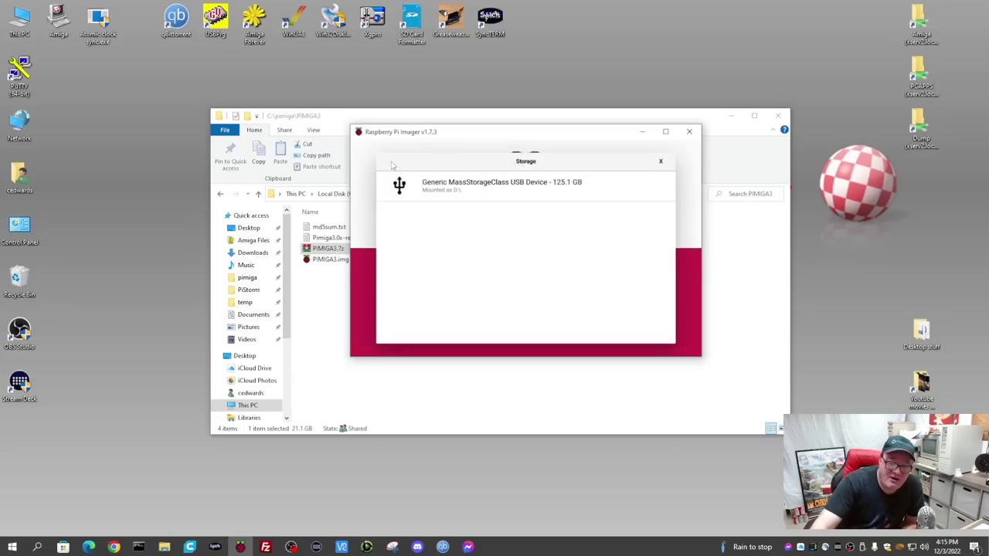
click(465, 200)
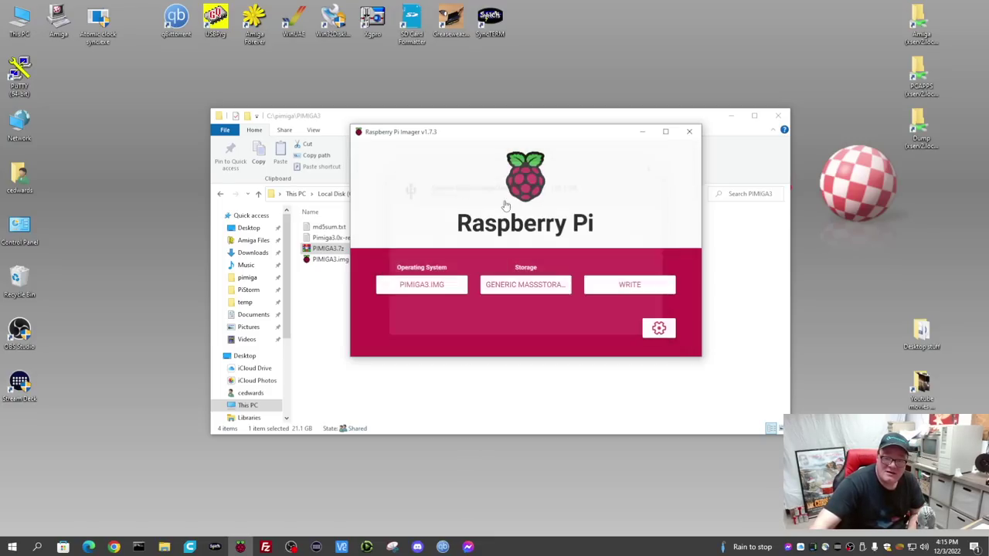
- Write the PIMIGA3.img image to the chosen USB device, and close Raspberry Pi Imager
click(630, 285)
click(543, 286)
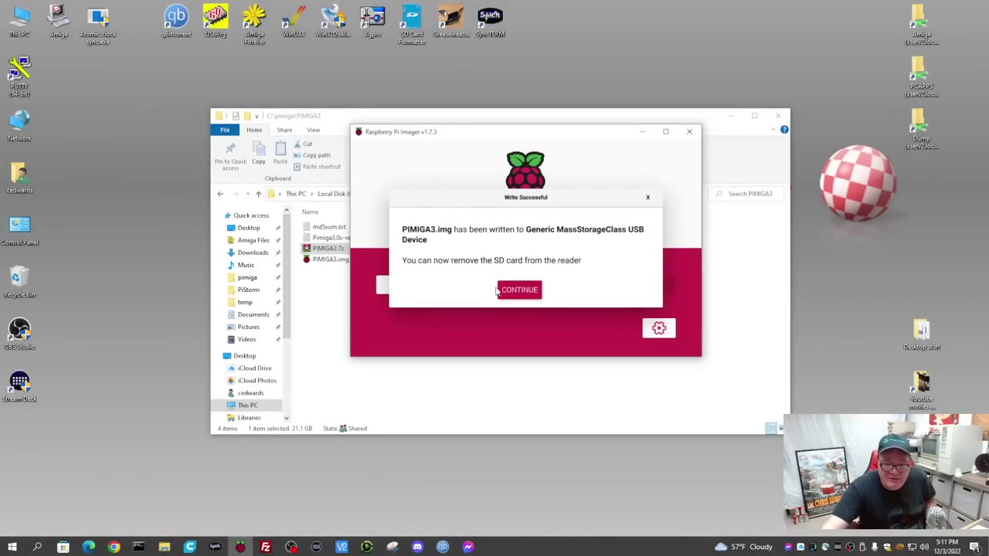
click(500, 291)
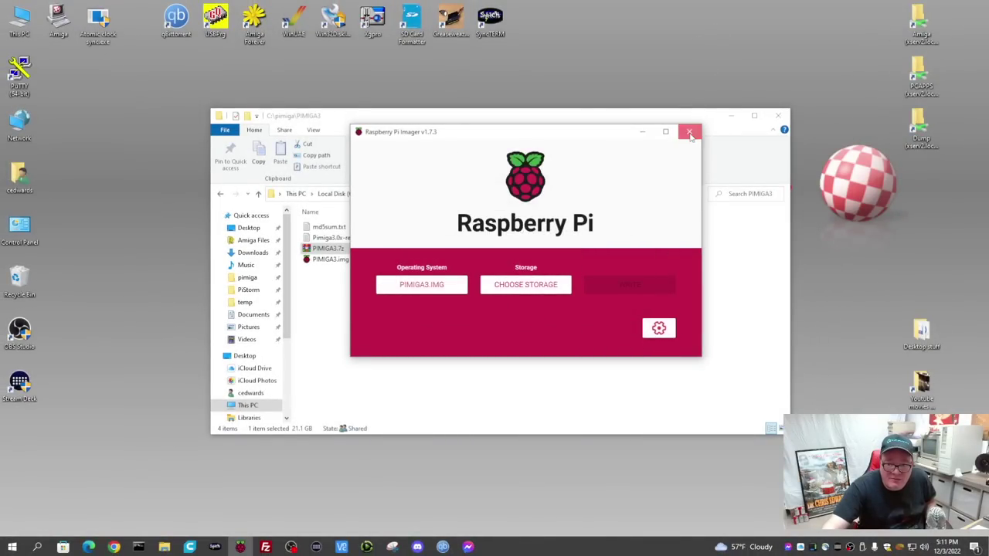
click(690, 132)
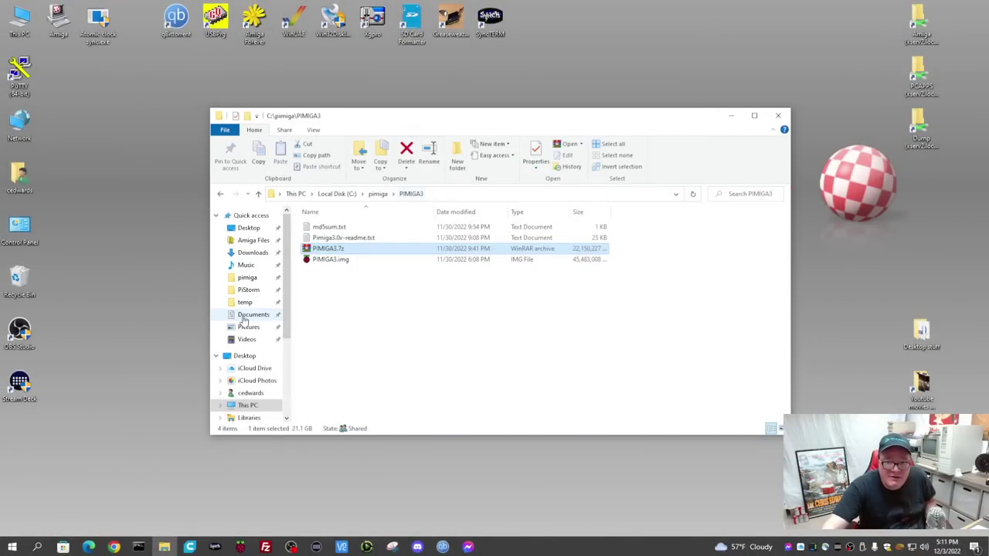
- Open the kick folder on the boot (D:) drive and copy a file from the desktop into it
click(296, 194)
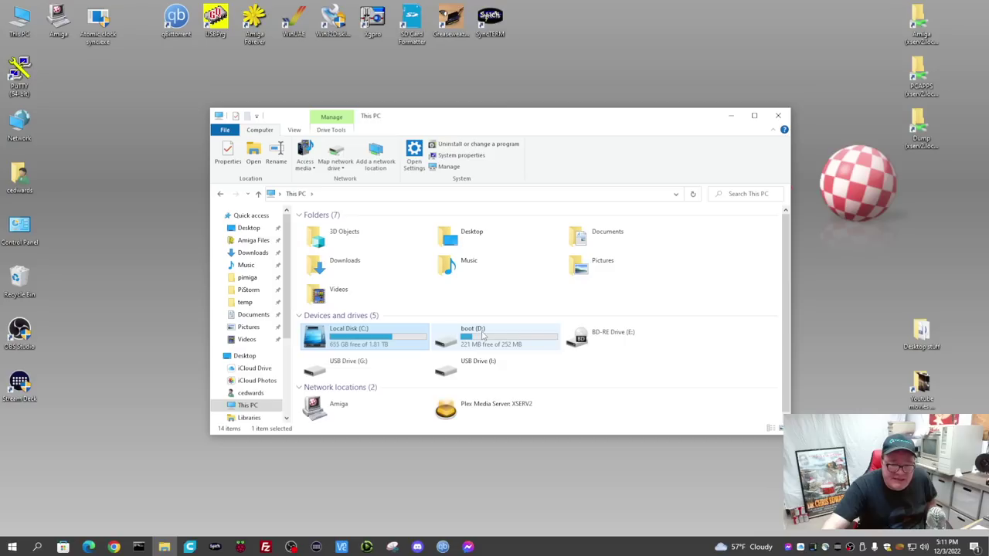
click(482, 335)
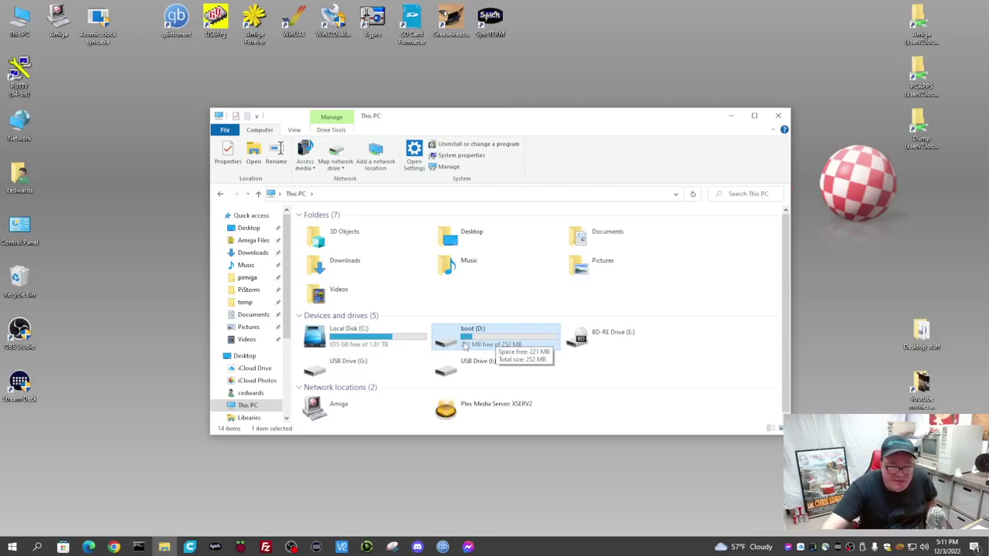
double_click(466, 346)
click(311, 229)
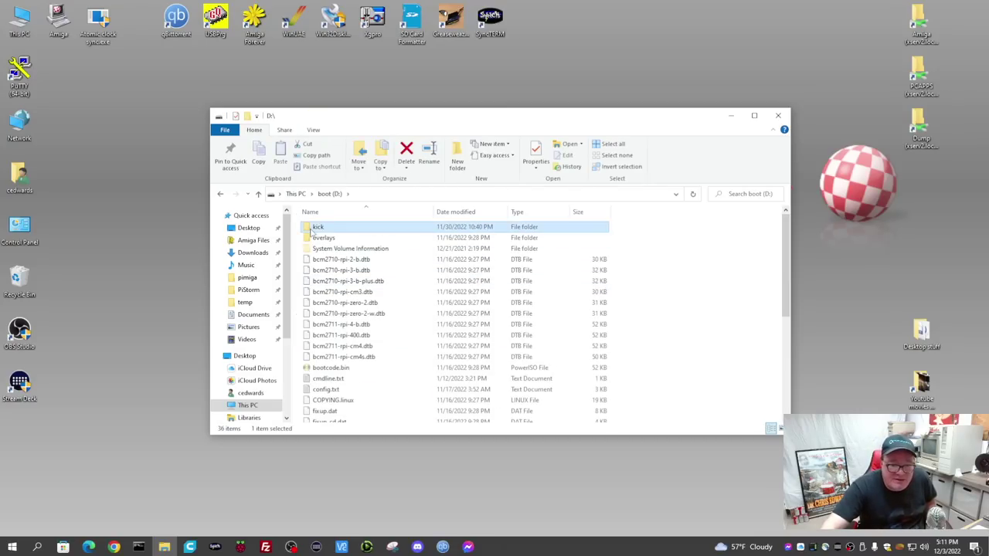
double_click(316, 228)
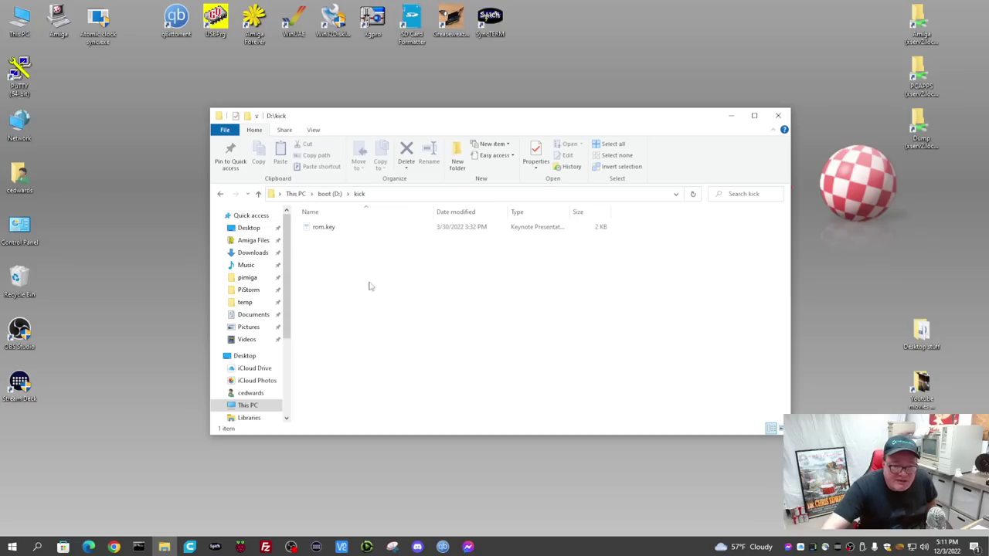
drag(789, 285, 320, 255)
- Open a This PC window and launch Amiga Forever to show its Demoscene titles, and exit the program
double_click(21, 23)
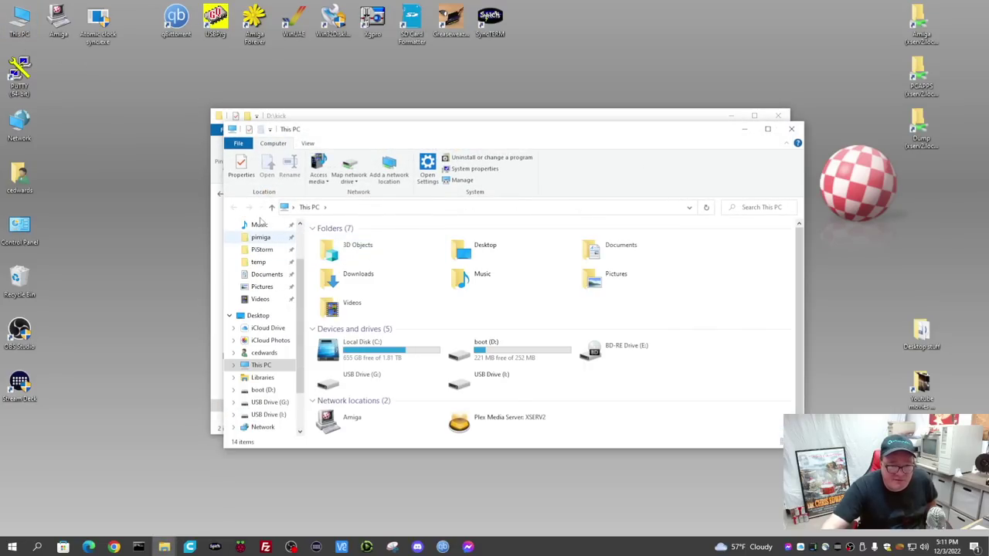
double_click(255, 23)
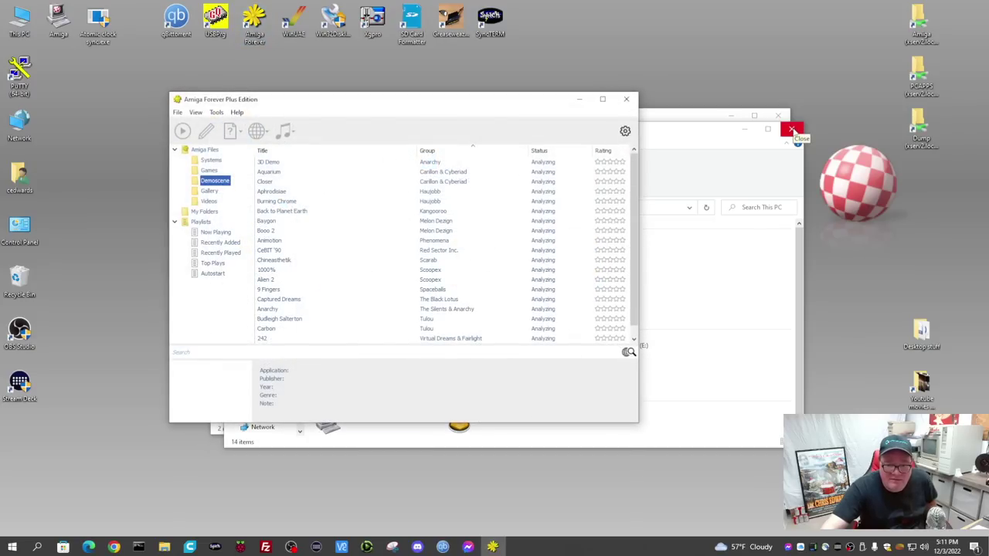
click(626, 101)
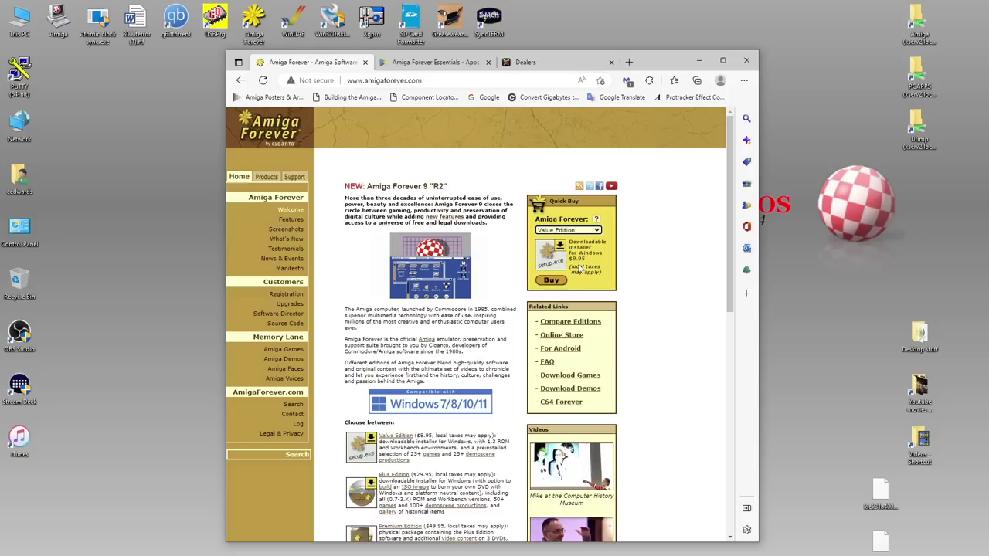
- Show the Amiga Forever Essentials app page on Google Play
click(432, 62)
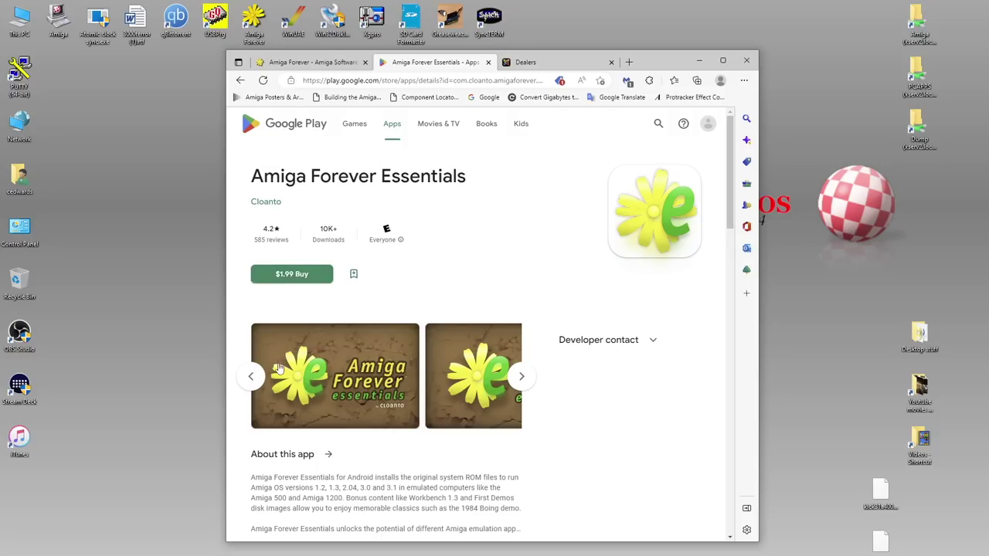
- Read the Amiga Forever Essentials description on Google Play, and show the Amiga Forever home page
drag(355, 477, 516, 485)
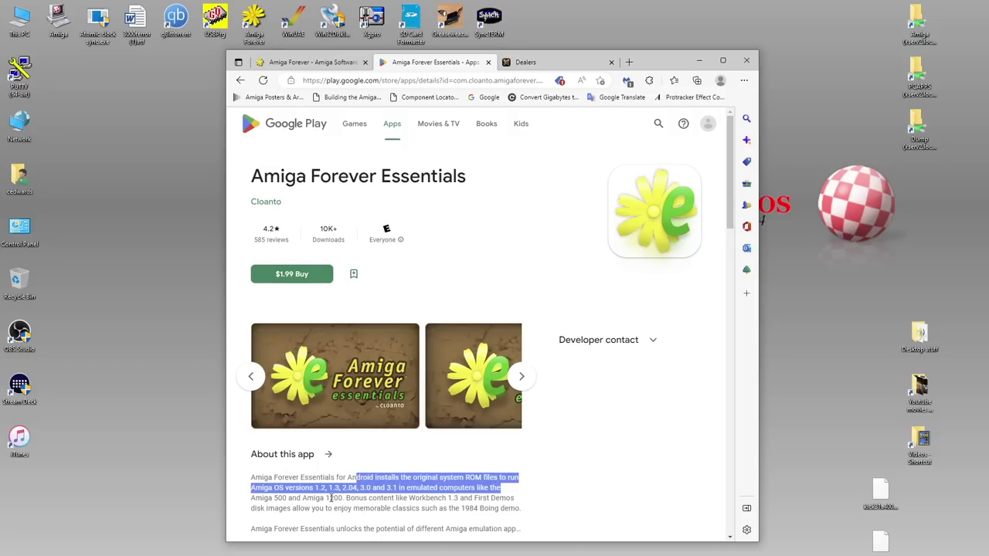
drag(514, 529, 437, 530)
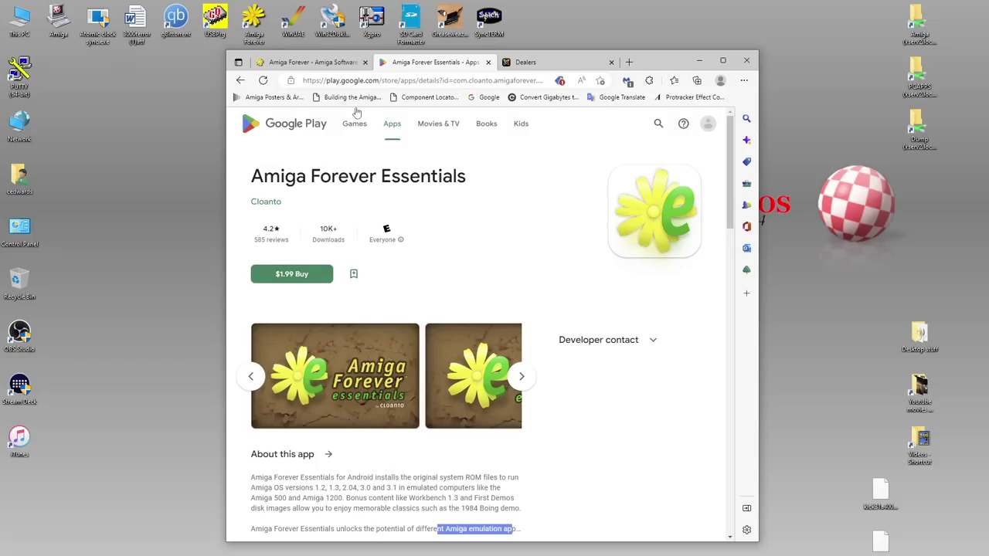
click(318, 67)
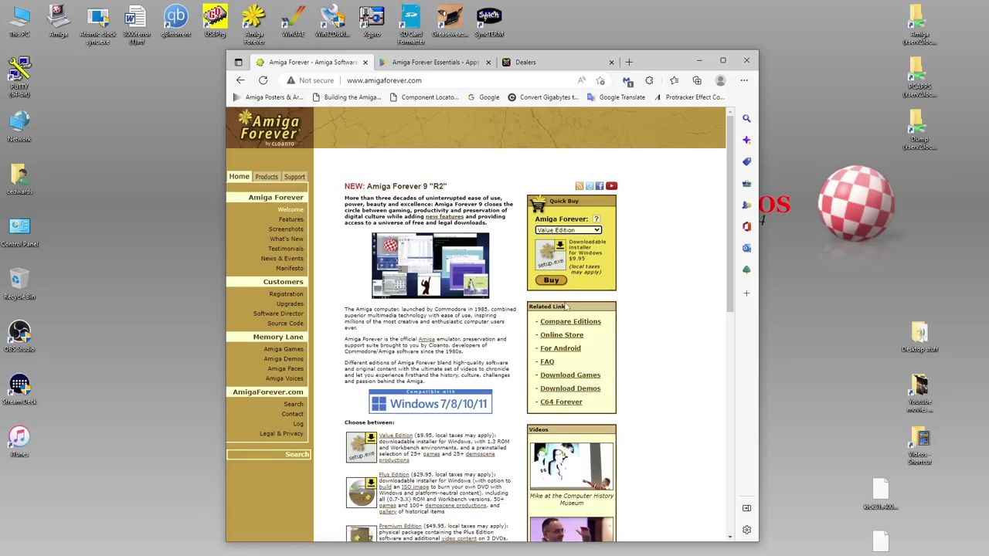
- Look through the list of dealers on the Hyperion Entertainment website
click(533, 63)
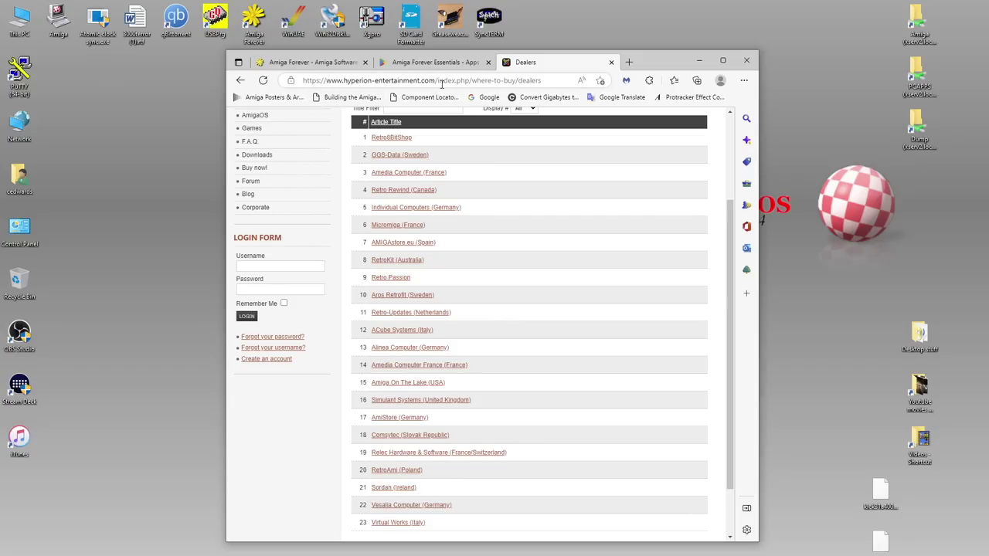
scroll(464, 353, down, 1)
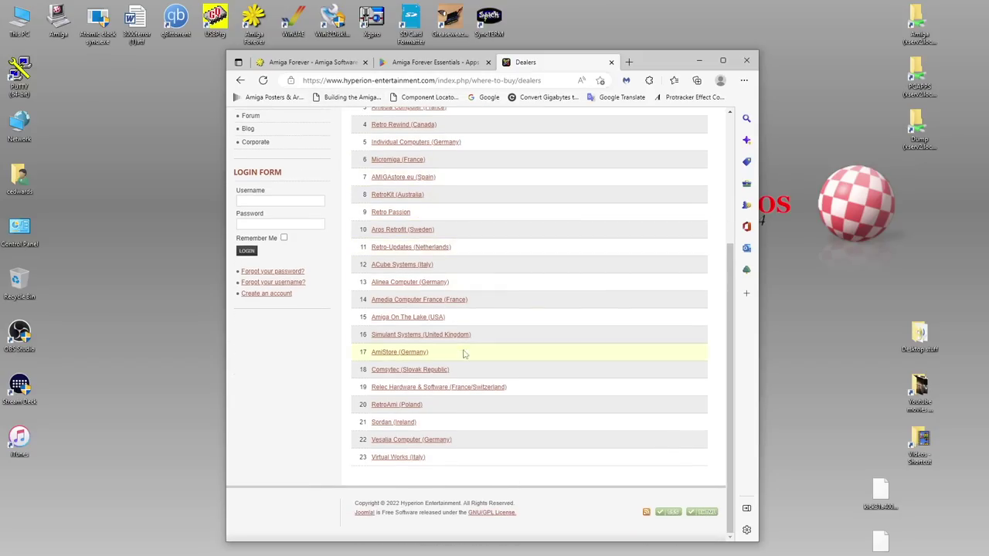
scroll(458, 428, up, 2)
scroll(433, 263, down, 1)
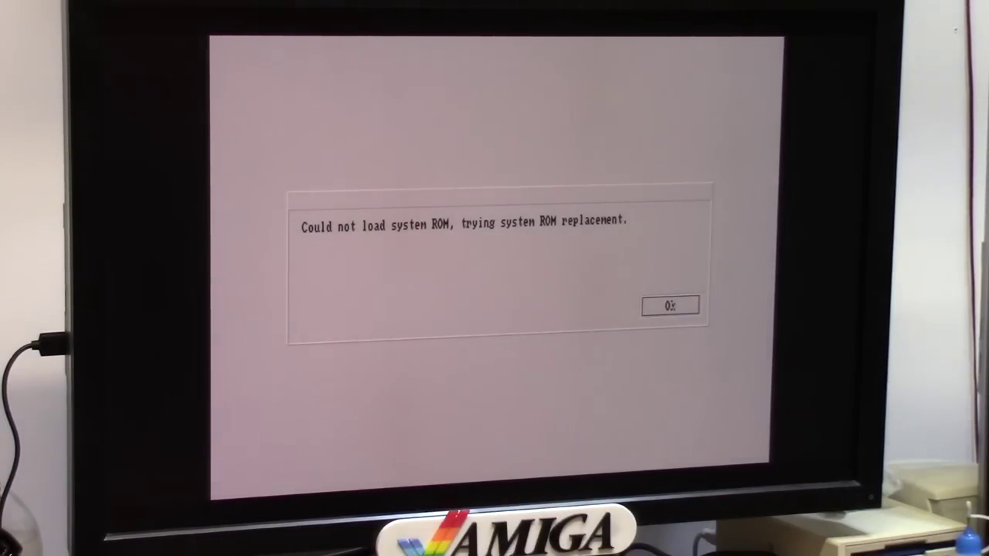
- Dismiss the system ROM messages, check the Main ROM File setting in the emulator, and quit it
click(670, 305)
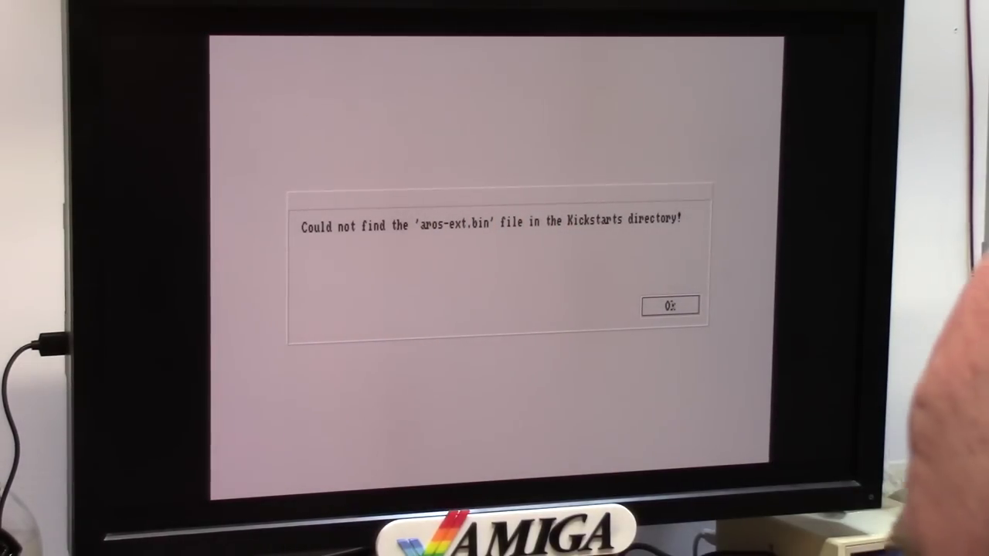
click(670, 305)
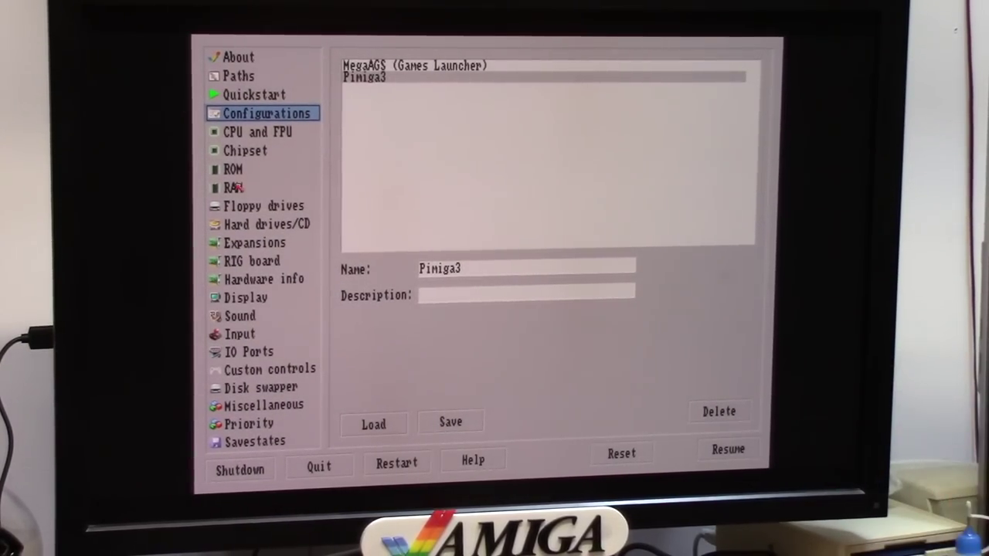
click(240, 168)
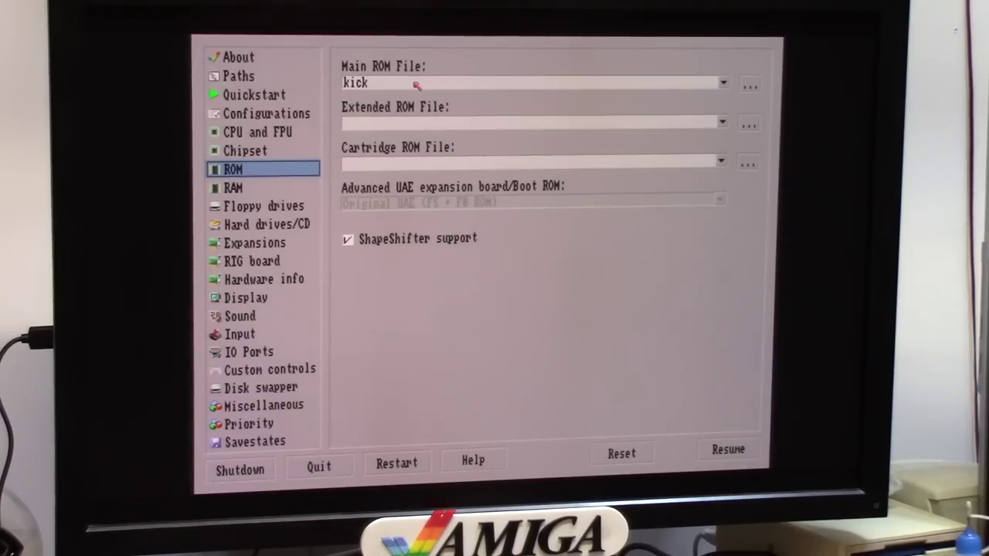
click(318, 467)
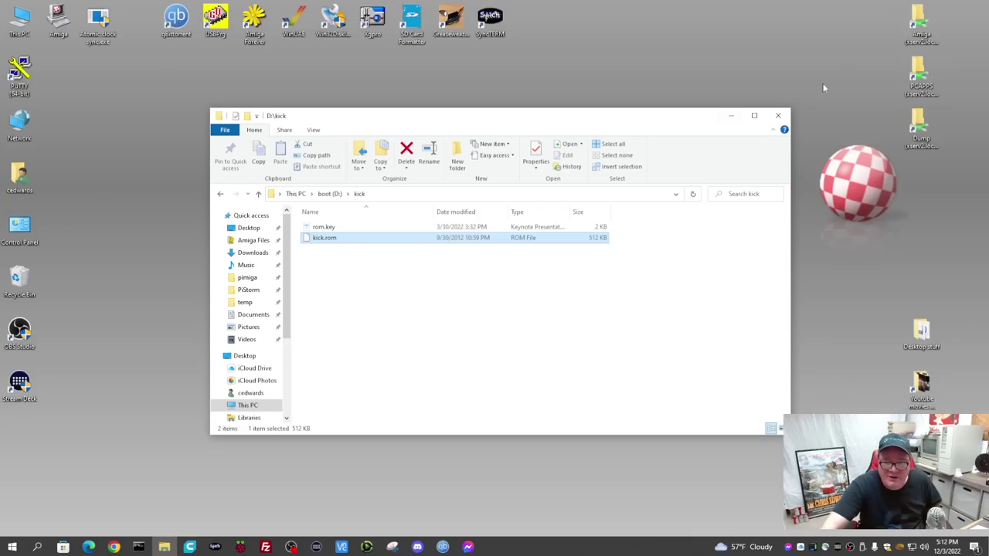
- Close the File Explorer window of the kick folder on the boot (D:) drive
click(778, 115)
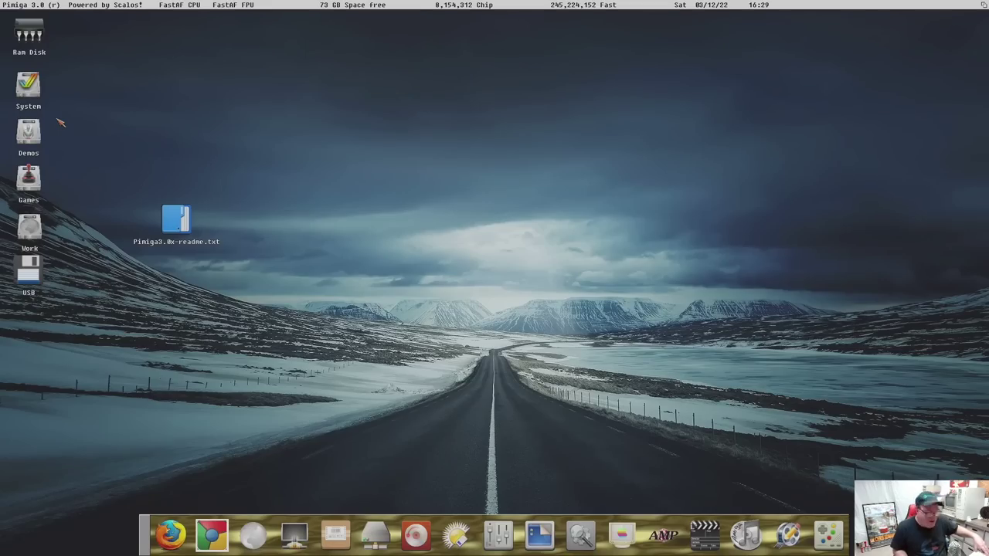
- Leave the Amiga desktop for the Linux desktop, and open Raspi-config with its window placed clear of the desktop icons
key(F12)
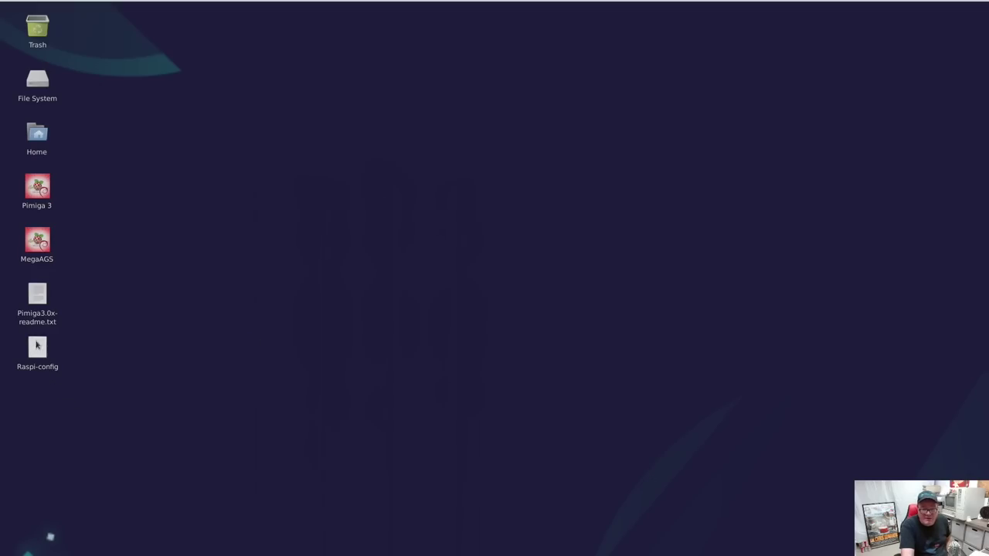
double_click(37, 345)
drag(164, 16, 422, 141)
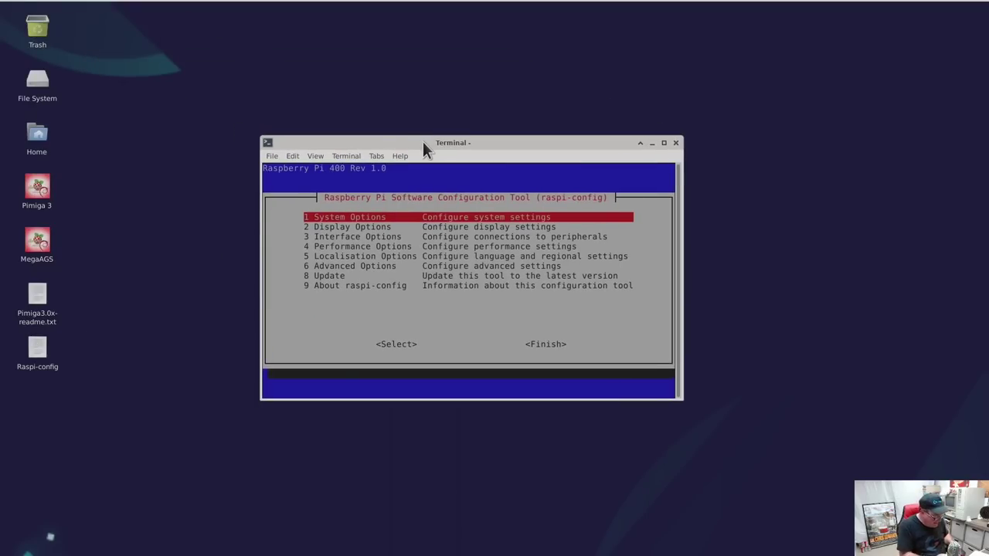
- Open the Locale configuration under Localisation Options in raspi-config
key(Down)
key(Down)
key(Down)
key(Down)
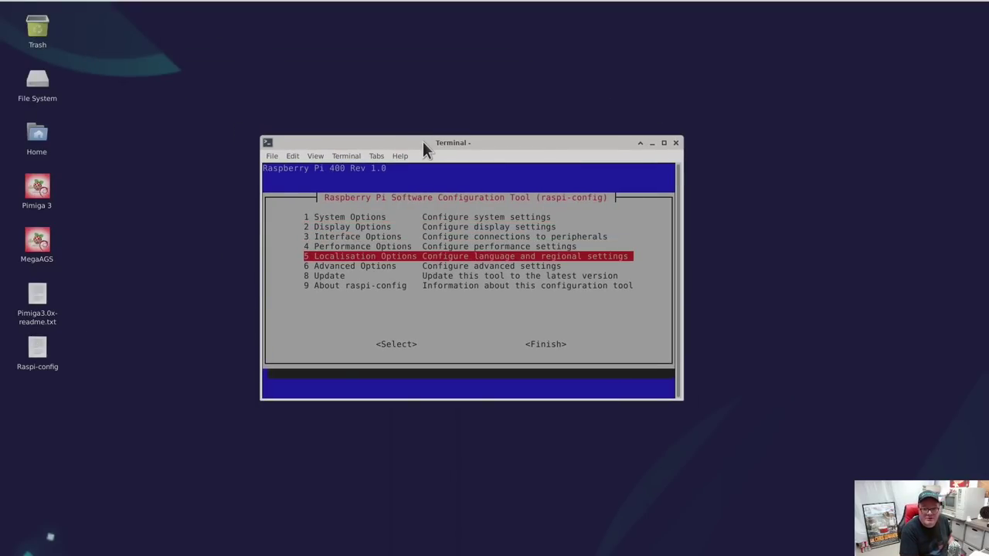
key(Return)
key(Return)
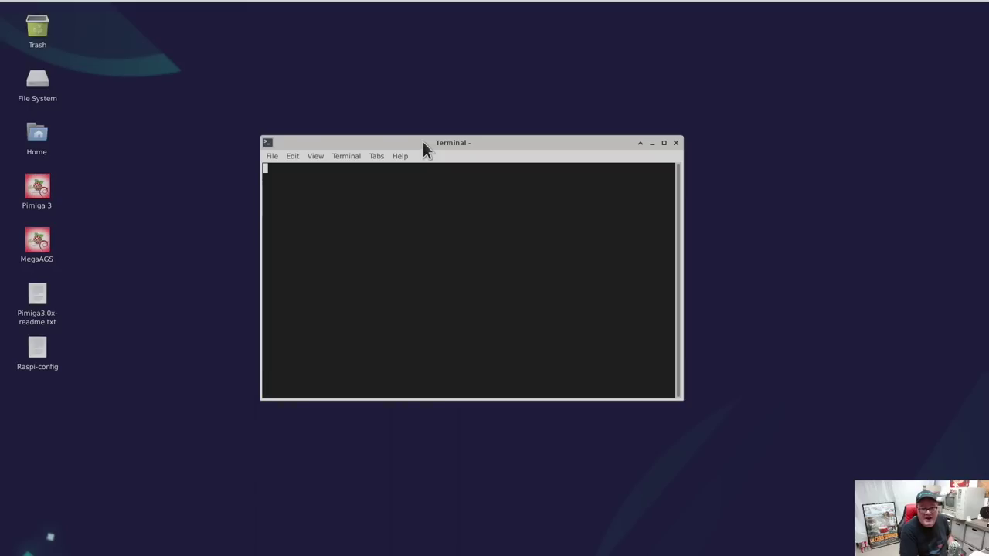
- Deselect en_GB.UTF-8 in the list of locales to be generated
key(Down)
key(Down)
key(Down)
key(Down)
key(Down)
key(Down)
key(Down)
key(Down)
key(Down)
key(Down)
key(Down)
key(Down)
key(Down)
key(Down)
key(Down)
key(Down)
key(Down)
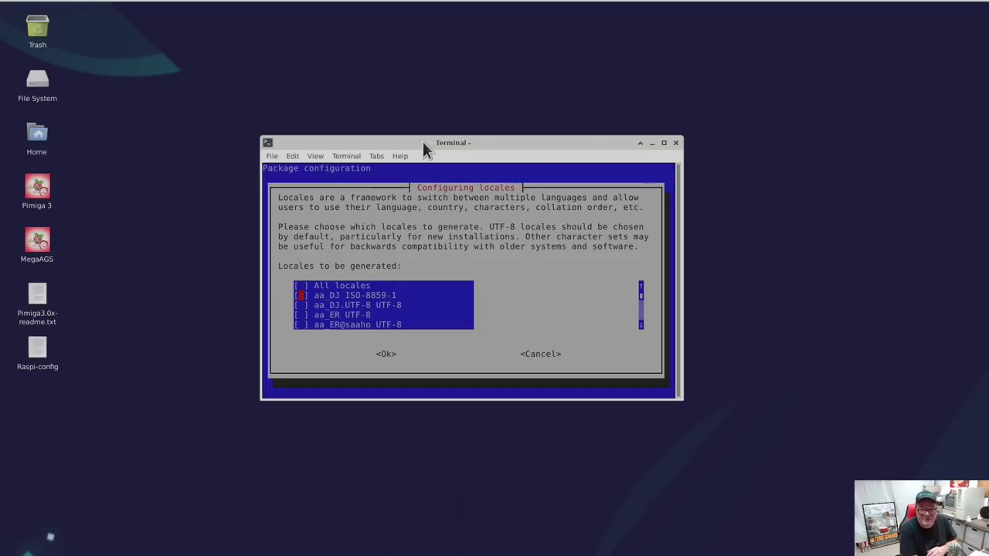
key(Down)
key(Down)
key(Down)
key(Down)
key(Down)
key(Down)
key(Down)
key(Down)
key(Down)
key(Down)
key(Down)
key(Down)
key(Down)
key(Down)
key(Down)
key(Down)
key(Down)
key(Down)
key(Down)
key(Down)
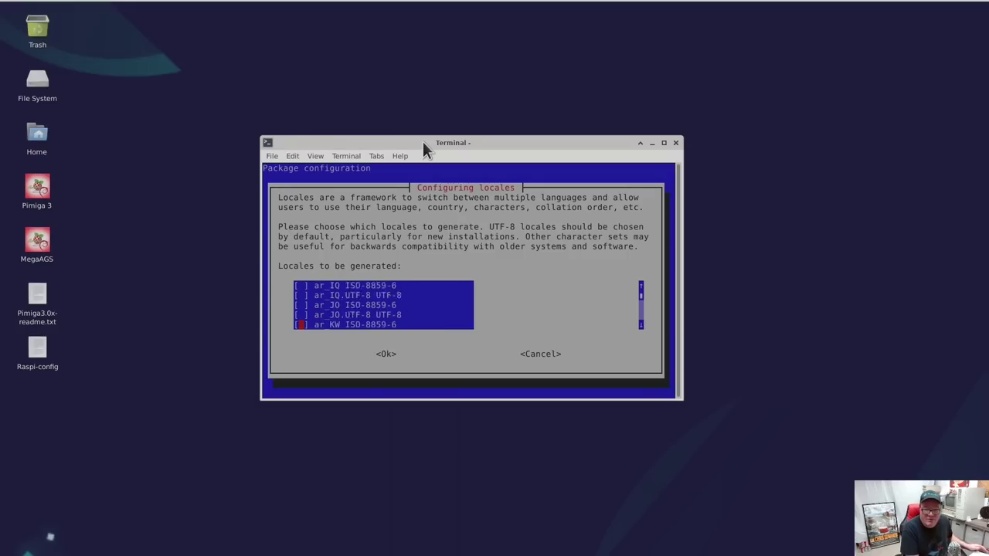
key(Down)
key(Down)
key(Down)
key(Down)
key(Down)
key(Down)
key(Down)
key(Down)
key(Down)
key(Down)
key(Down)
key(Down)
key(Down)
key(Down)
key(Down)
key(Down)
key(Down)
key(Down)
key(Down)
key(Down)
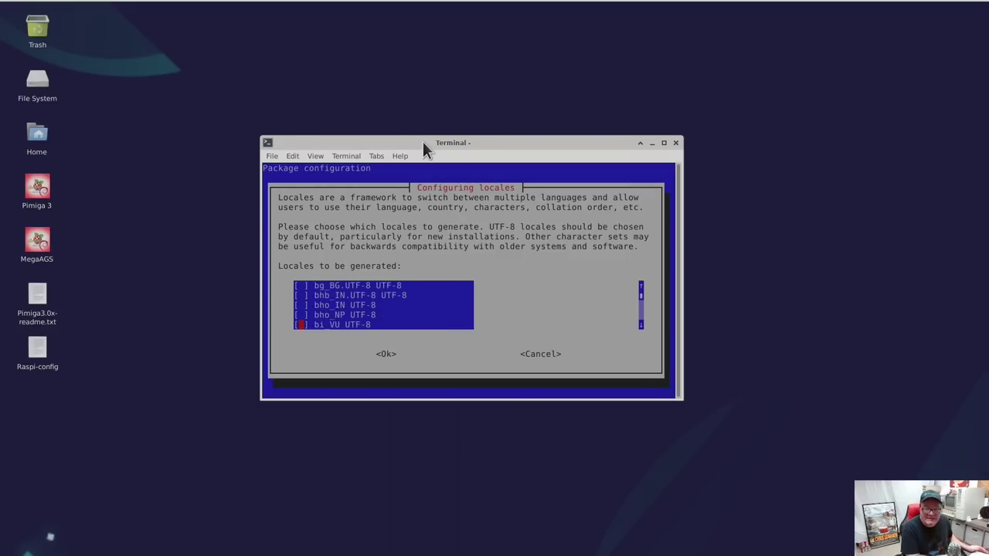
key(Down)
key(Down)
key(Down)
key(Down)
key(Down)
key(Down)
key(Down)
key(Down)
key(Down)
key(Down)
key(Down)
key(Down)
key(Down)
key(Down)
key(Down)
key(Down)
key(Down)
key(Down)
key(Down)
key(Down)
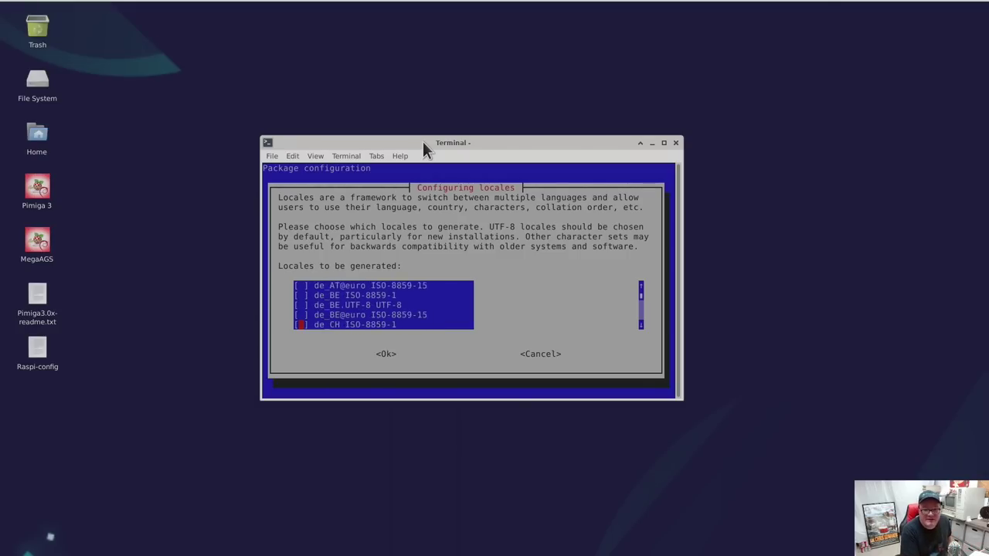
key(Down)
key(Down)
key(Down)
key(Down)
key(Down)
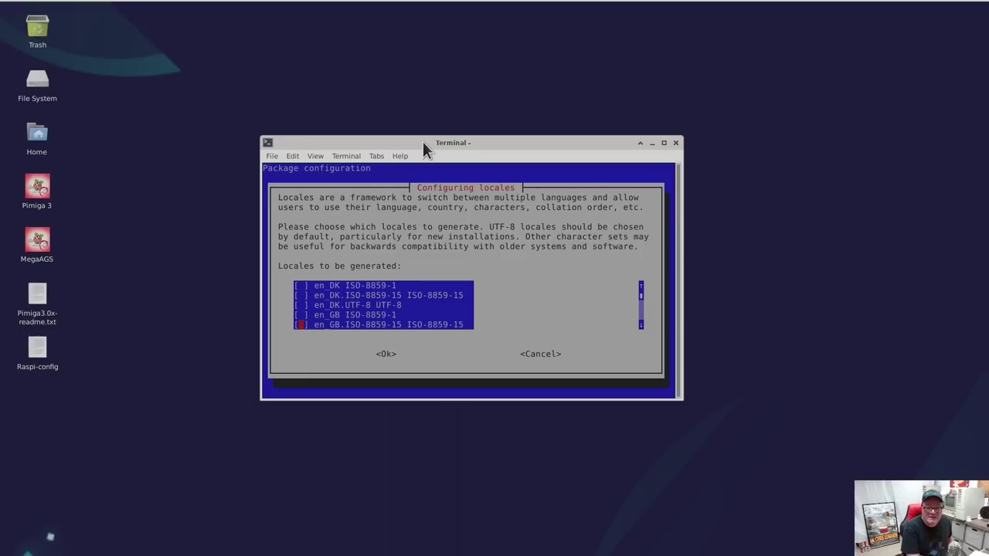
key(Up)
key(Up)
key(Up)
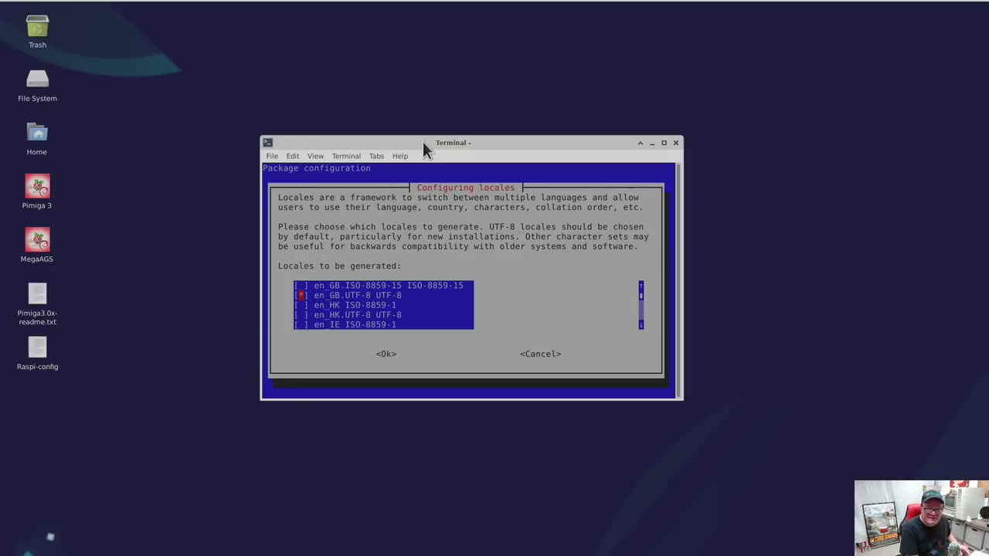
key(Down)
key(Down)
key(Down)
key(Down)
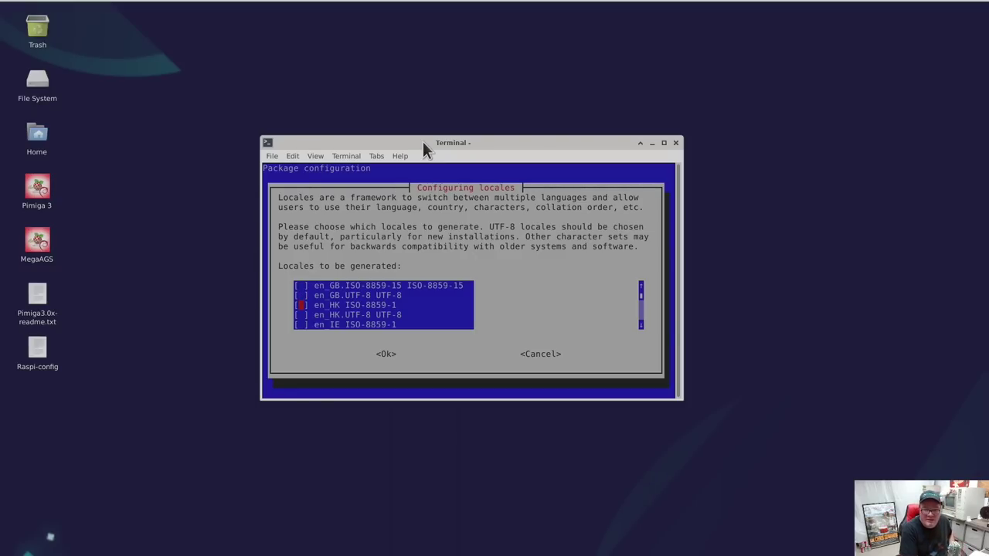
- Select en_US.UTF-8 as a locale to be generated, and cancel the locale configuration
key(Down)
key(Down)
key(Down)
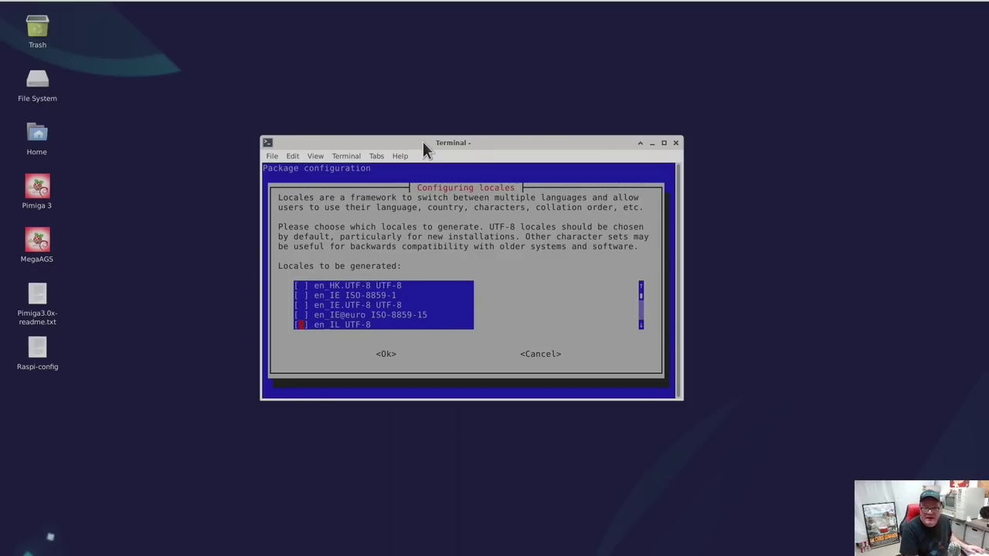
key(Down)
key(Down)
key(Down)
key(Down)
key(Down)
key(Down)
key(Down)
key(Down)
key(Down)
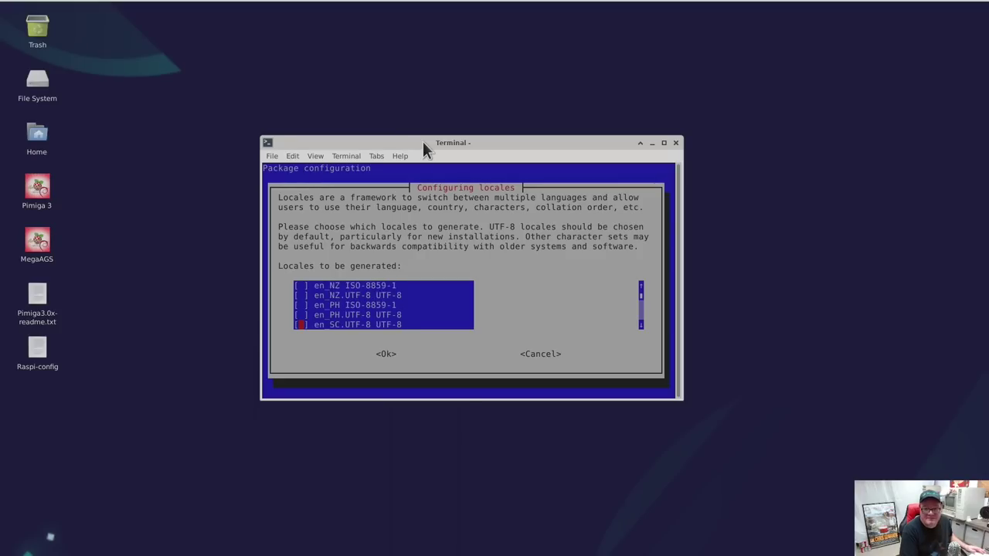
key(Down)
key(Down)
key(space)
key(Down)
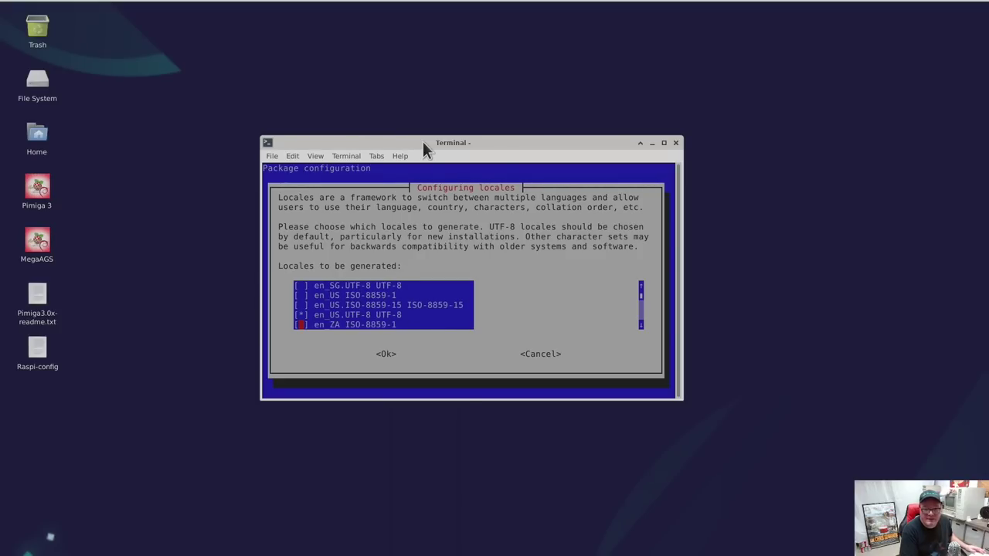
key(Down)
key(Up)
key(Up)
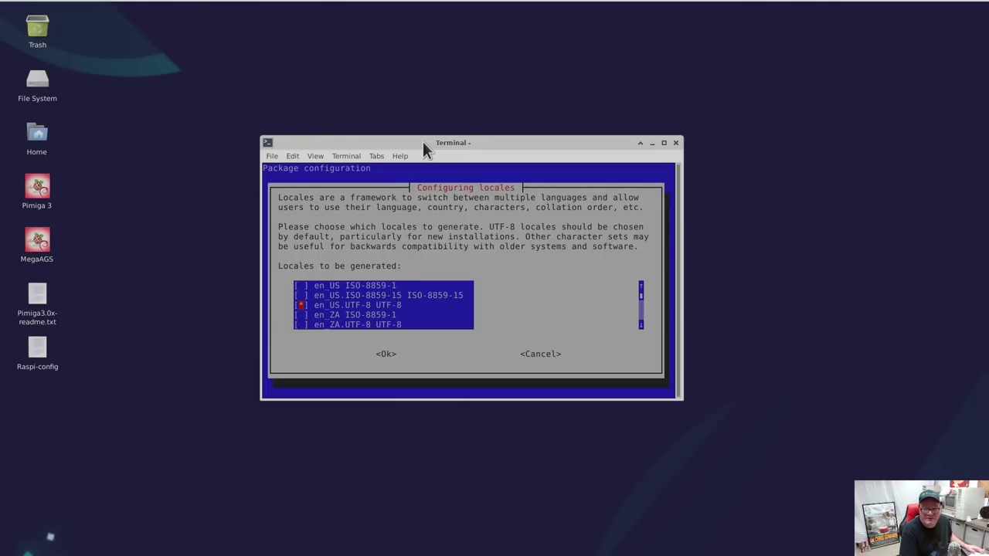
key(Tab)
key(Tab)
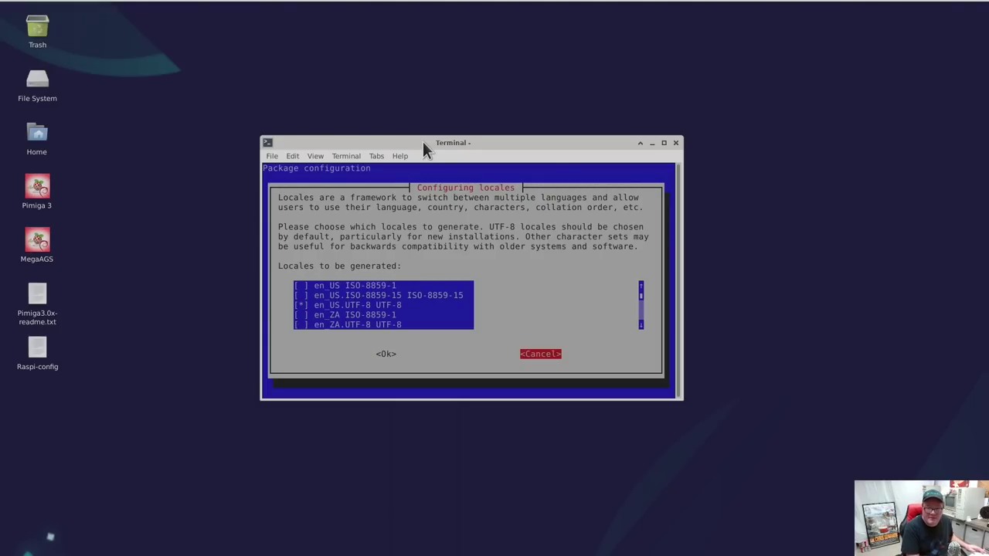
key(Return)
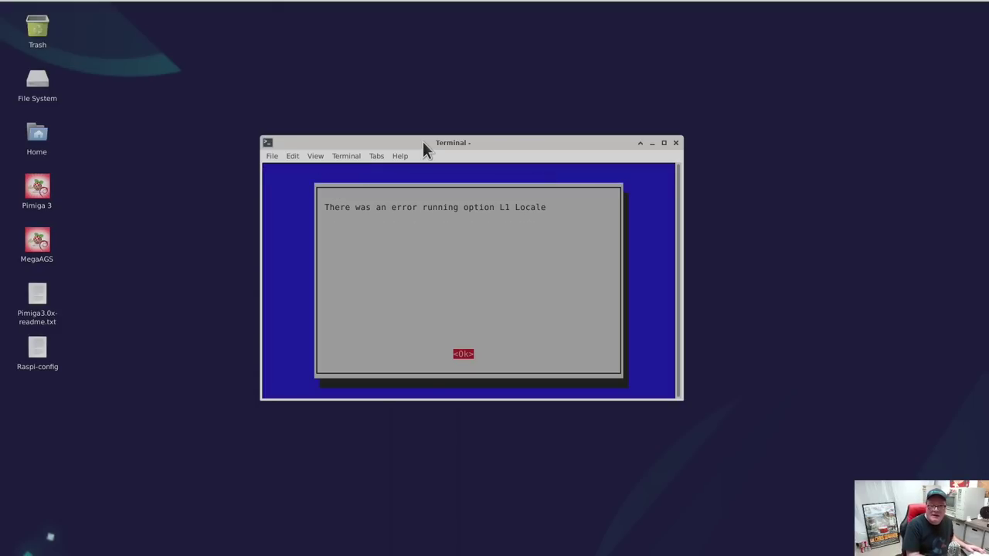
- Show the Timezone, Keyboard and WLAN Country entries under Localisation Options, and return to the raspi-config main menu
key(Return)
key(Down)
key(Down)
key(Down)
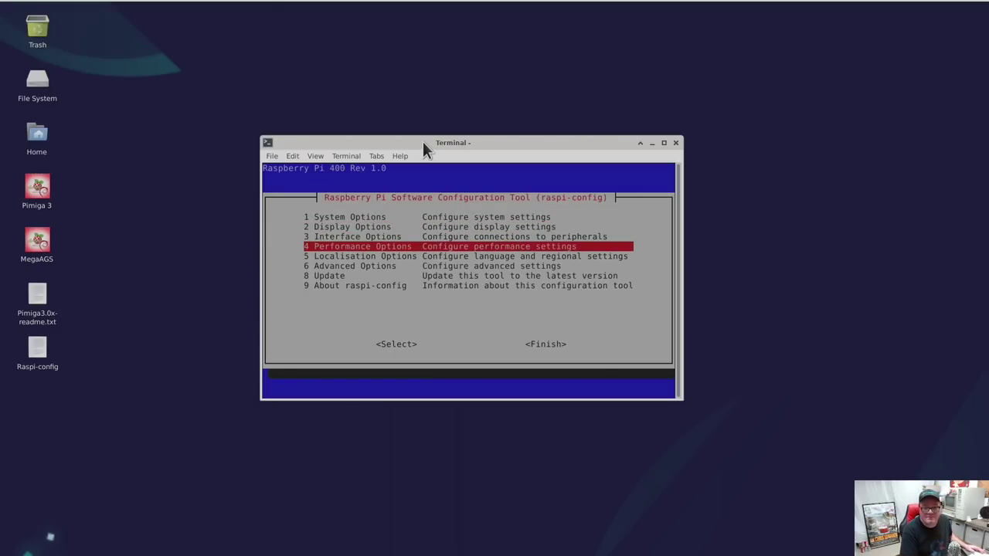
key(Up)
key(Down)
key(Down)
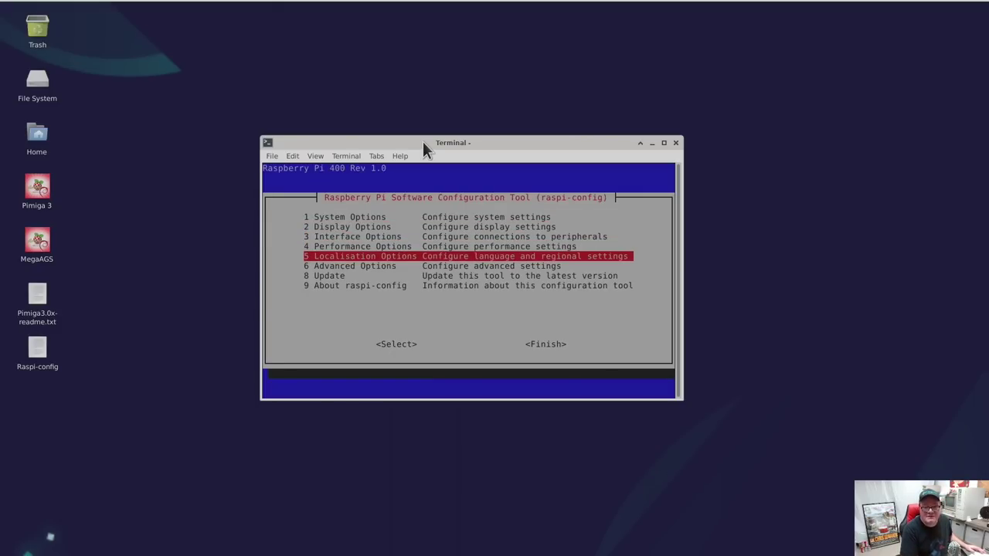
key(Return)
key(Down)
key(Down)
key(Down)
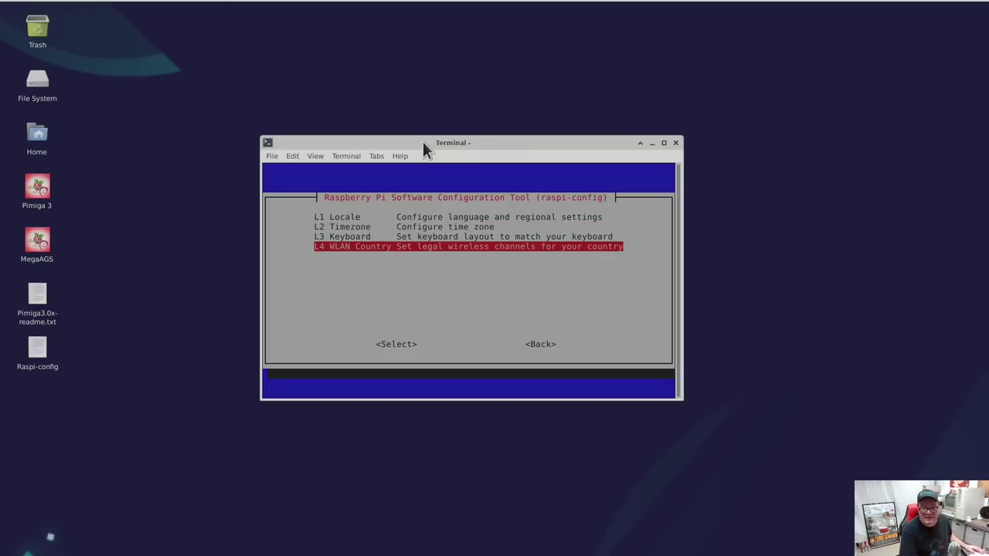
key(Tab)
key(Tab)
key(Return)
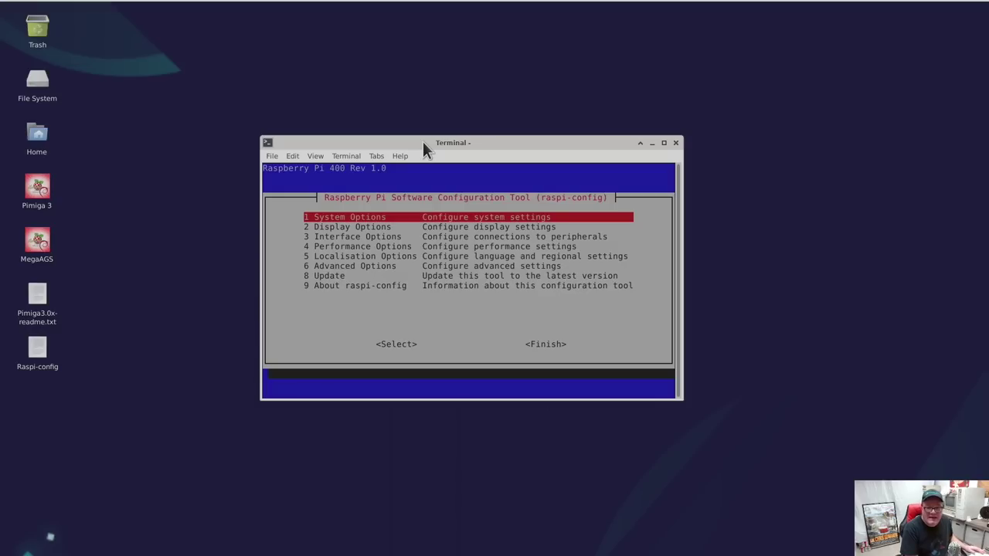
- Show the list of available Wi-Fi networks on the Linux desktop, and close it without choosing one
mouse_move(899, 8)
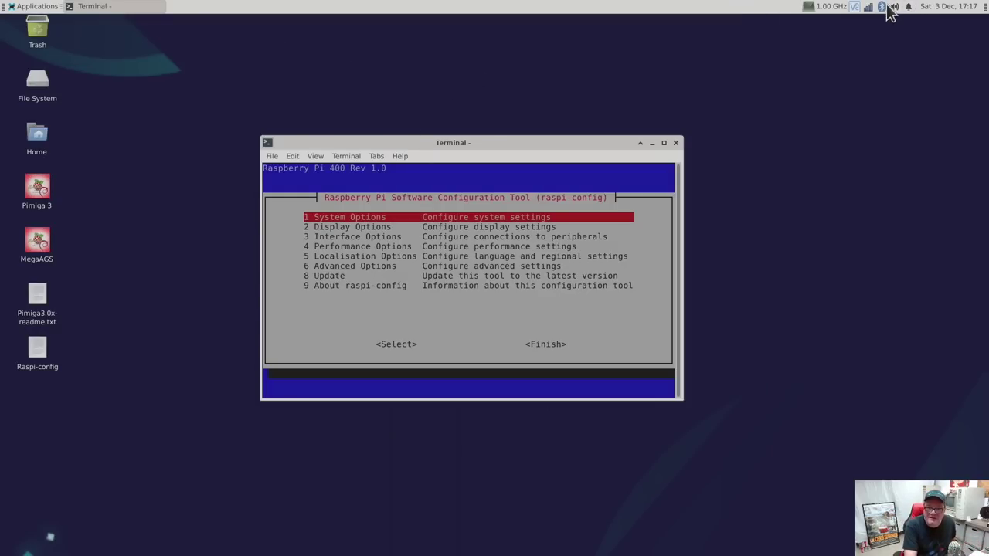
click(868, 8)
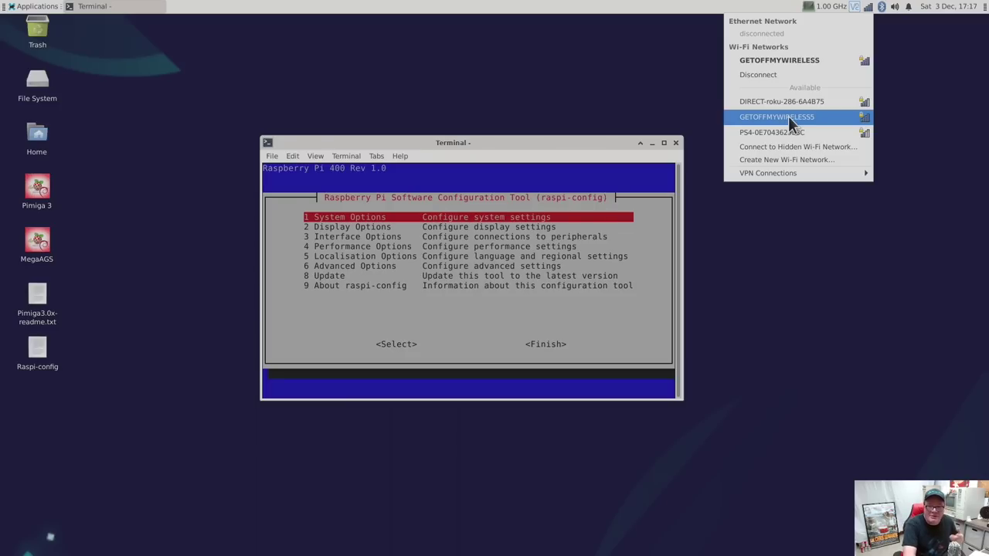
click(557, 64)
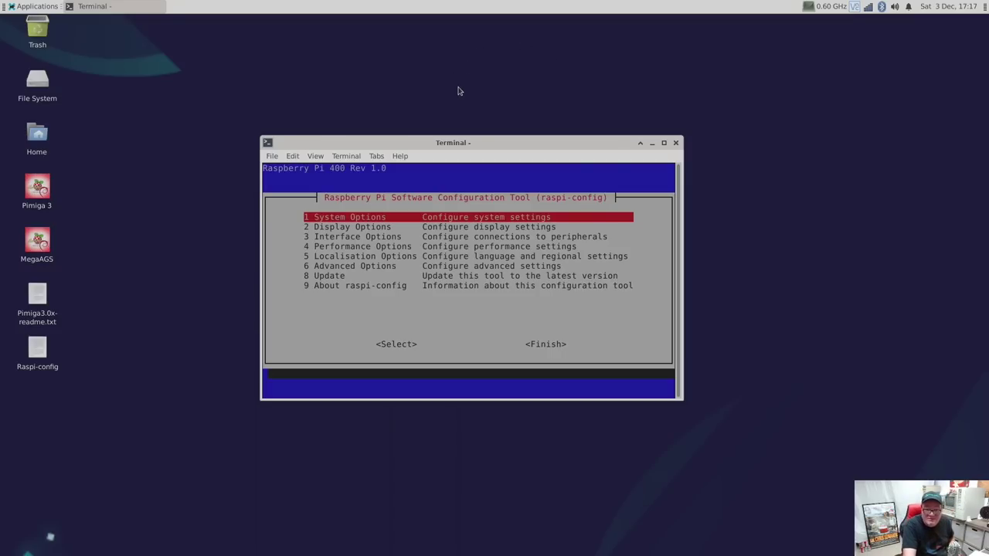
- Expand the filesystem to use the whole SD card through raspi-config's Advanced Options, and reboot
key(Down)
key(Down)
key(Down)
key(Down)
key(Down)
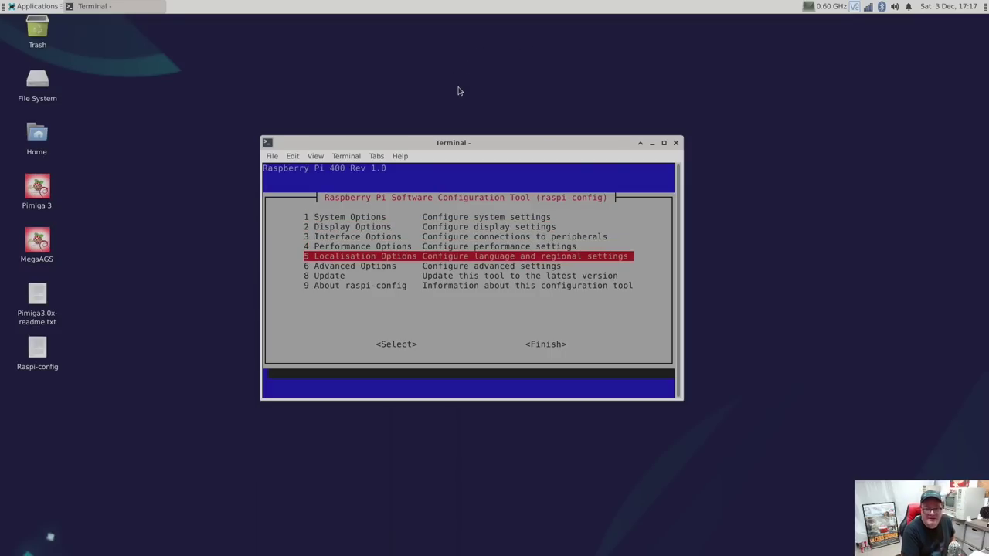
key(Return)
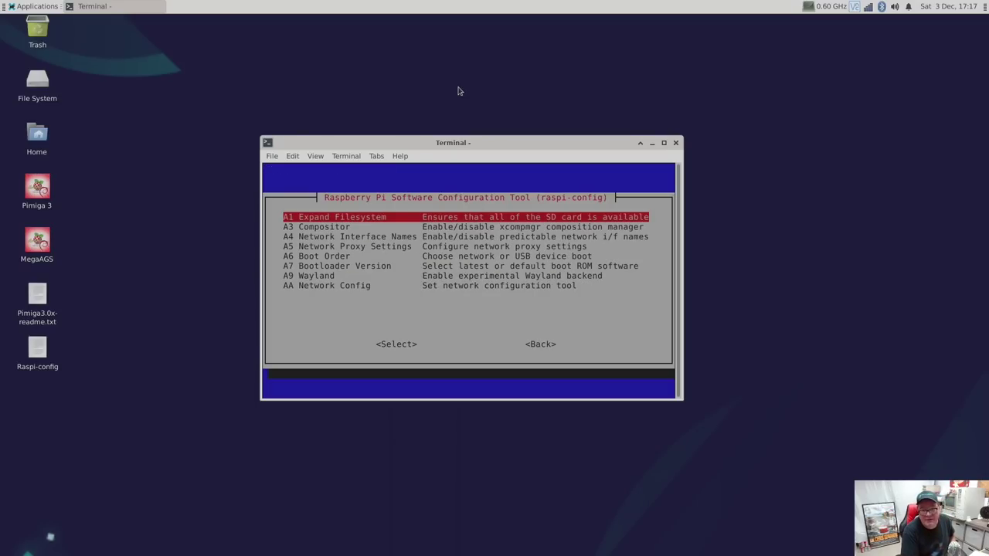
key(Return)
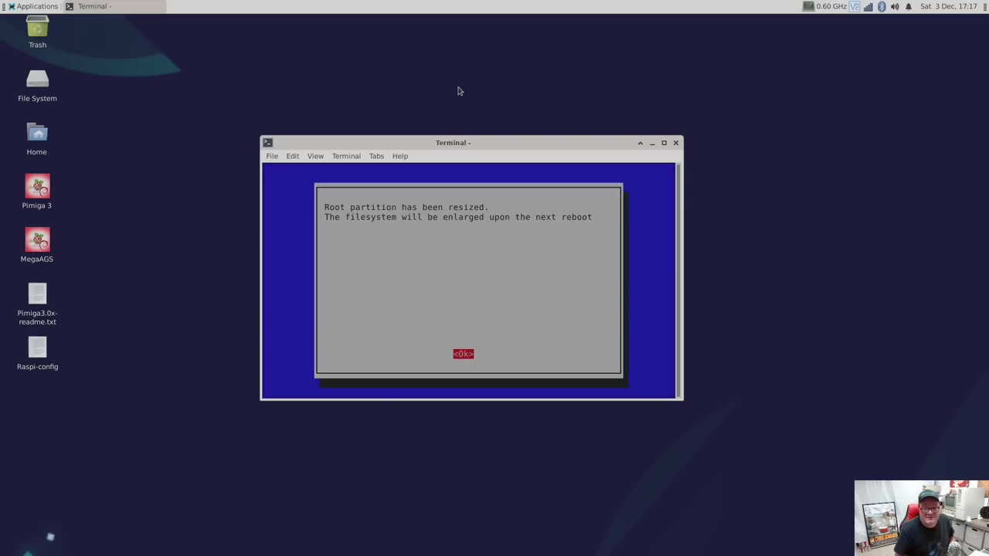
key(Return)
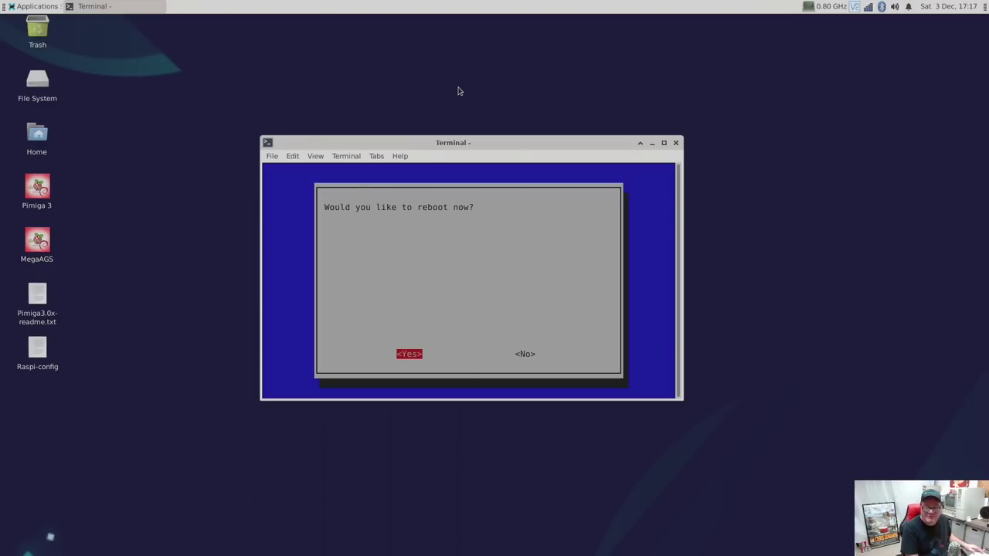
key(Return)
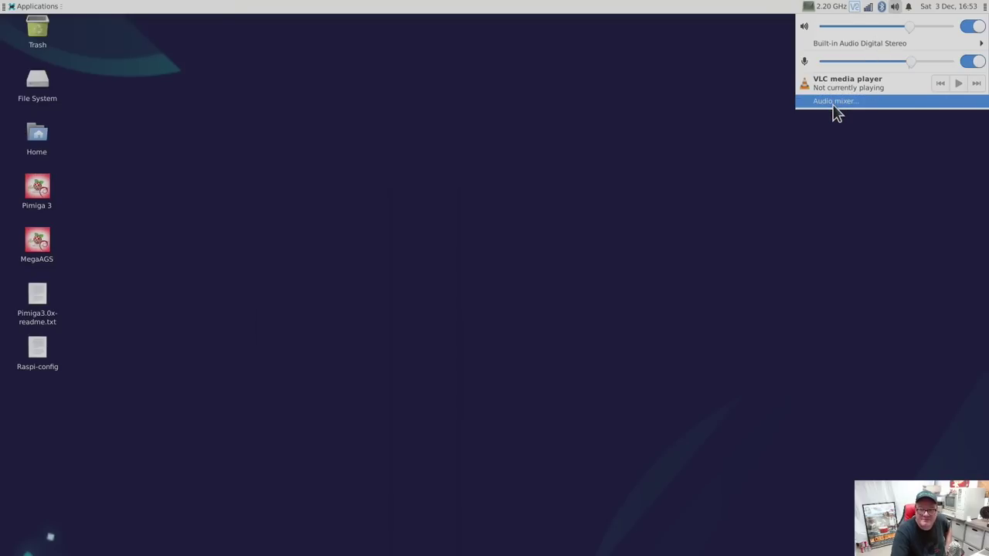
- Switch the Linux desktop's audio output to Audio Adapter Analog Stereo
mouse_move(866, 44)
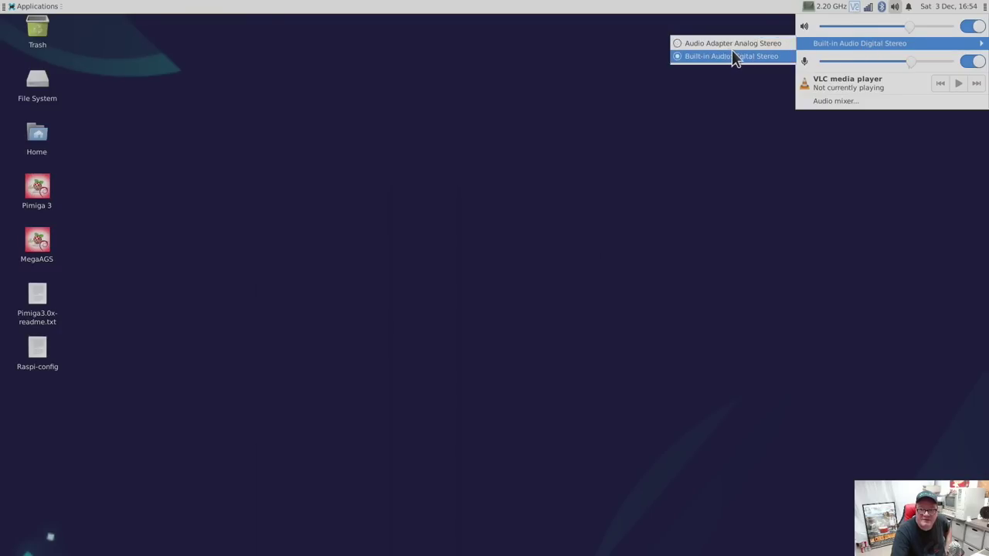
click(677, 43)
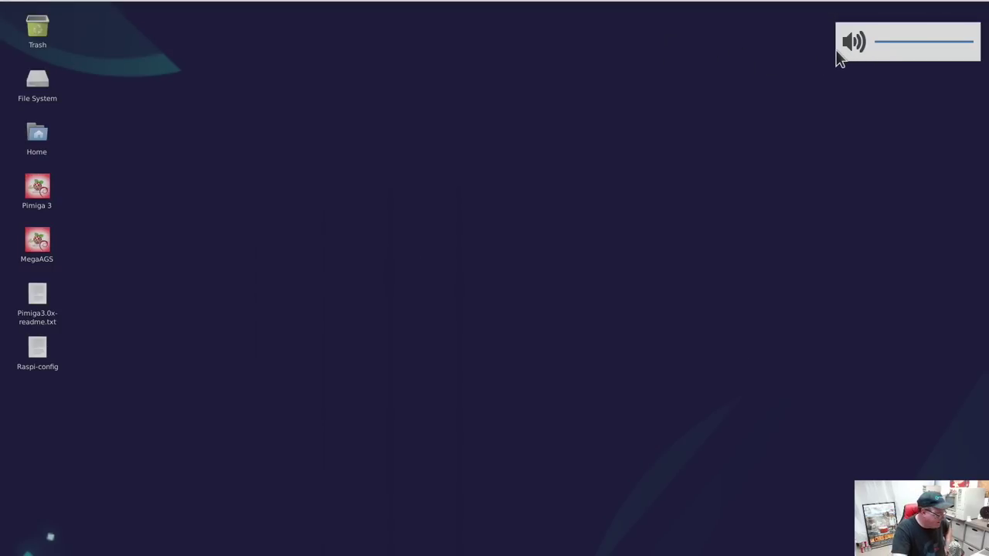
- Launch Pimiga 3, set the emulator's sound device to SDL2: Audio Adapter Analog Stereo, and resume the emulation
double_click(54, 201)
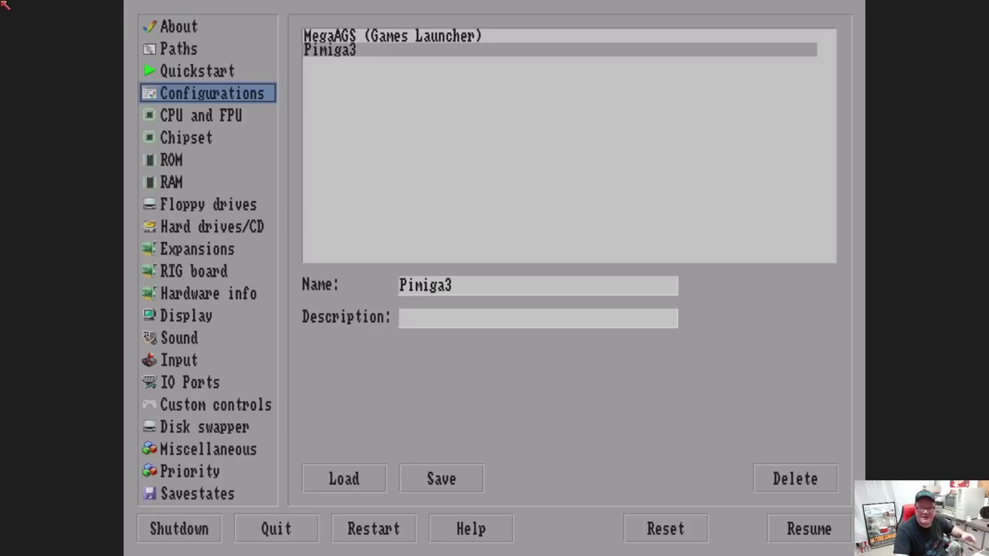
click(184, 340)
click(473, 39)
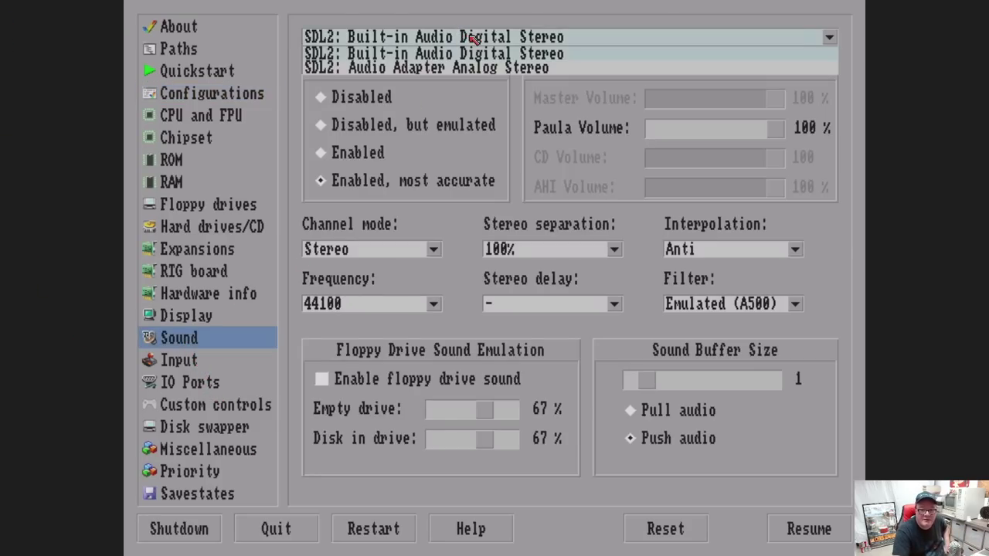
click(377, 69)
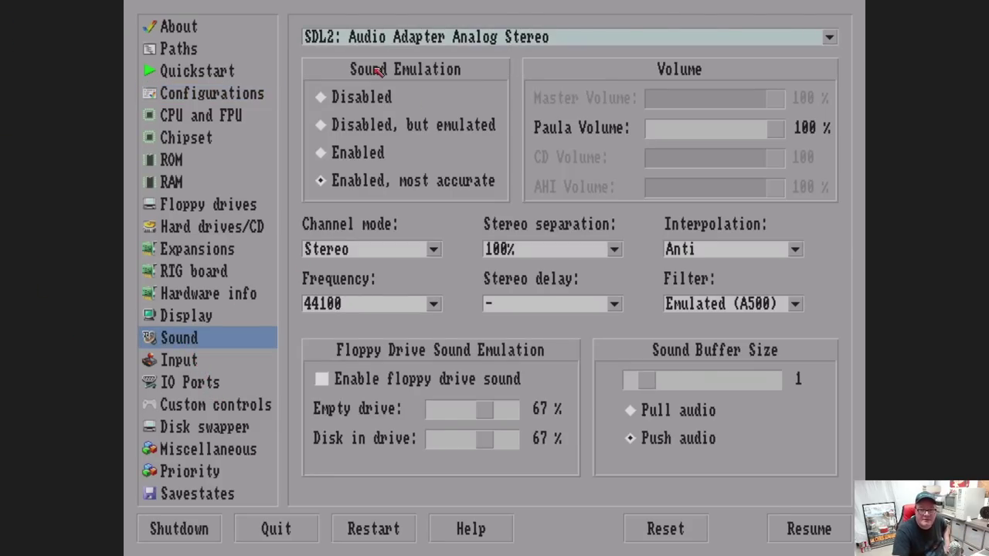
click(799, 534)
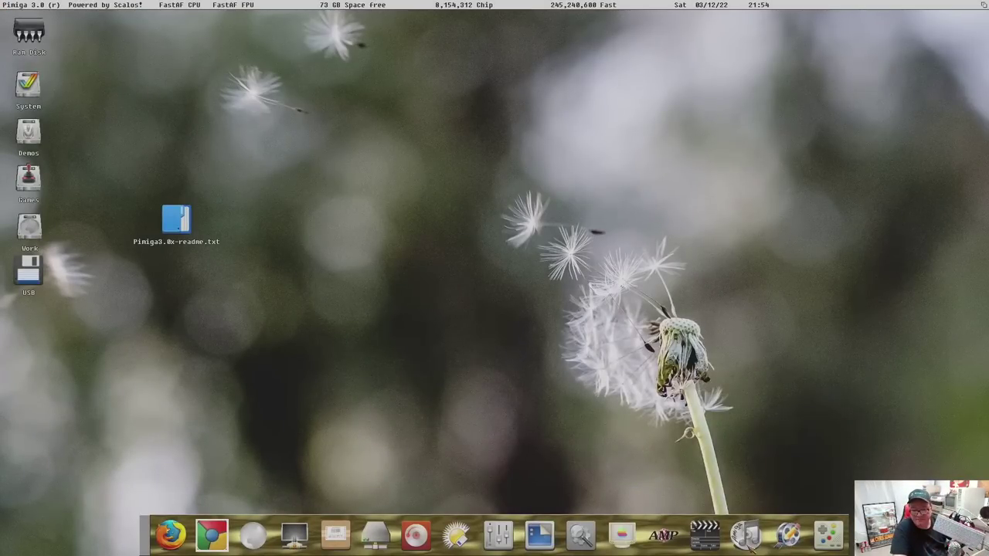
- Test the sound by playing a module in the music player, close the player, and raise the volume
click(746, 537)
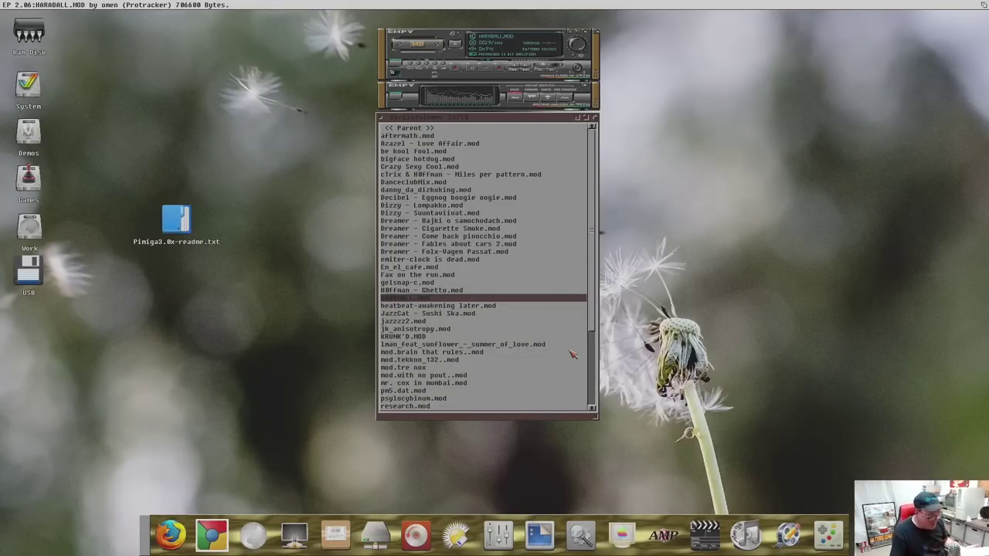
click(396, 68)
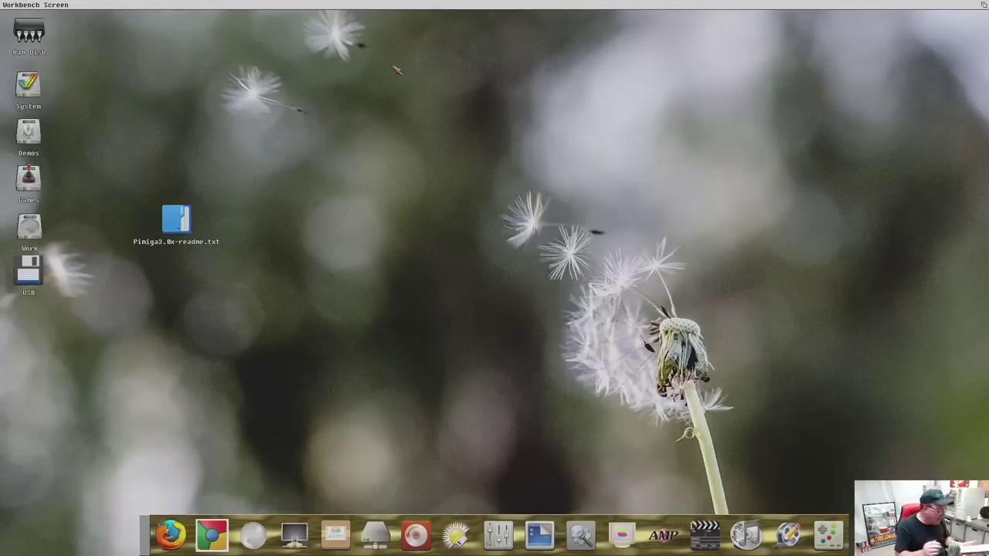
key(XF86AudioRaiseVolume)
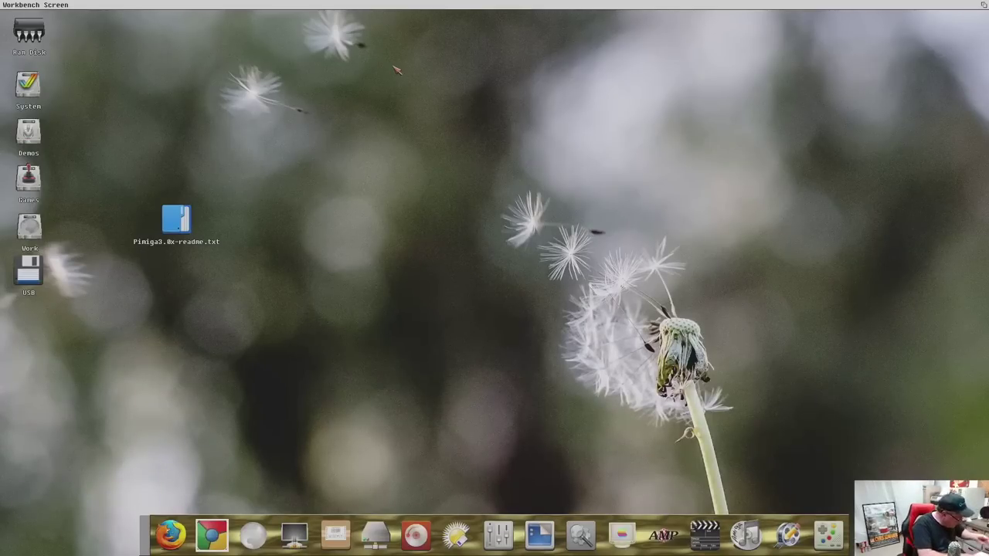
- Set the emulator's sound device to SDL2: Built-in Audio Digital Stereo, and test it by playing a module in the music player
key(F12)
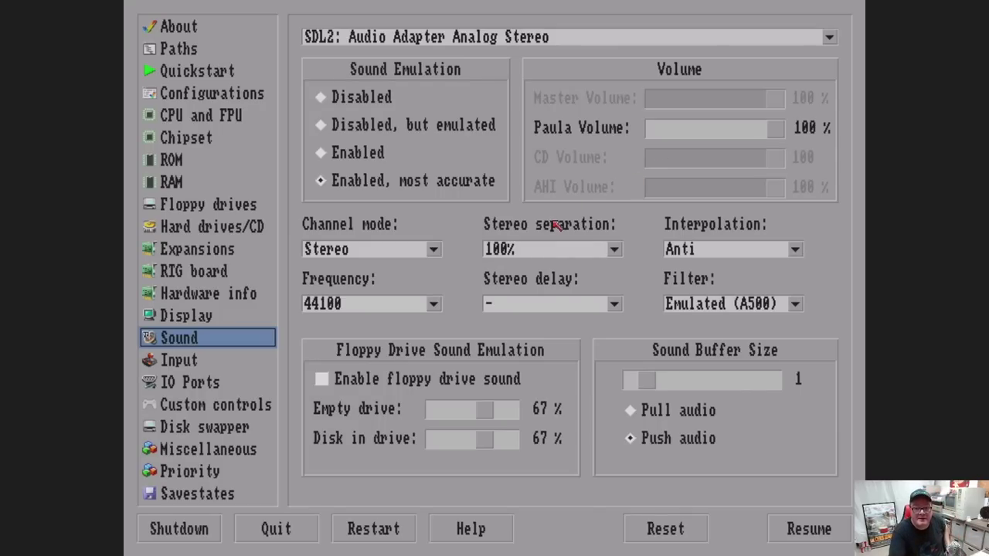
click(424, 37)
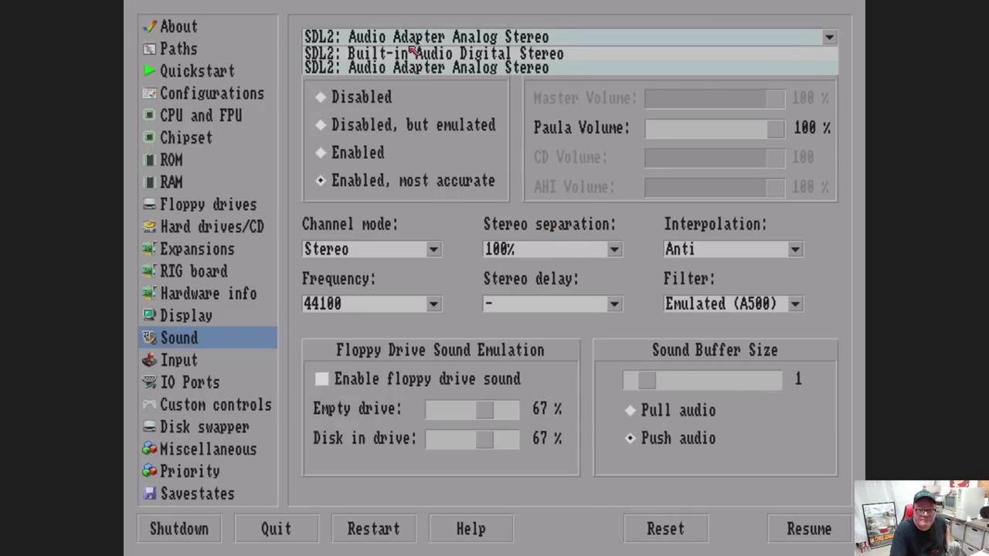
click(407, 54)
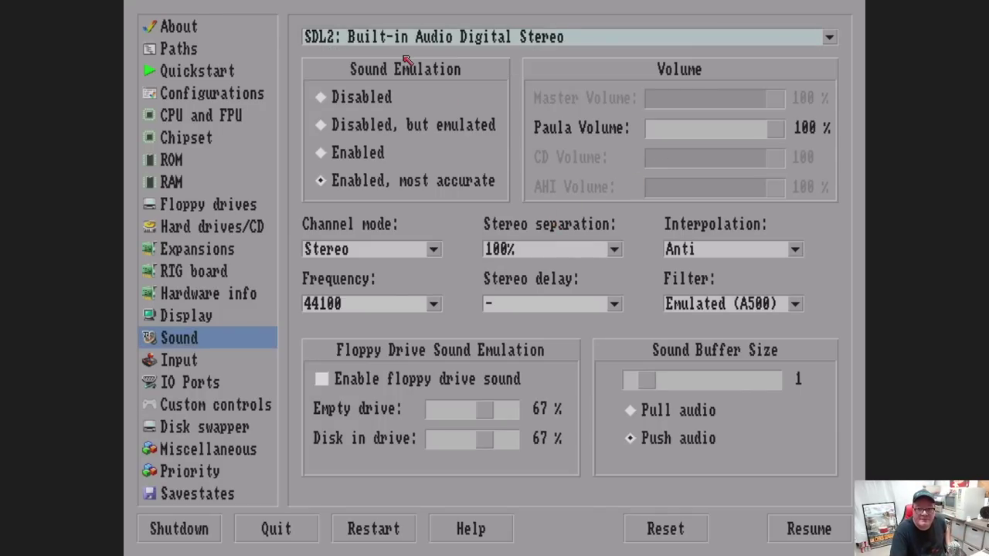
click(794, 527)
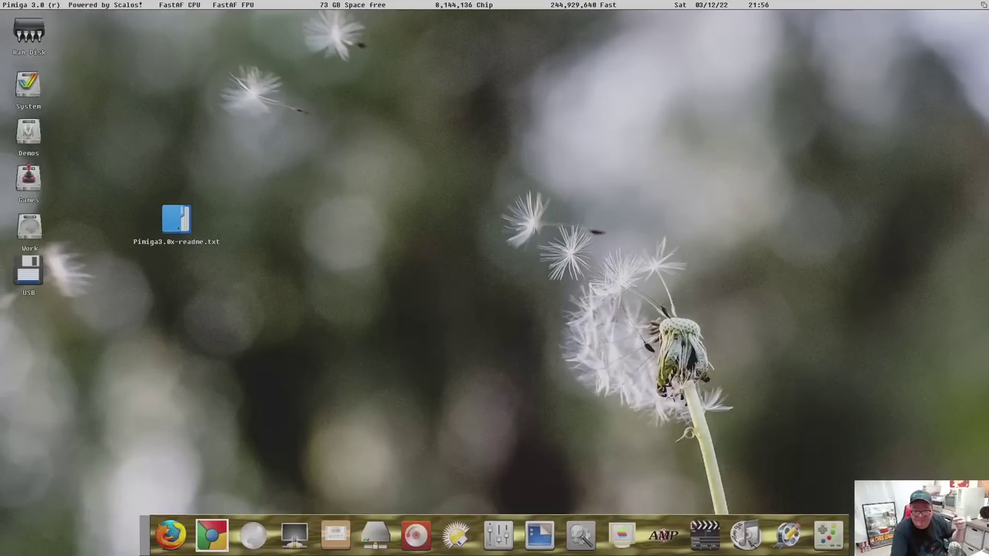
click(746, 535)
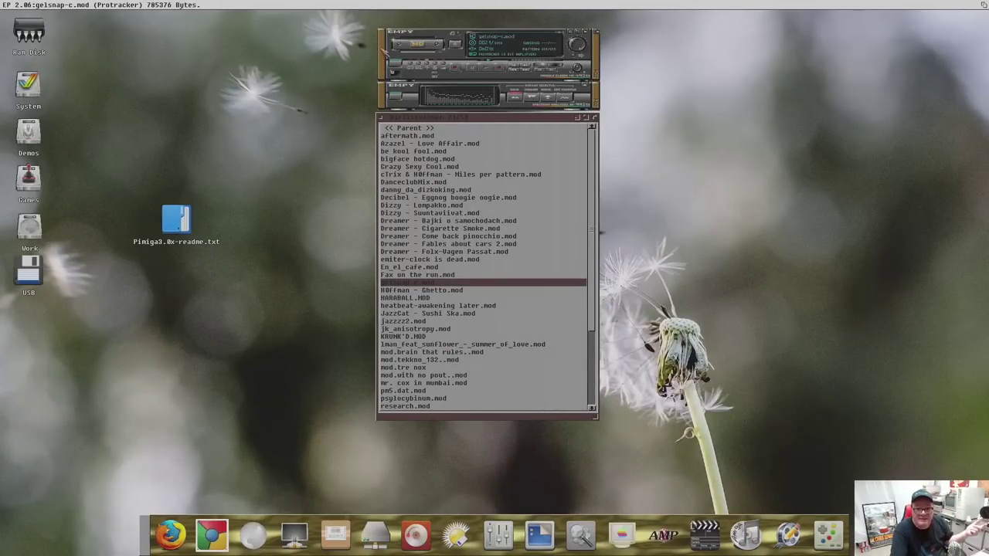
click(394, 62)
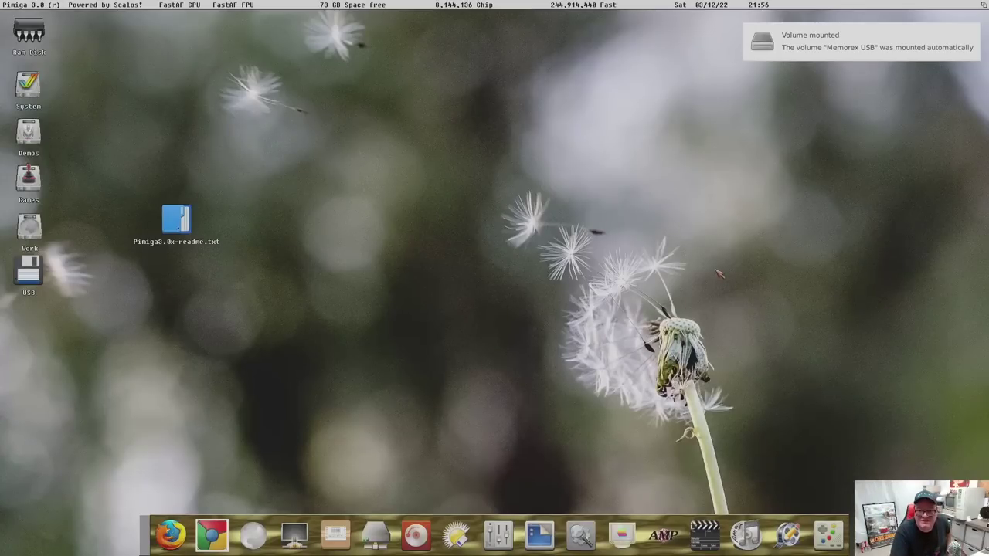
- Open the USB drive on the Amiga desktop, enlarge its window, and set it to show all files
double_click(28, 272)
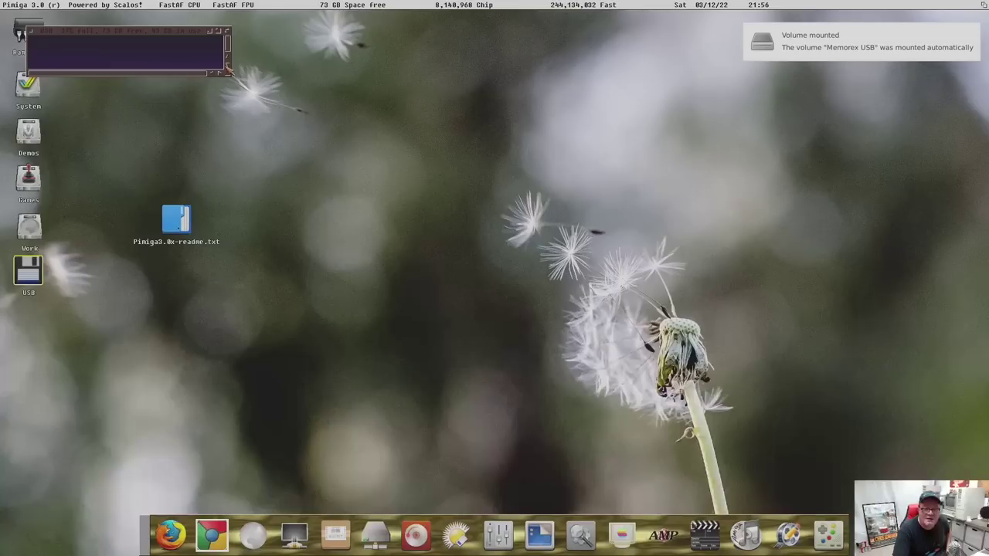
drag(228, 74, 510, 345)
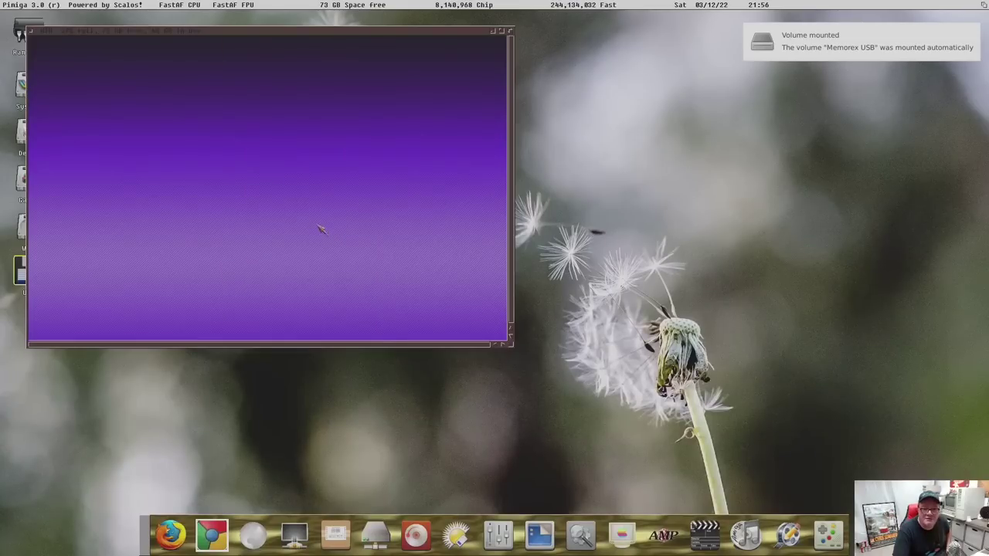
right_click(280, 175)
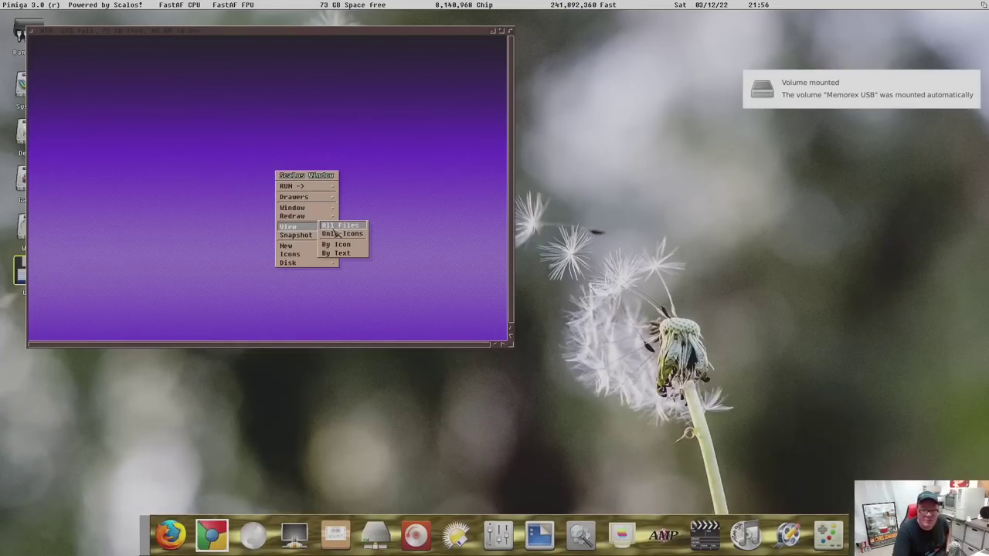
click(353, 229)
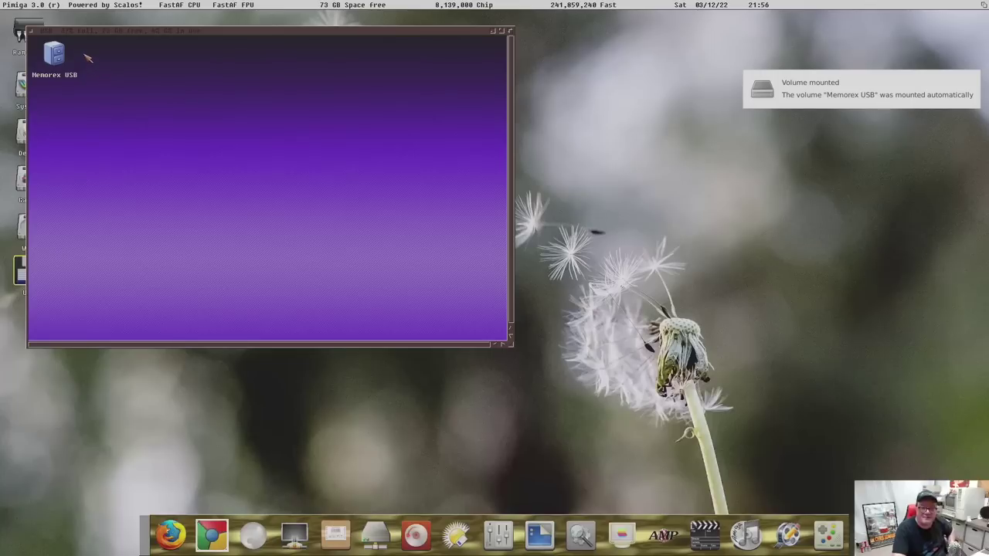
- Open the Memorex USB drawer, enlarge its window, and set it to show all files
double_click(55, 51)
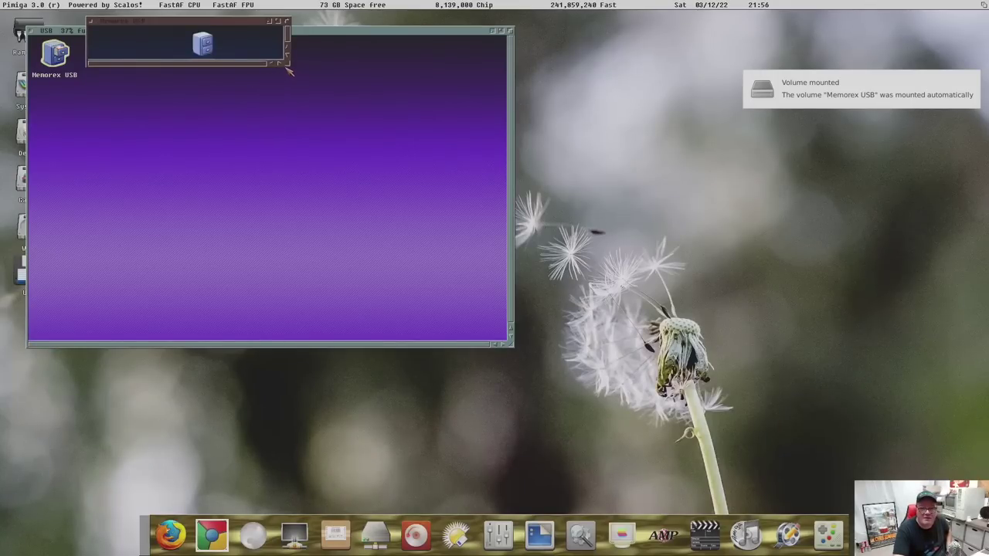
drag(286, 65, 761, 476)
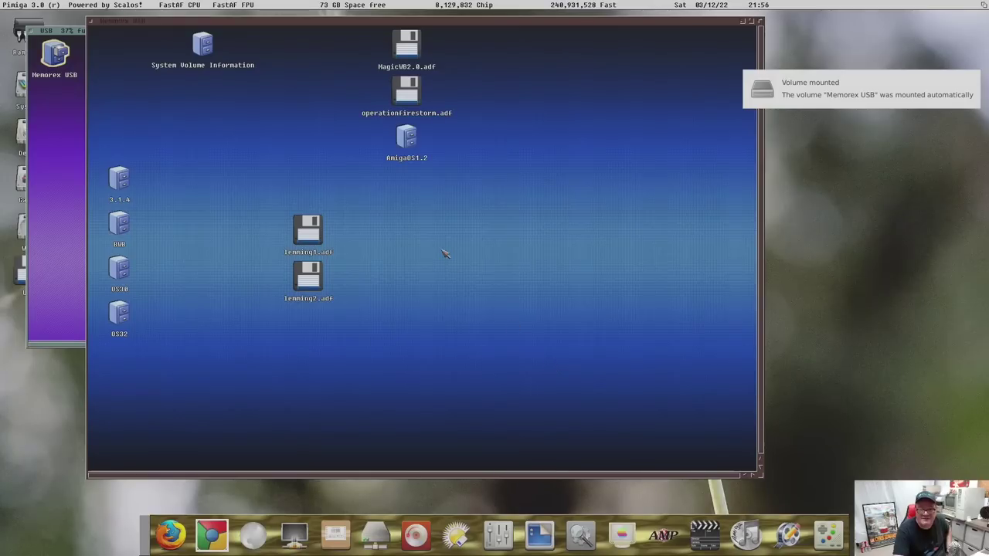
right_click(551, 242)
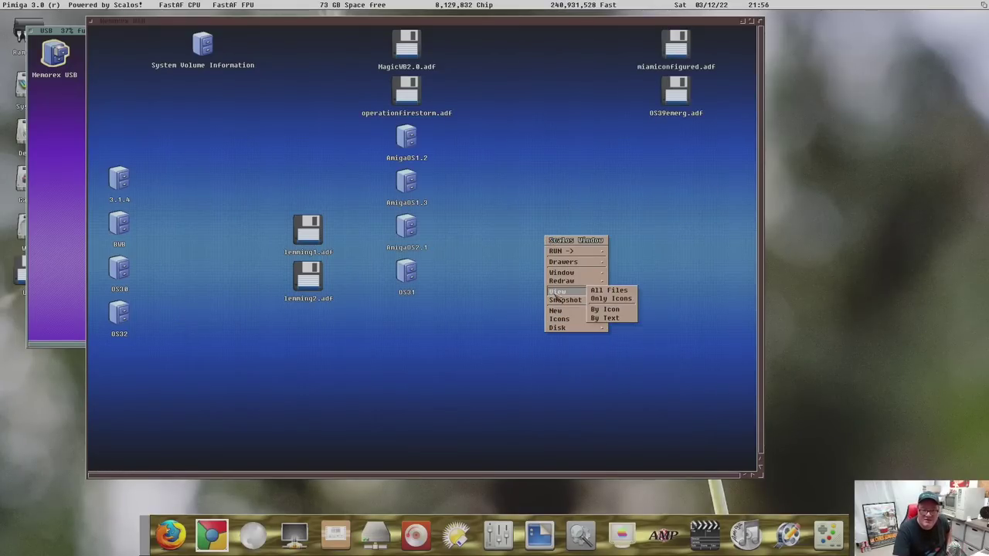
click(611, 291)
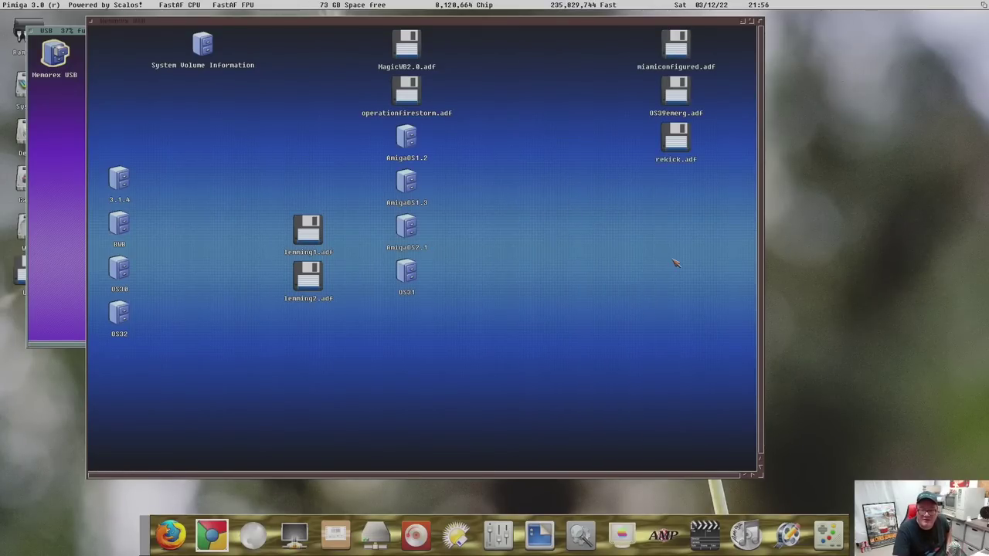
- Snapshot the window layout of the Memorex USB drawer and the USB drive, closing each window
right_click(595, 243)
mouse_move(625, 308)
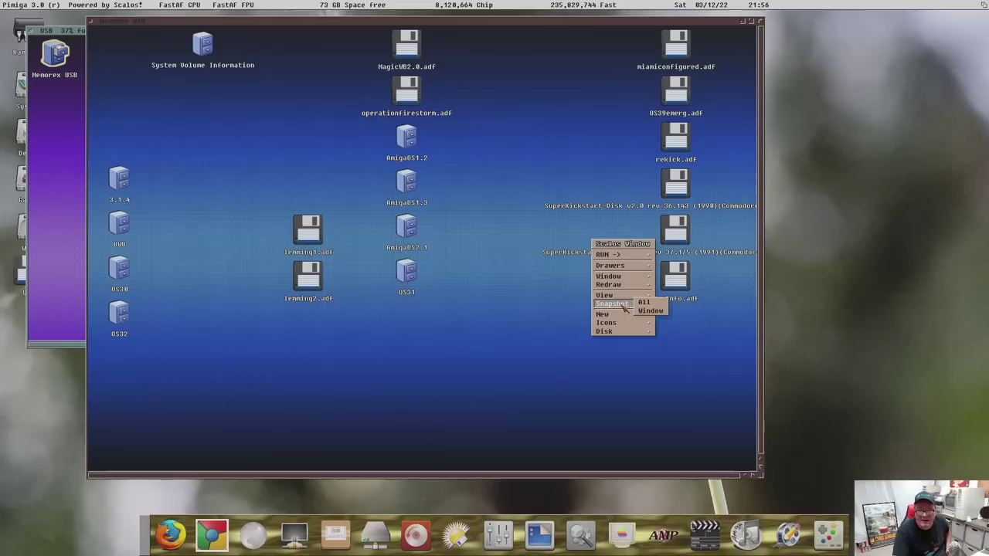
click(647, 311)
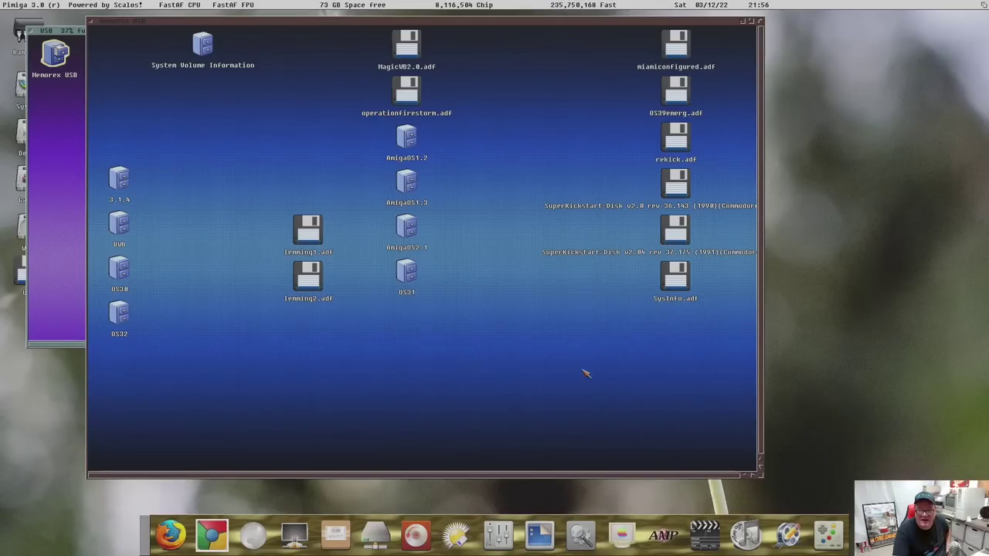
click(98, 25)
right_click(108, 155)
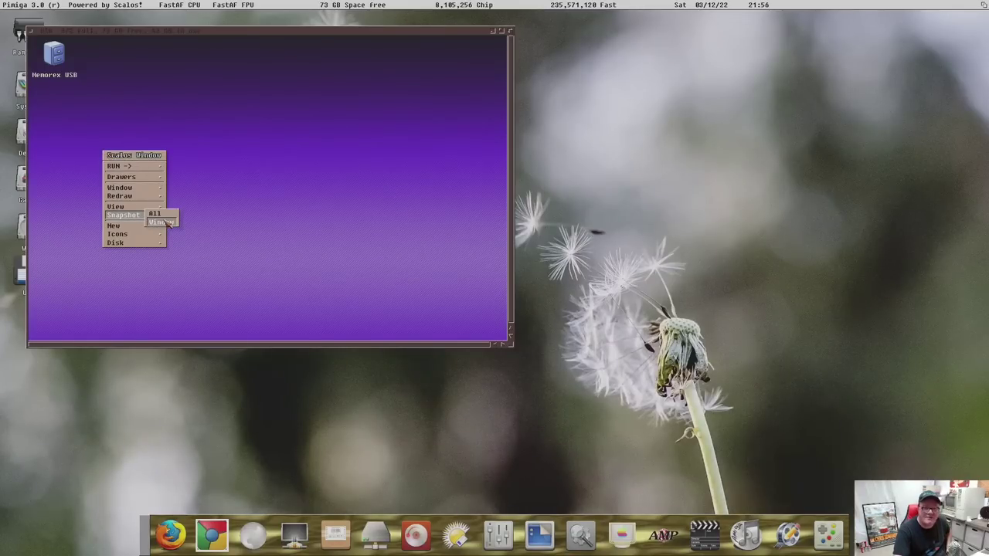
click(159, 222)
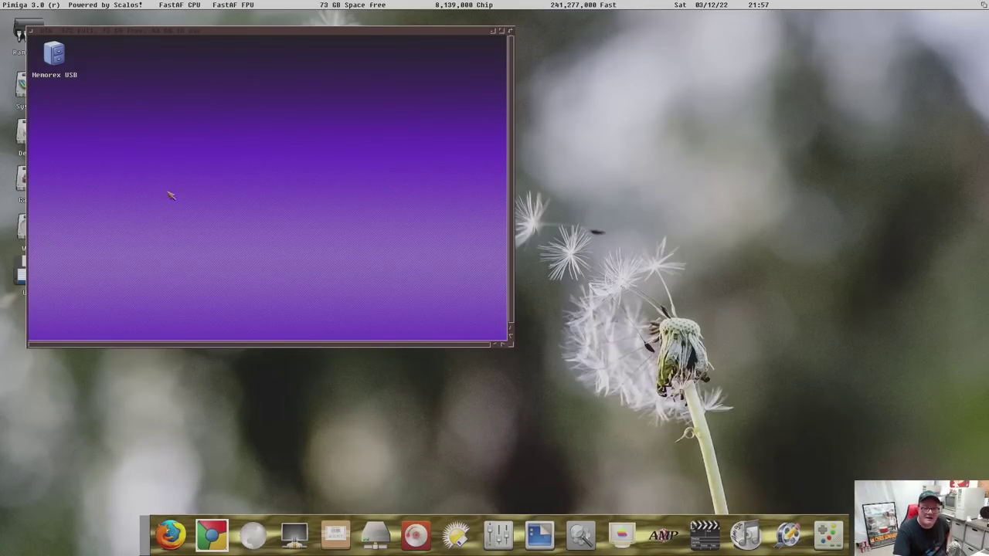
click(35, 33)
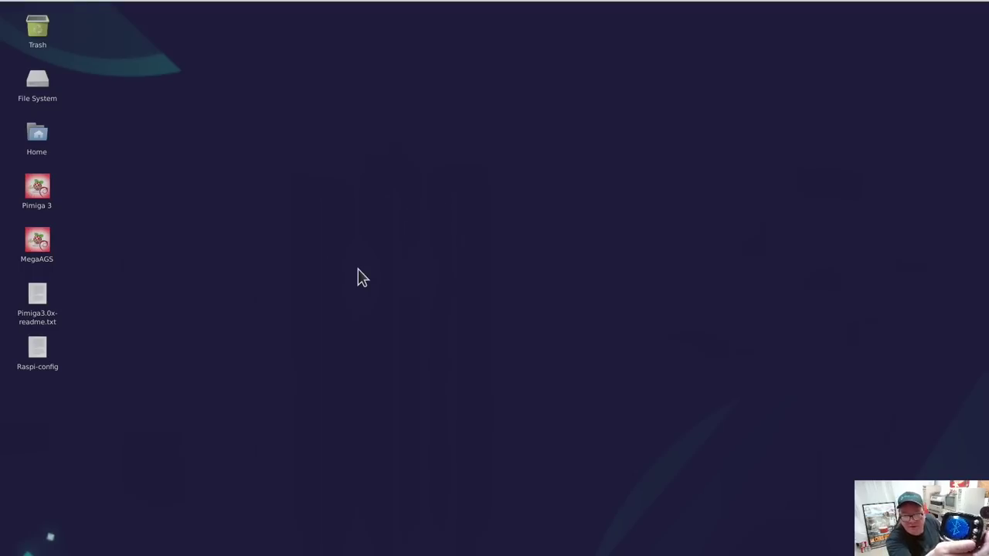
- Open the Bluetooth devices manager on the Linux desktop and search for nearby devices
mouse_move(422, 2)
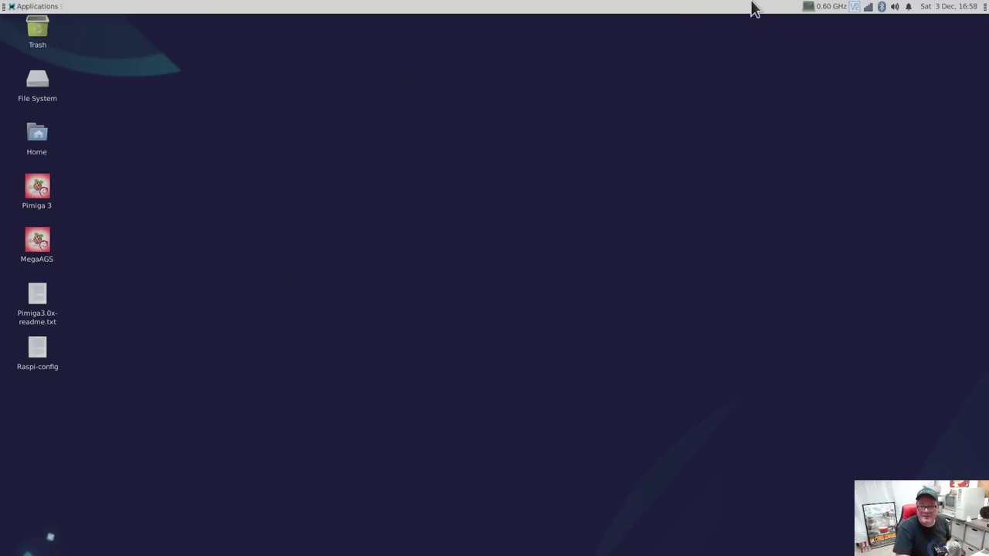
right_click(881, 7)
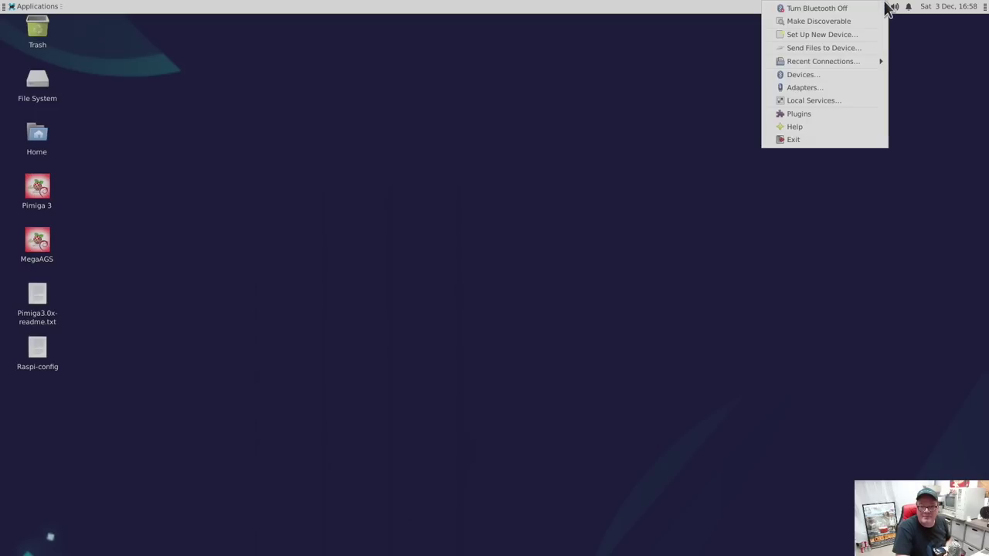
click(804, 75)
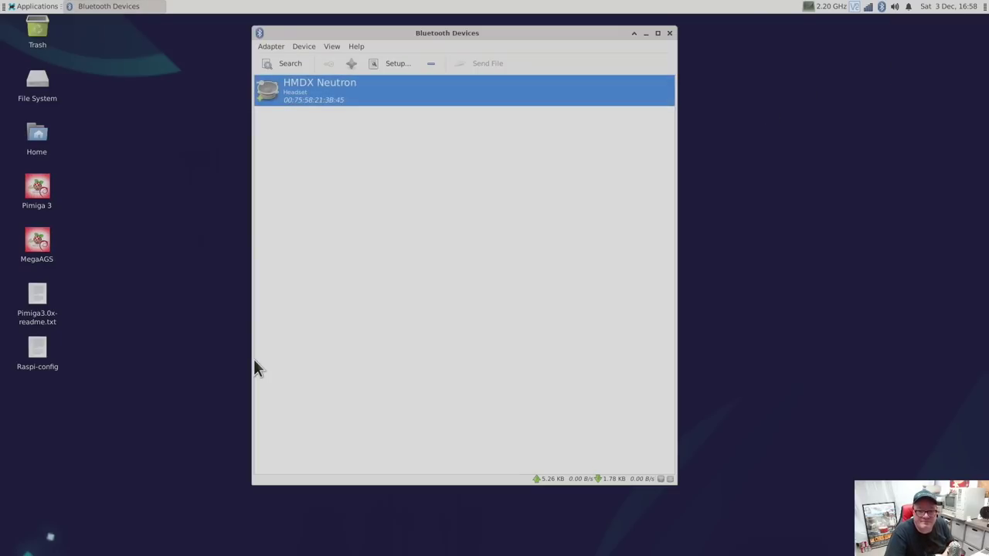
click(273, 63)
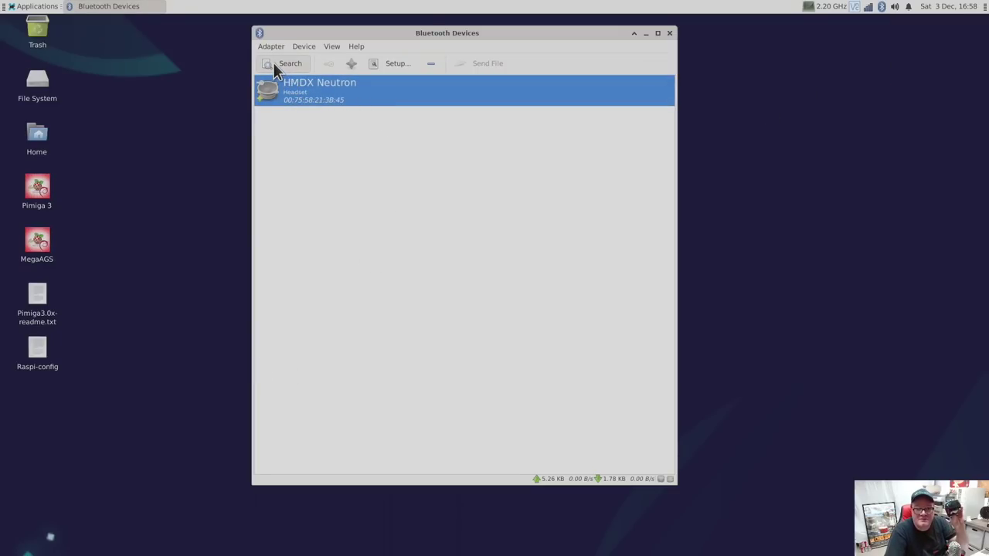
click(338, 127)
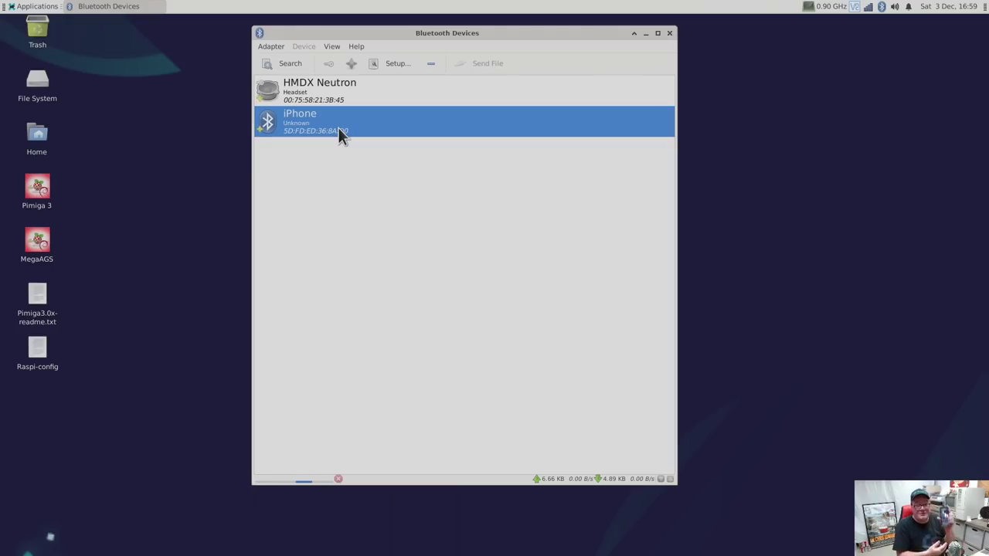
click(283, 65)
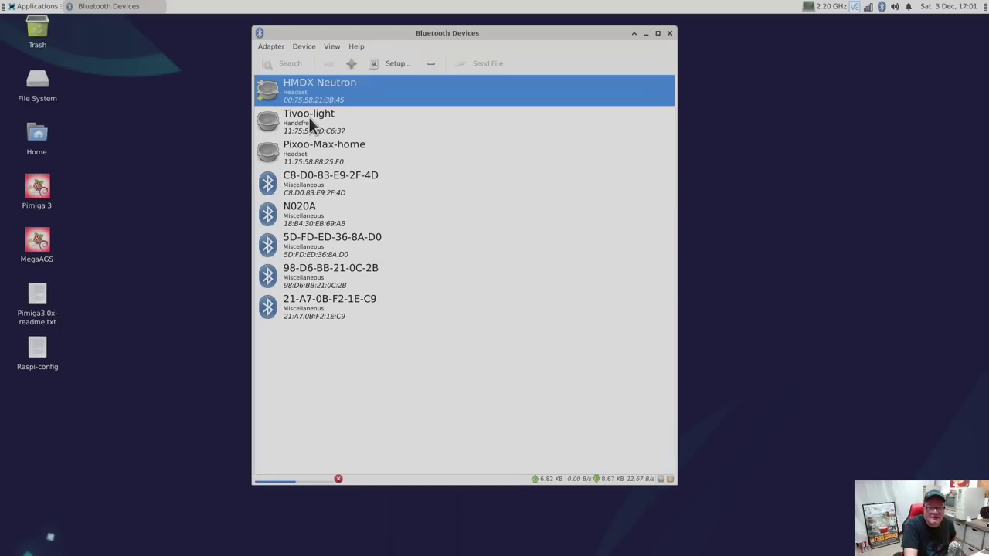
- Pair the Tivoo-light Bluetooth speaker and authorise its Advanced Audio and Remote Control services
right_click(315, 120)
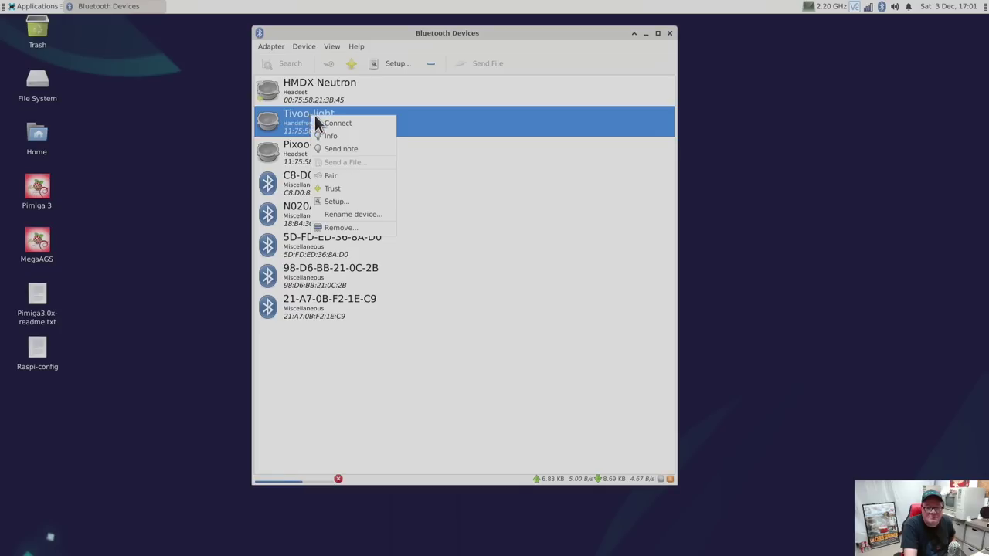
click(341, 172)
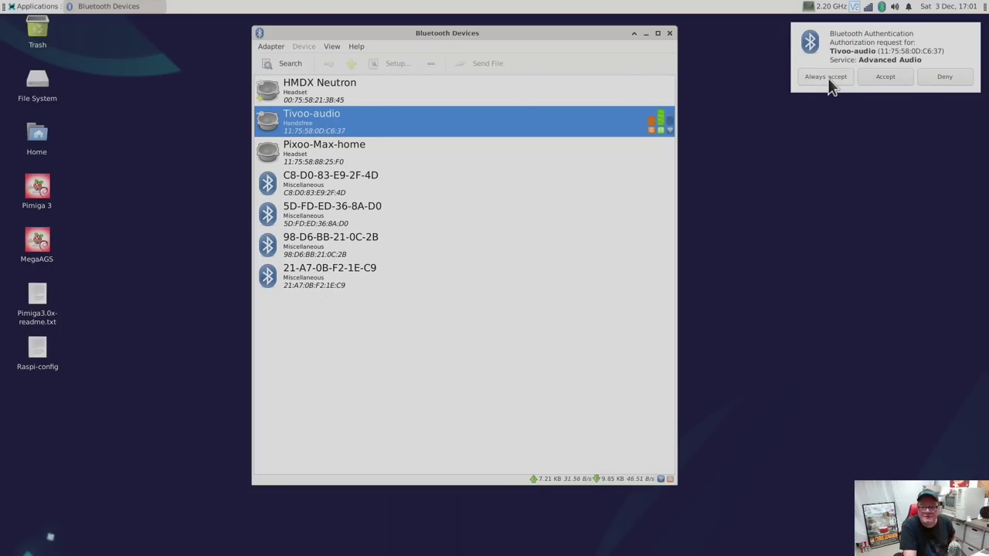
click(887, 75)
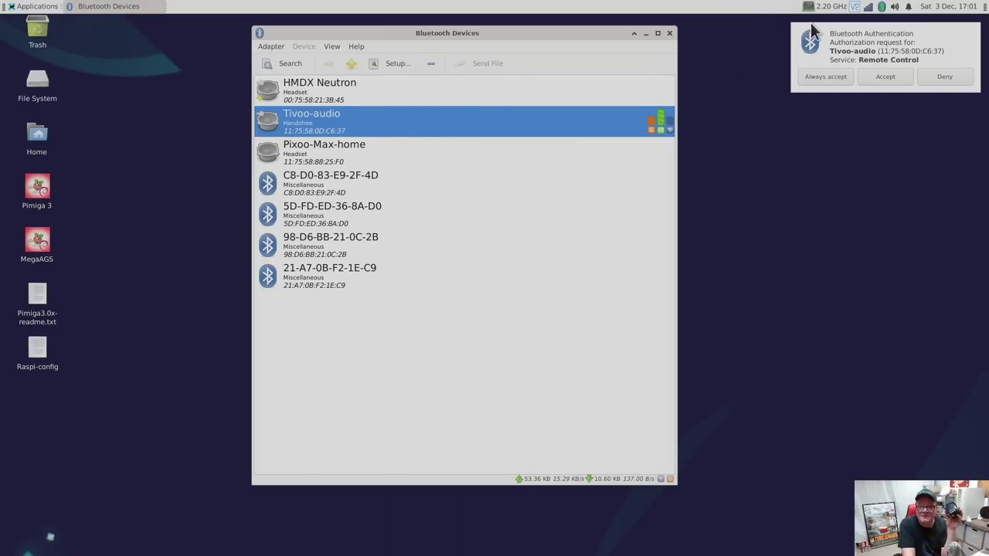
click(826, 76)
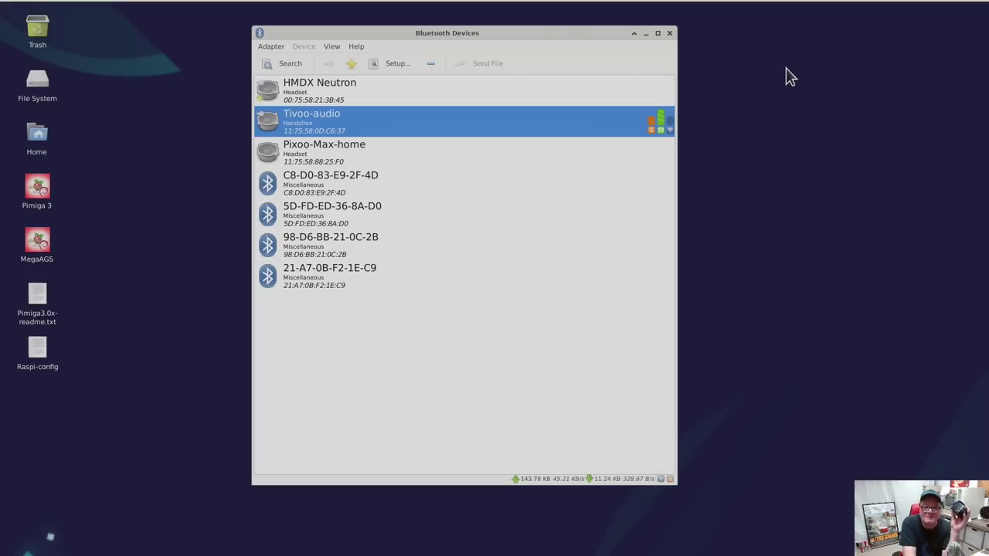
- Mark the paired Tivoo-audio speaker as trusted and close the Bluetooth devices manager
right_click(435, 118)
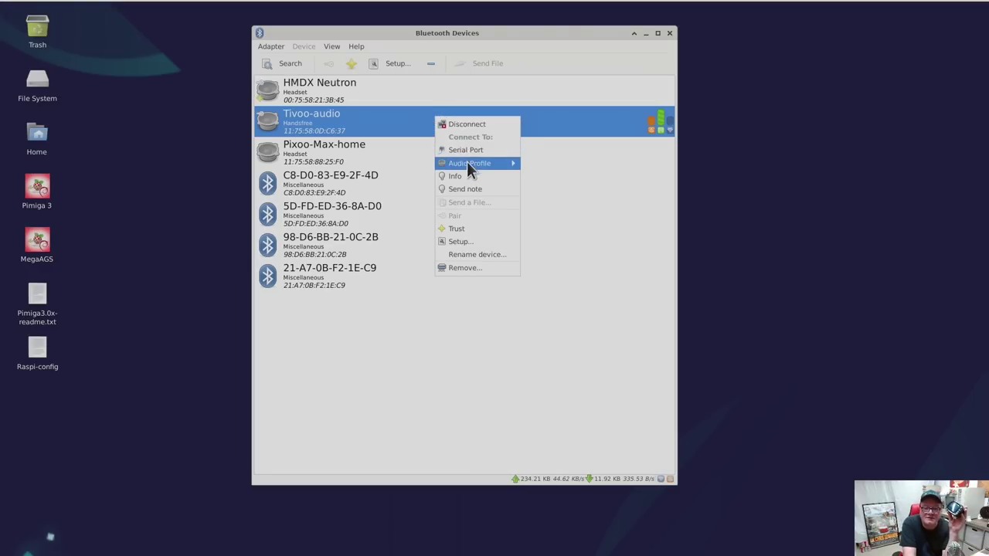
click(465, 226)
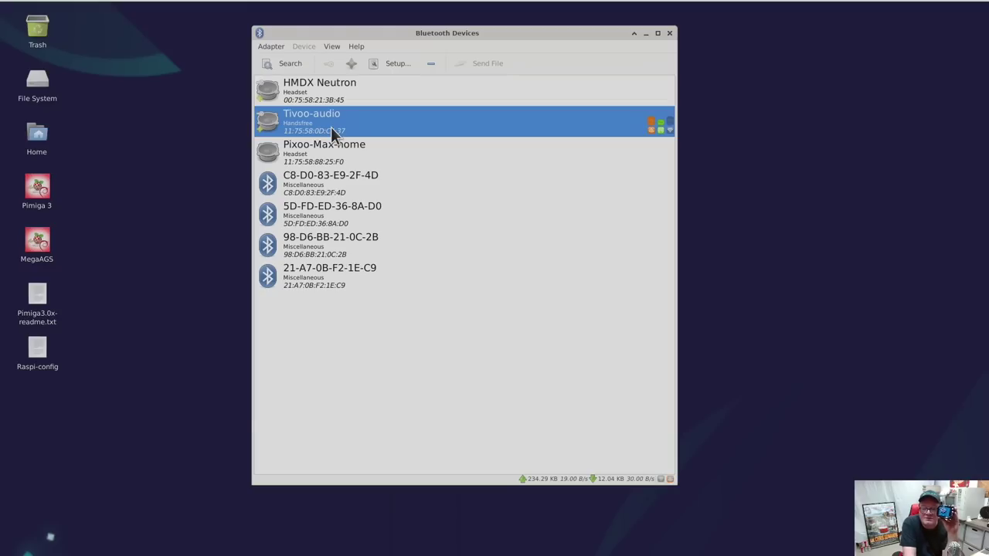
click(669, 33)
- Switch the Linux desktop's audio output to Tivoo-audio
mouse_move(904, 8)
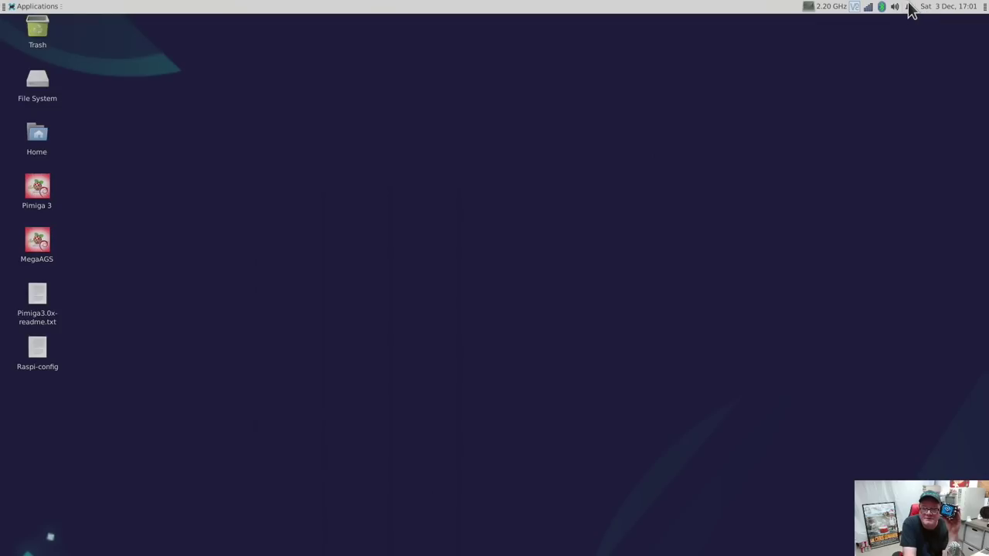
click(896, 7)
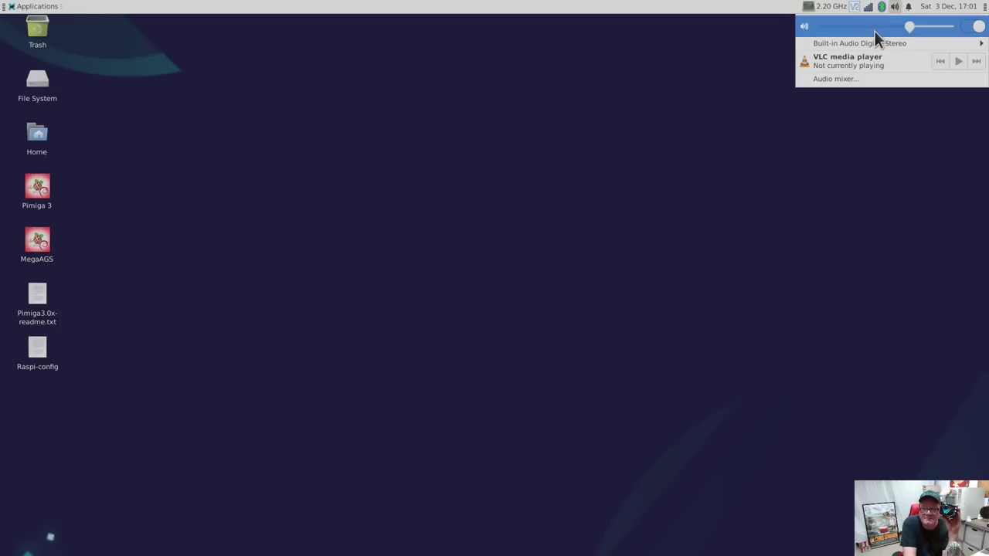
mouse_move(873, 45)
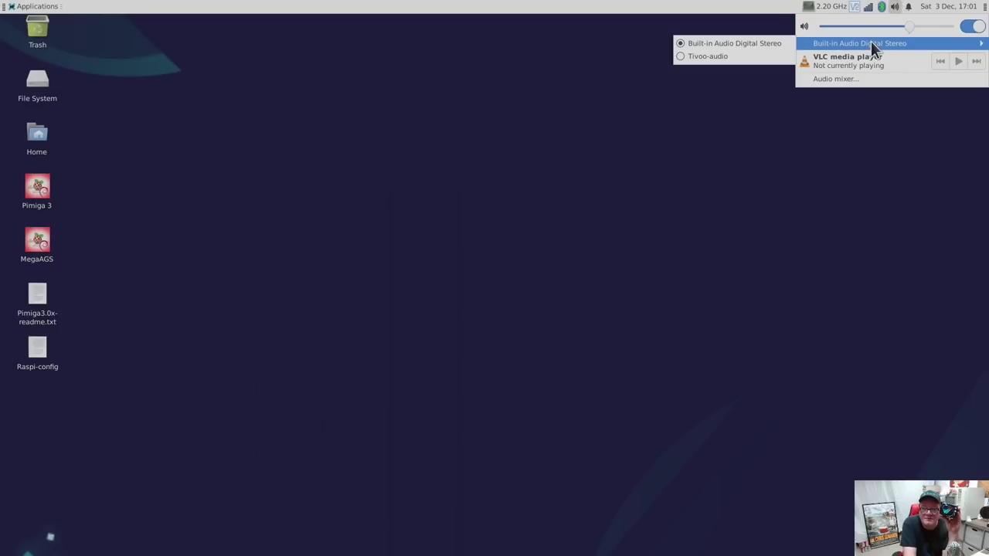
click(715, 60)
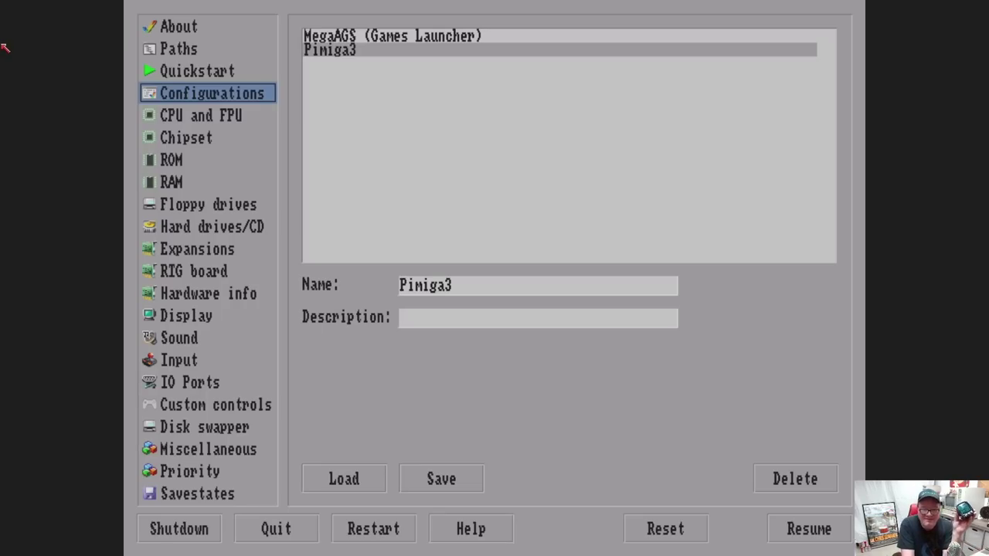
- Set the emulator's sound device to SDL2: Tivoo-audio and resume the emulation
click(164, 342)
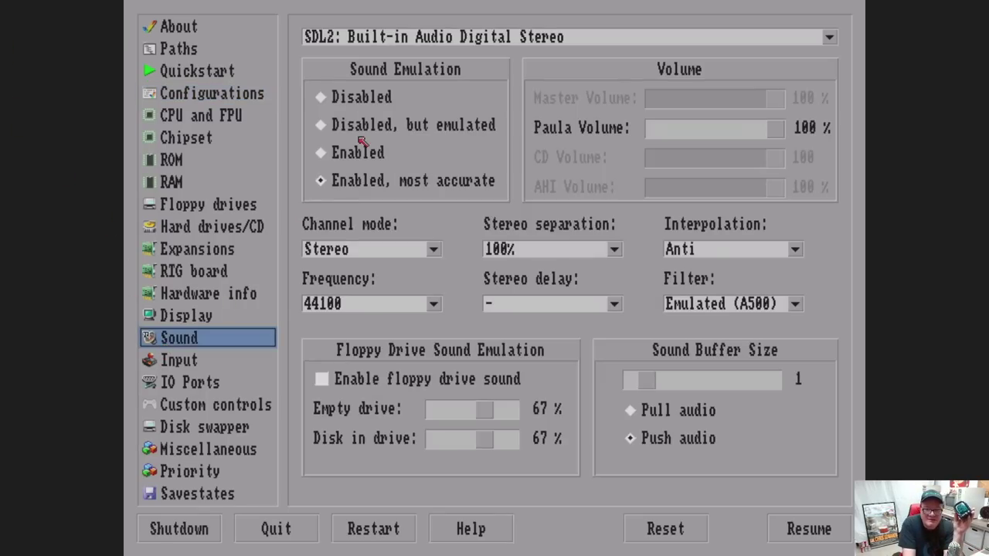
click(465, 37)
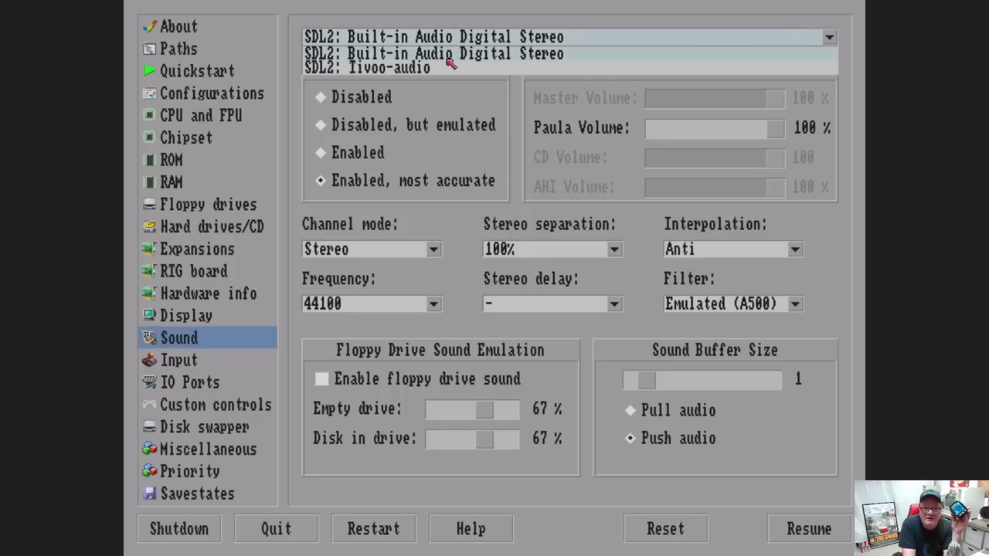
click(447, 69)
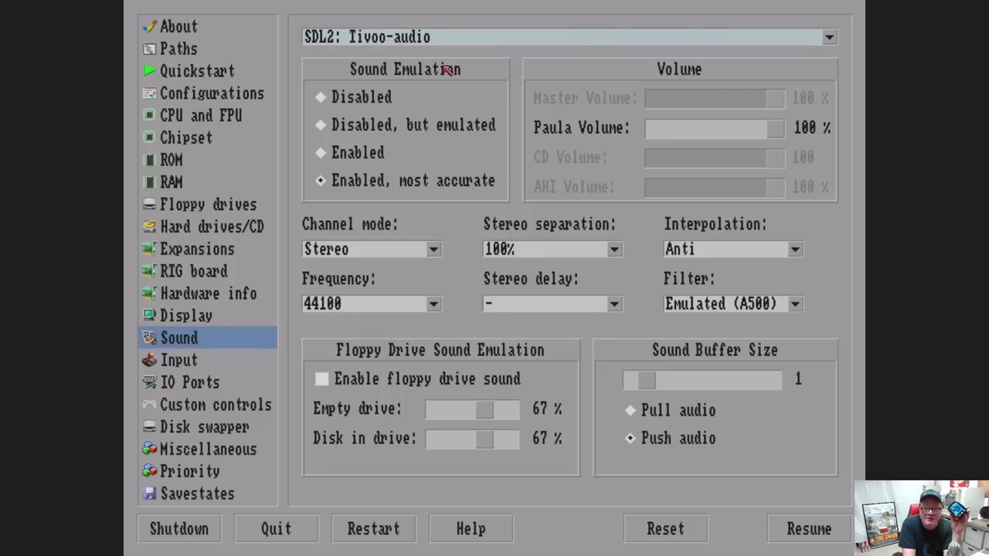
click(794, 531)
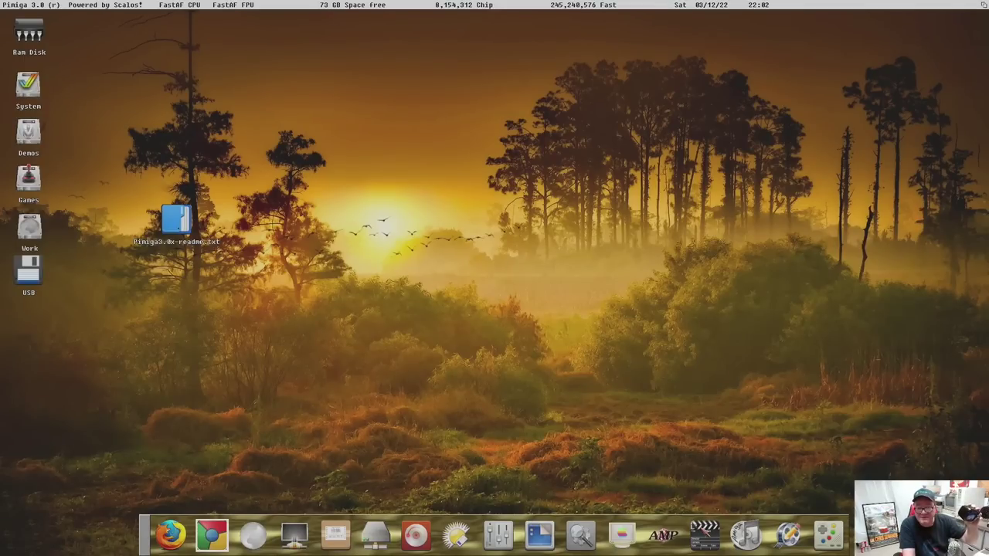
- Test the Bluetooth sound in the music player with H0ffman - Ghetto.mod, Dreamer - Folx-Vagen Passat.mod and En_el_cafe.mod, raising the volume
click(746, 535)
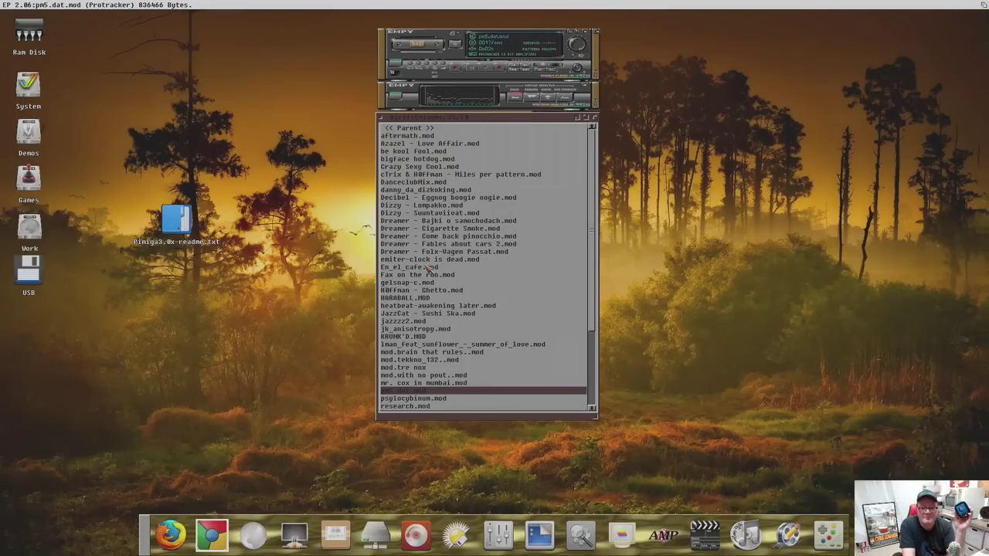
double_click(427, 291)
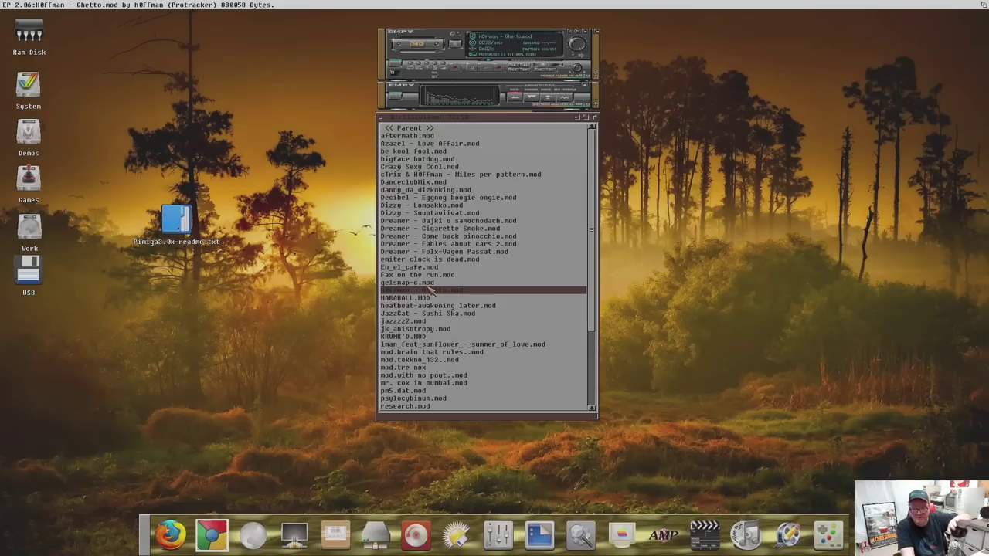
double_click(454, 252)
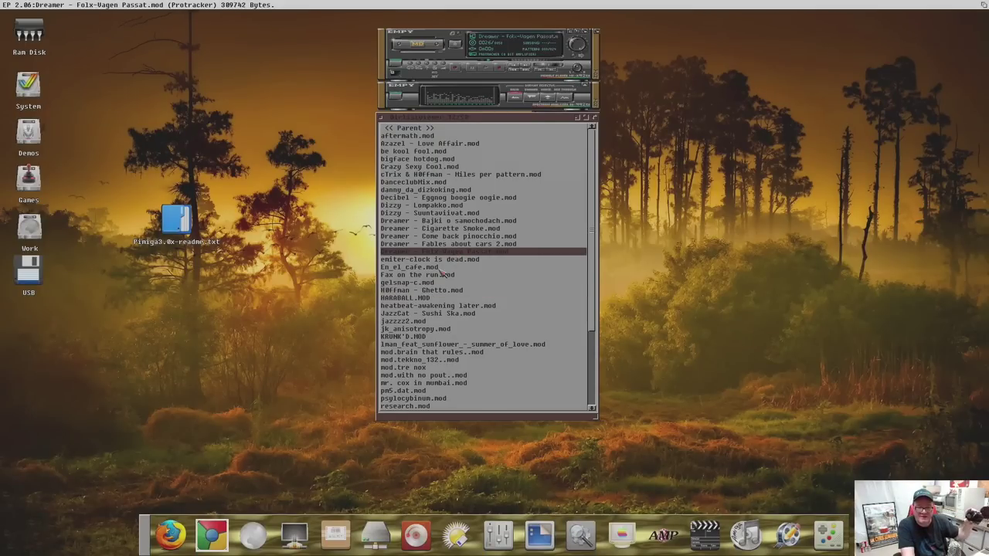
double_click(444, 268)
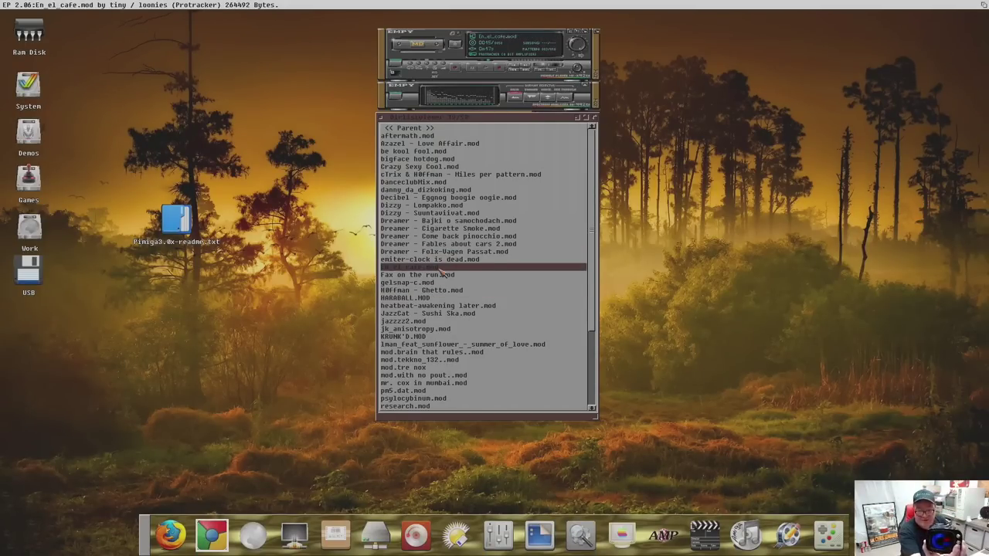
key(XF86AudioRaiseVolume)
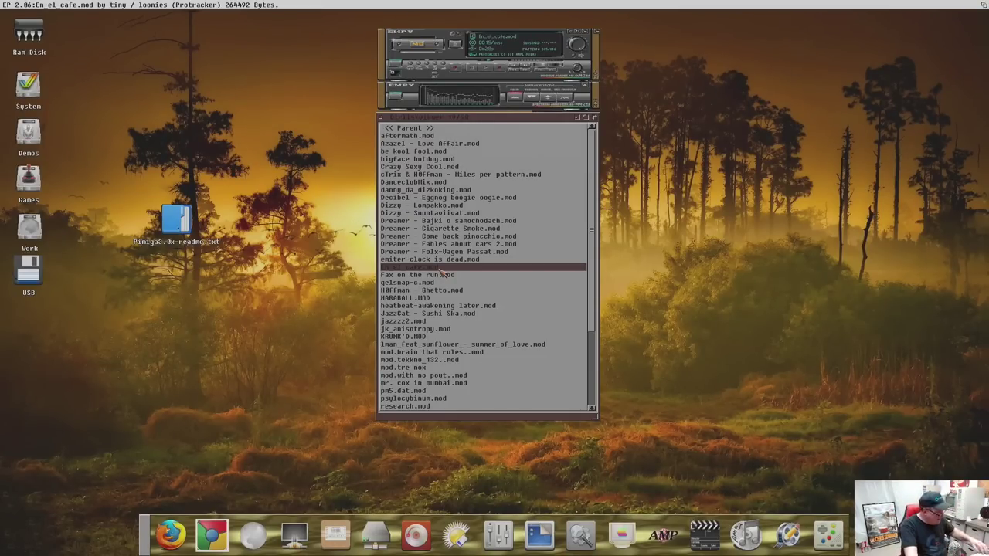
- Quit the emulator, relaunch Pimiga 3, and select SDL2: Tivoo-audio again as its sound device before resuming
key(F12)
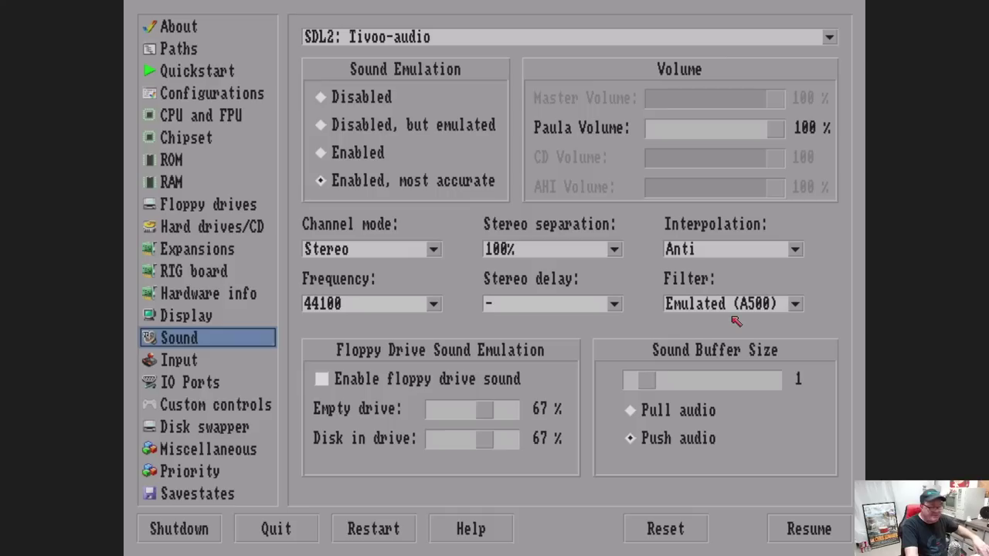
click(276, 529)
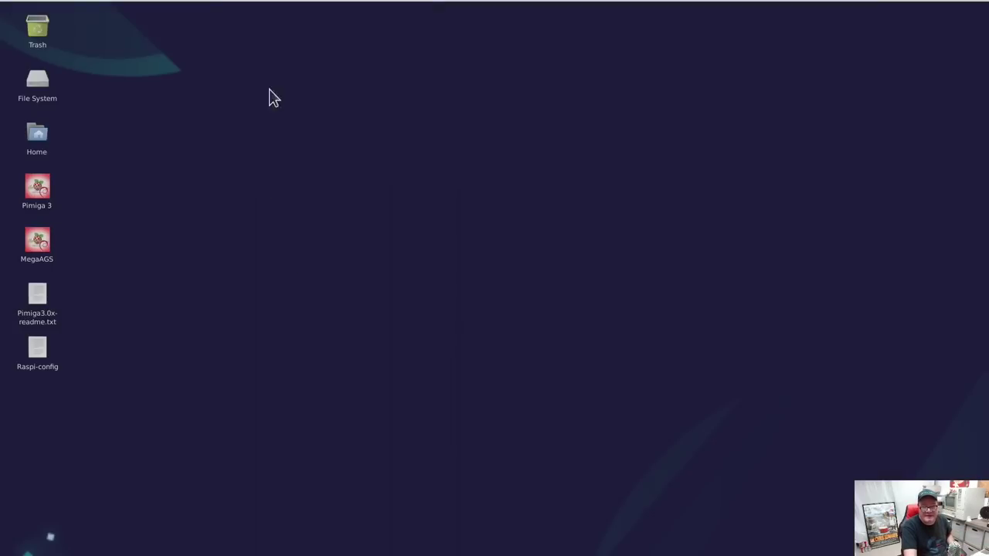
double_click(37, 193)
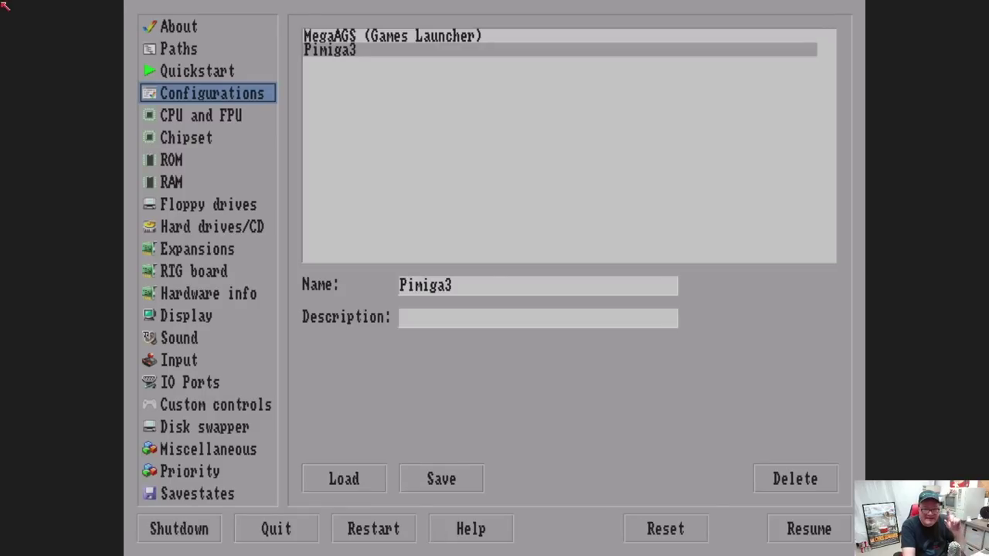
click(180, 345)
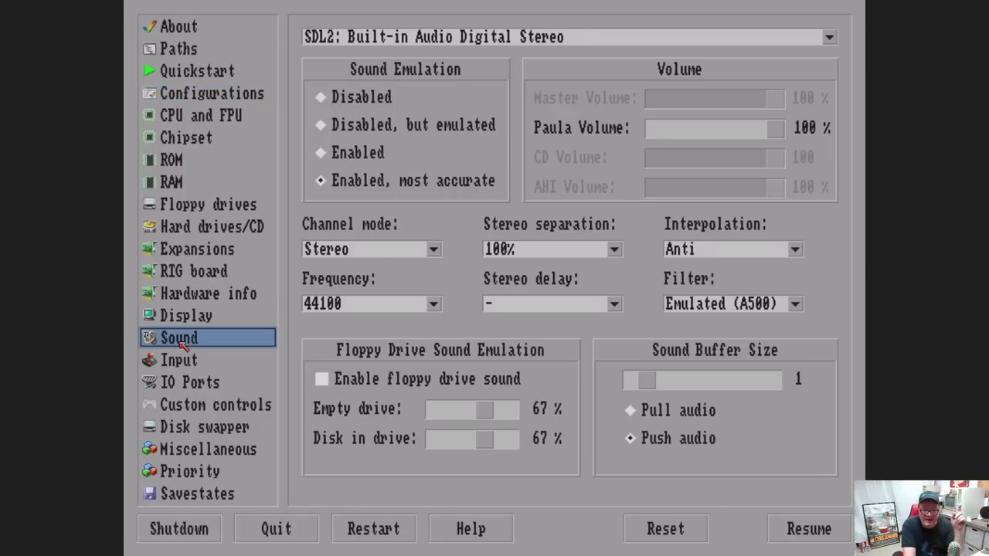
click(474, 37)
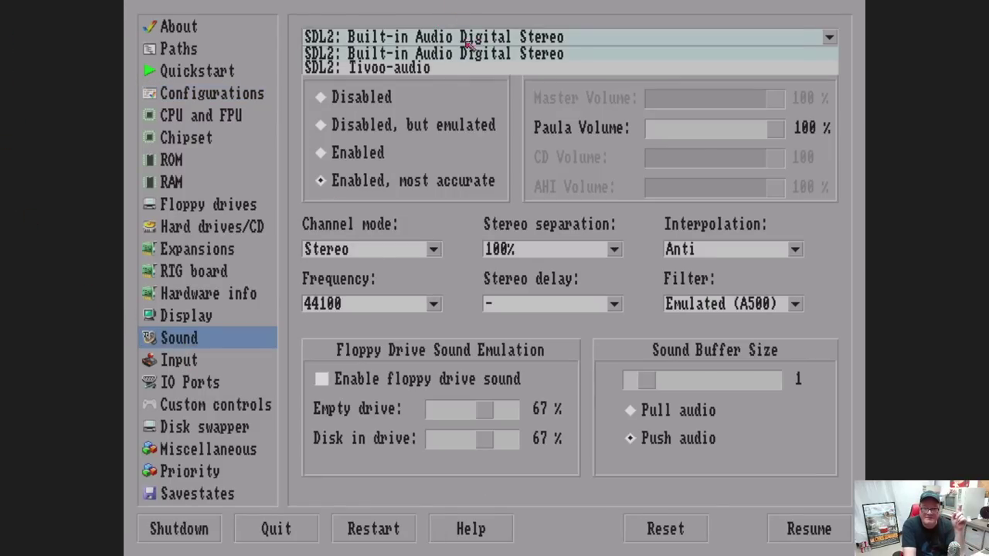
click(421, 68)
click(809, 529)
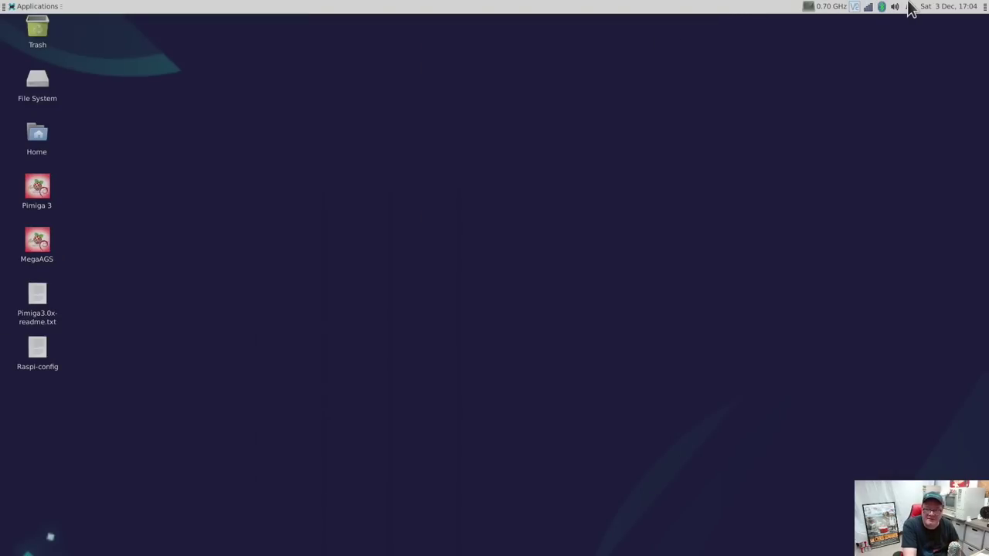
- Select Tivoo-audio again as the Linux desktop's sound output
click(894, 6)
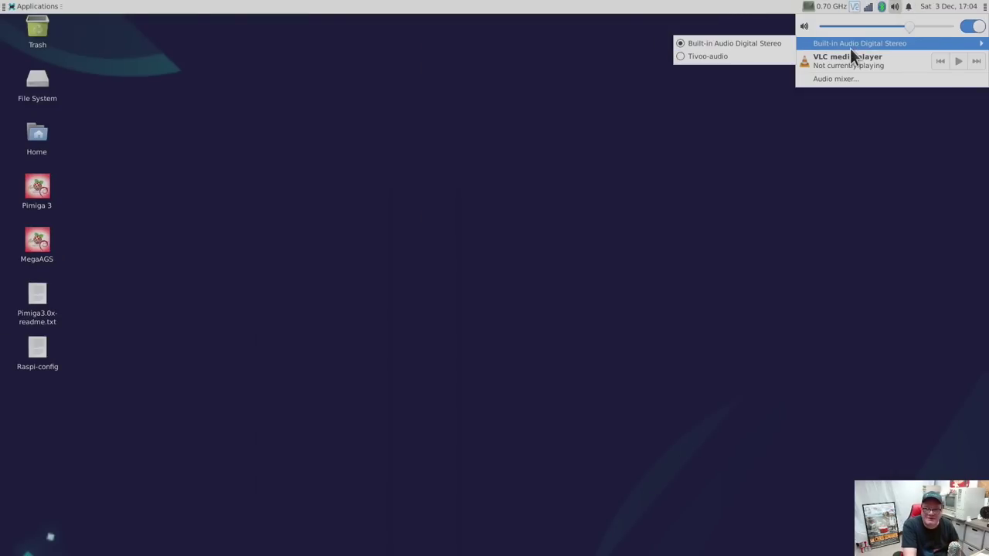
mouse_move(838, 43)
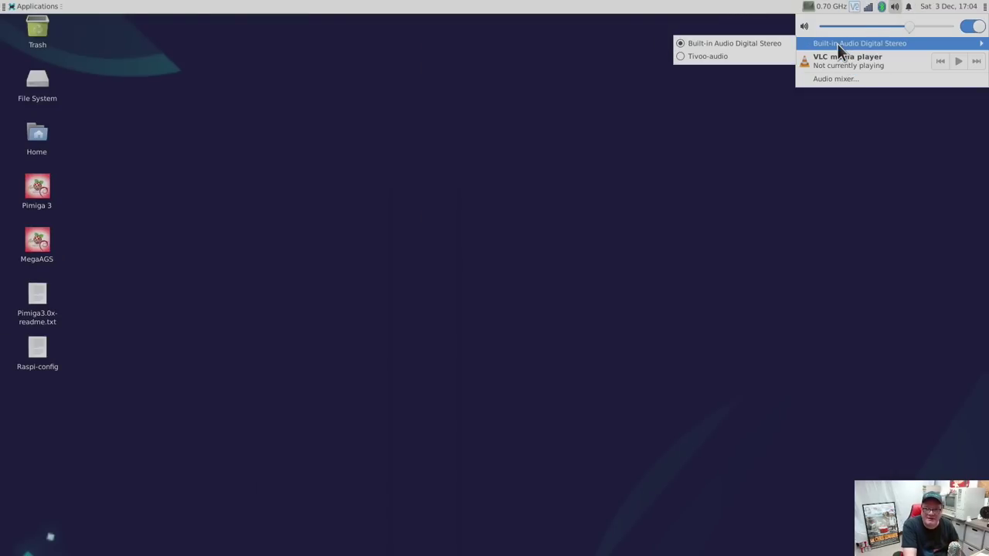
click(755, 58)
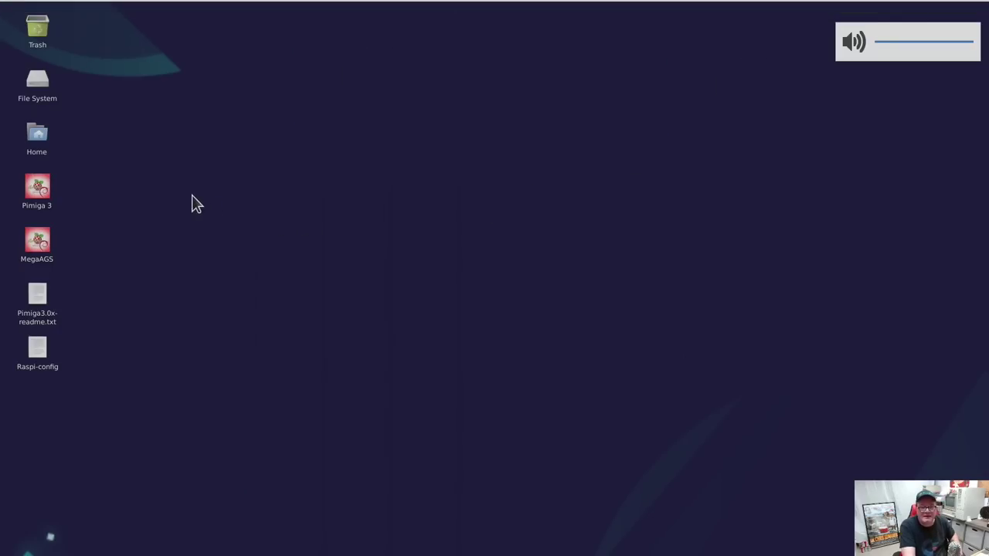
- Check the desktop sound by opening the CER bookmark's YouTube channel in the web browser, and close the browser
click(54, 6)
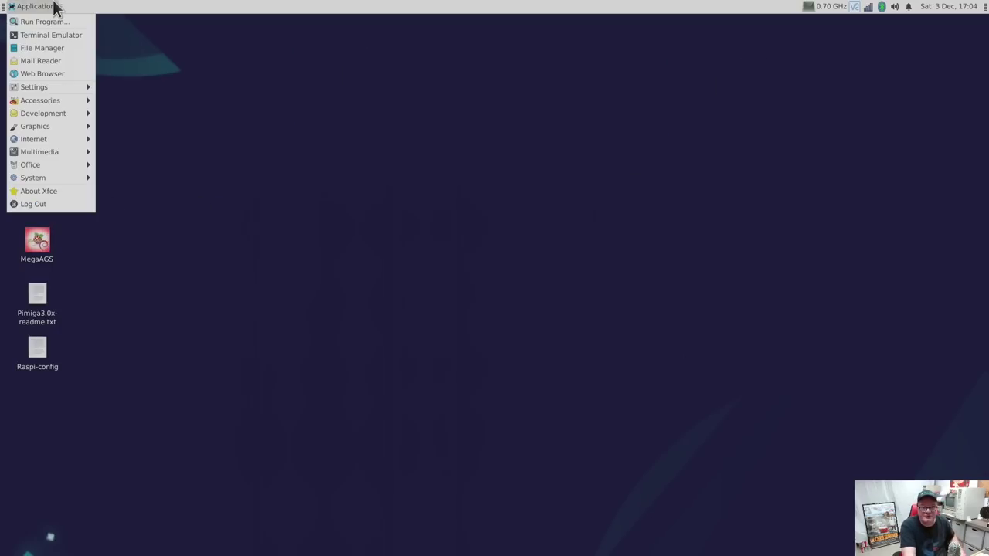
click(33, 73)
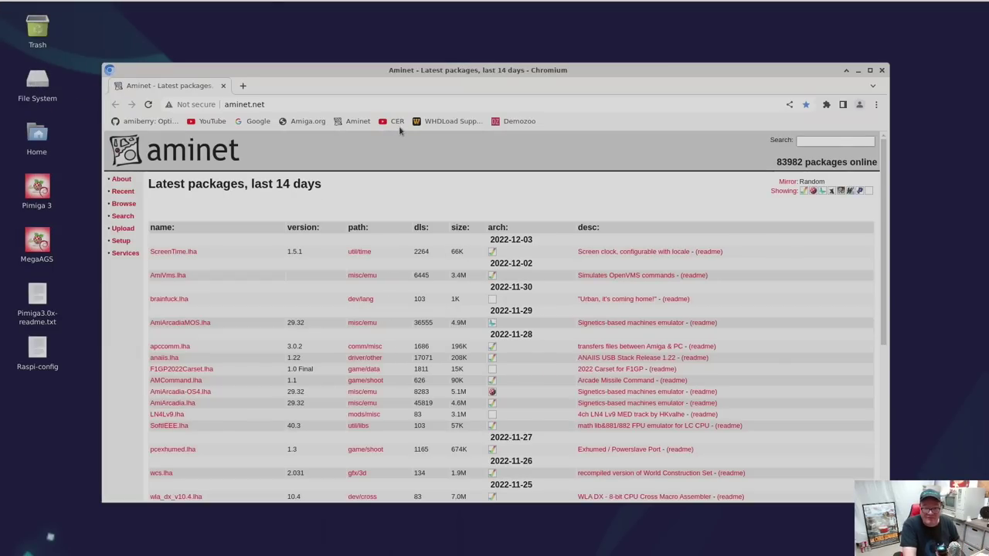
click(396, 122)
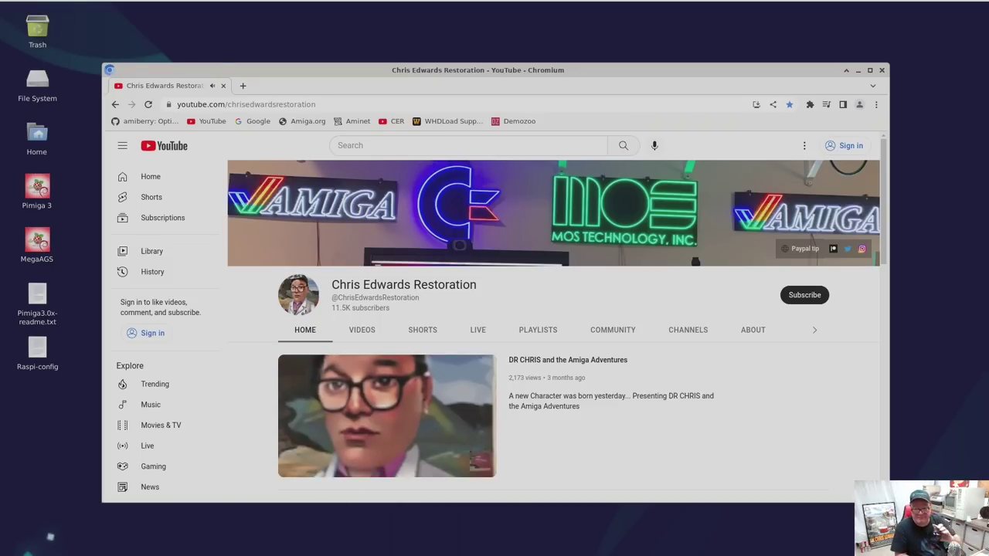
click(881, 70)
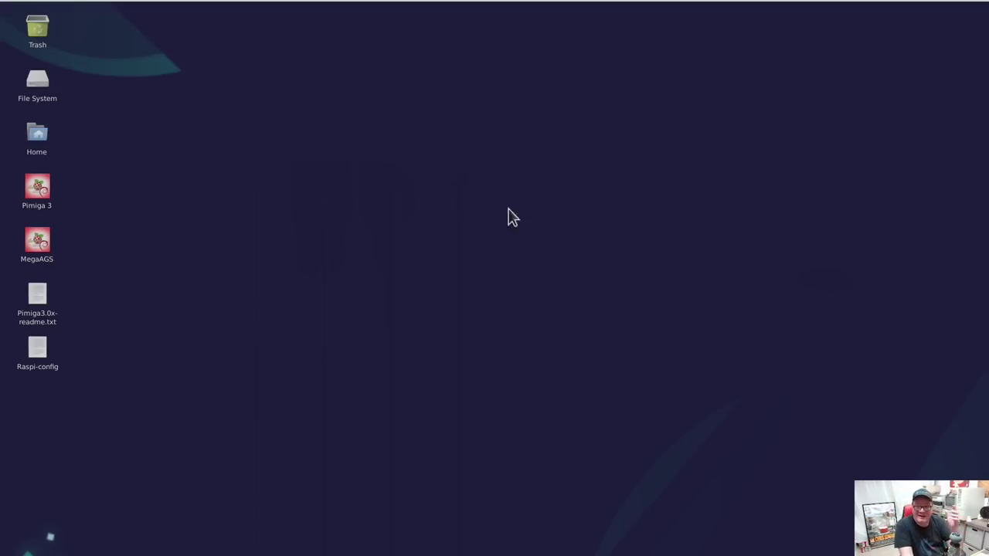
- Check the Linux desktop's current sound output device and dismiss the volume controls
mouse_move(671, 4)
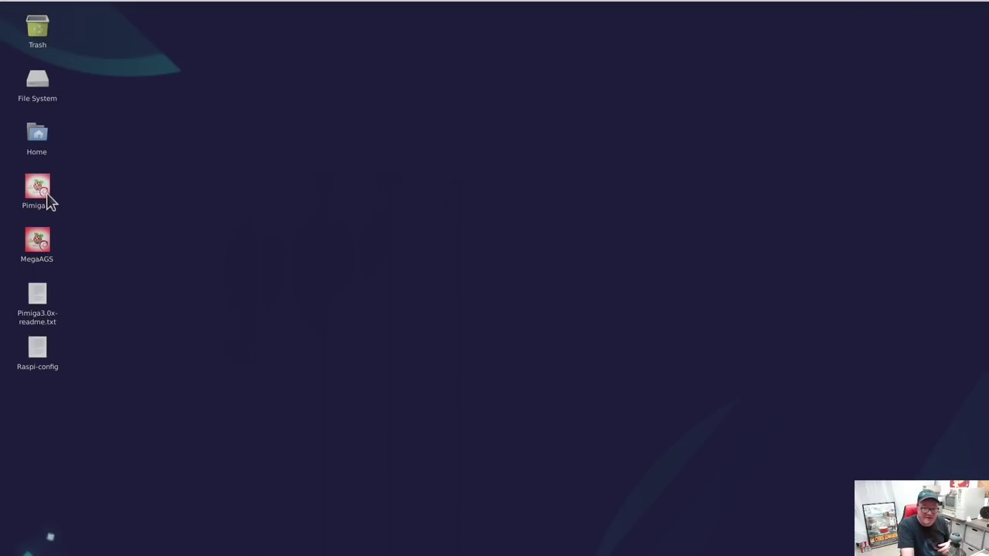
mouse_move(744, 4)
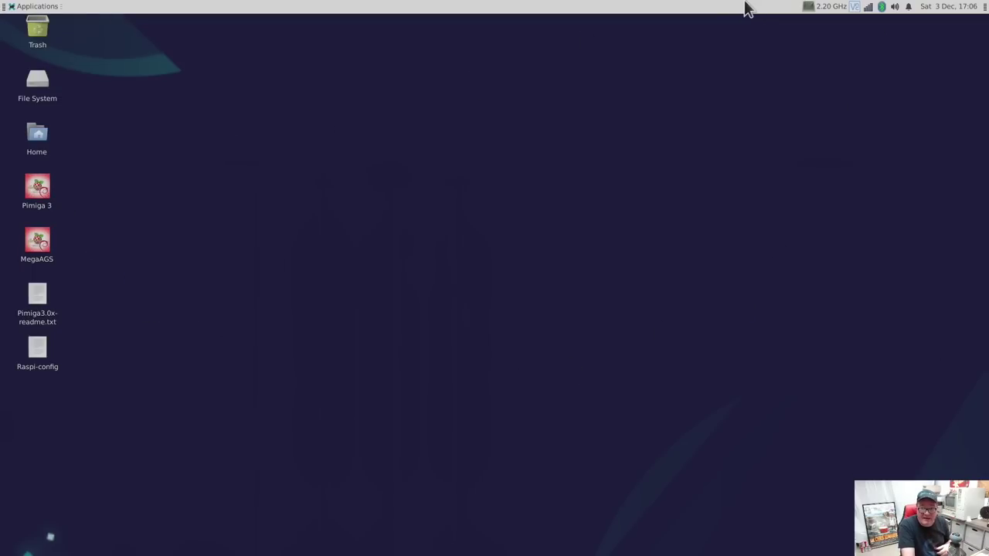
click(895, 6)
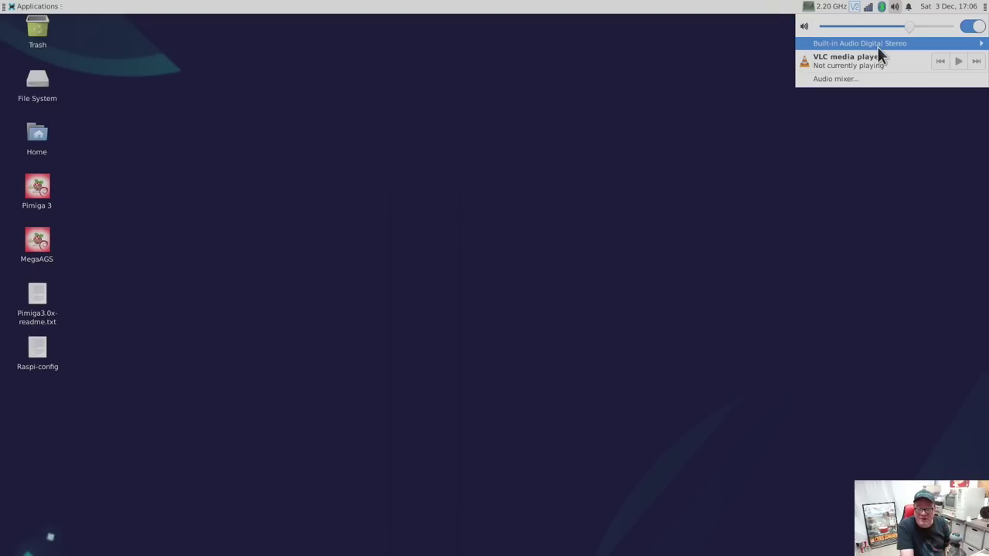
mouse_move(878, 46)
click(744, 60)
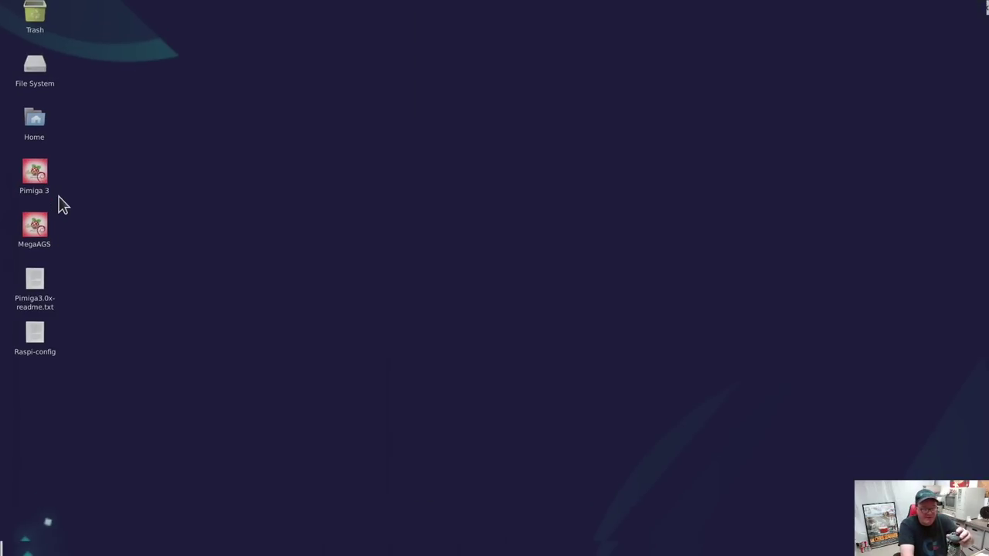
- Launch Pimiga 3, set the emulator's sound device to SDL2: HMDX Neutron and resume the emulation
double_click(62, 202)
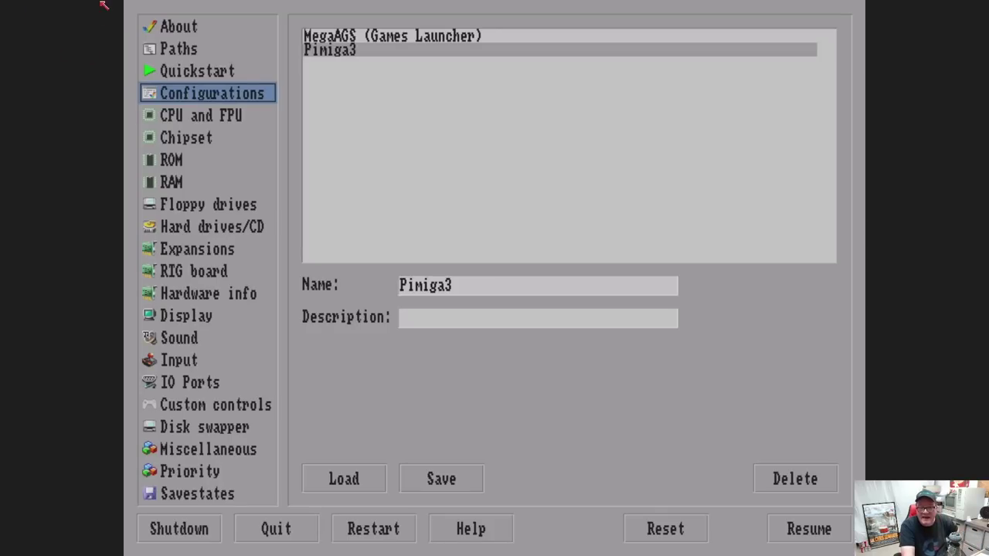
click(183, 337)
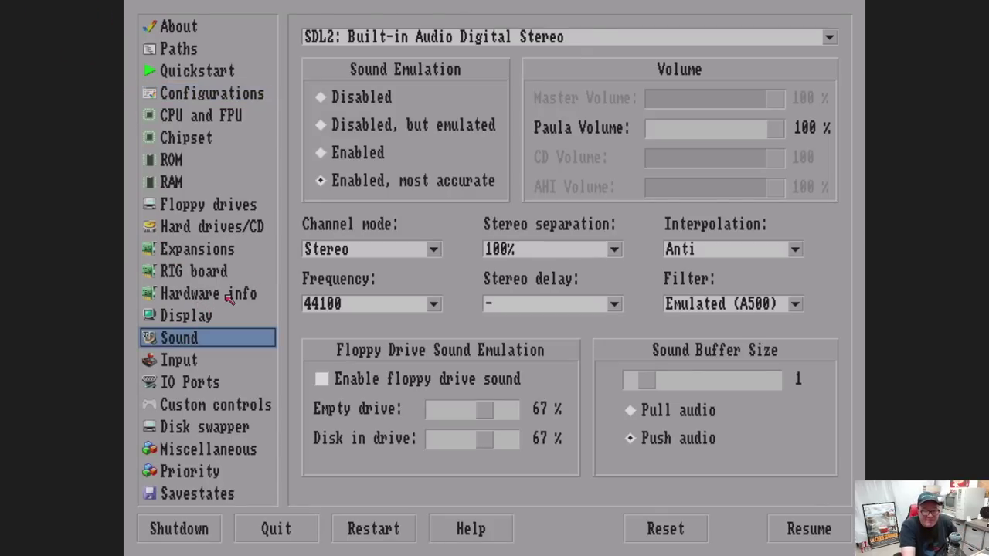
click(467, 42)
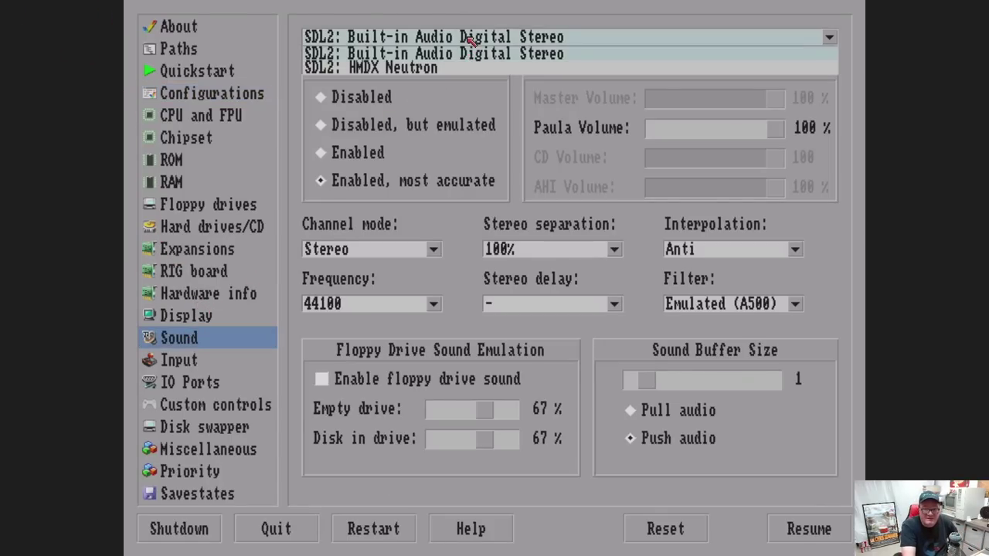
click(394, 68)
click(785, 533)
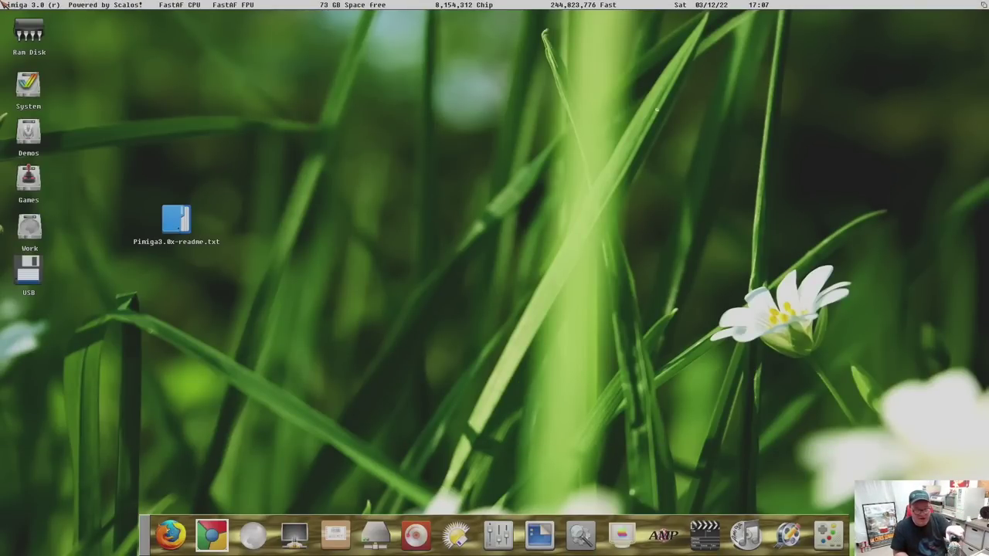
- Set the emulator's sound device to SDL2: Built-in Audio Digital Stereo and resume the emulation
key(F12)
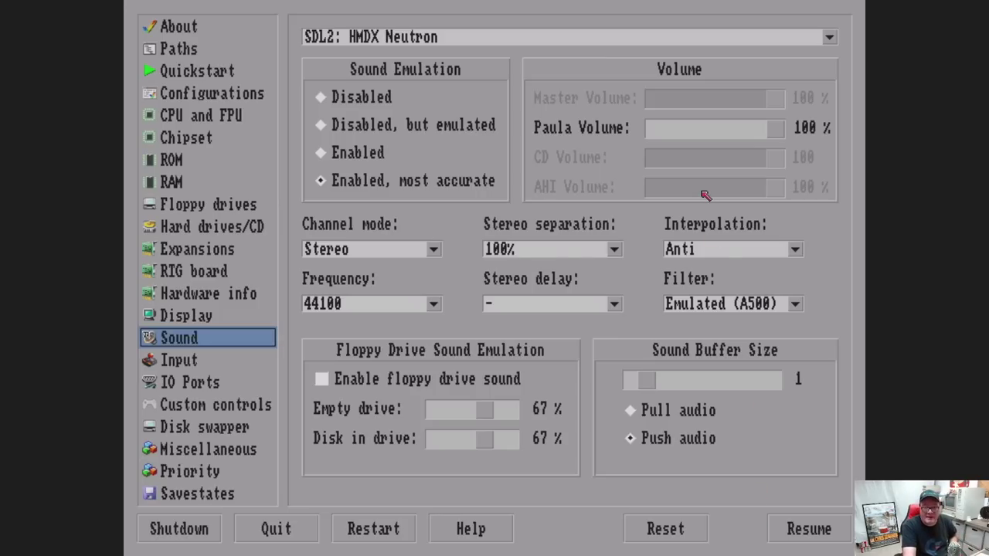
click(491, 39)
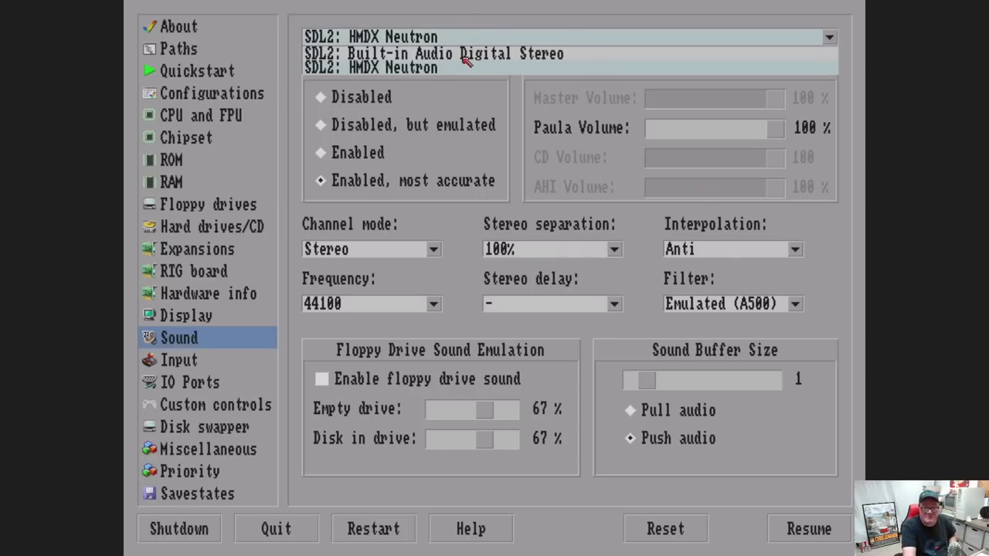
click(465, 58)
click(808, 530)
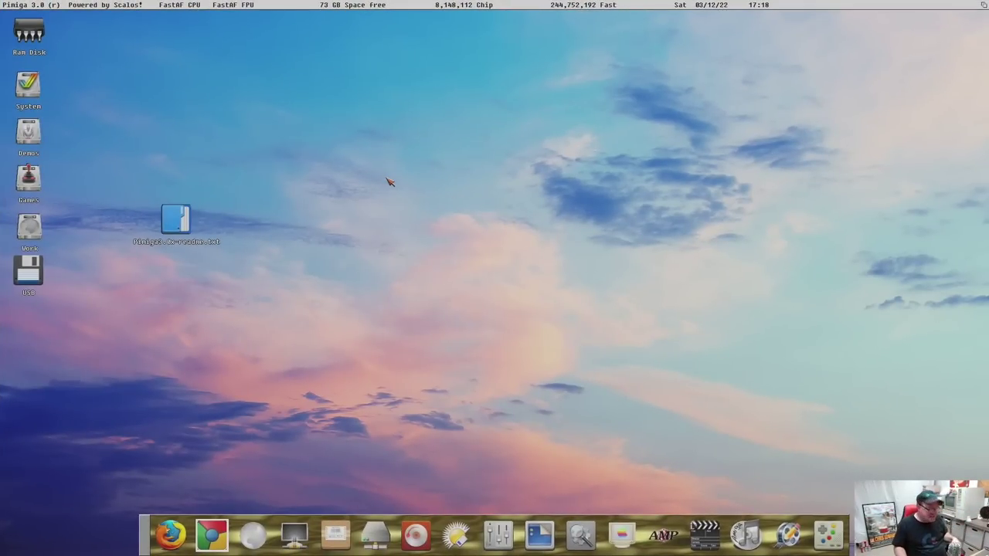
- Assign the SFC Controller to input Port 1 in the emulator settings and close the iGame list on the Workbench
key(F12)
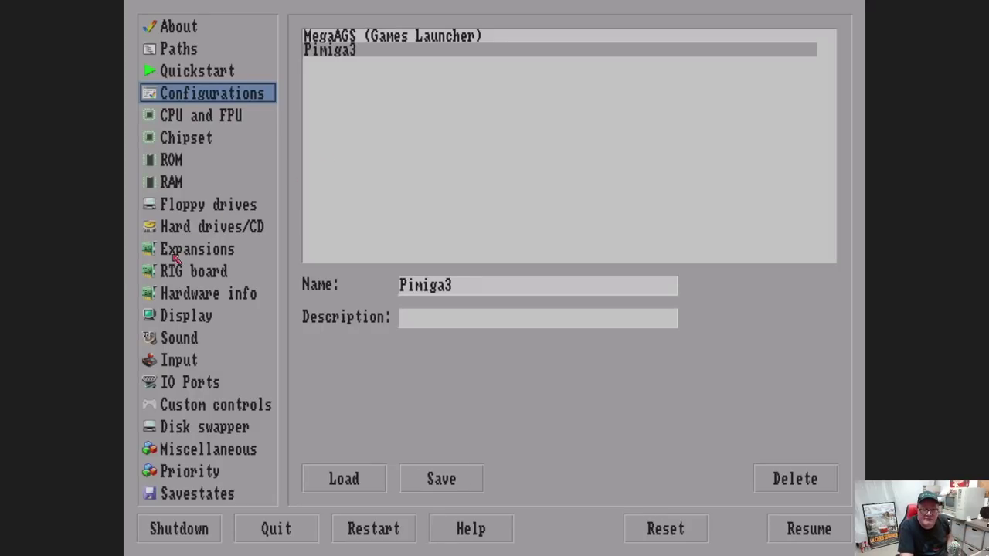
click(186, 365)
click(452, 93)
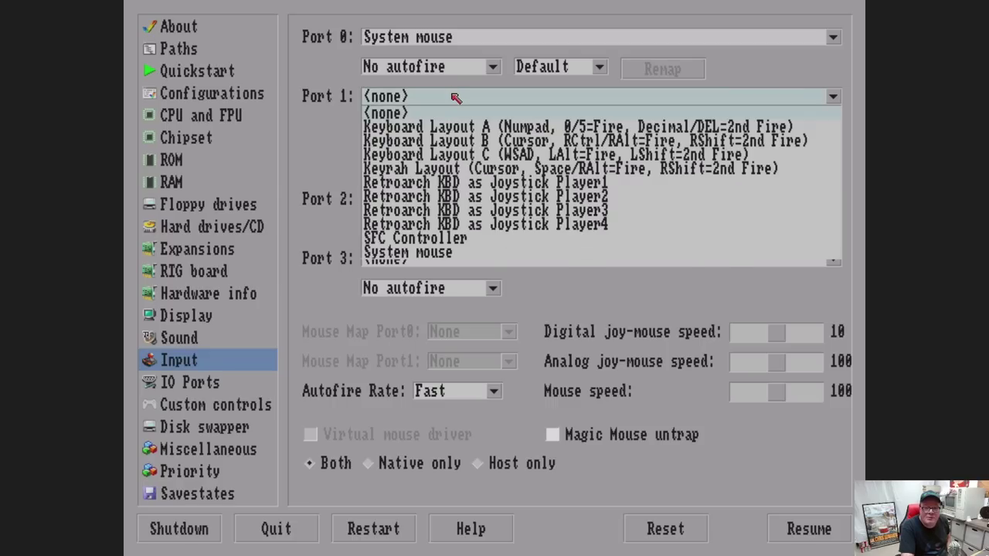
click(427, 240)
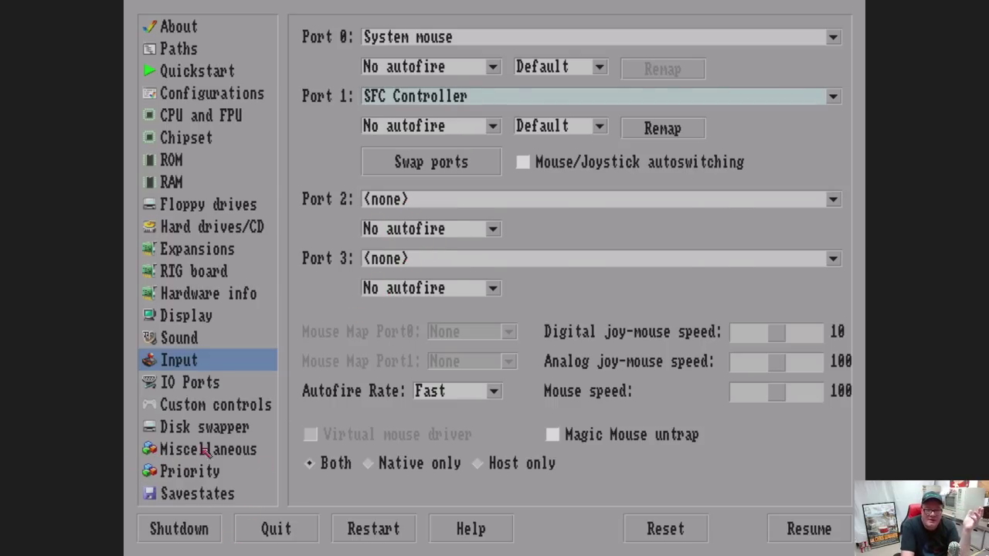
click(209, 409)
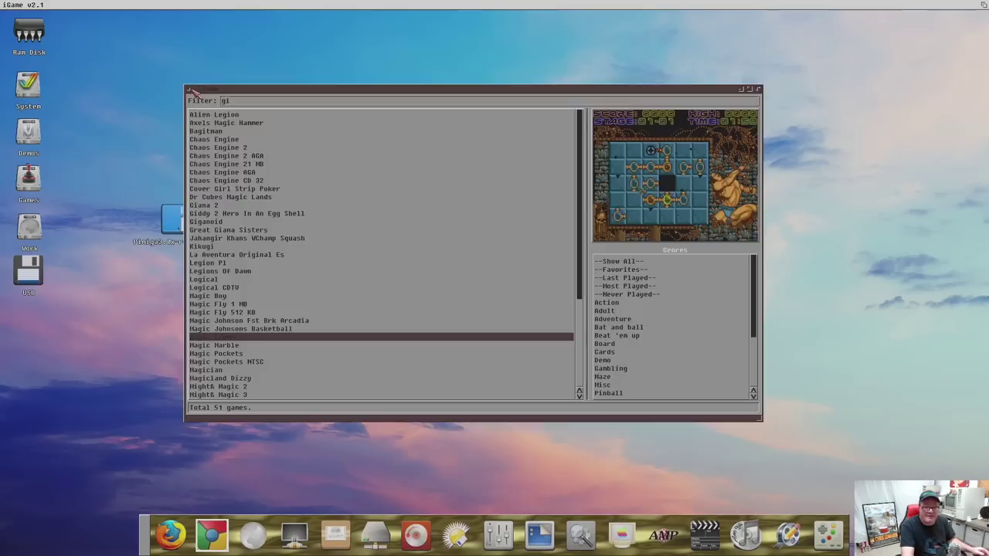
click(189, 93)
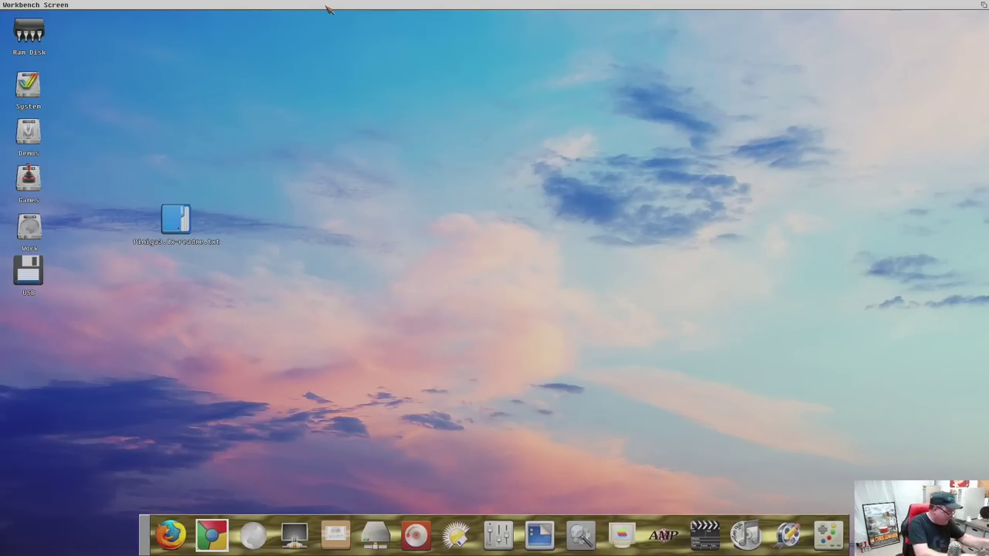
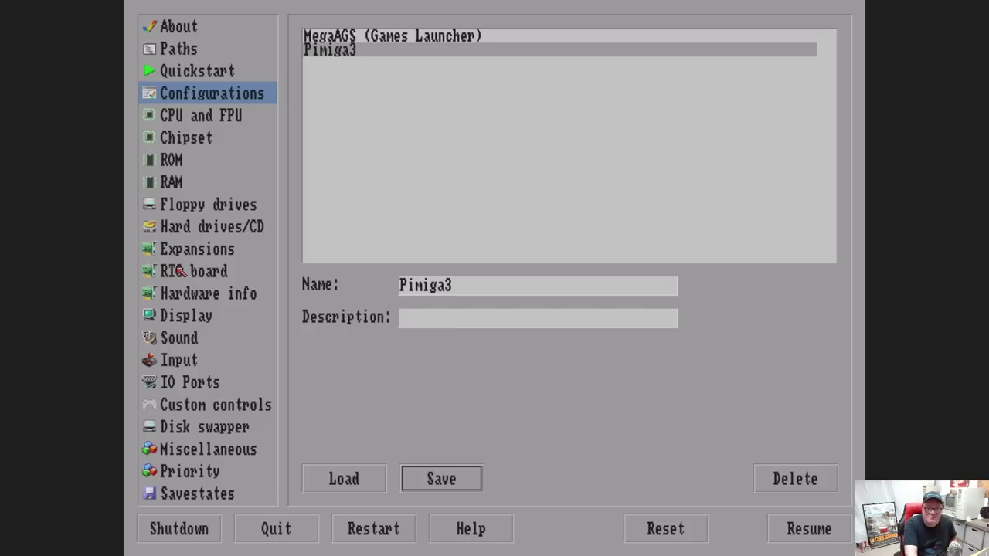
- Insert mspacman.adf from /home/pi/pimiga/adf into floppy drive DF0 and reset the emulated Amiga
click(185, 213)
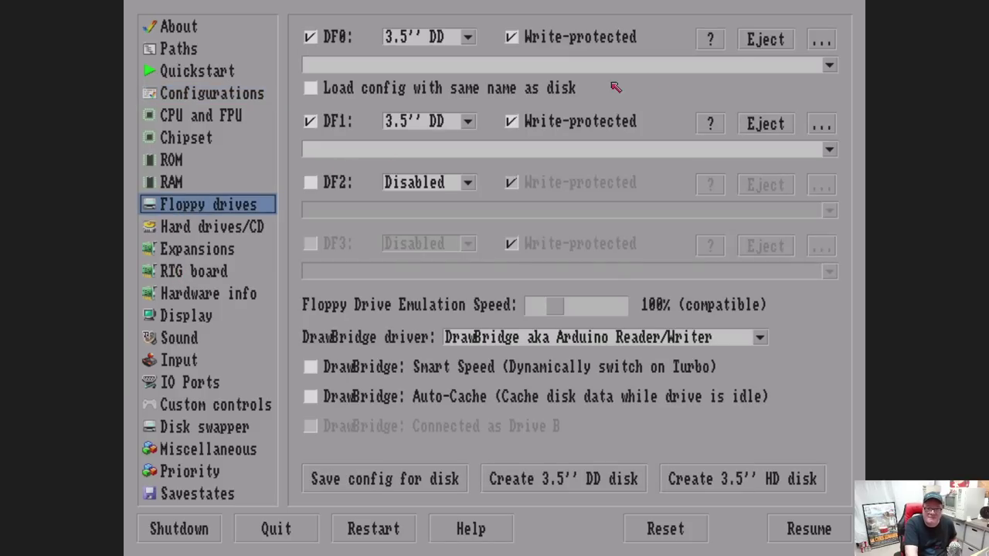
click(822, 41)
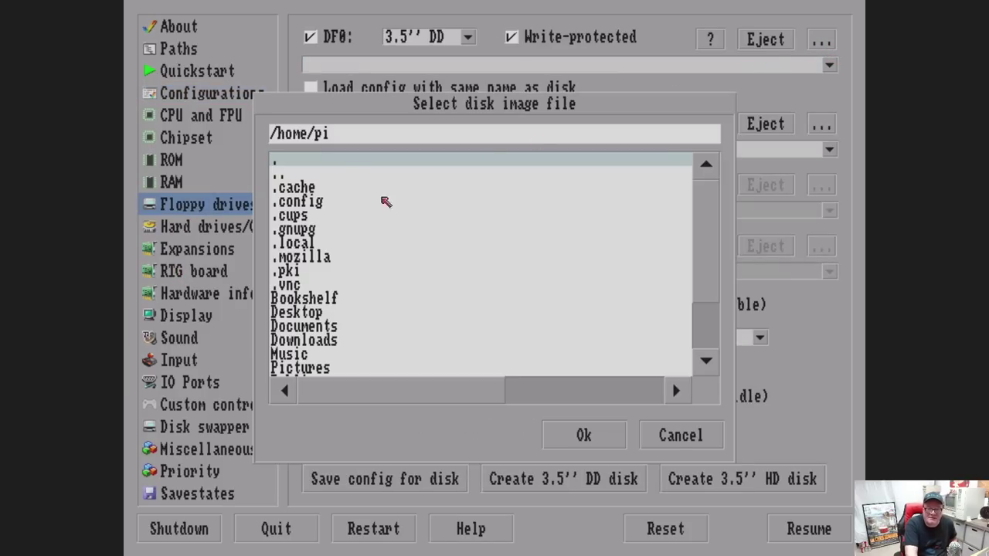
scroll(342, 262, down, 5)
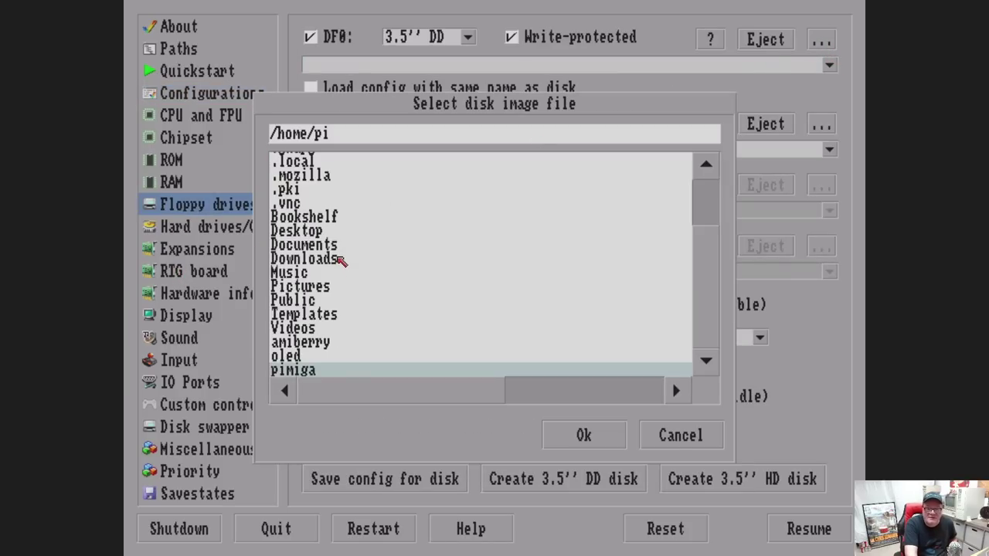
double_click(293, 370)
double_click(288, 217)
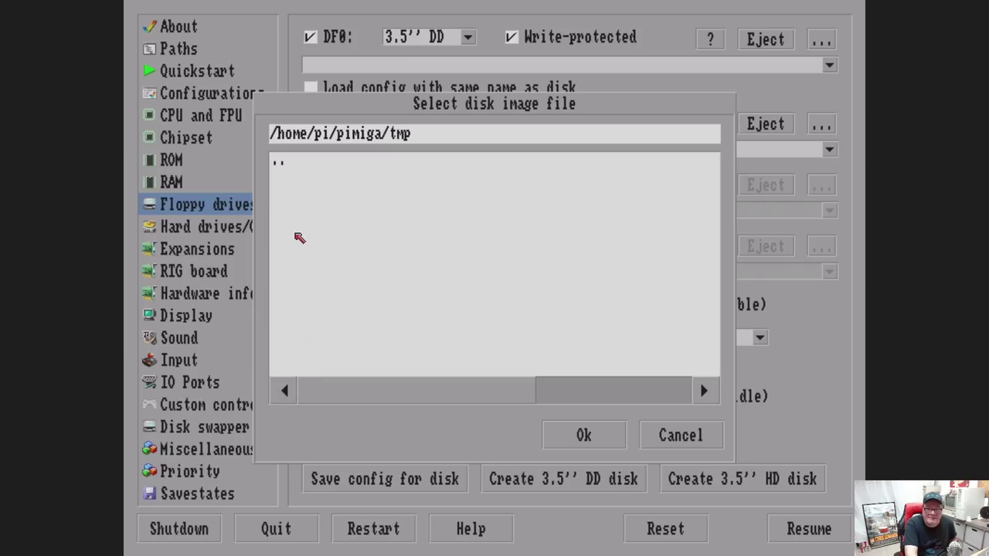
double_click(294, 165)
double_click(293, 175)
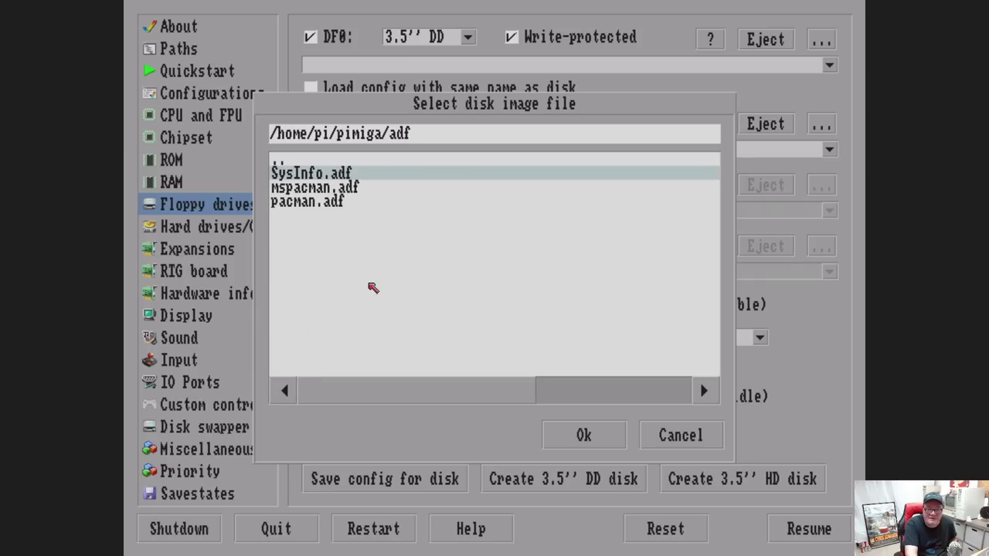
double_click(321, 188)
click(666, 530)
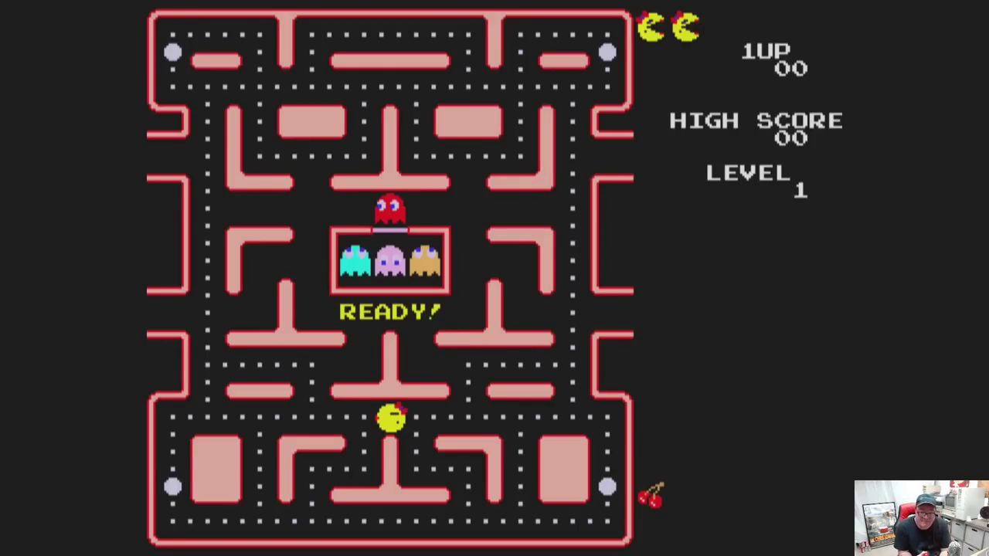
- Test the loaded floppy game by playing level 1 of Ms. Pac-Man, steering through the maze to eat dots and ghosts
key(Right)
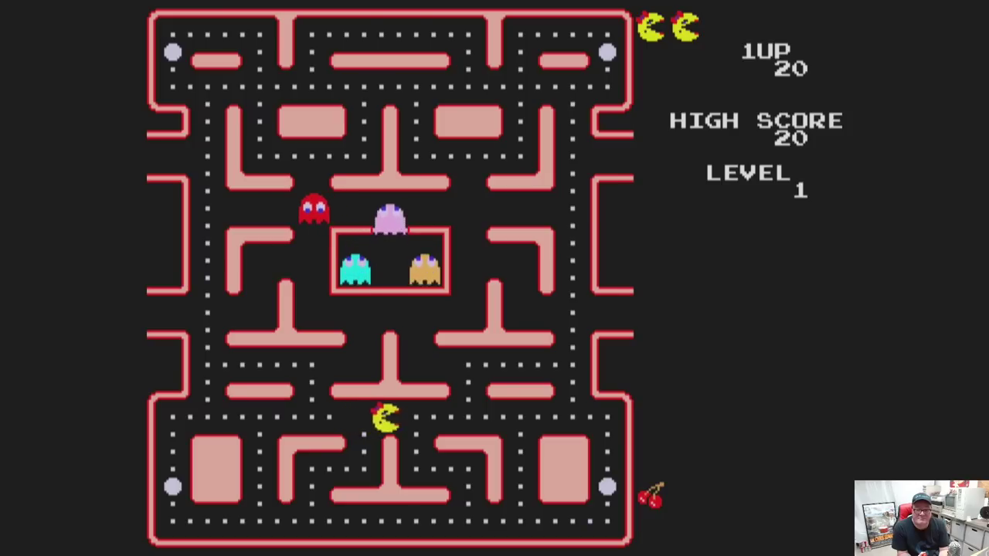
key(Up)
key(Up)
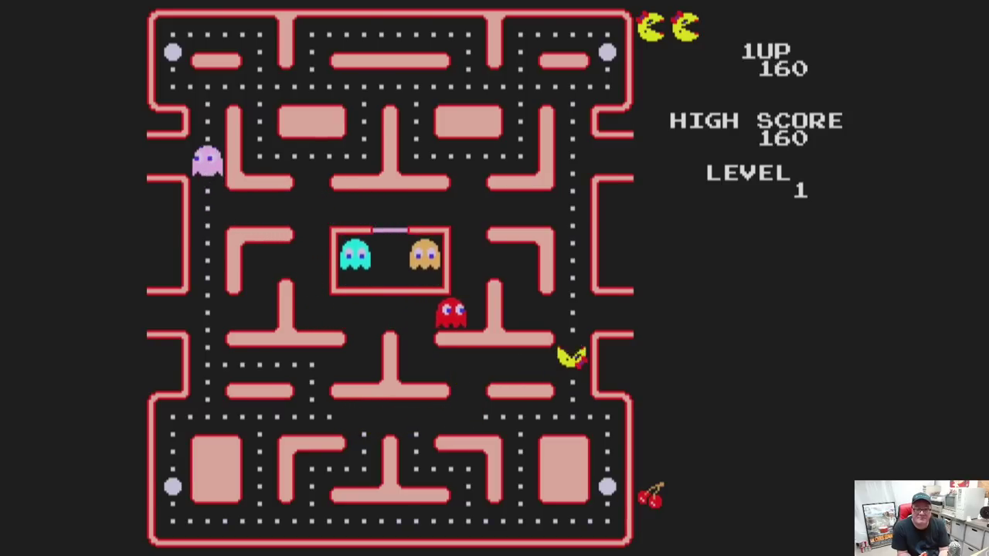
key(Left)
key(Up)
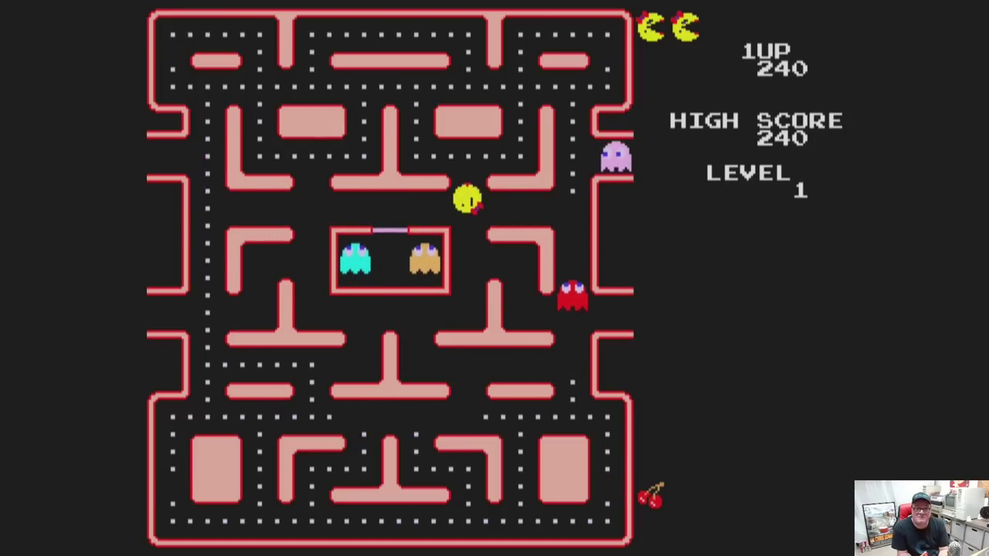
key(Left)
key(Up)
key(Left)
key(Down)
key(Left)
key(Up)
key(Left)
key(Down)
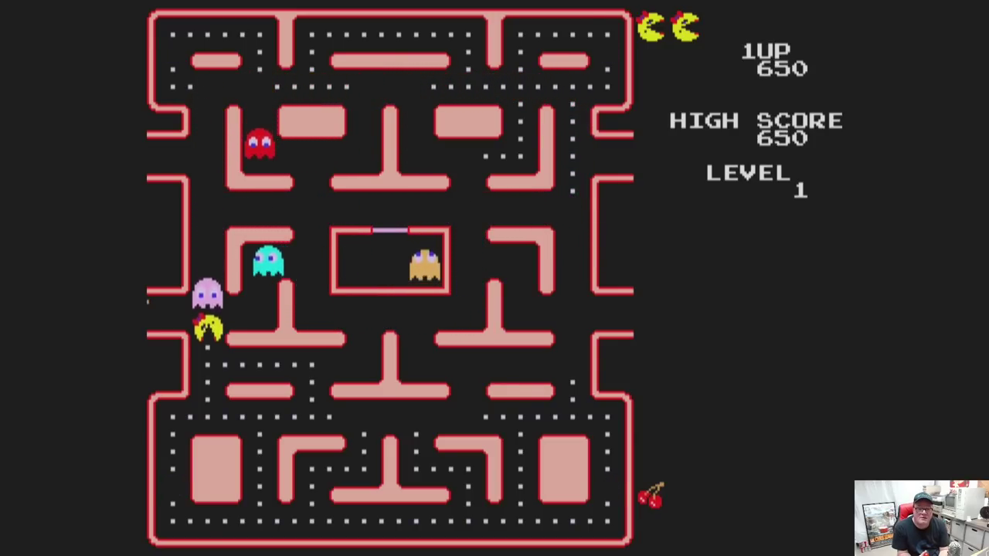
key(Left)
key(Down)
key(Up)
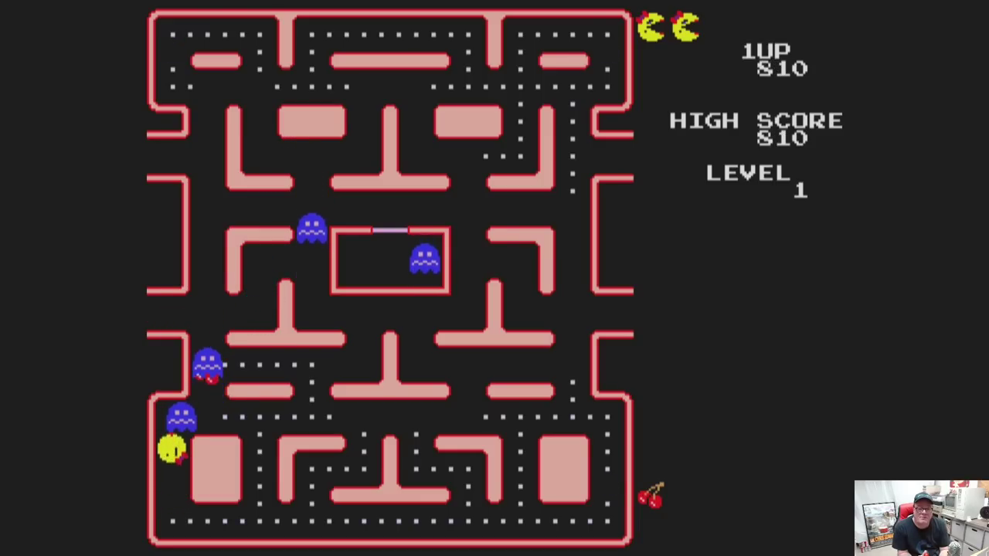
key(Right)
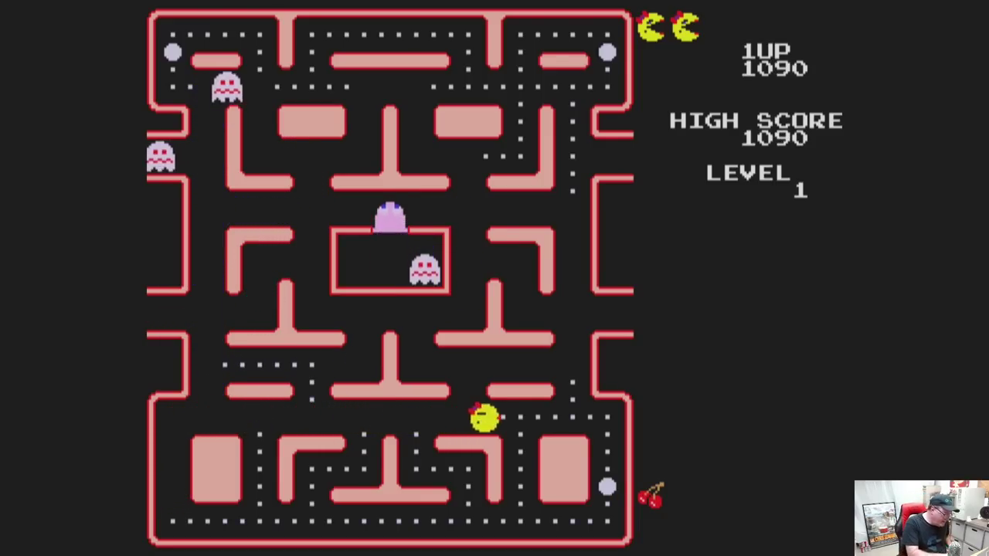
- Return to the emulator's floppy drive settings and eject mspacman.adf from DF0
key(F12)
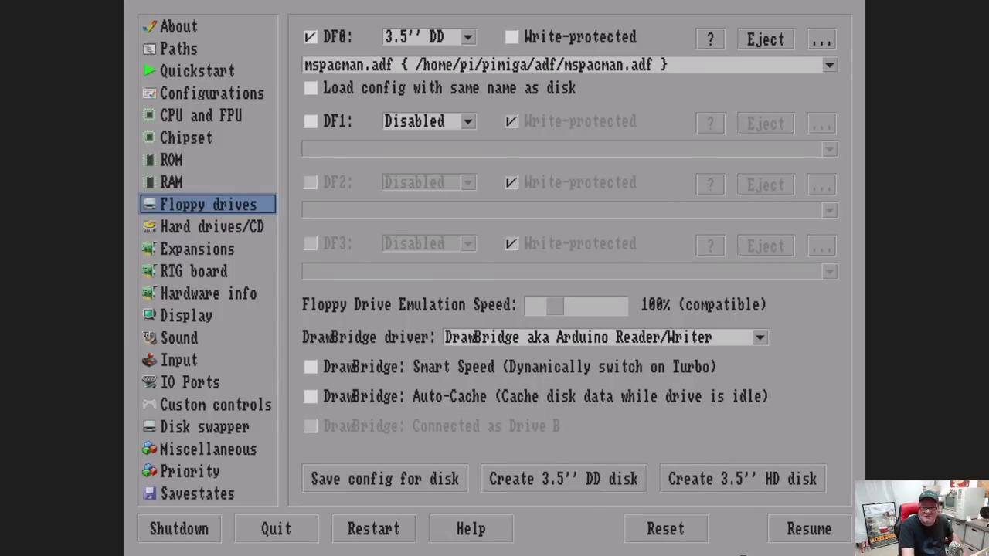
click(757, 38)
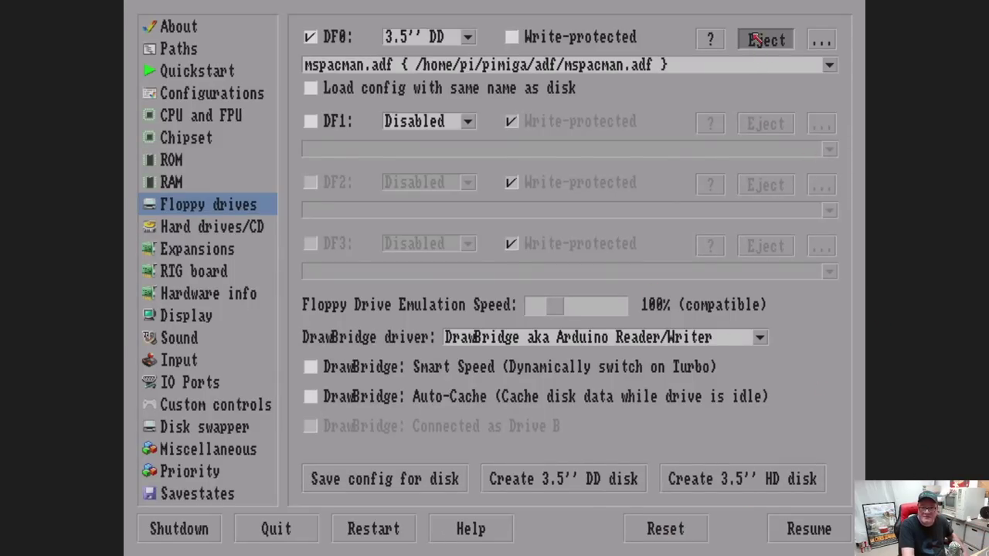
- Reset the emulated Amiga from the emulator settings and close the CPU Information window on the Linux desktop
click(653, 527)
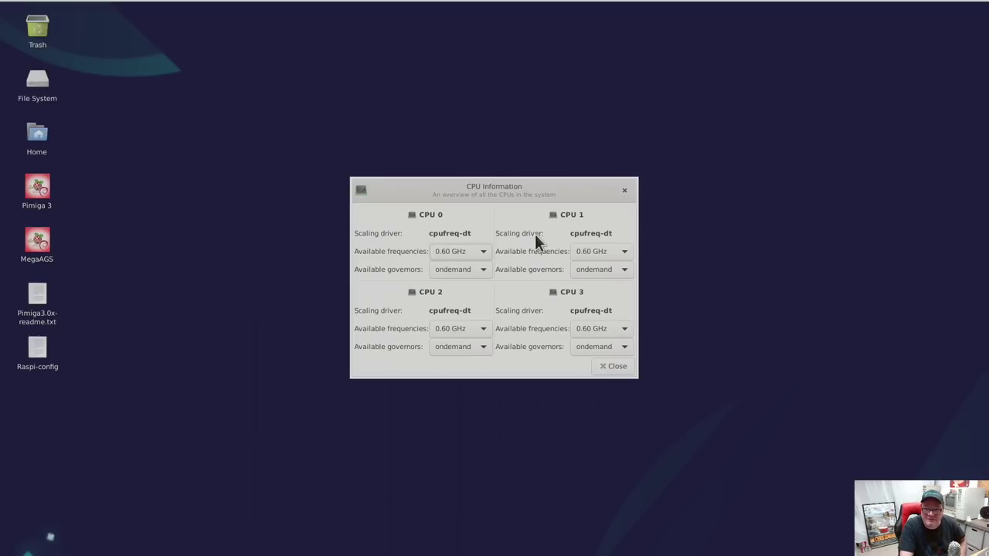
mouse_move(846, 6)
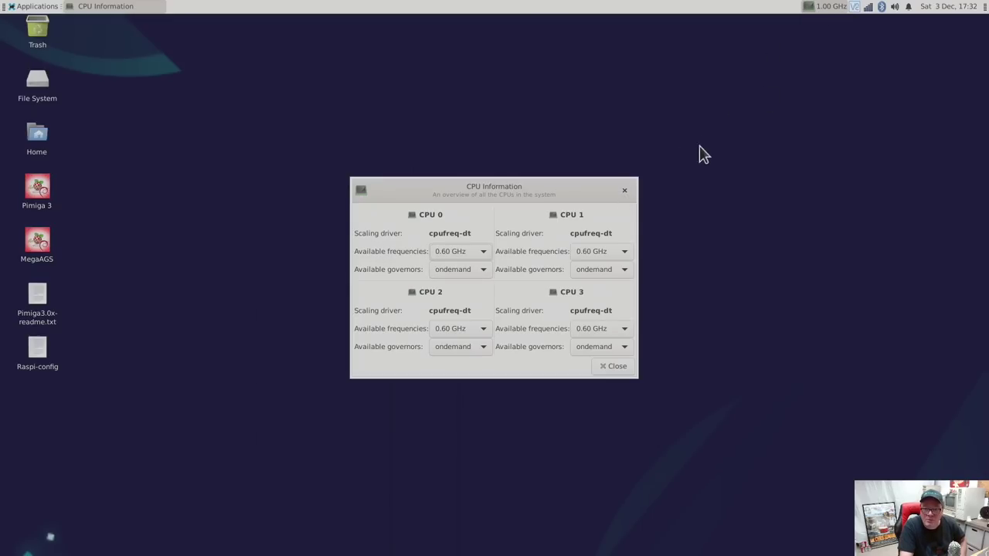
click(625, 189)
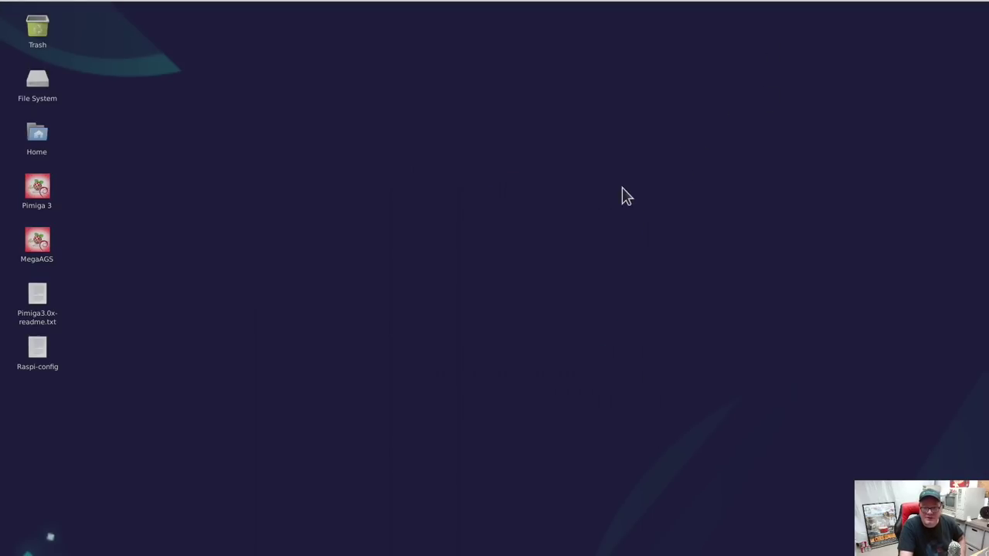
- Open a Terminal Emulator window on the Linux desktop
click(50, 7)
click(50, 8)
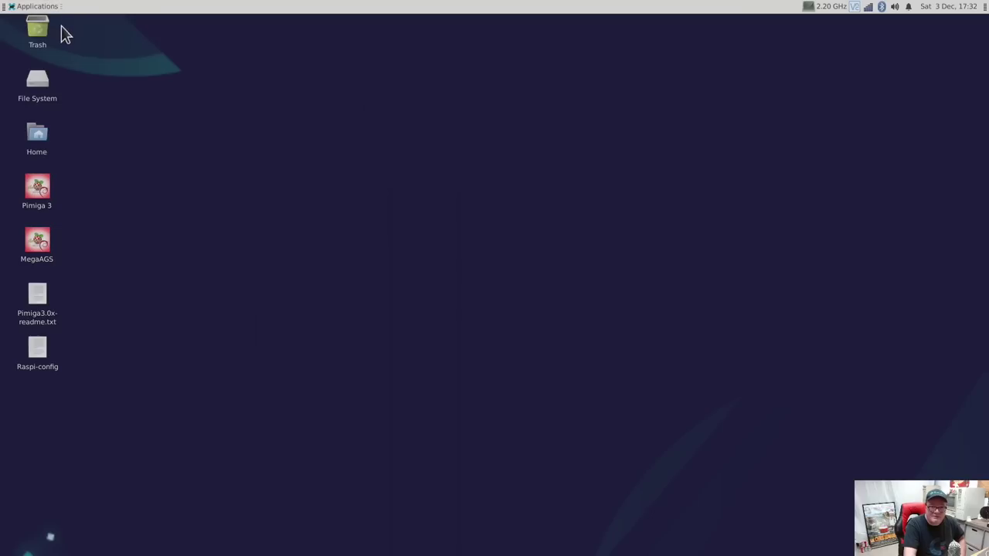
right_click(34, 8)
click(20, 8)
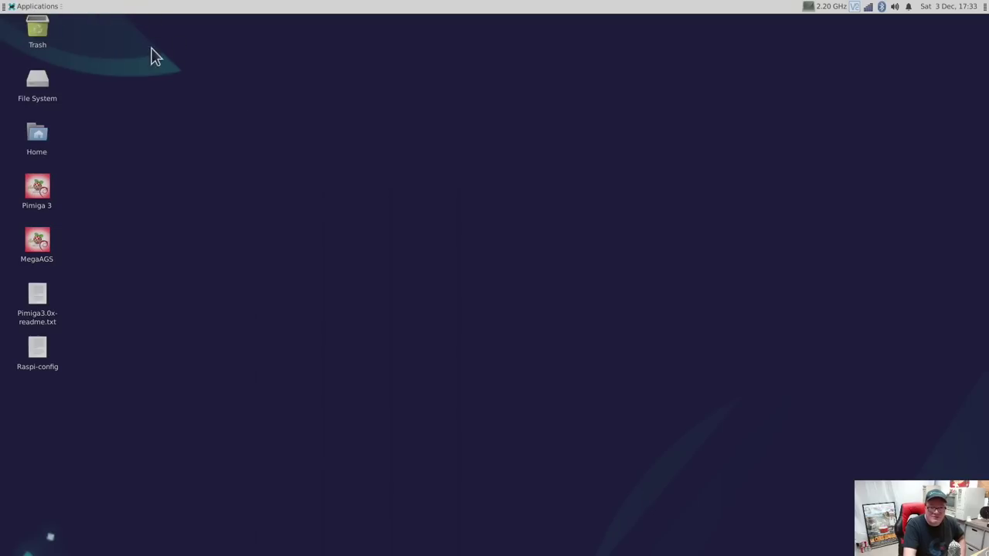
right_click(35, 7)
click(24, 6)
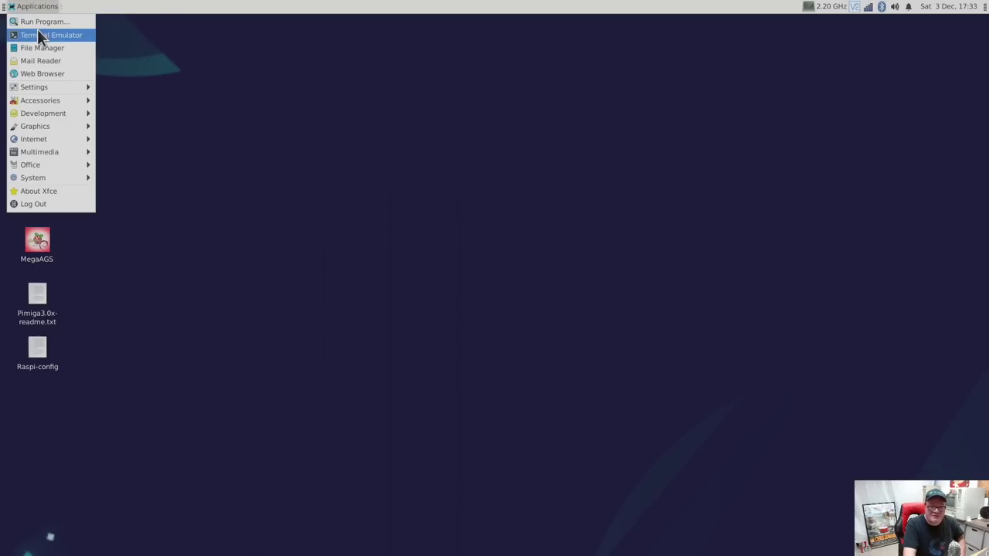
click(41, 34)
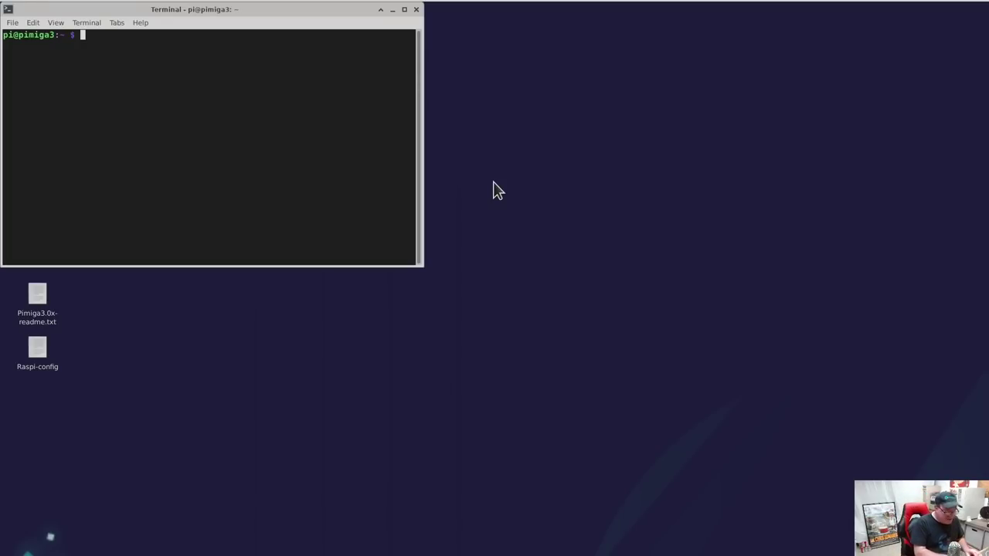
- Open /boot/config.txt for editing in nano with sudo
text(sudo)
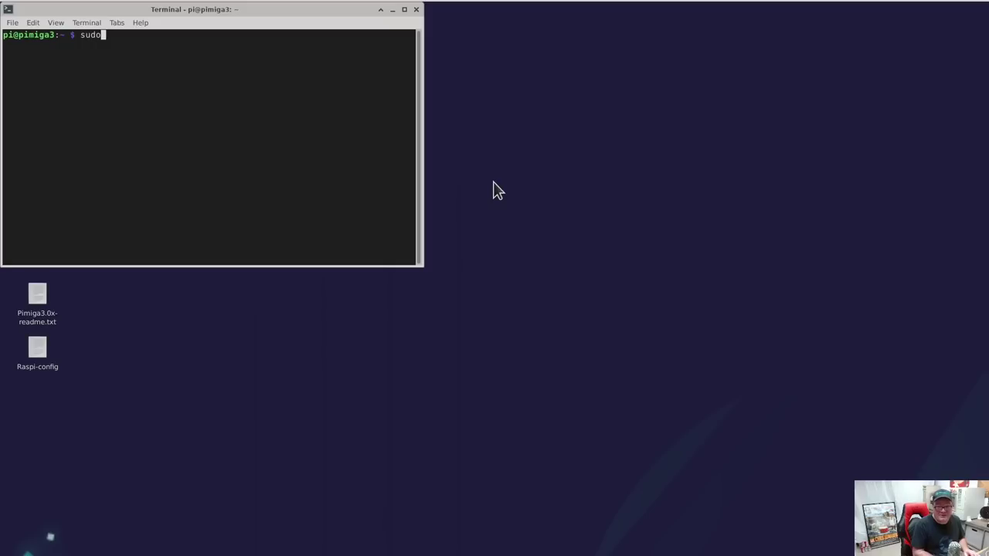
text( nan)
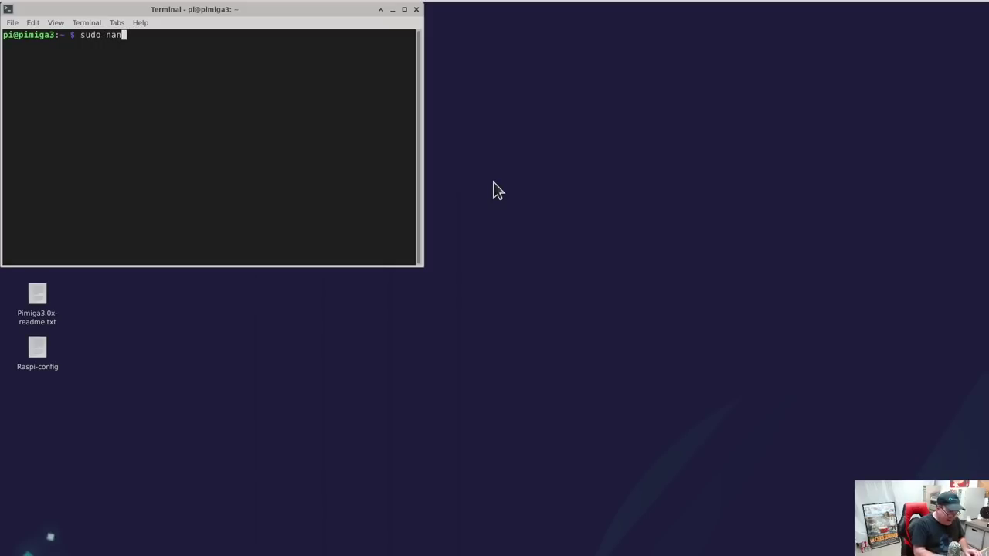
text(o /b)
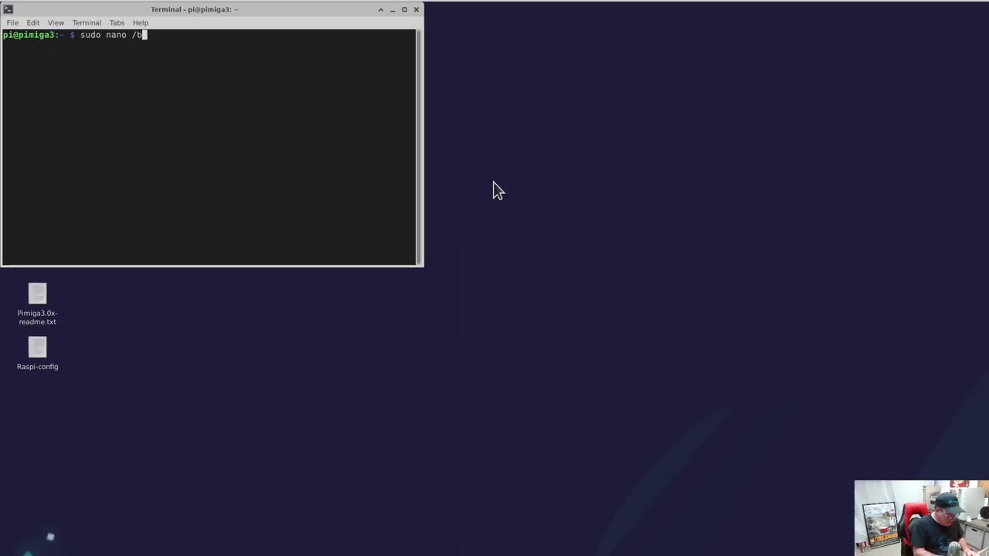
text(oot/config.txt)
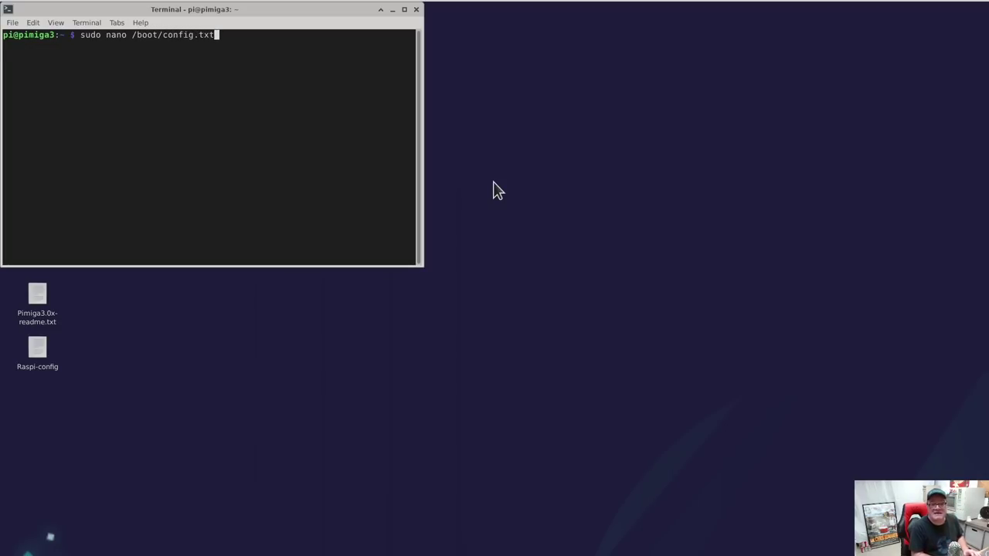
key(Return)
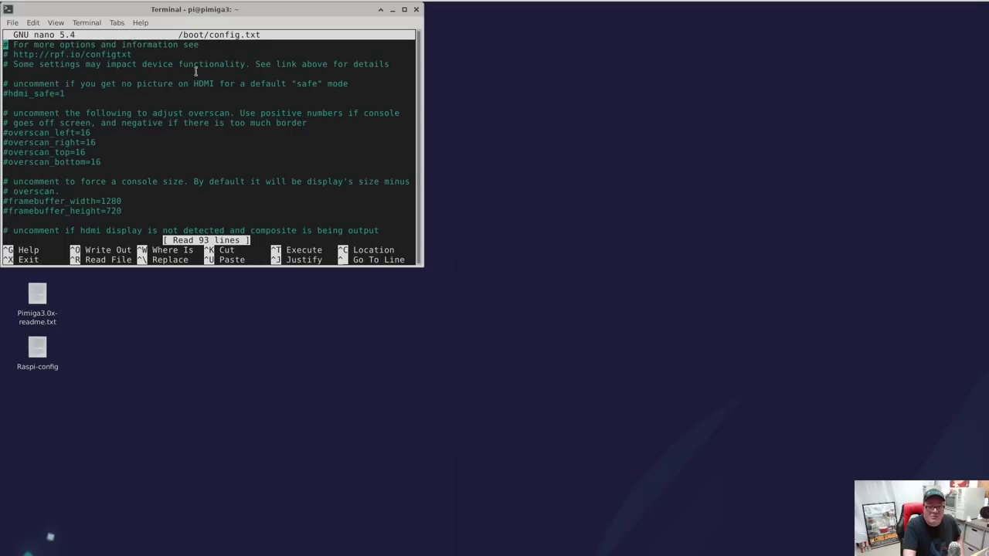
- Move the terminal window clear of the screen corner and examine the overclock section at the end of config.txt
drag(224, 9, 401, 87)
scroll(329, 237, down, 10)
scroll(330, 237, down, 15)
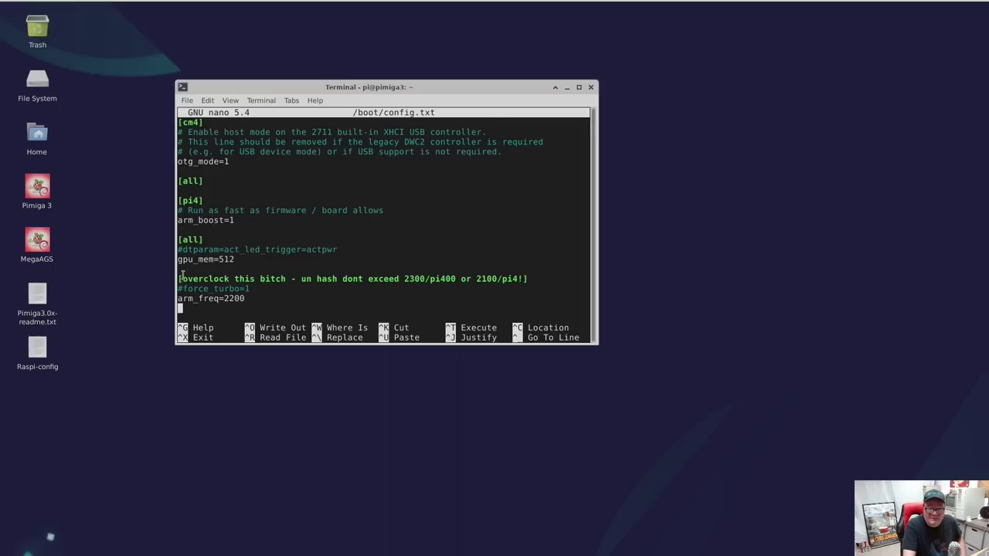
drag(180, 278, 320, 282)
click(309, 288)
drag(178, 278, 408, 279)
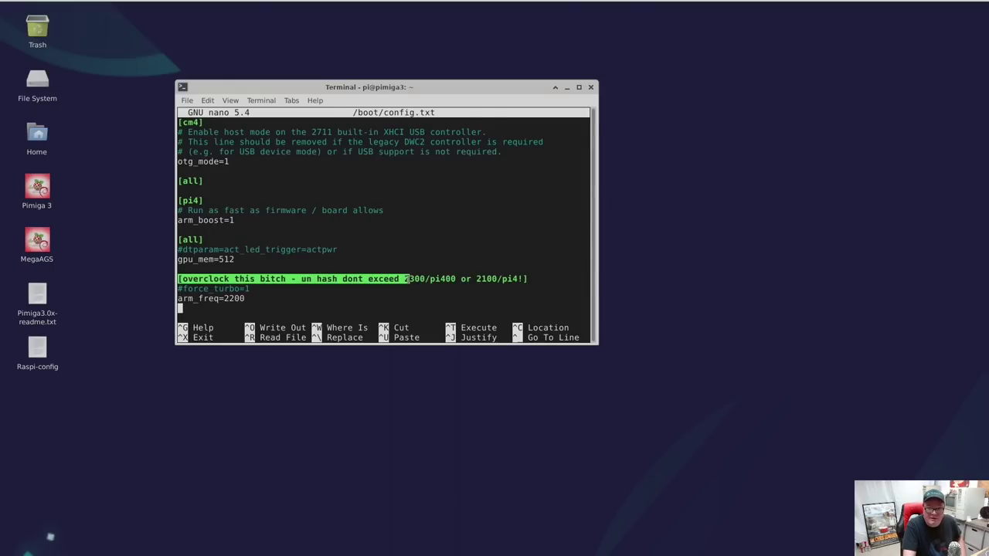
click(272, 298)
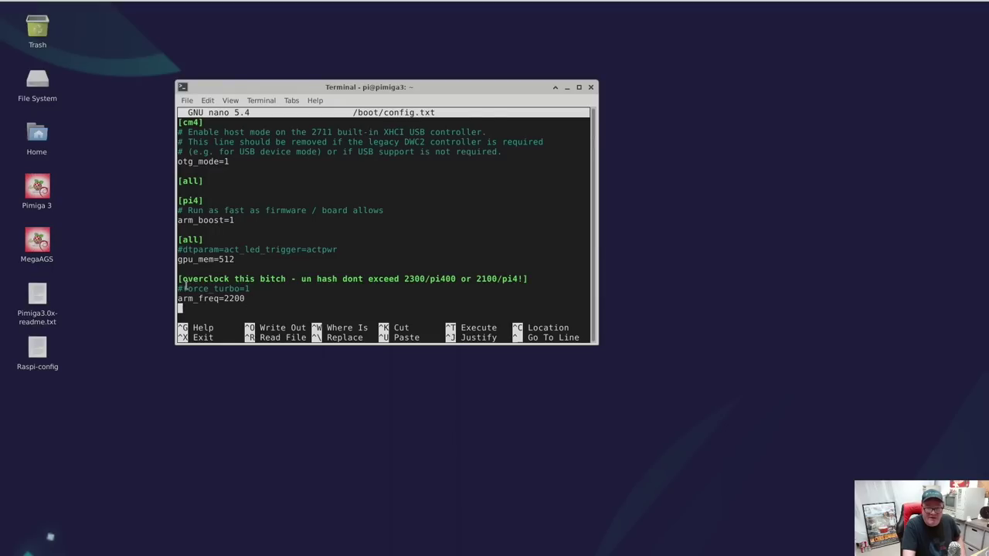
- Uncomment the force_turbo=1 line in the overclock section and comment it out again
key(Up)
key(Up)
key(Right)
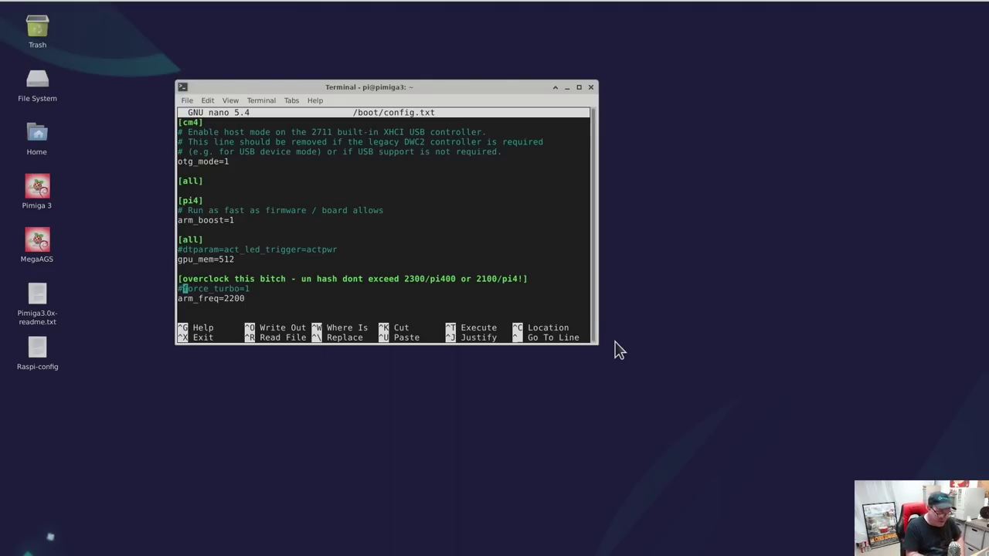
key(BackSpace)
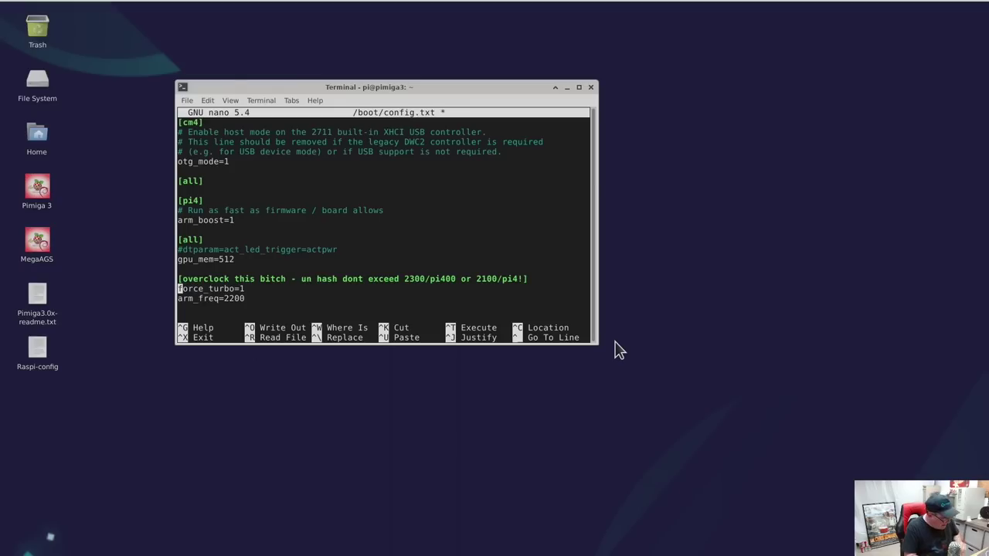
text(#)
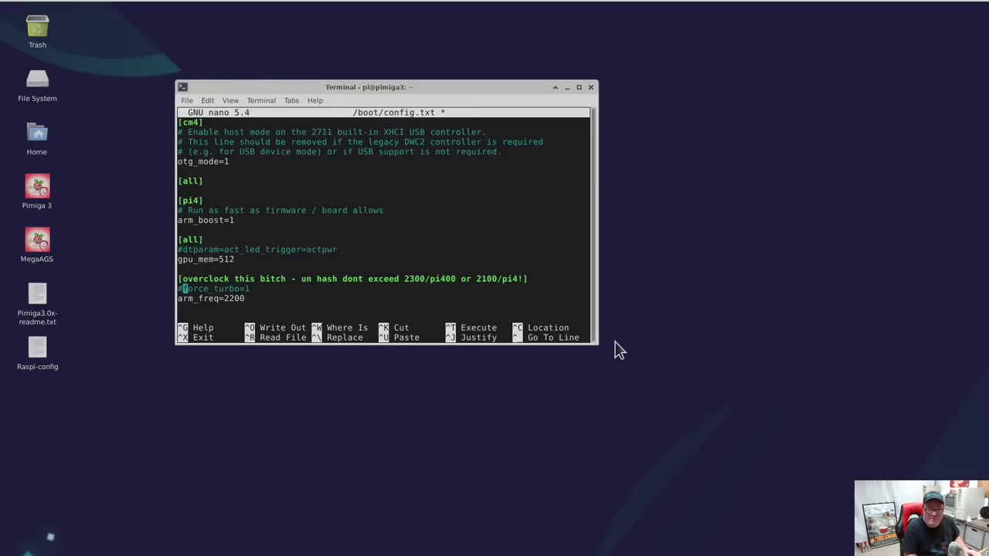
- Comment out the arm_freq=2200 line below force_turbo and uncomment it again
key(Down)
key(Right)
key(Right)
key(Right)
key(Right)
key(Right)
key(Right)
key(Right)
key(Right)
key(Right)
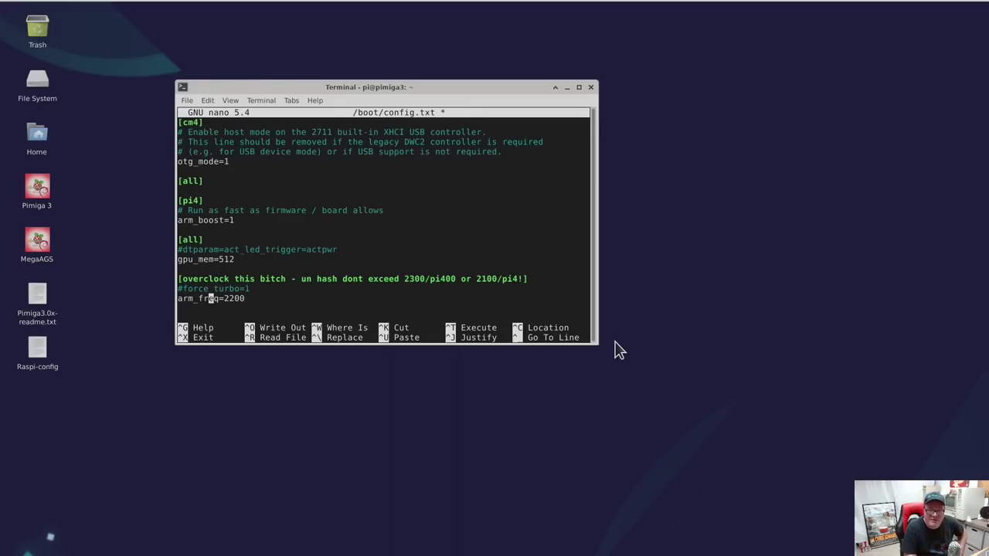
key(Right)
key(Right)
key(Right)
key(Right)
key(Left)
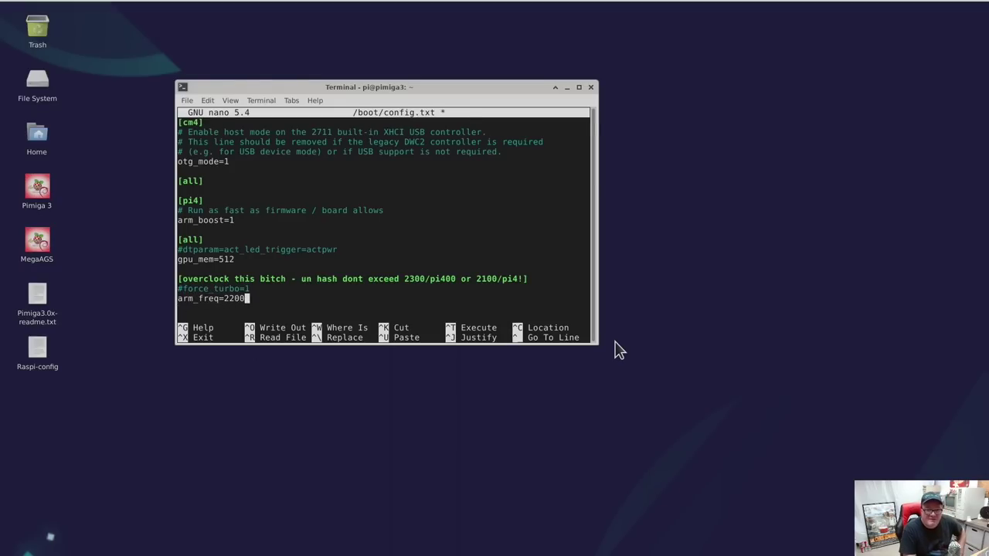
key(Left)
key(Left)
key(Left)
key(Left)
key(Left)
key(Left)
key(Left)
key(Left)
key(Left)
key(Left)
key(Left)
key(Left)
key(Left)
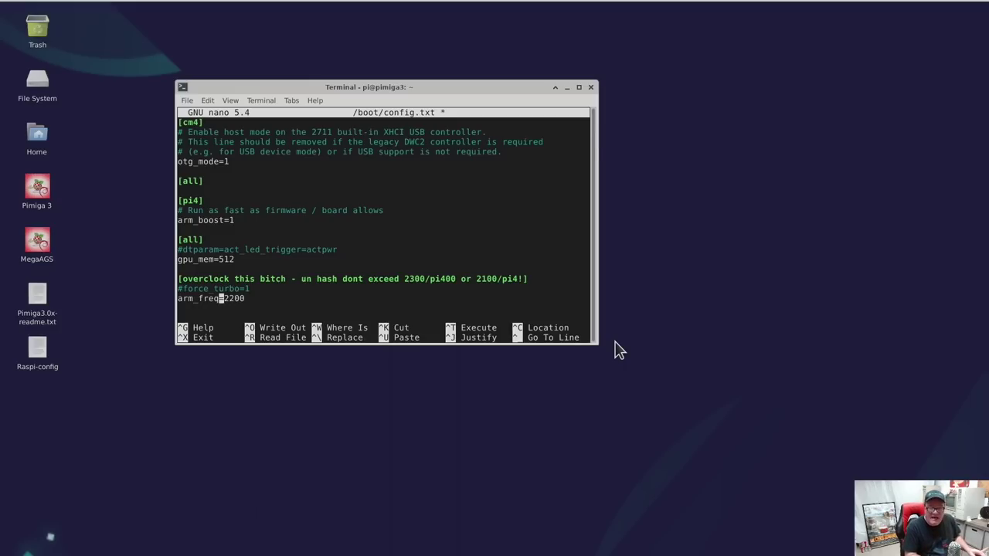
key(Left)
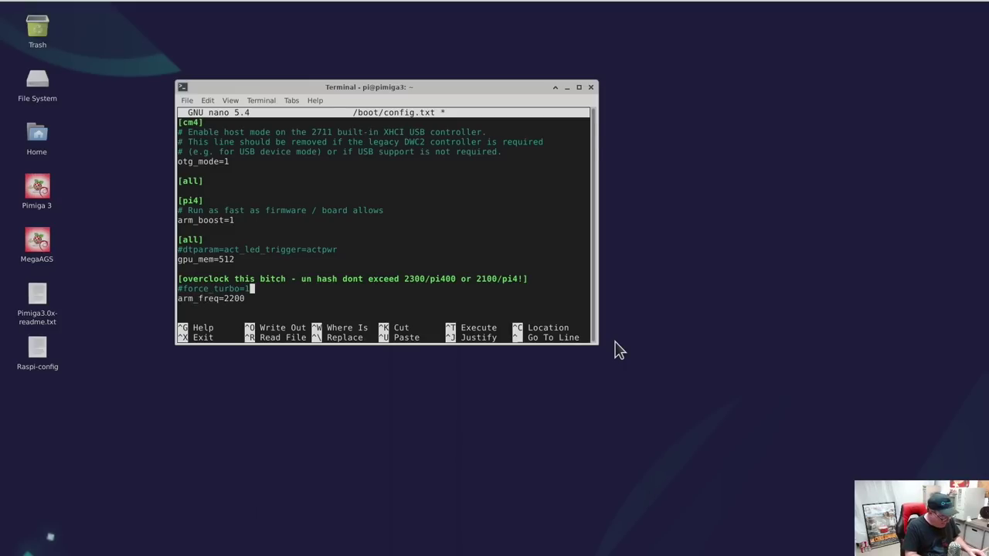
text(#)
key(BackSpace)
key(Down)
key(Left)
key(Left)
key(Left)
key(Left)
key(Left)
key(Left)
key(Left)
key(Left)
key(Left)
key(Left)
key(Left)
key(Left)
key(Left)
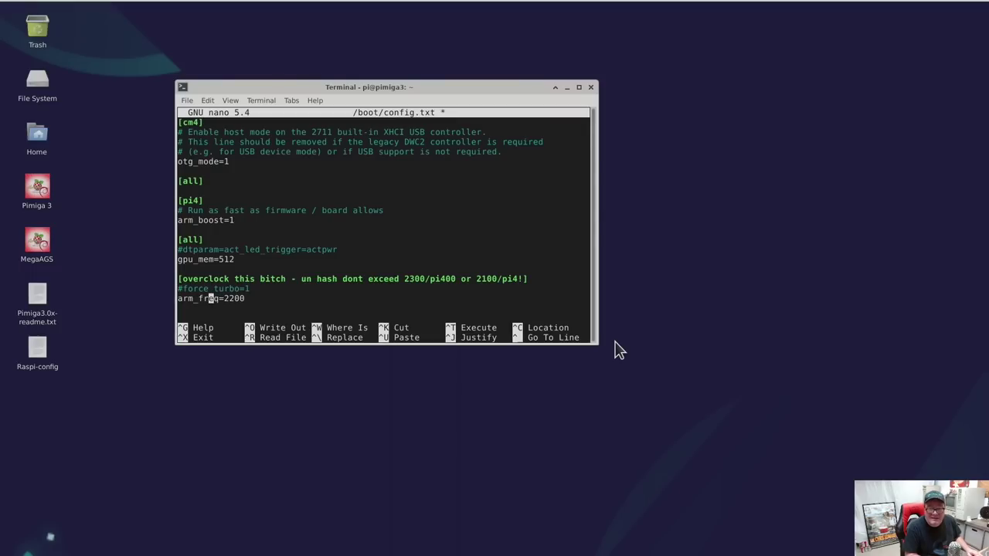
text(#)
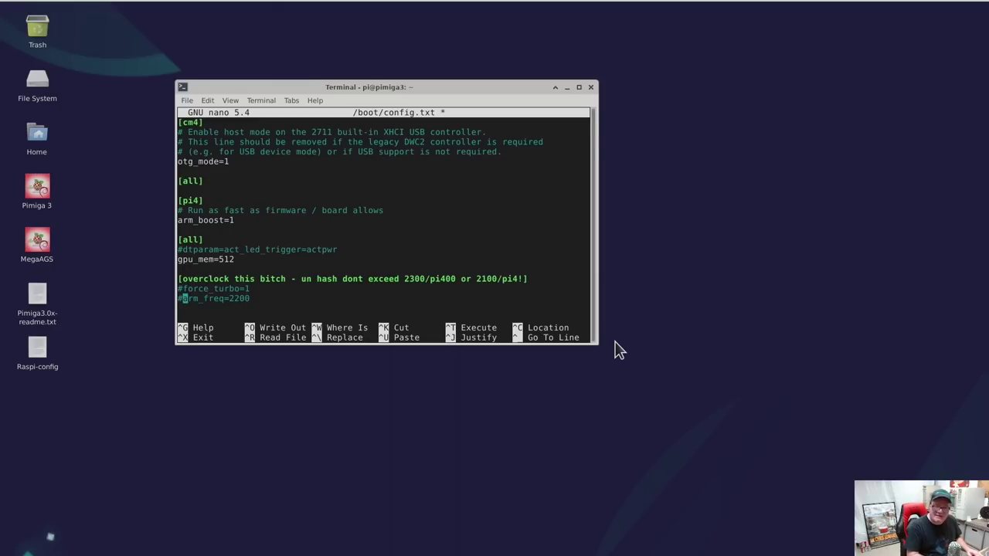
key(BackSpace)
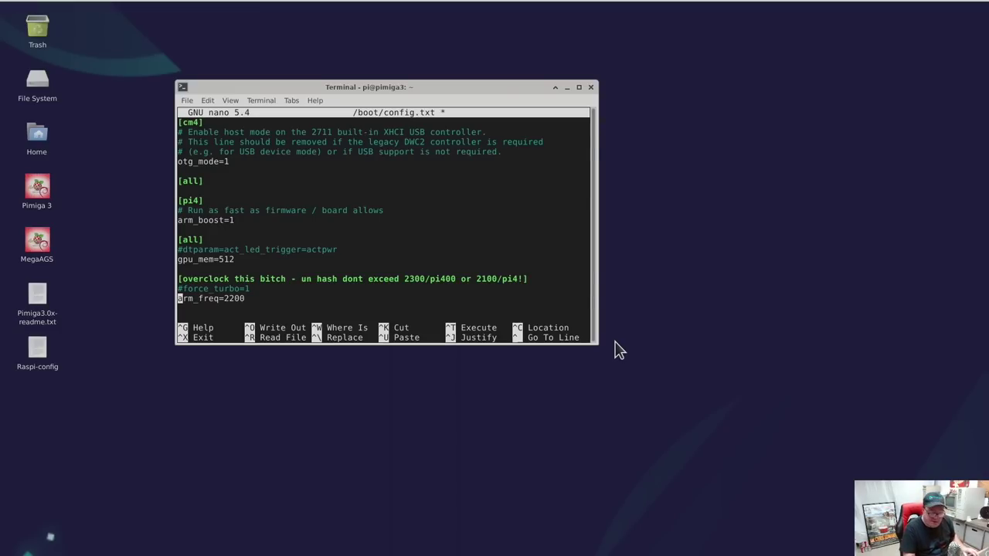
- Save /boot/config.txt under the same name and exit nano
key(ctrl+x)
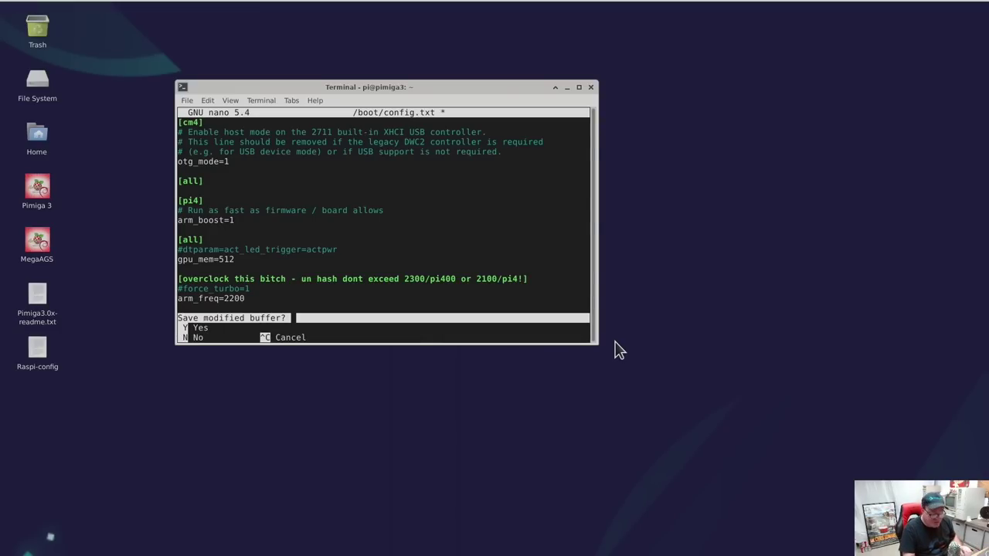
key(y)
key(Return)
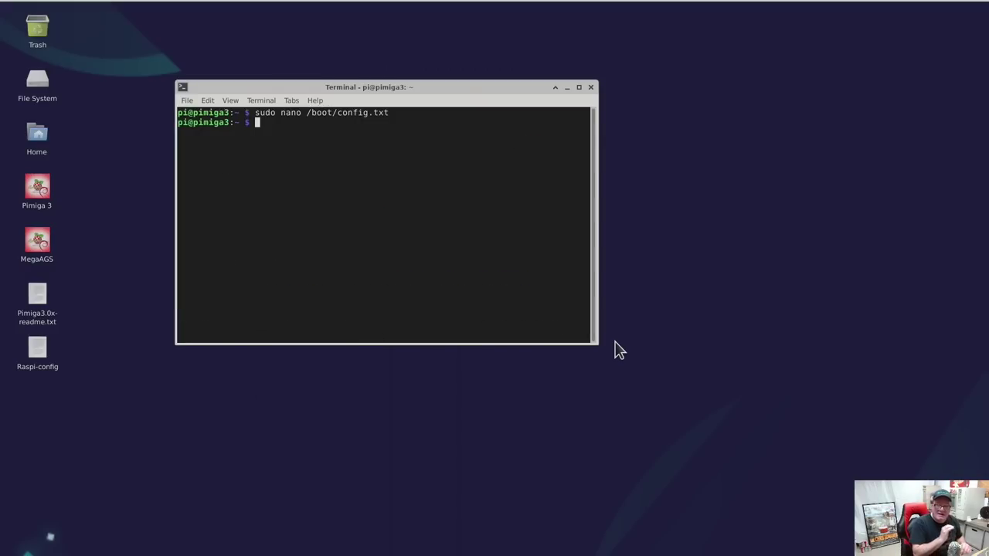
- Enter the command sudo reboot at the terminal prompt and erase it without running it
text(sudo reboot)
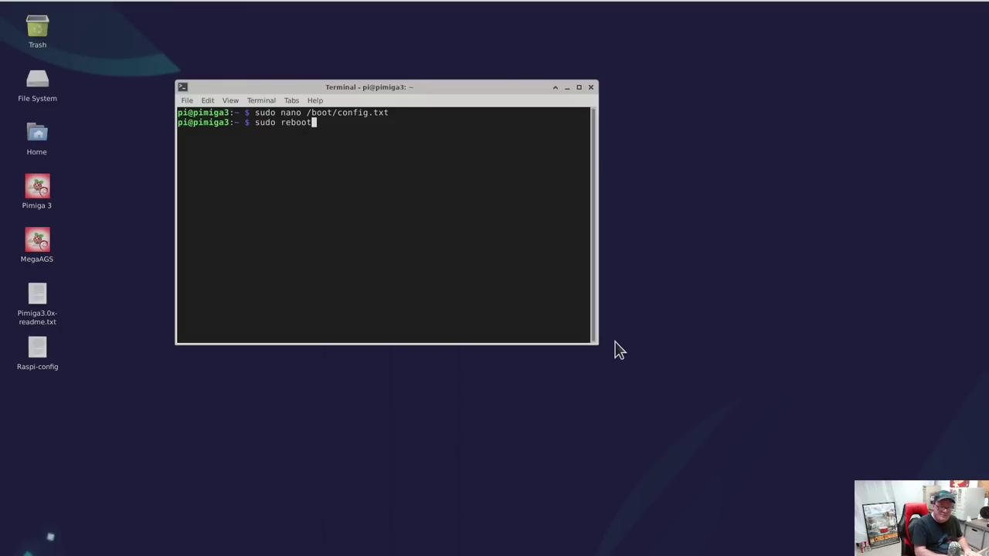
key(BackSpace)
key(BackSpace)
key(BackSpace)
key(BackSpace)
key(BackSpace)
key(BackSpace)
key(BackSpace)
key(BackSpace)
key(BackSpace)
key(BackSpace)
key(BackSpace)
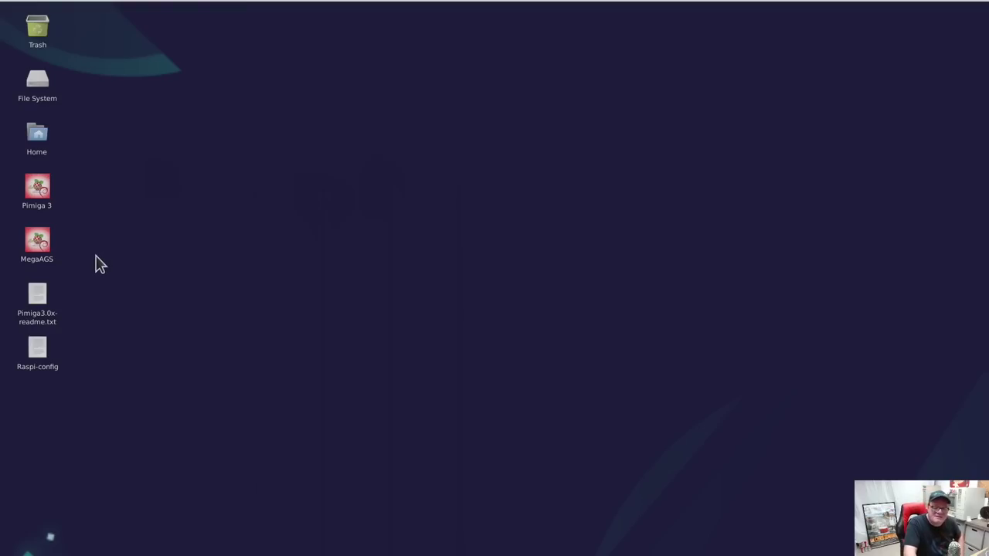
- Launch MegaAGS from the desktop and open its All Games list
mouse_move(40, 250)
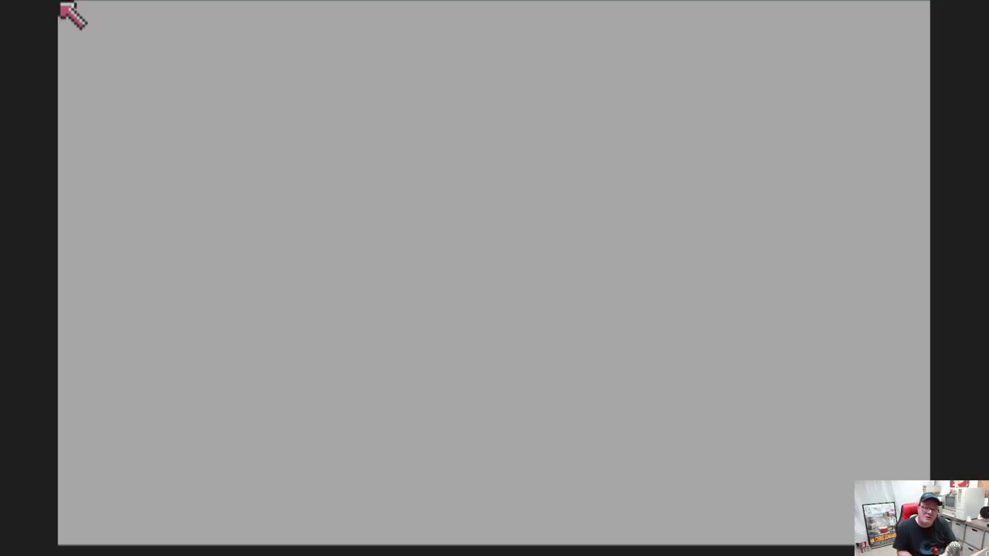
key(Down)
key(Down)
key(Down)
key(Down)
key(Down)
key(Down)
key(Down)
key(Down)
key(Down)
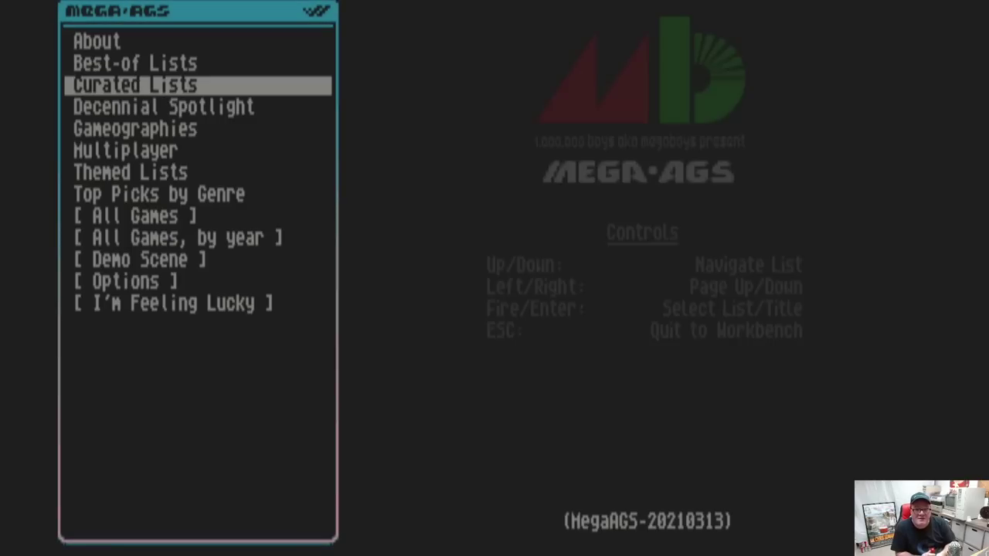
key(Up)
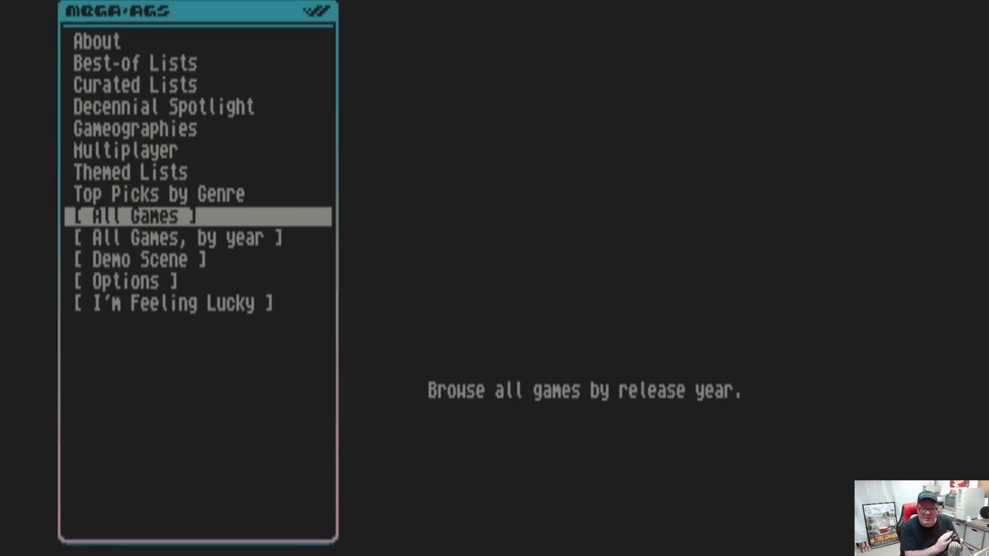
key(Return)
- Open the games filed under the letter G in the All Games list
key(Down)
key(Down)
key(k)
key(x)
key(r)
key(g)
key(a)
key(b)
key(Down)
key(Down)
key(Down)
key(Down)
key(Down)
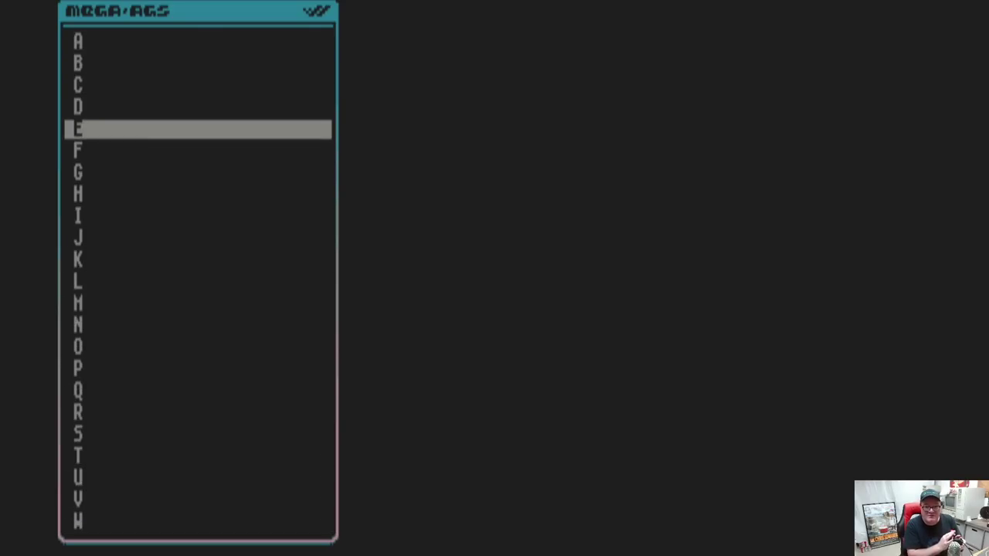
key(Return)
- Browse the games under G and highlight Golden Axe to view its screenshot and details
key(Down)
key(Down)
key(Down)
key(Down)
key(Down)
key(Down)
key(Down)
key(Down)
key(Down)
key(Down)
key(Down)
key(Down)
key(Down)
key(Down)
key(Down)
key(Down)
key(Down)
key(Down)
key(Down)
key(Down)
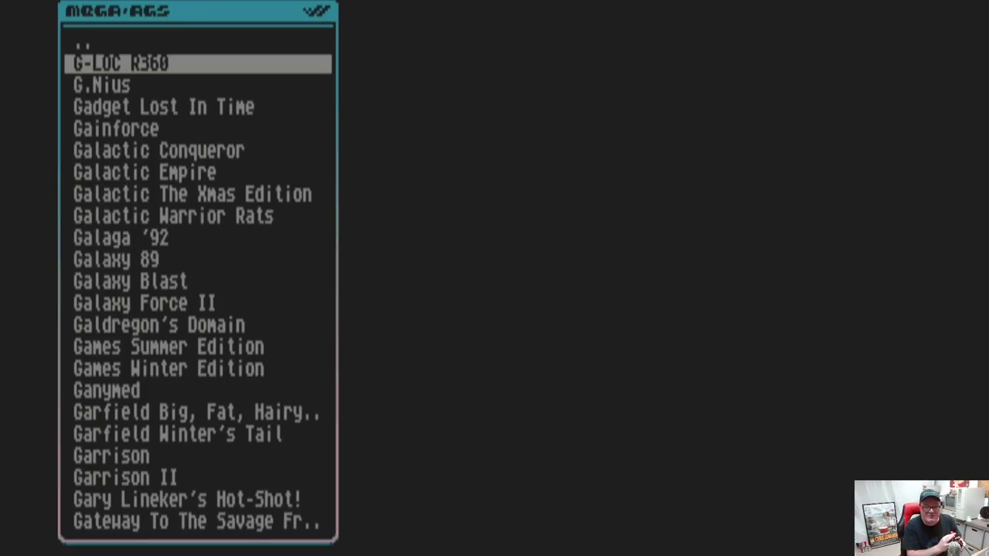
key(Right)
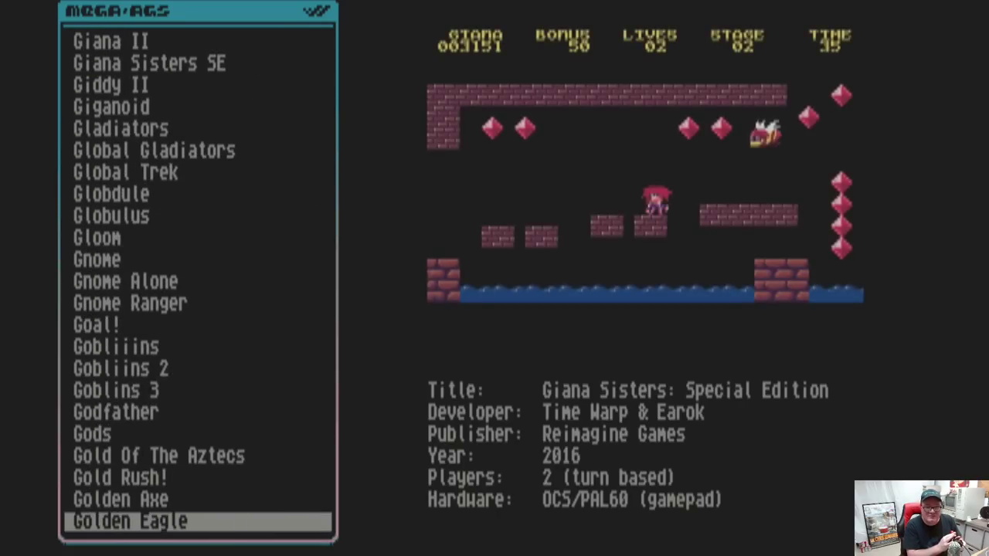
key(Up)
key(Up)
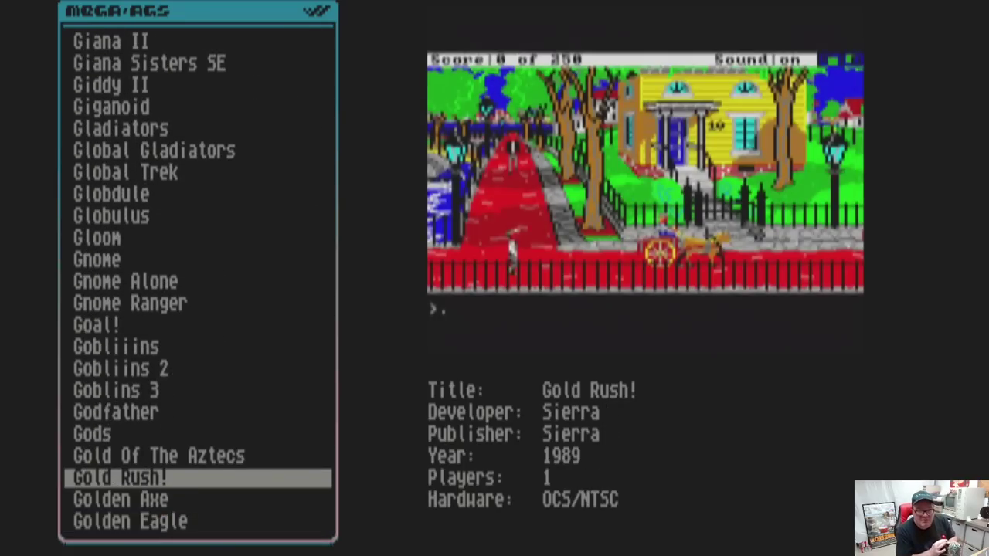
key(Down)
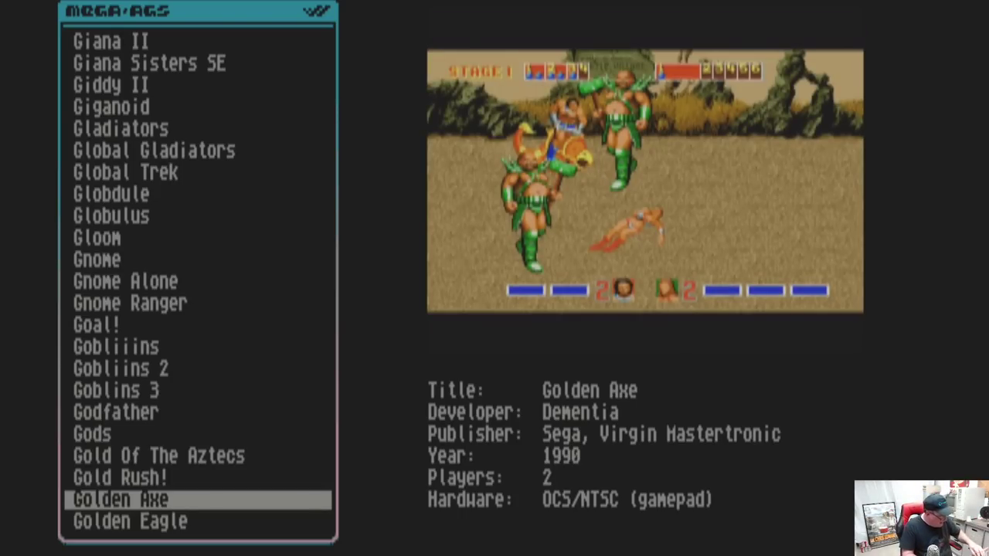
- Open the emulator's configuration list and load the Pimiga3 configuration to return to the Workbench desktop
key(F12)
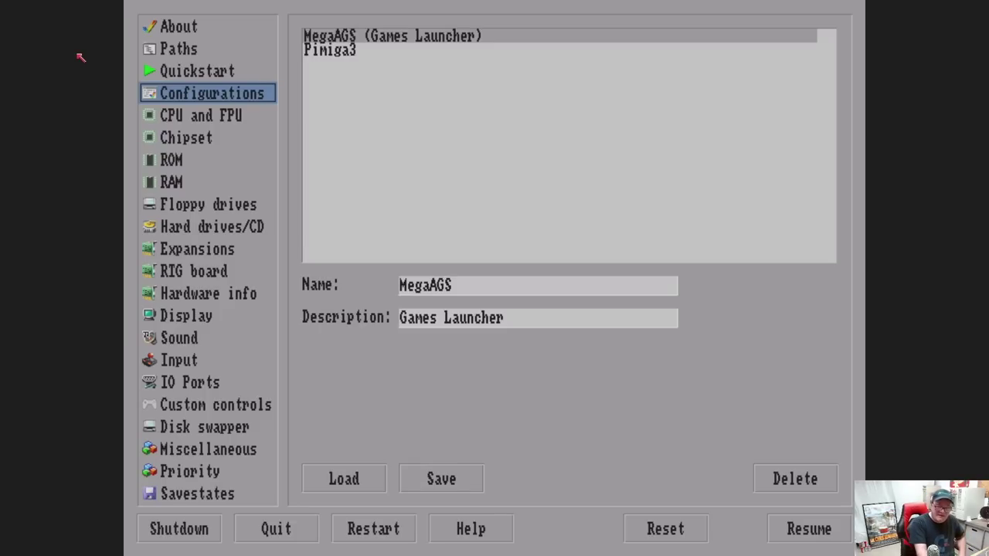
click(340, 51)
double_click(340, 51)
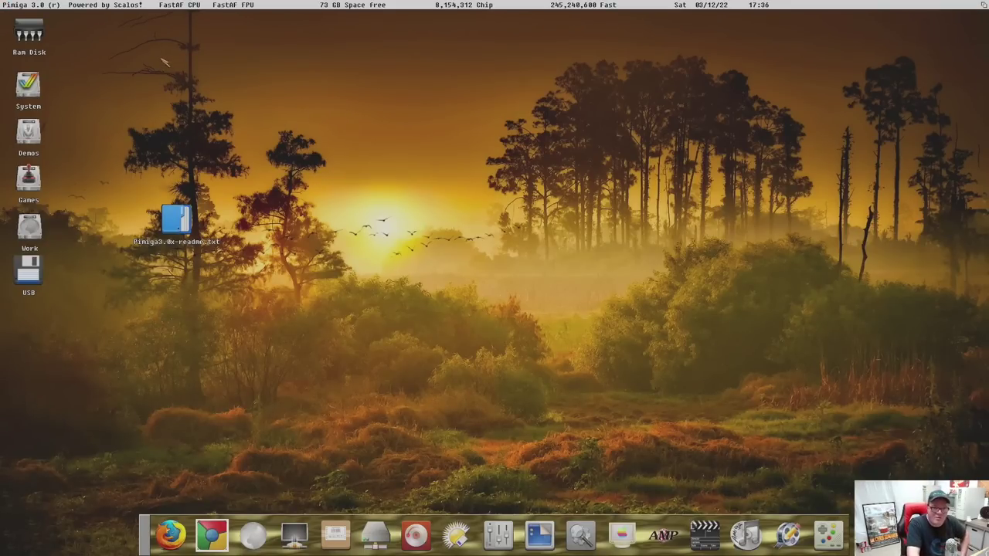
- Switch the desktop backdrop to a Colours wallpaper and on to the snowy park picture
right_click(23, 3)
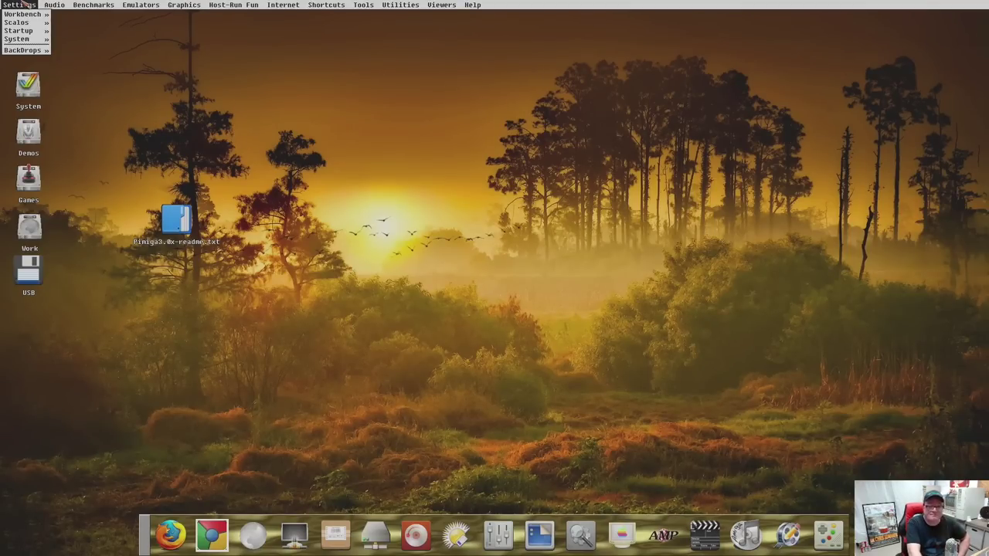
mouse_move(24, 50)
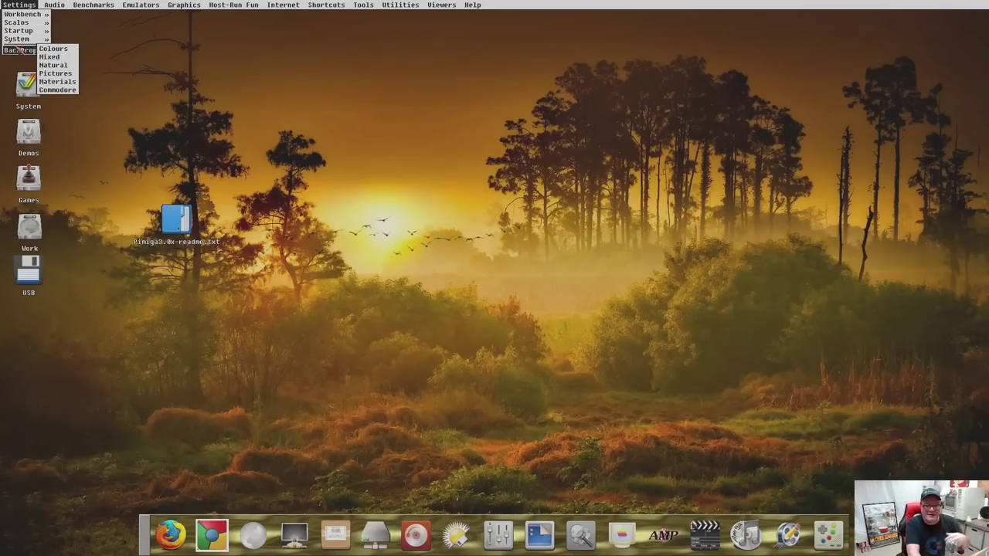
right_click(57, 49)
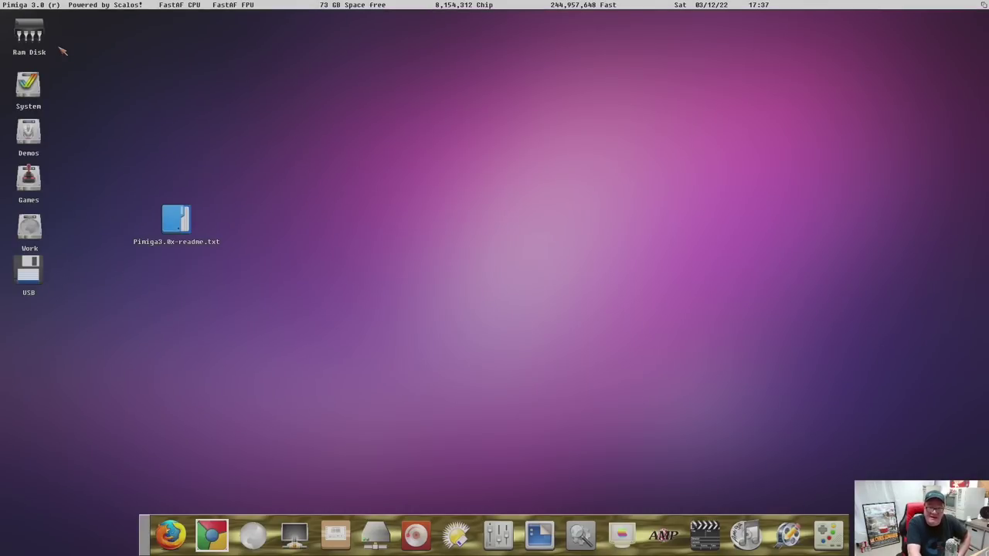
right_click(21, 6)
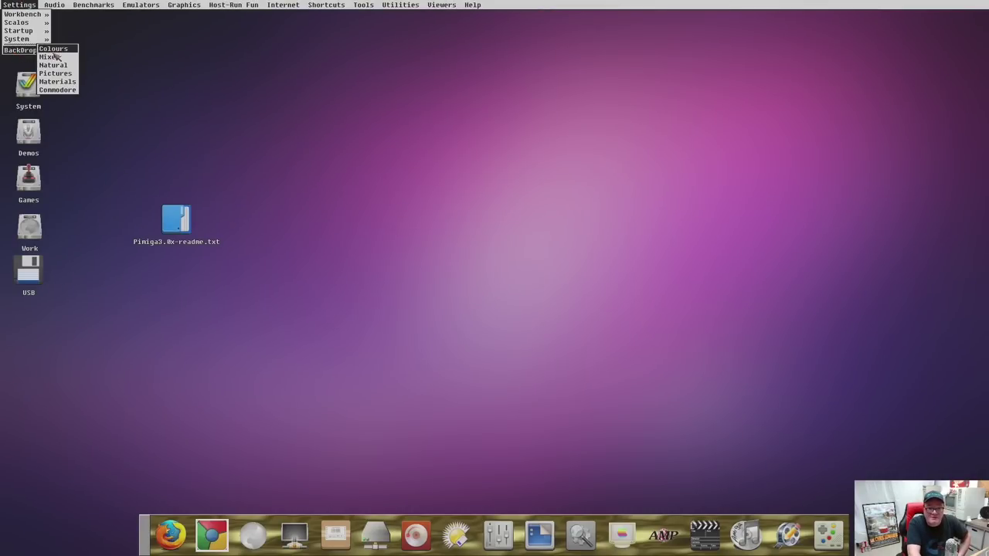
right_click(53, 49)
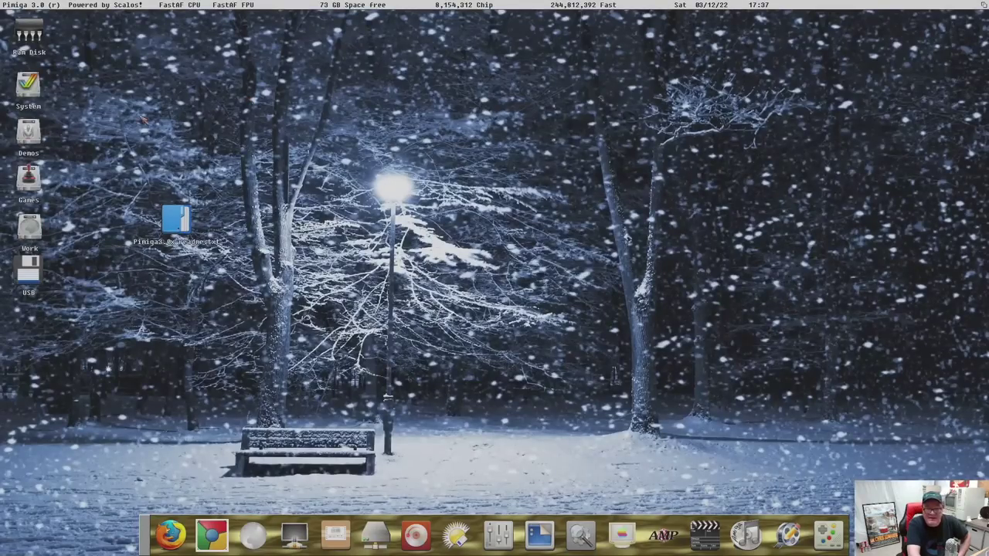
- Switch the desktop backdrop to a Materials wallpaper and on to the sunset landscape picture
right_click(20, 5)
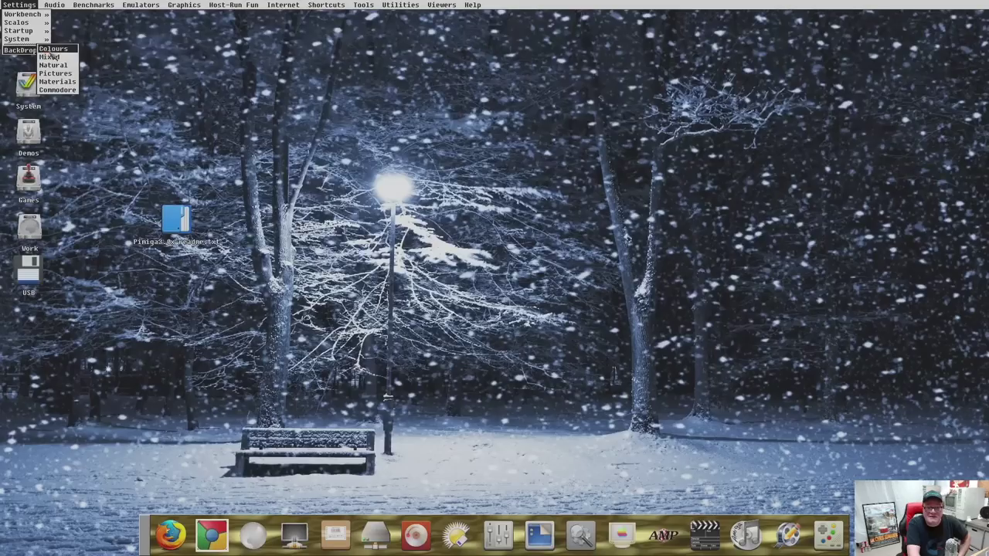
mouse_move(20, 50)
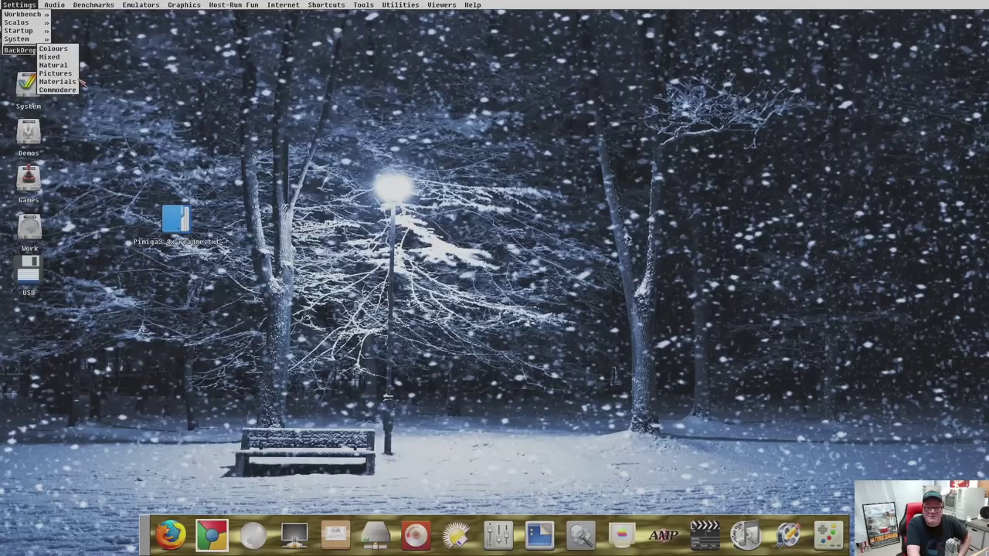
click(55, 81)
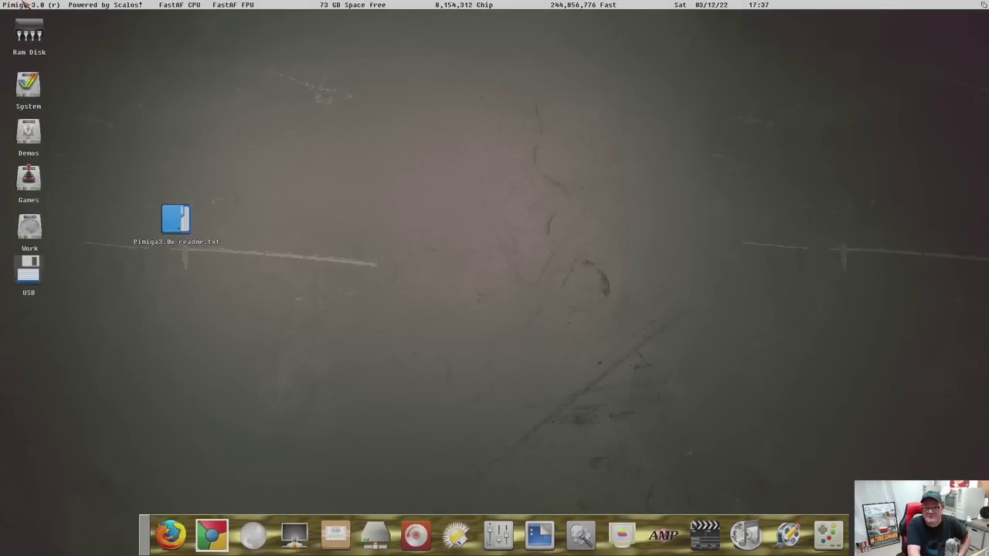
right_click(25, 4)
mouse_move(23, 49)
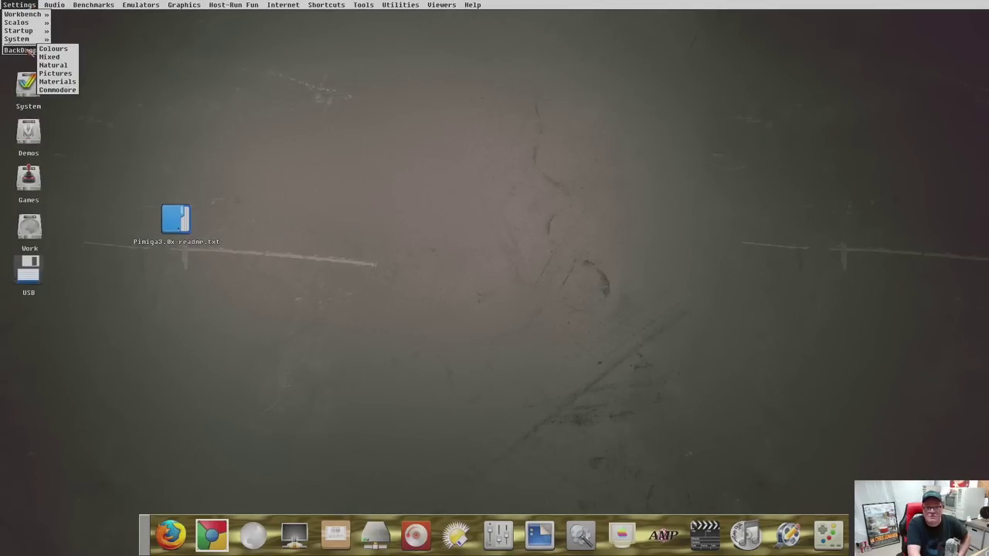
click(74, 90)
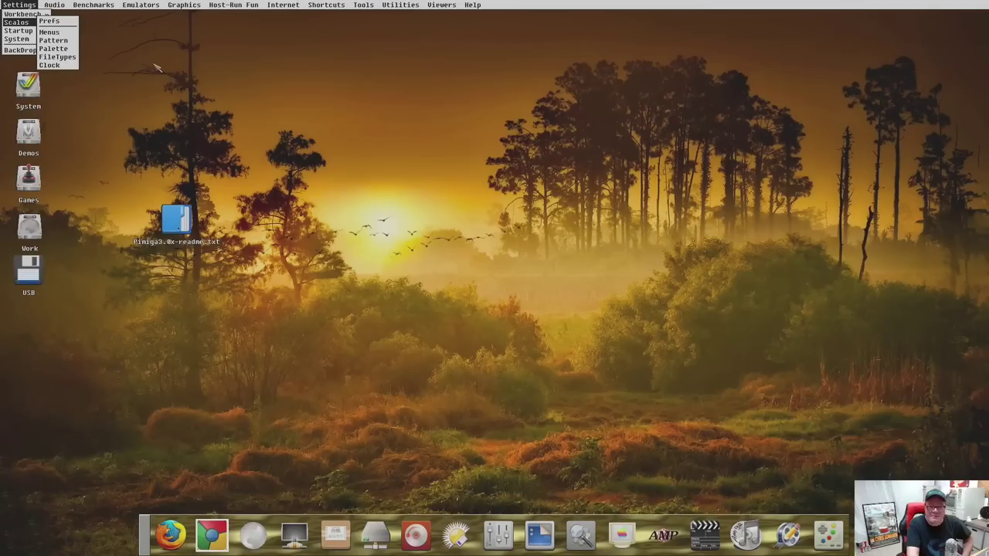
- Change the desktop backdrop back to the purple gradient wallpaper
right_click(19, 5)
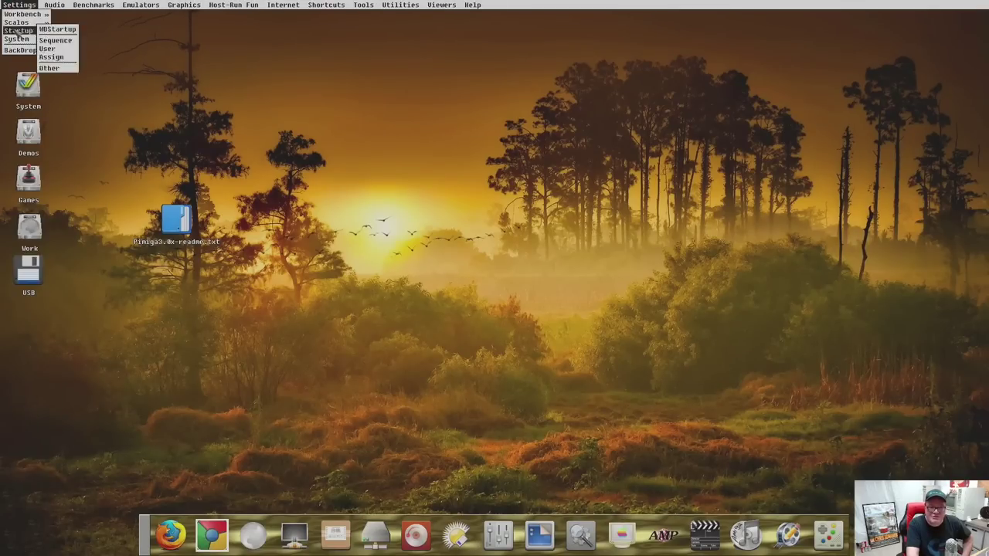
mouse_move(23, 49)
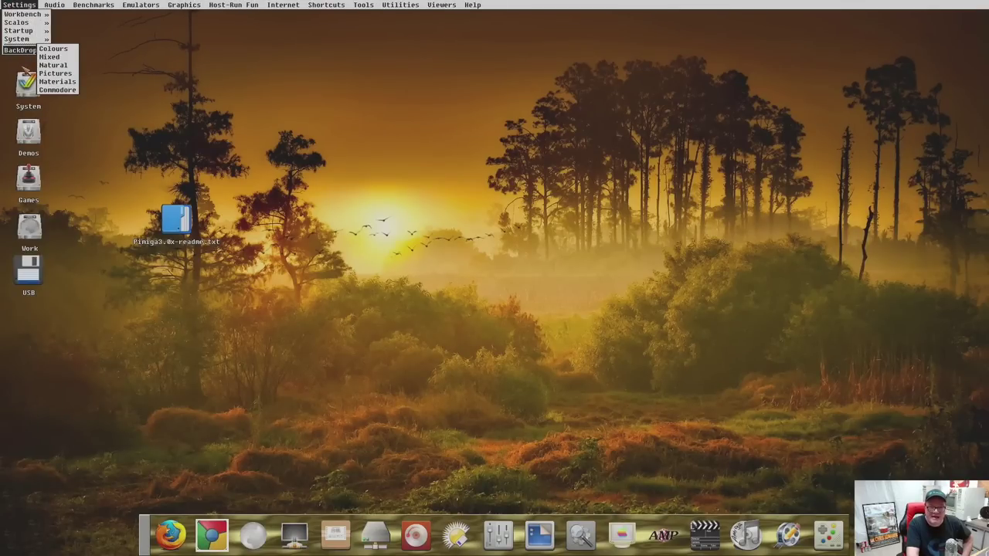
click(68, 55)
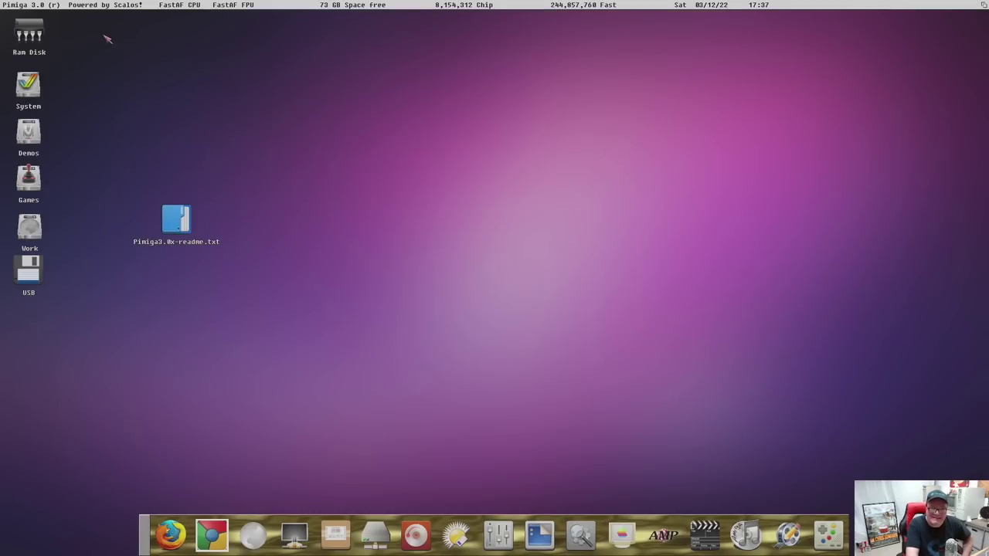
- Open the Scalos Pattern preferences and enlarge the window to show more of the wallpaper list
right_click(8, 4)
mouse_move(22, 38)
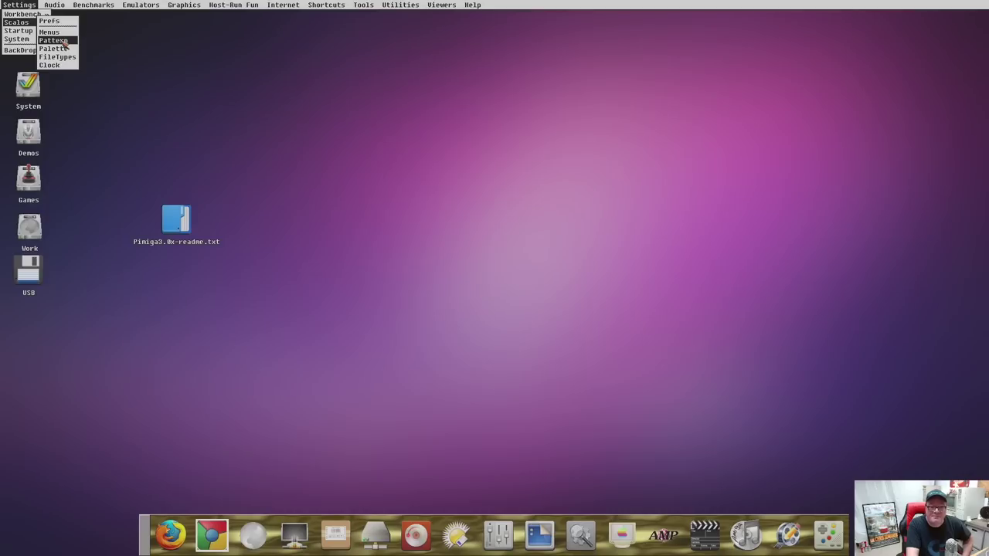
click(62, 42)
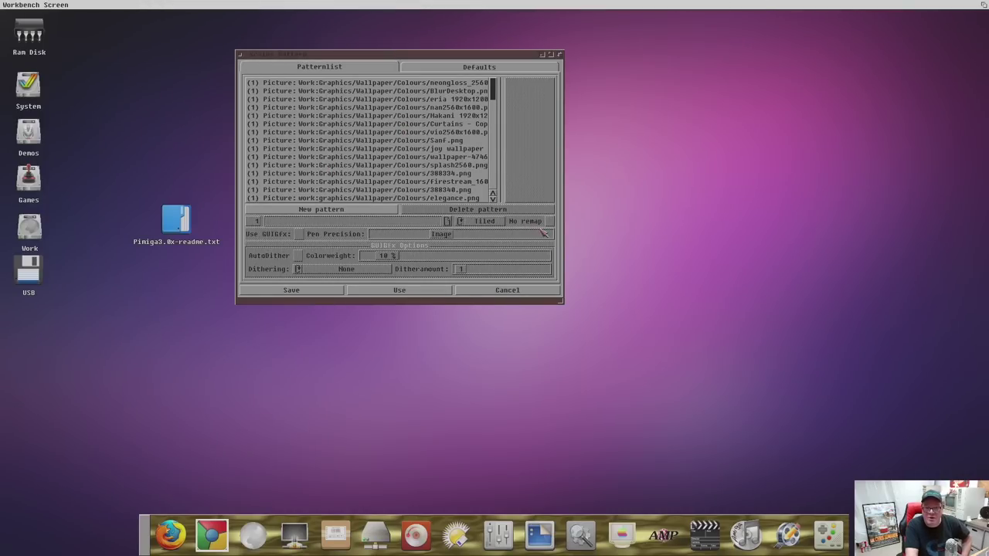
drag(565, 309, 835, 483)
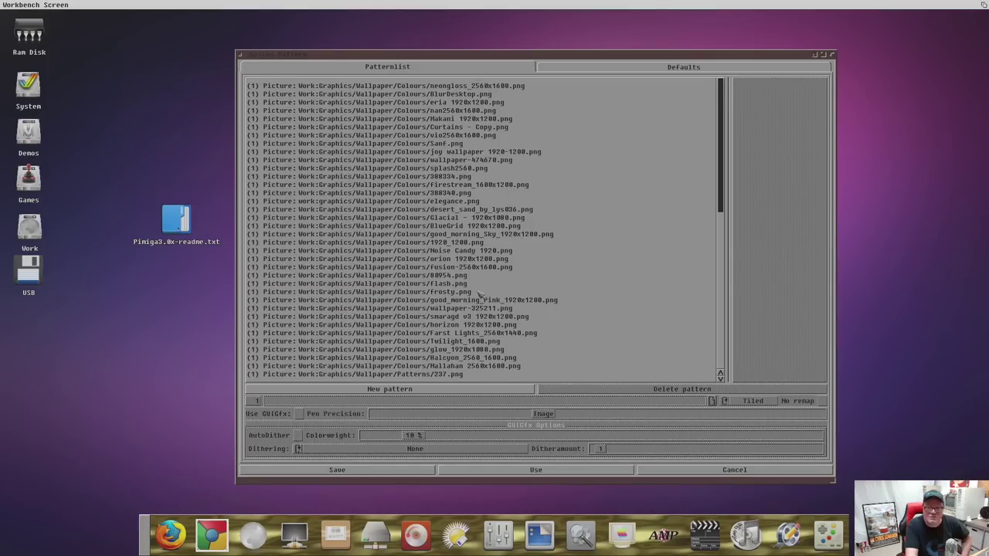
- Clear the wallpaper entries from the pattern list and add a new pattern, discarding both changes
click(370, 86)
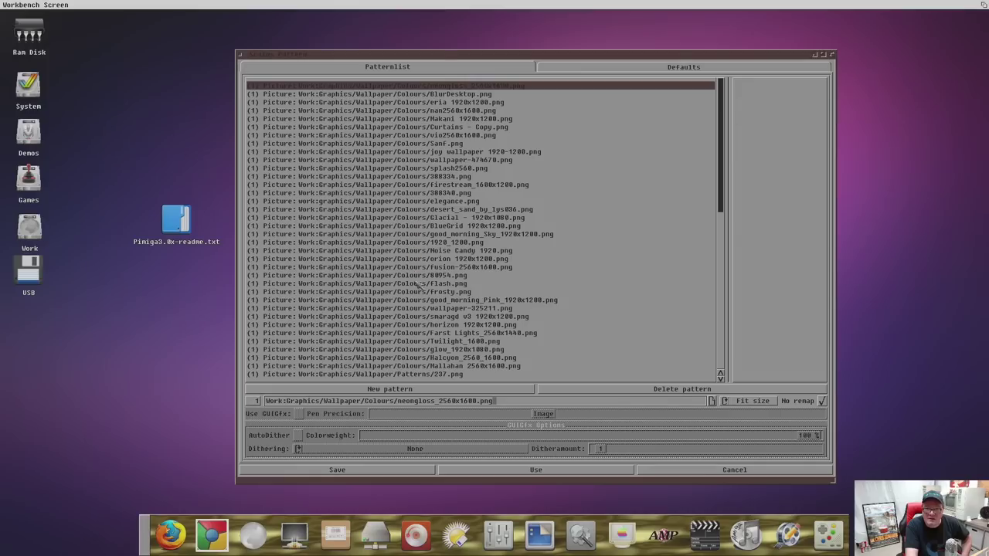
click(639, 389)
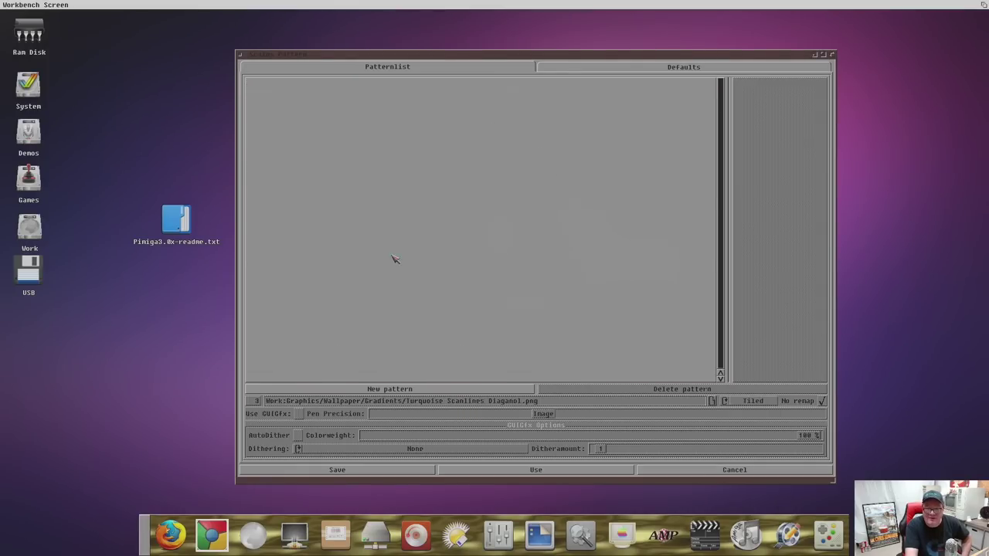
click(371, 389)
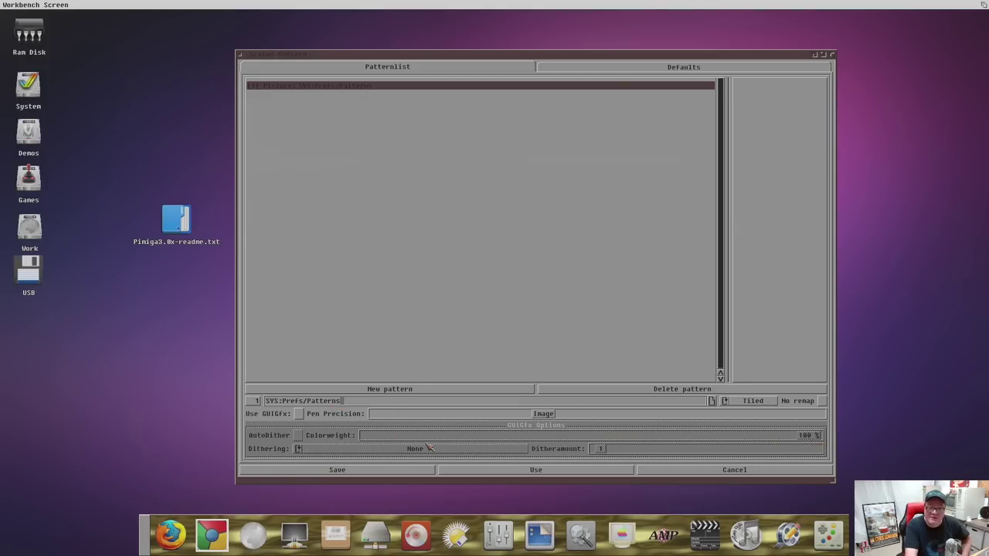
click(693, 471)
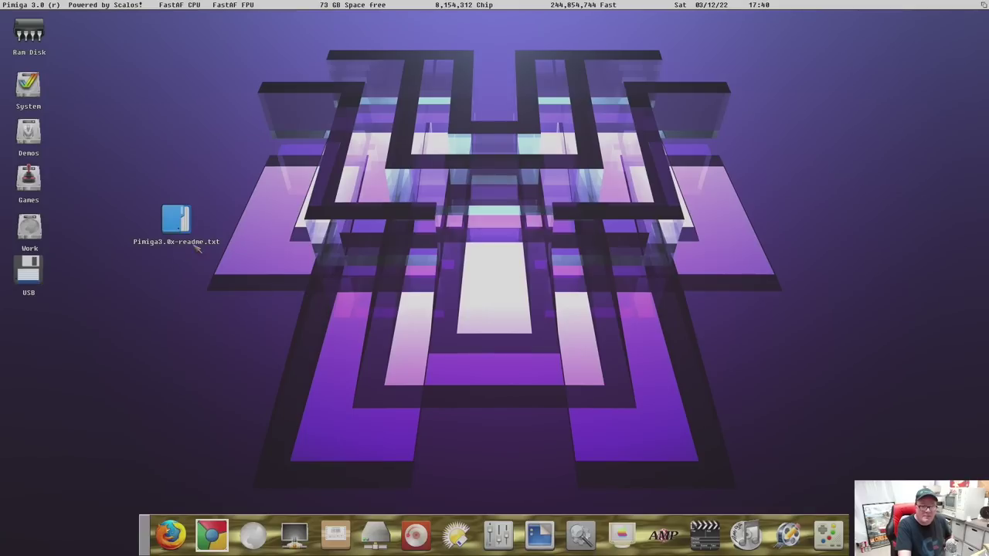
- Set floppy drive DF0 to the FB: Compatible type in the emulator settings and reset the Amiga
key(F12)
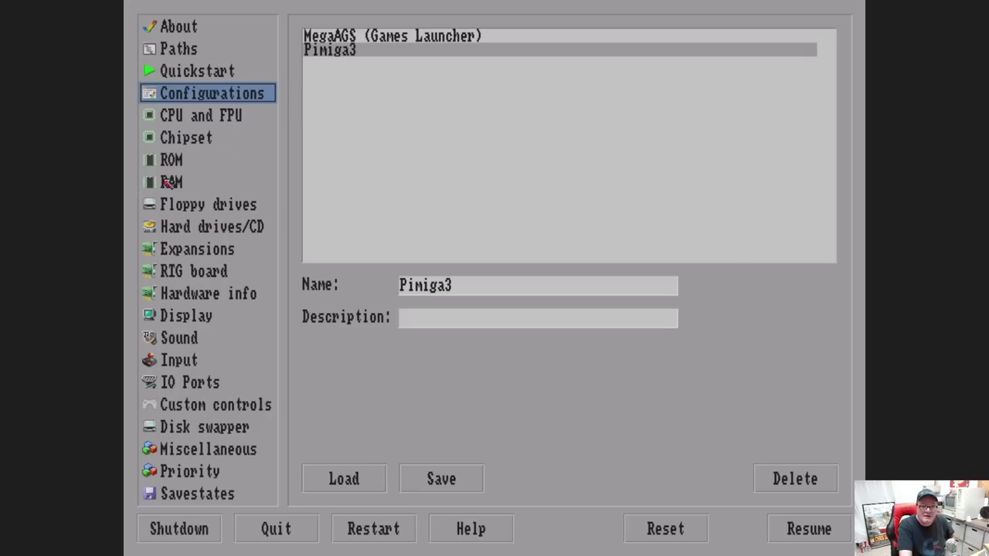
click(192, 204)
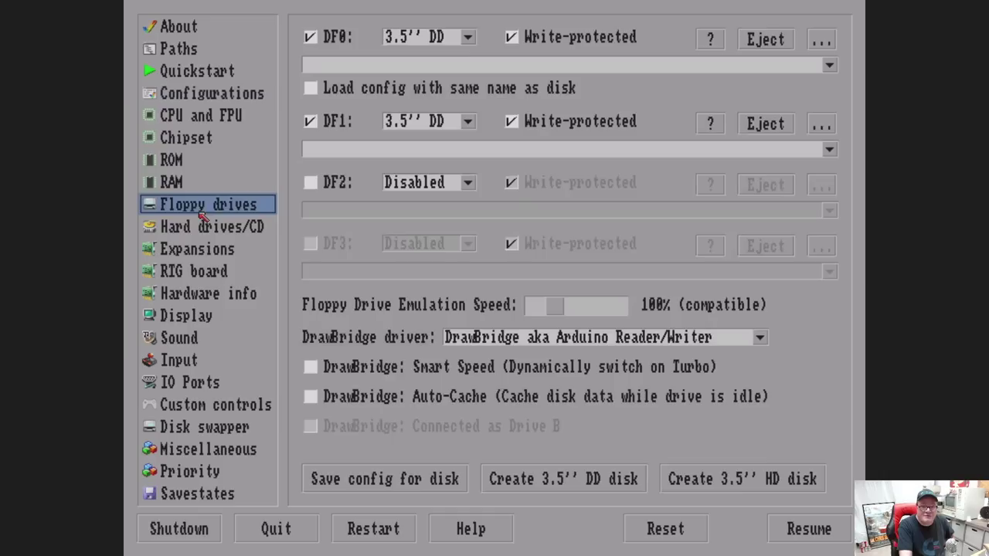
click(465, 39)
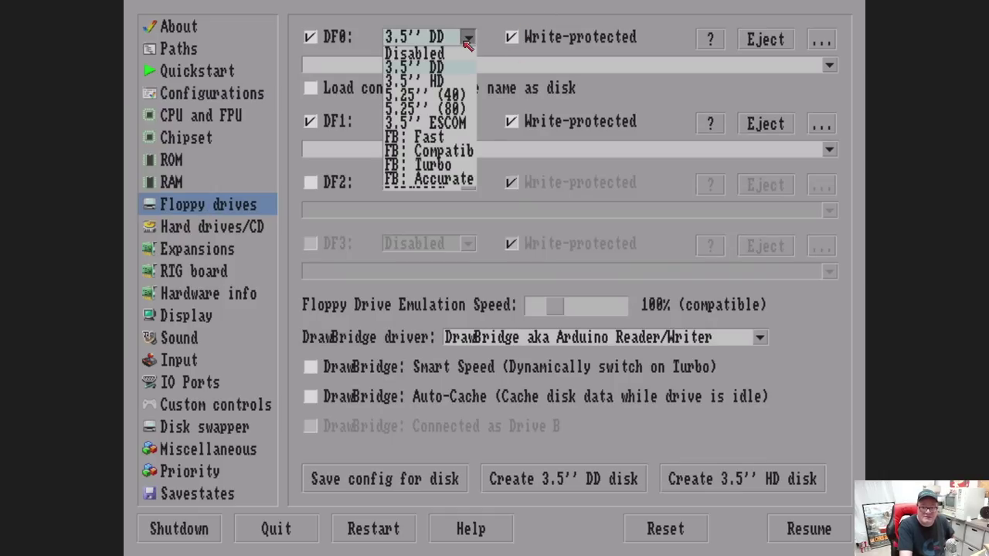
click(439, 152)
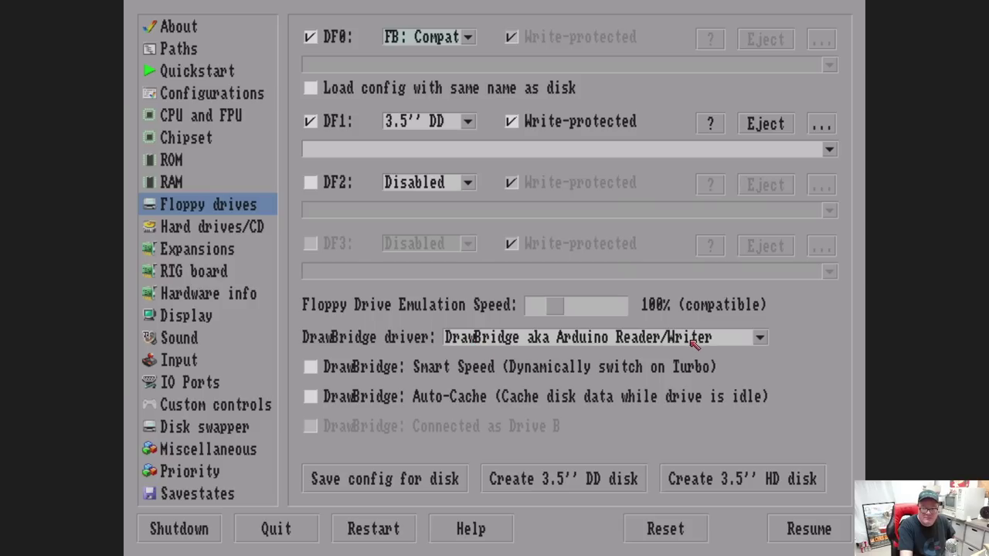
click(670, 532)
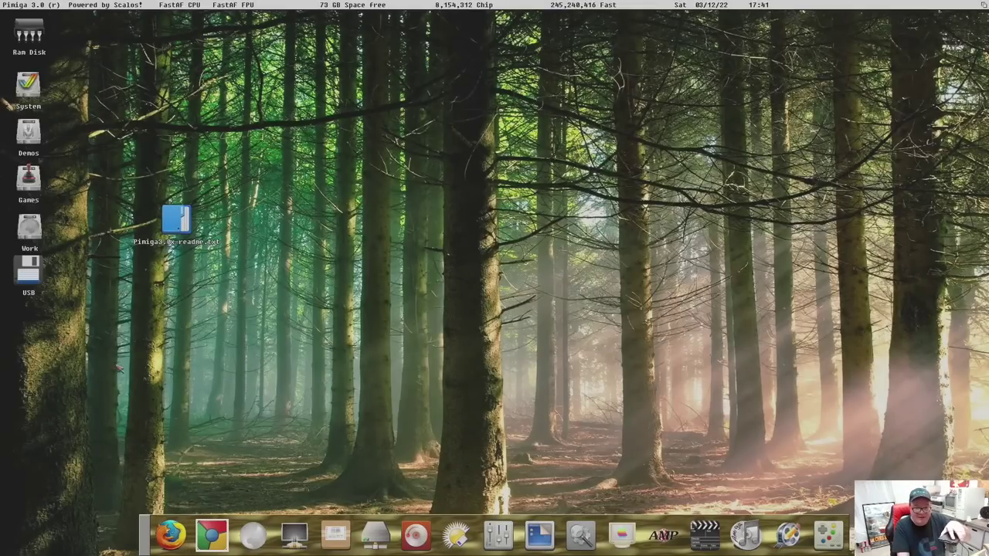
- Open the SysInfo floppy disk and its SysInfo drawer, enlarging both windows
click(33, 319)
double_click(34, 320)
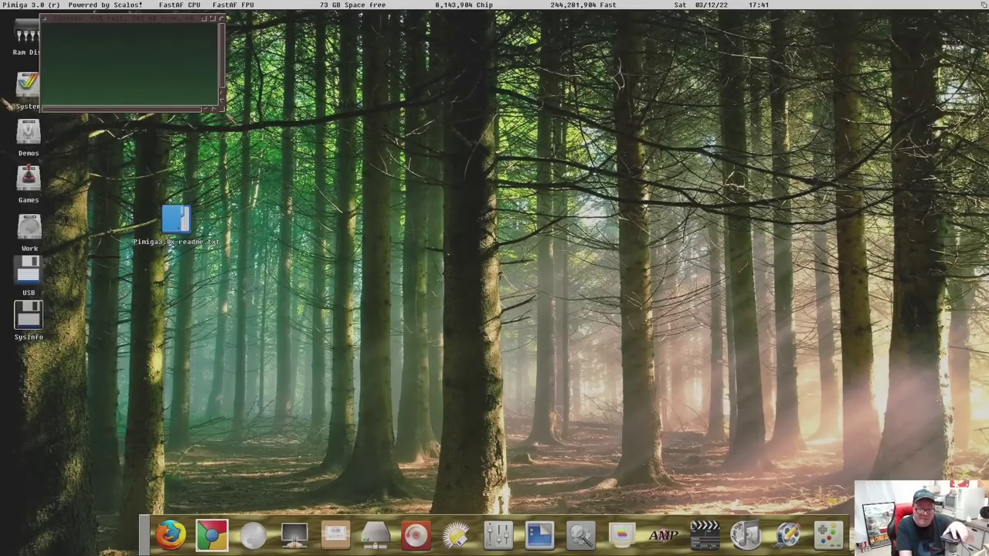
drag(220, 110, 421, 326)
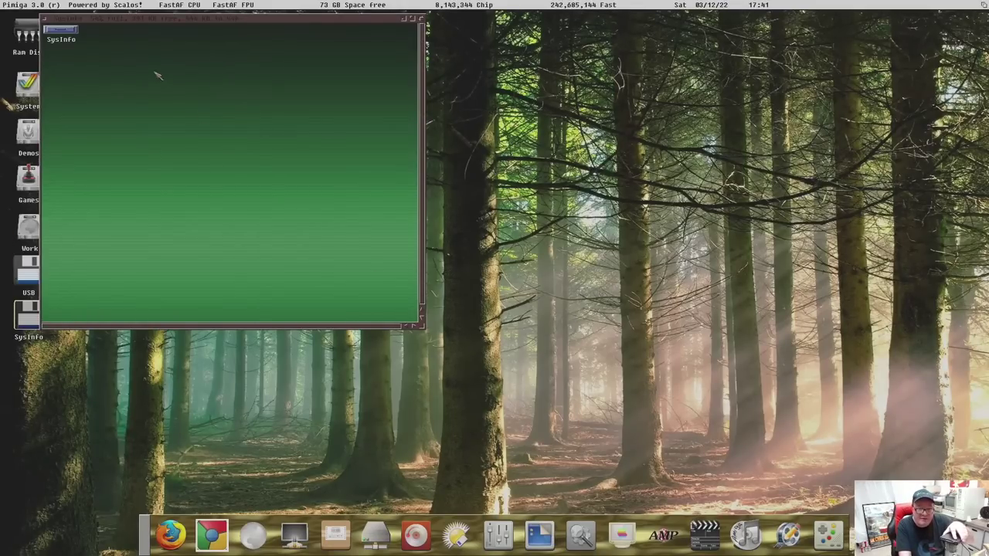
click(62, 31)
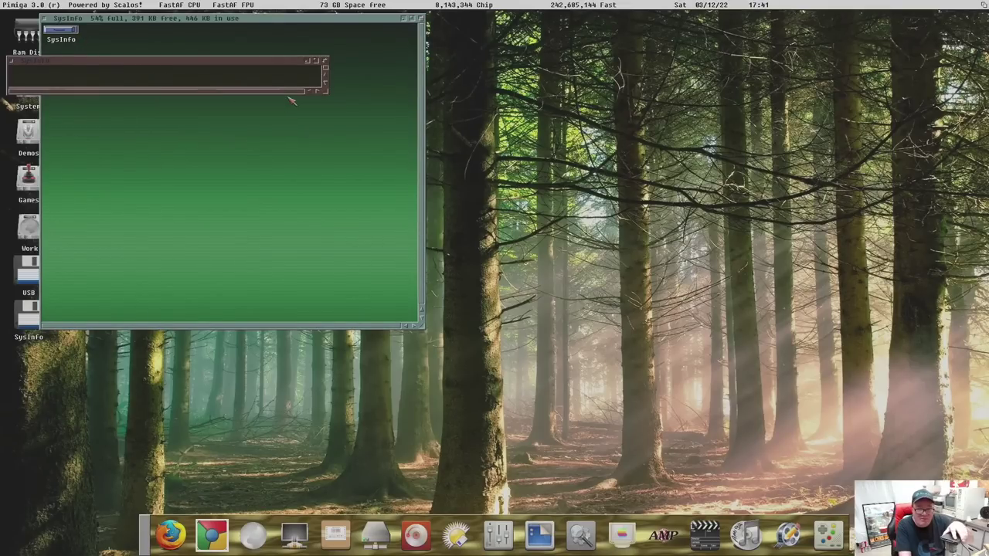
drag(329, 93, 409, 241)
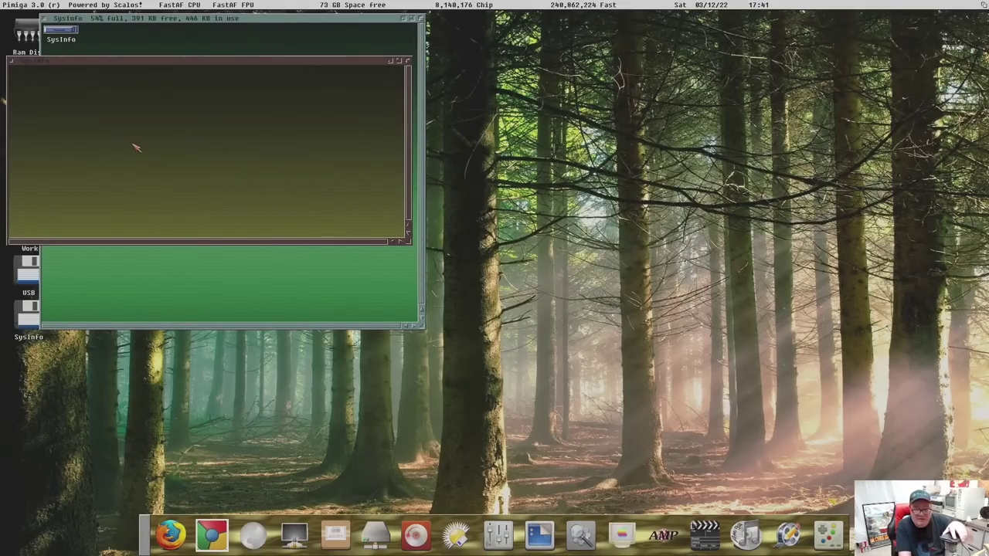
- Launch SysInfo from the floppy disk, run its speed test and quit the program
double_click(60, 81)
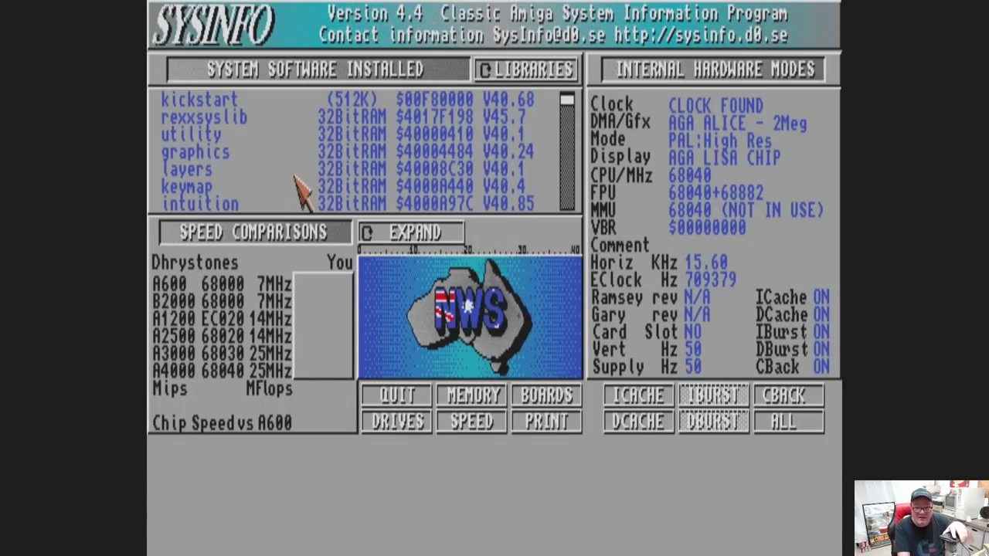
click(466, 421)
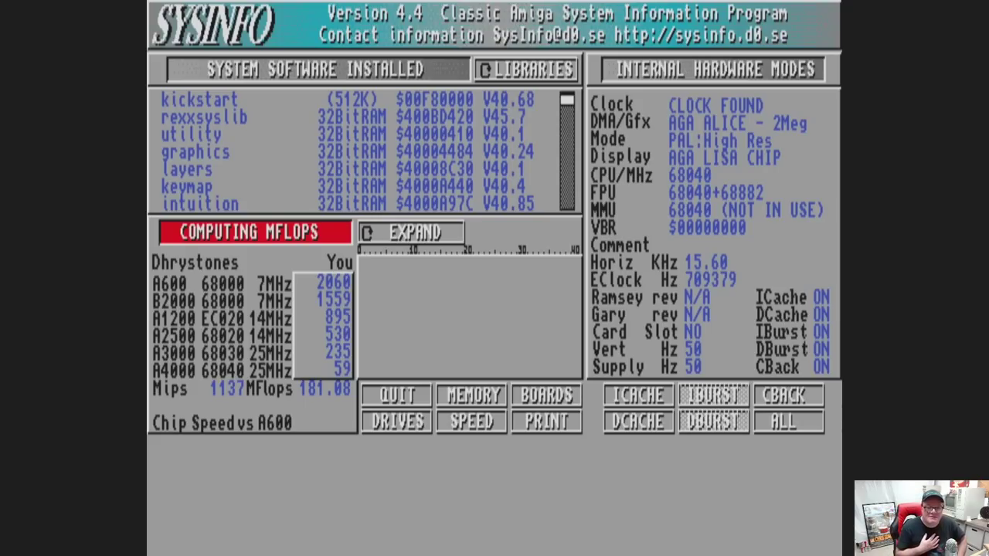
click(402, 393)
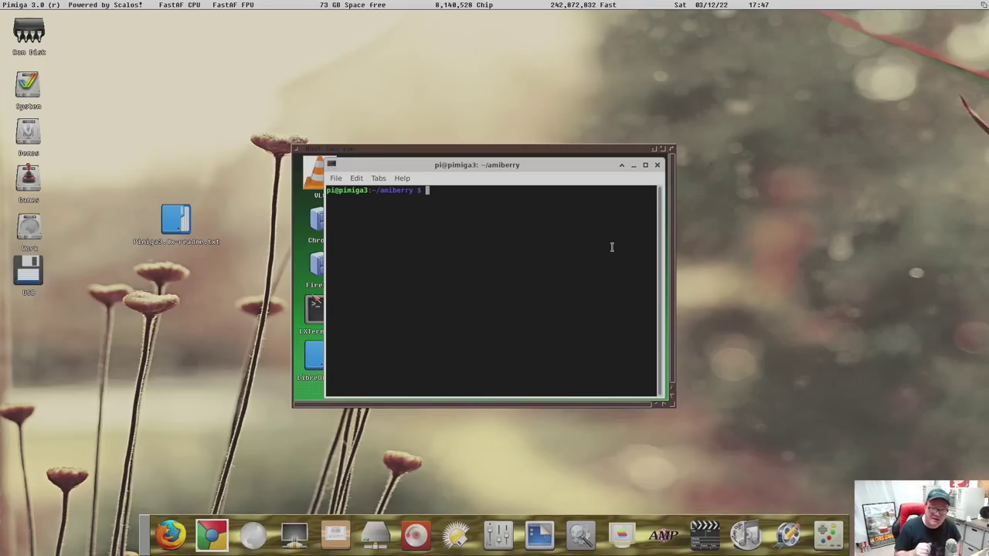
- Check for a connected Greaseweazle device by running gw info in the terminal
text(gw info)
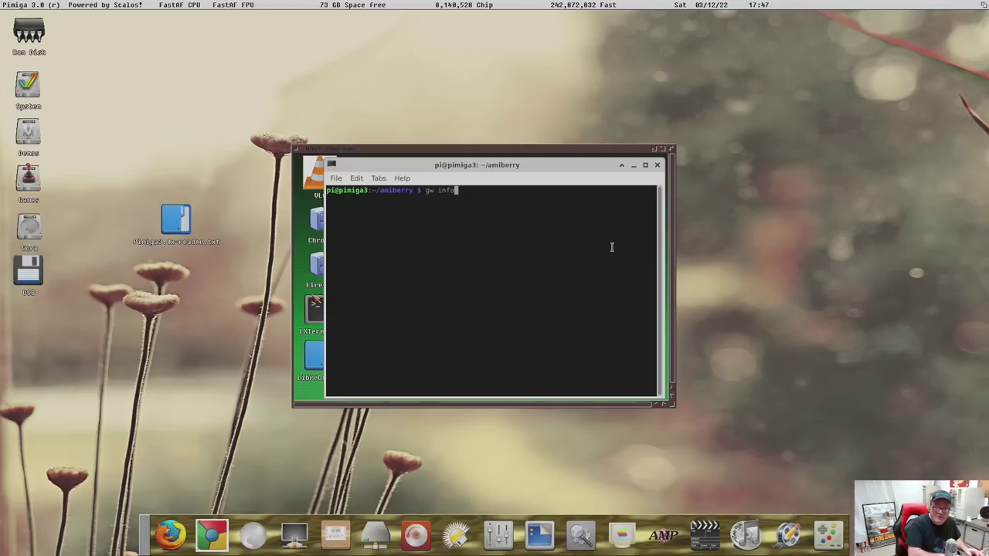
key(Return)
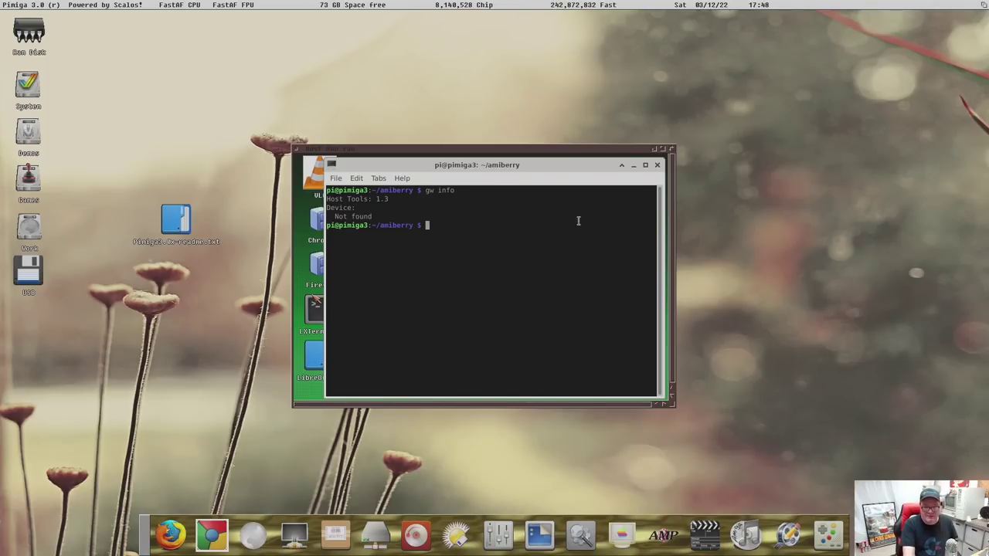
- Switch to the Chromium browser, load the bookmarked amiberry GitHub page and move the browser window up the screen
right_click(23, 8)
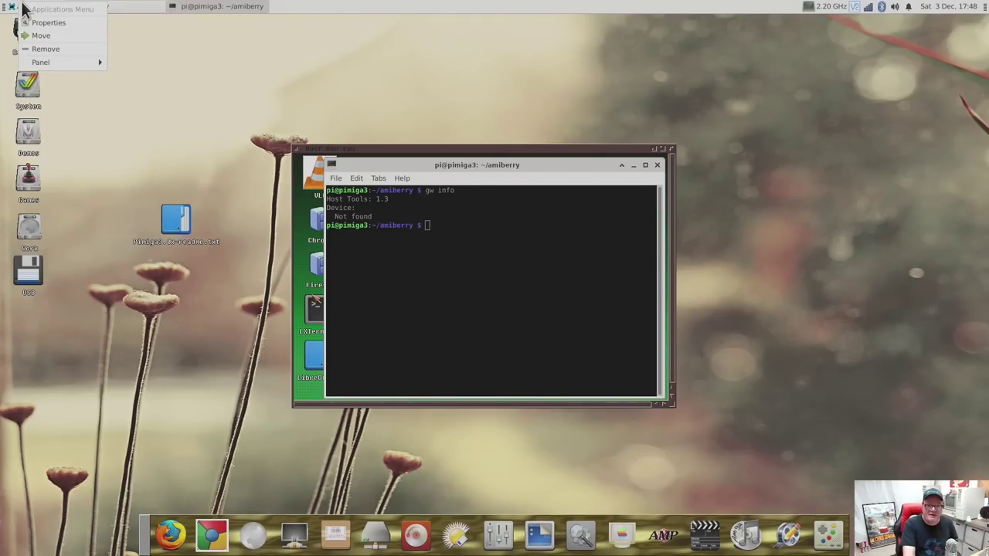
click(23, 8)
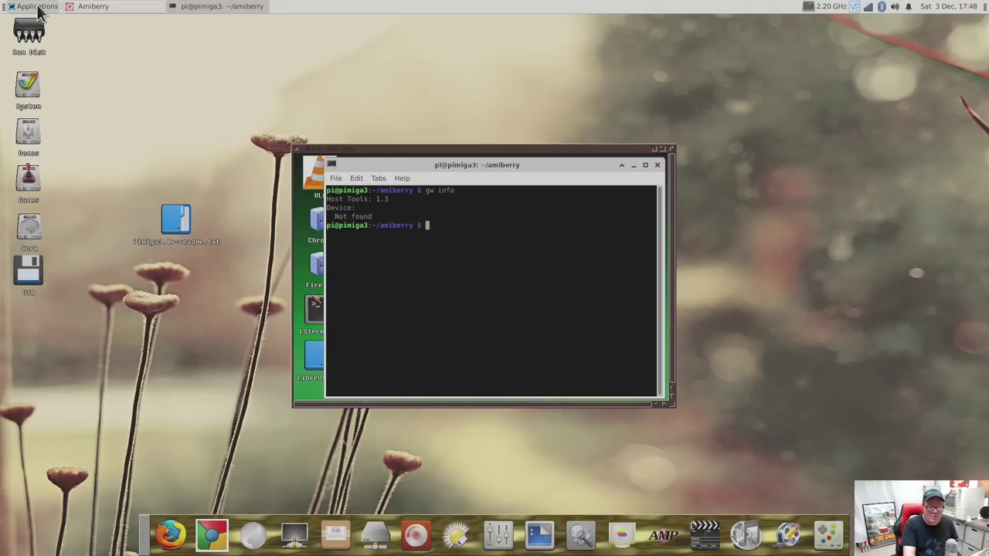
click(38, 8)
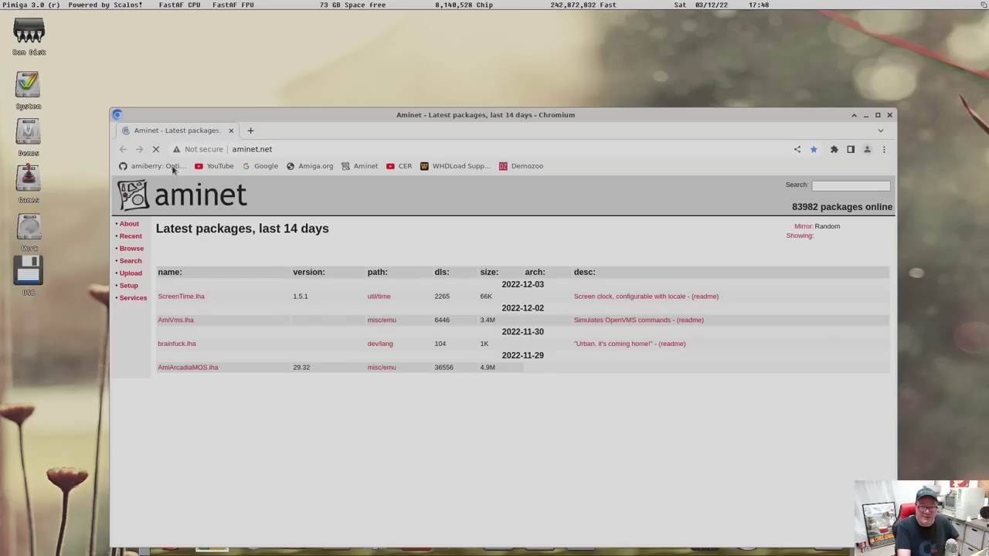
click(135, 165)
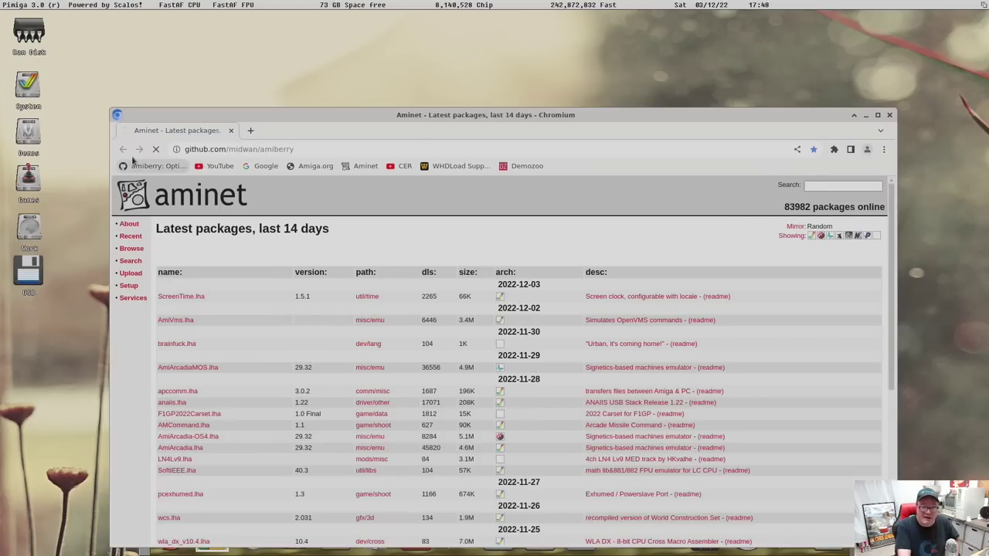
drag(266, 117, 244, 33)
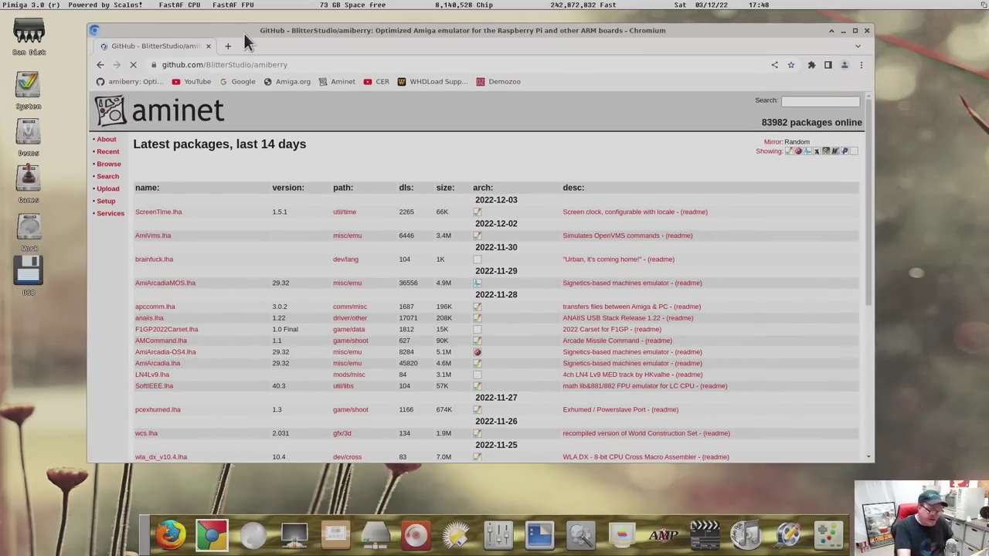